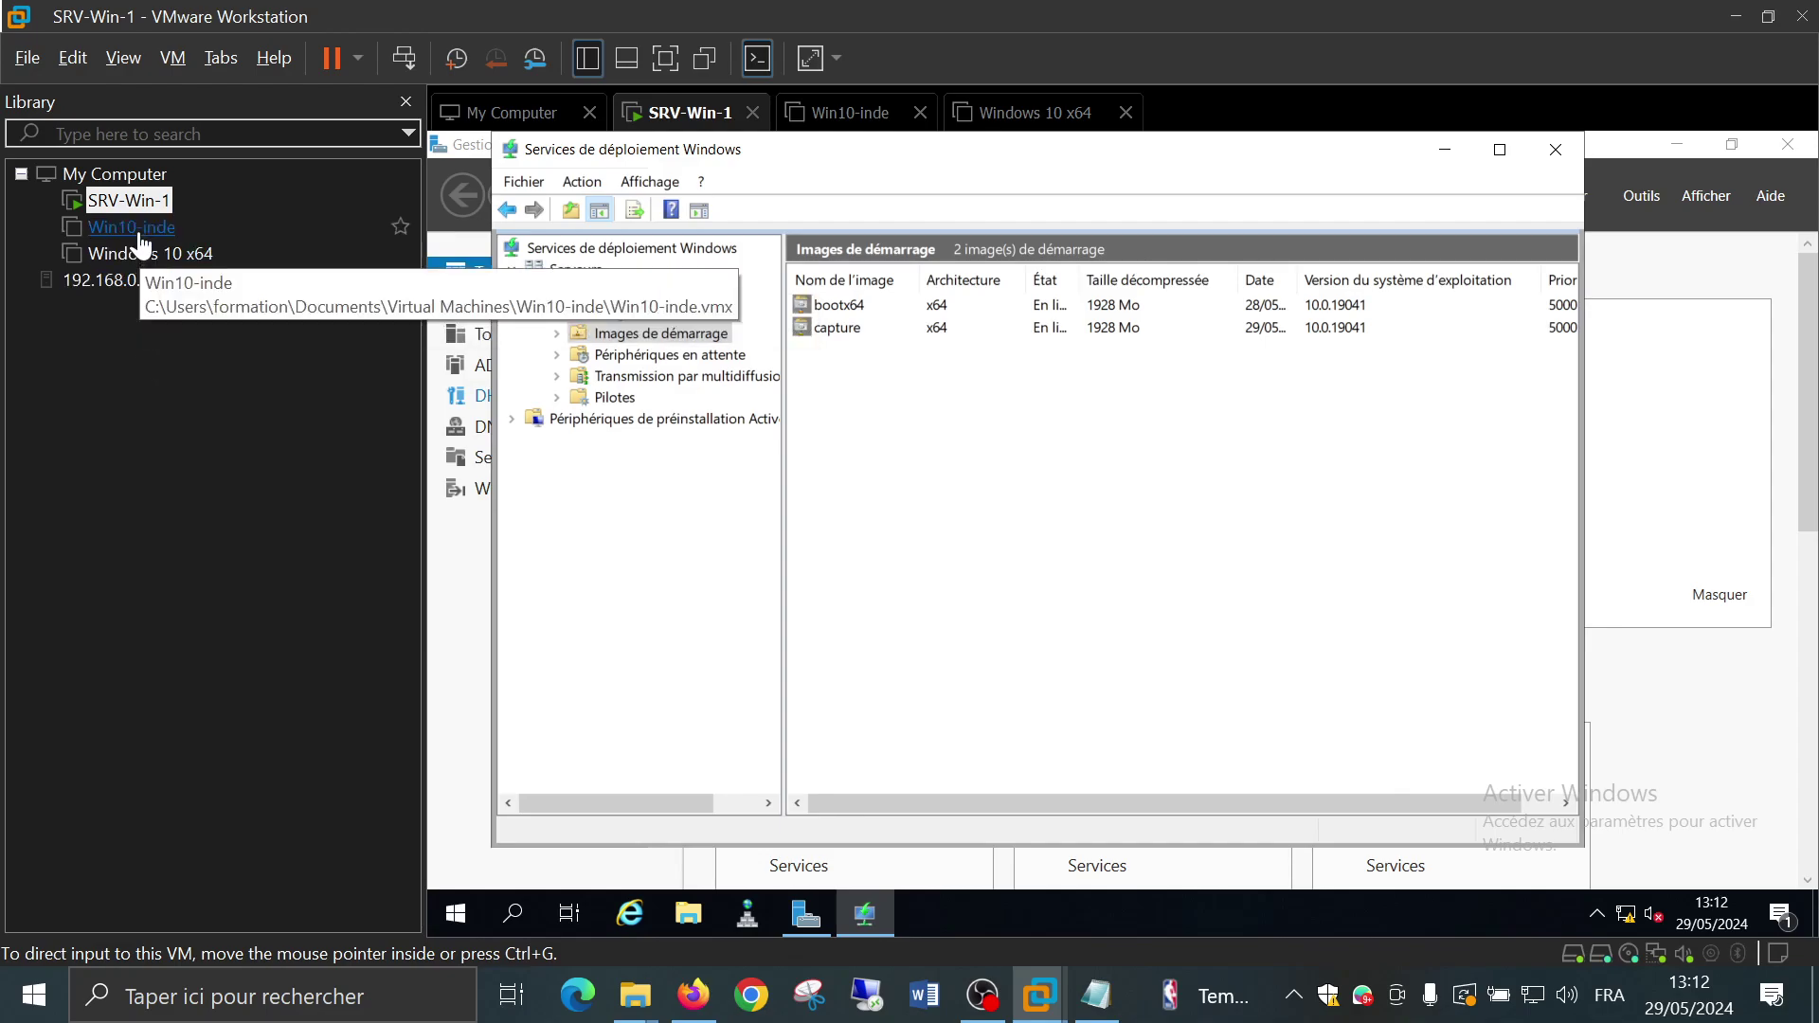
Open the powered-off Win10-inde VM from the Library, showing its 'avant capture' snapshot summary
{"action": "left_click", "coordinate": [168, 468]}
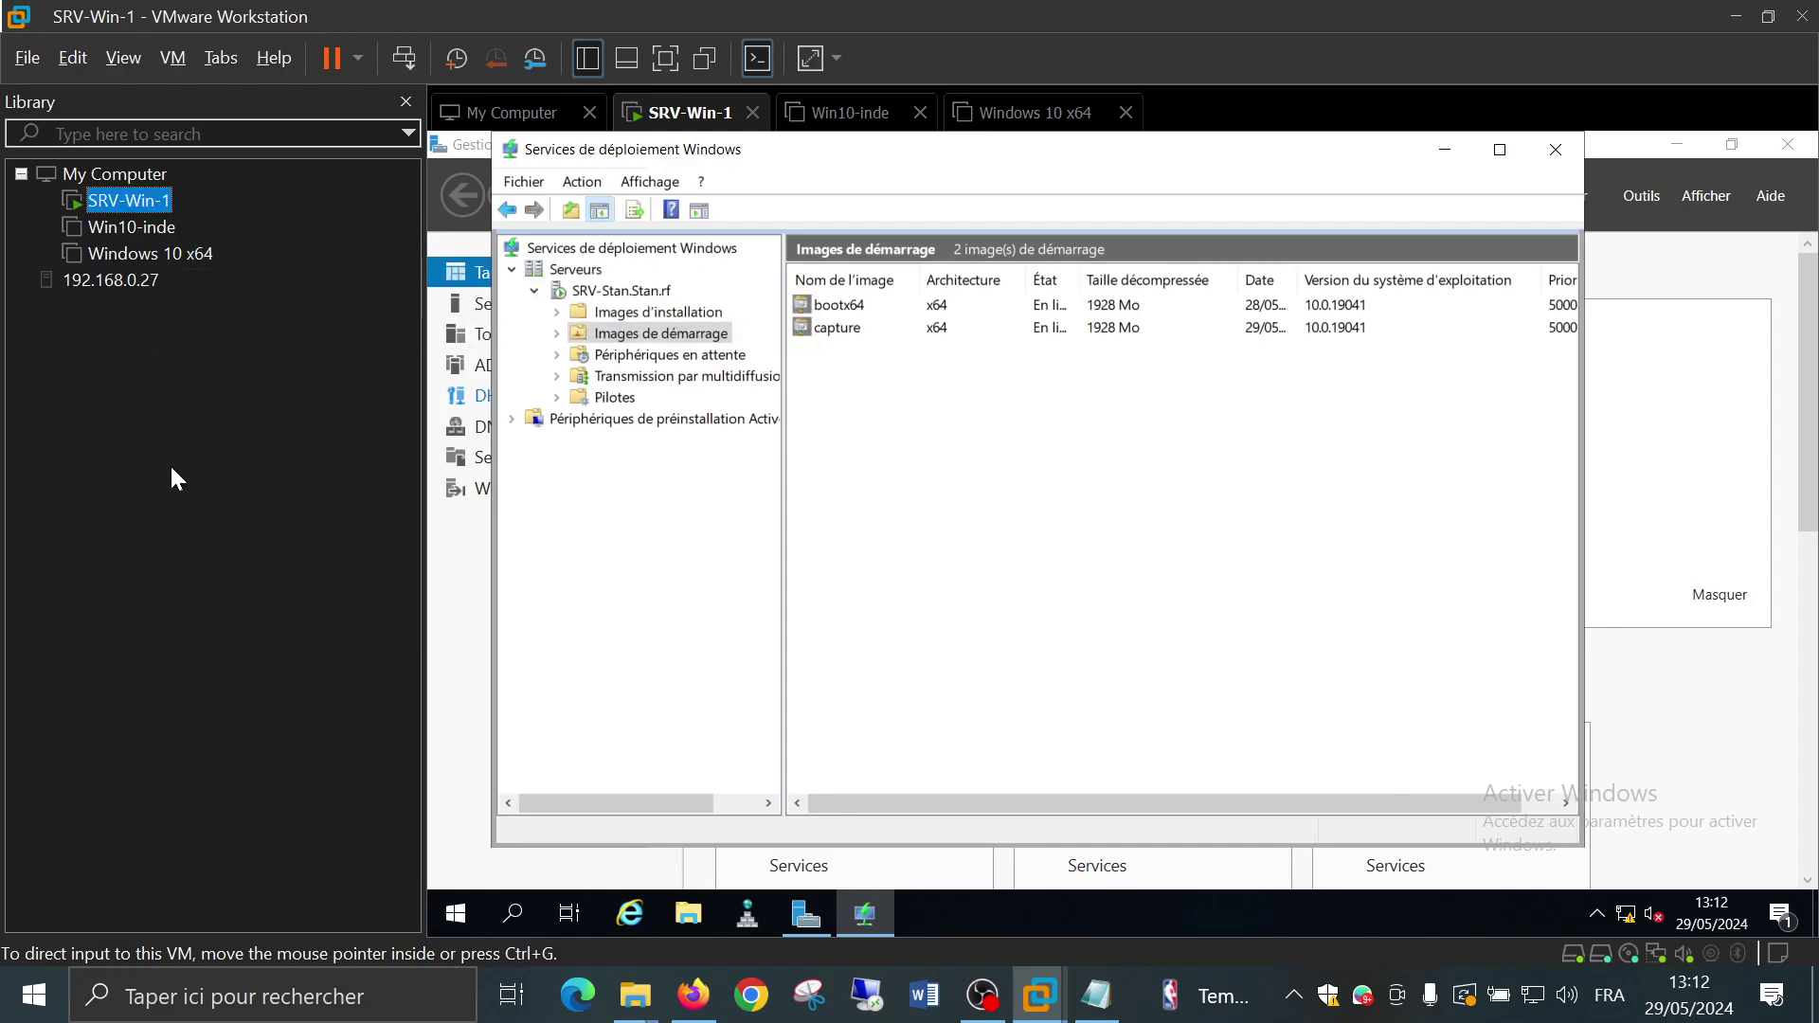
{"action": "left_click", "coordinate": [137, 228]}
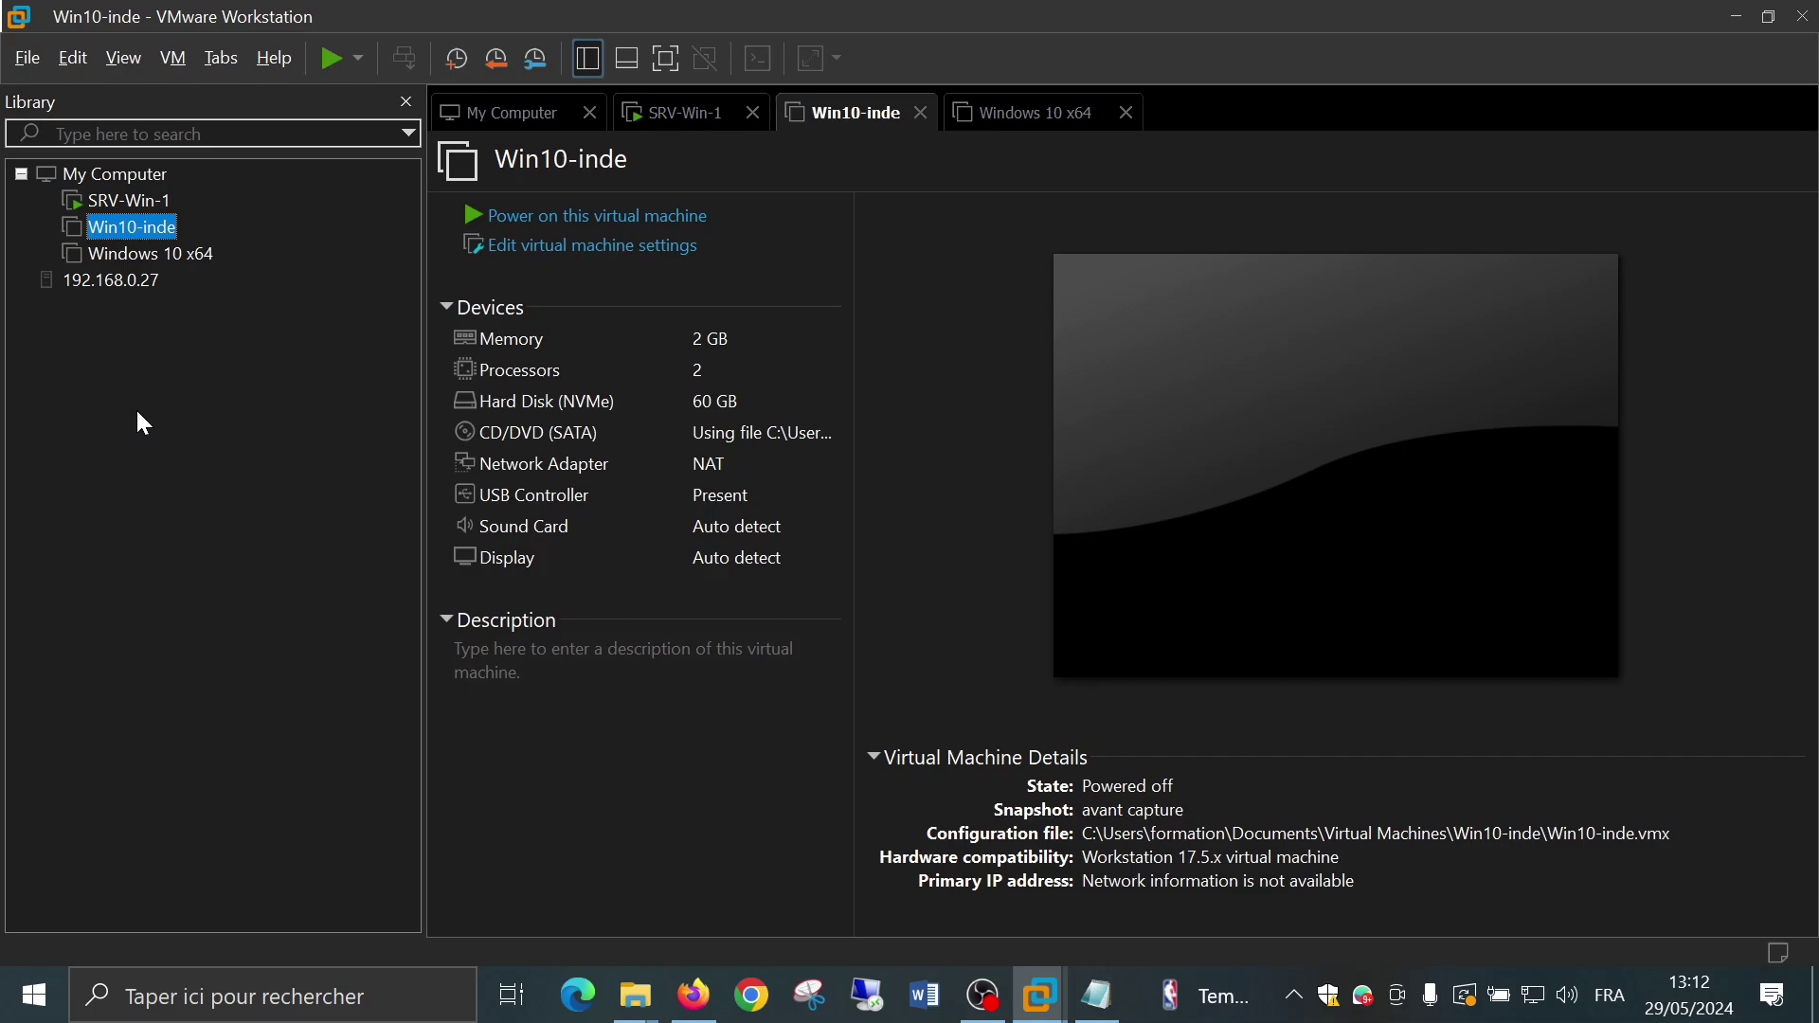
Power on Win10-inde and give its console keyboard and mouse focus
{"action": "left_click", "coordinate": [359, 59]}
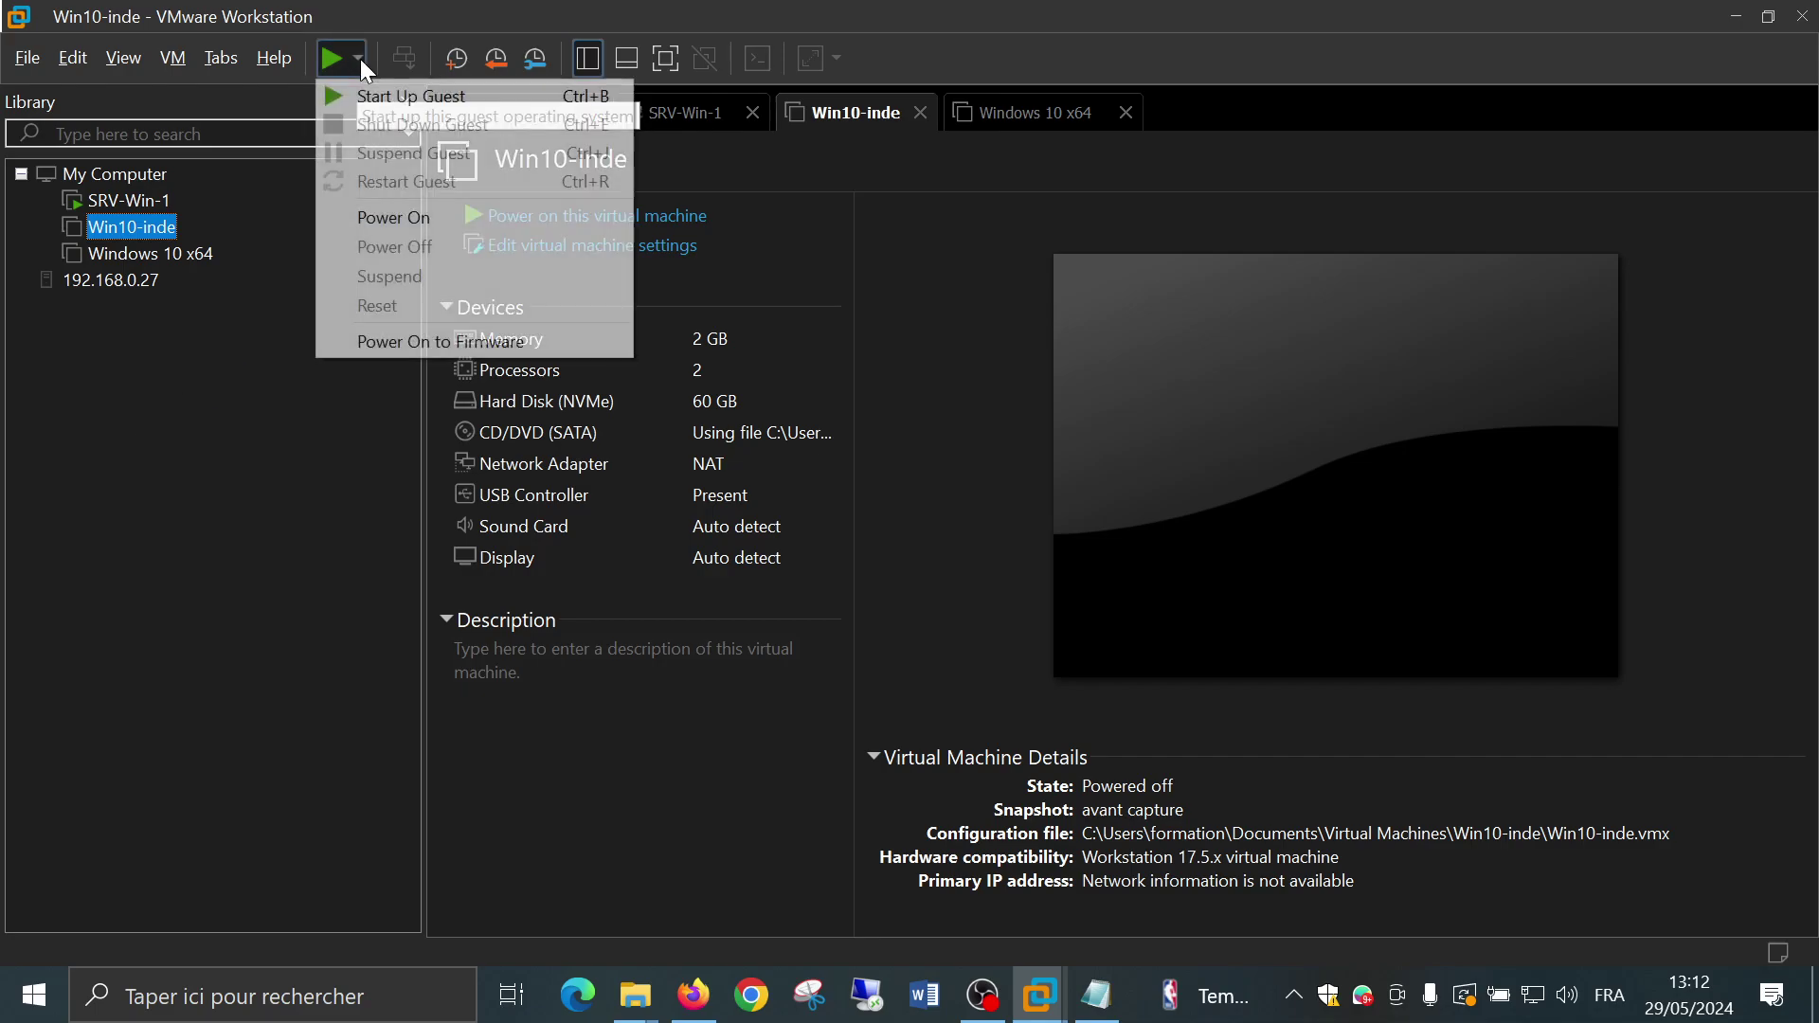
{"action": "left_click", "coordinate": [327, 431]}
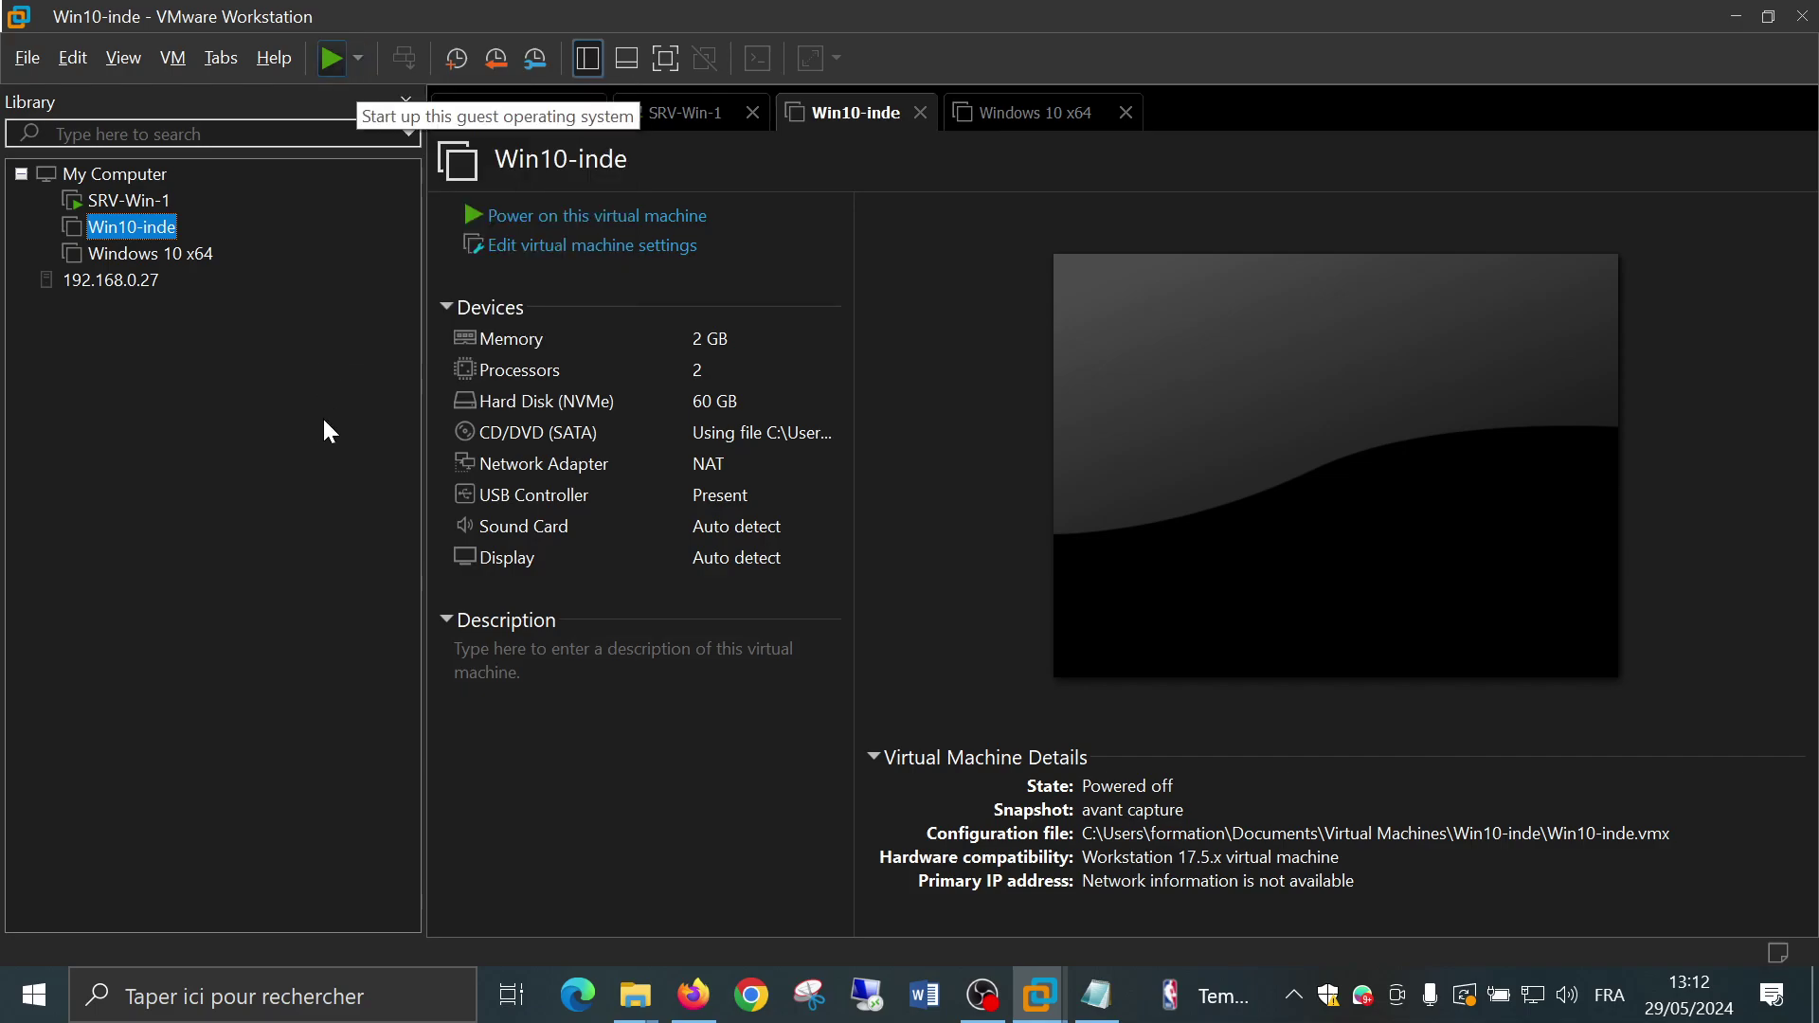
{"action": "left_click", "coordinate": [680, 227]}
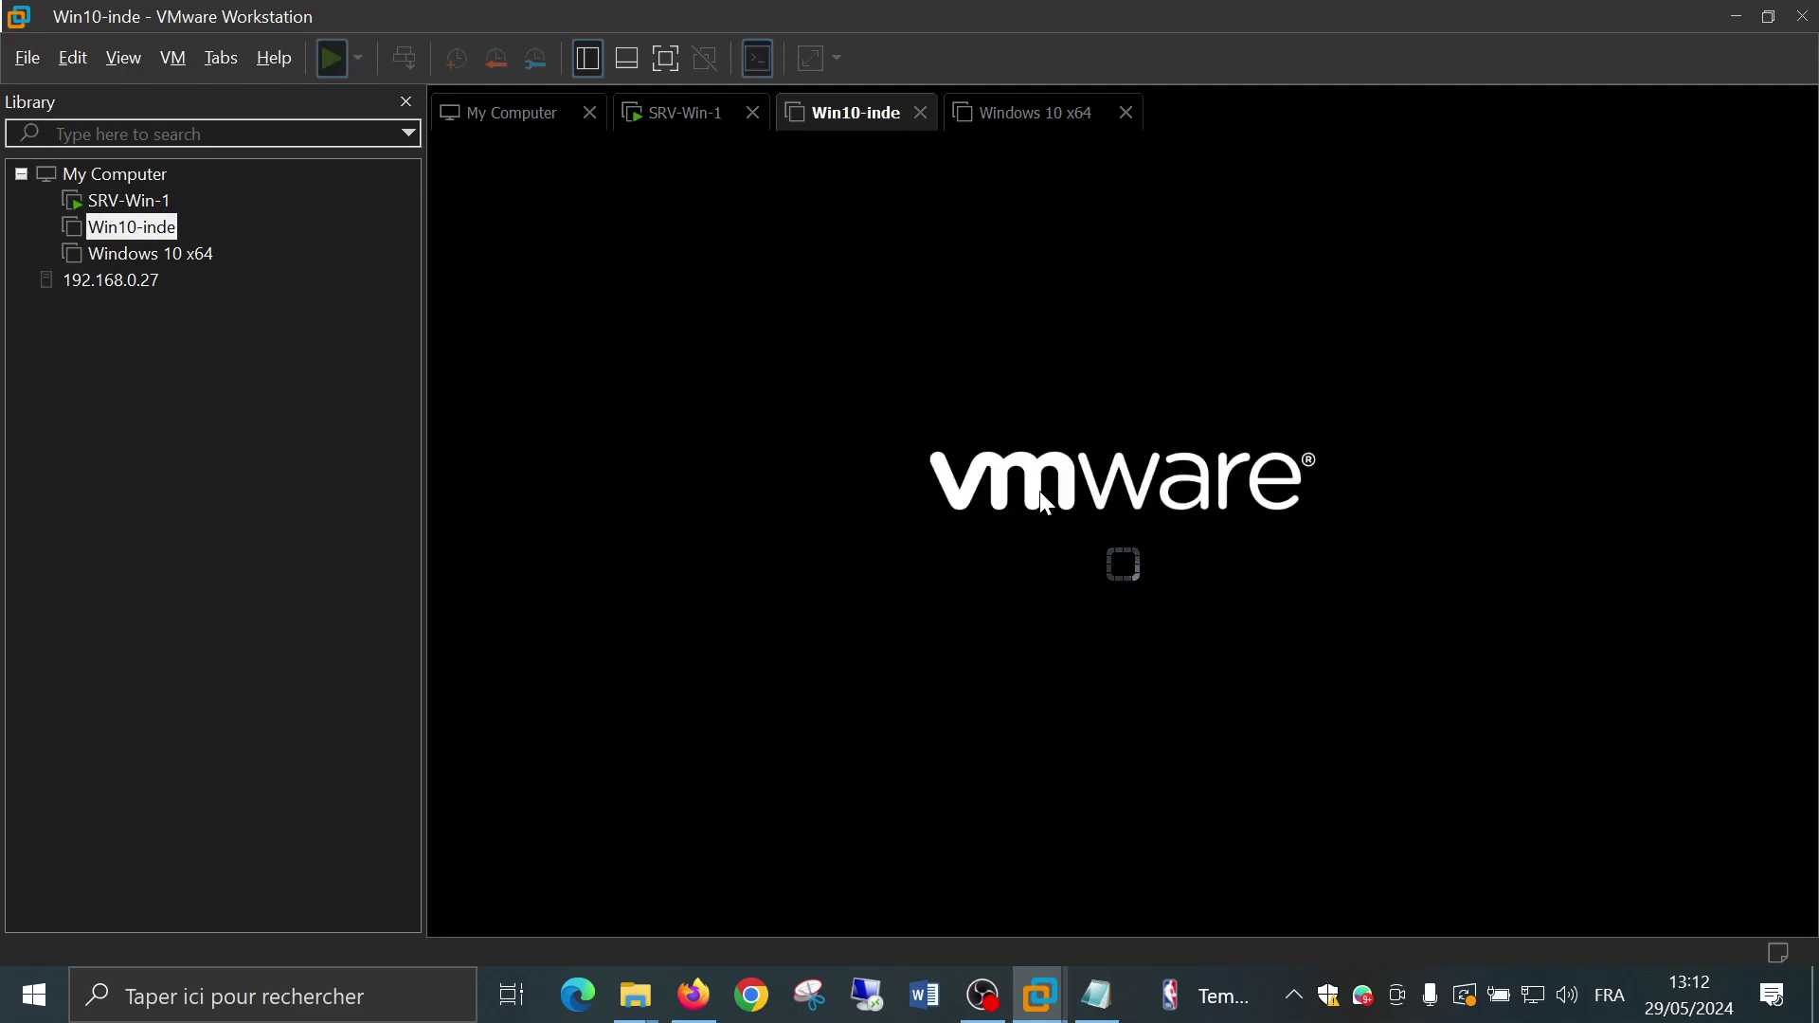
{"action": "left_click", "coordinate": [1013, 538]}
Bring up the firmware Boot Manager and boot Win10-inde from EFI Network
{"action": "key", "text": "Escape"}
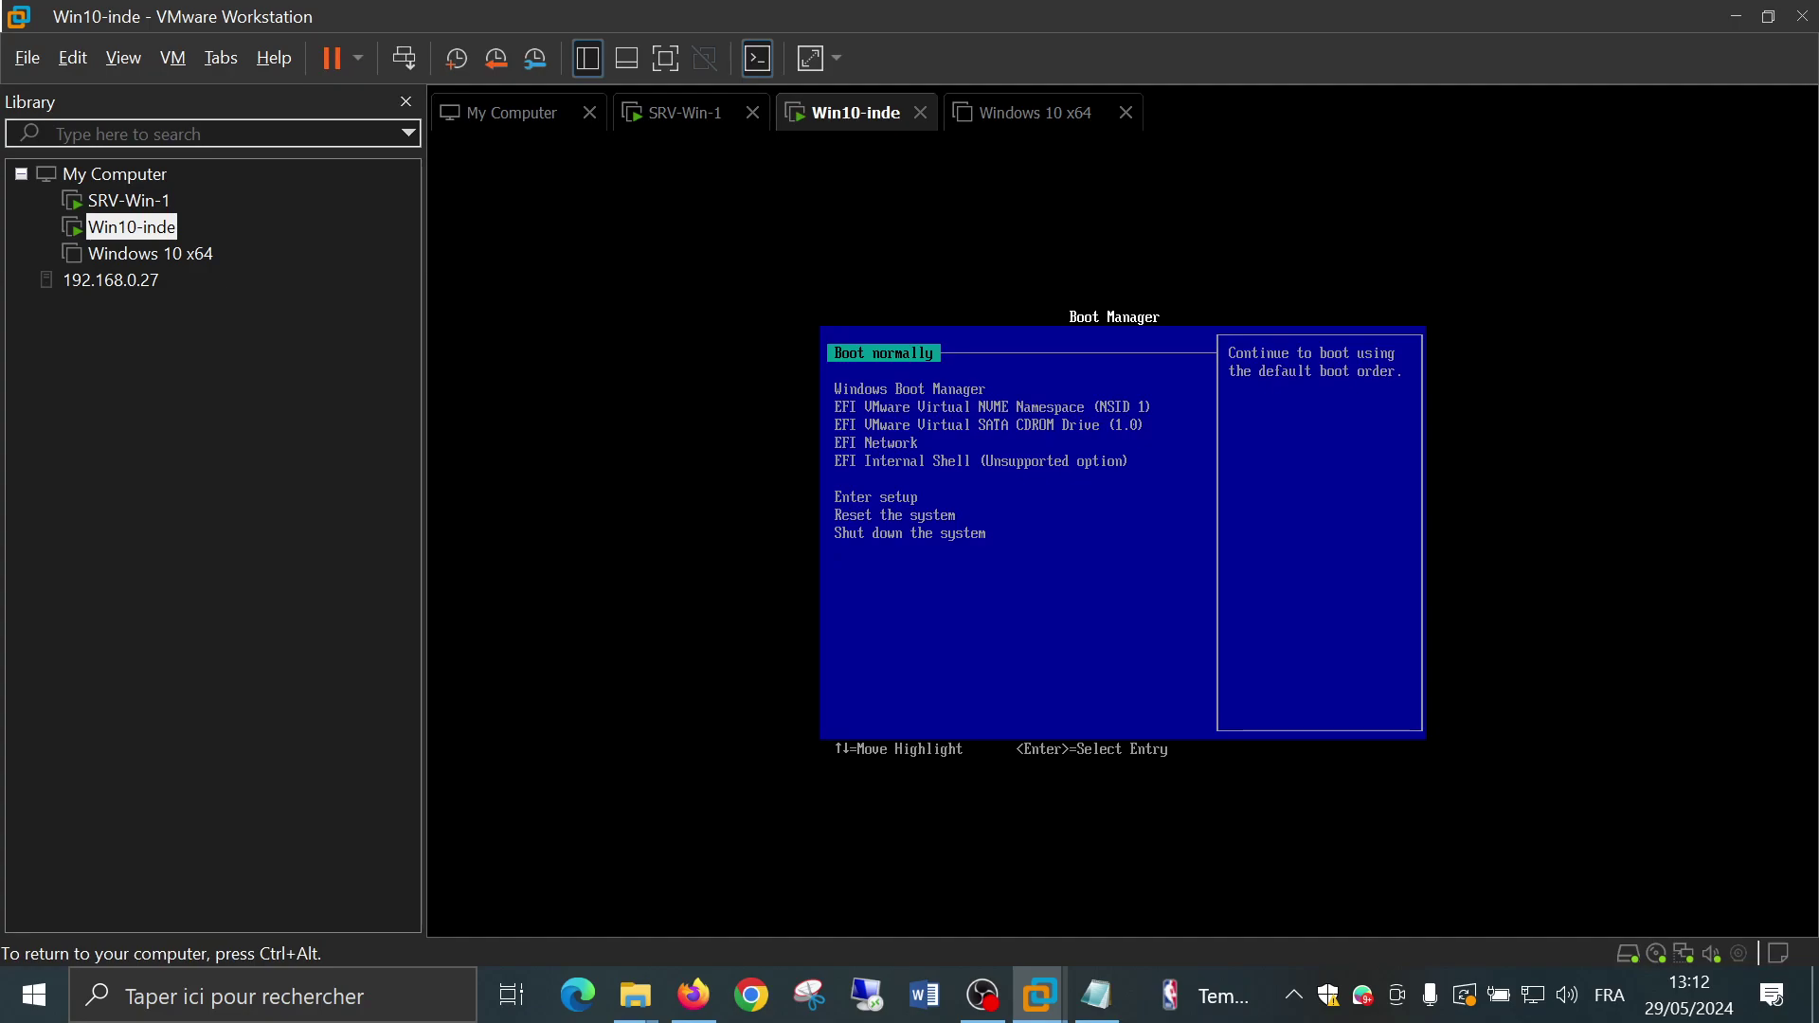
{"action": "key", "text": "Down"}
{"action": "key", "text": "Down"}
{"action": "key", "text": "Down"}
{"action": "key", "text": "Down"}
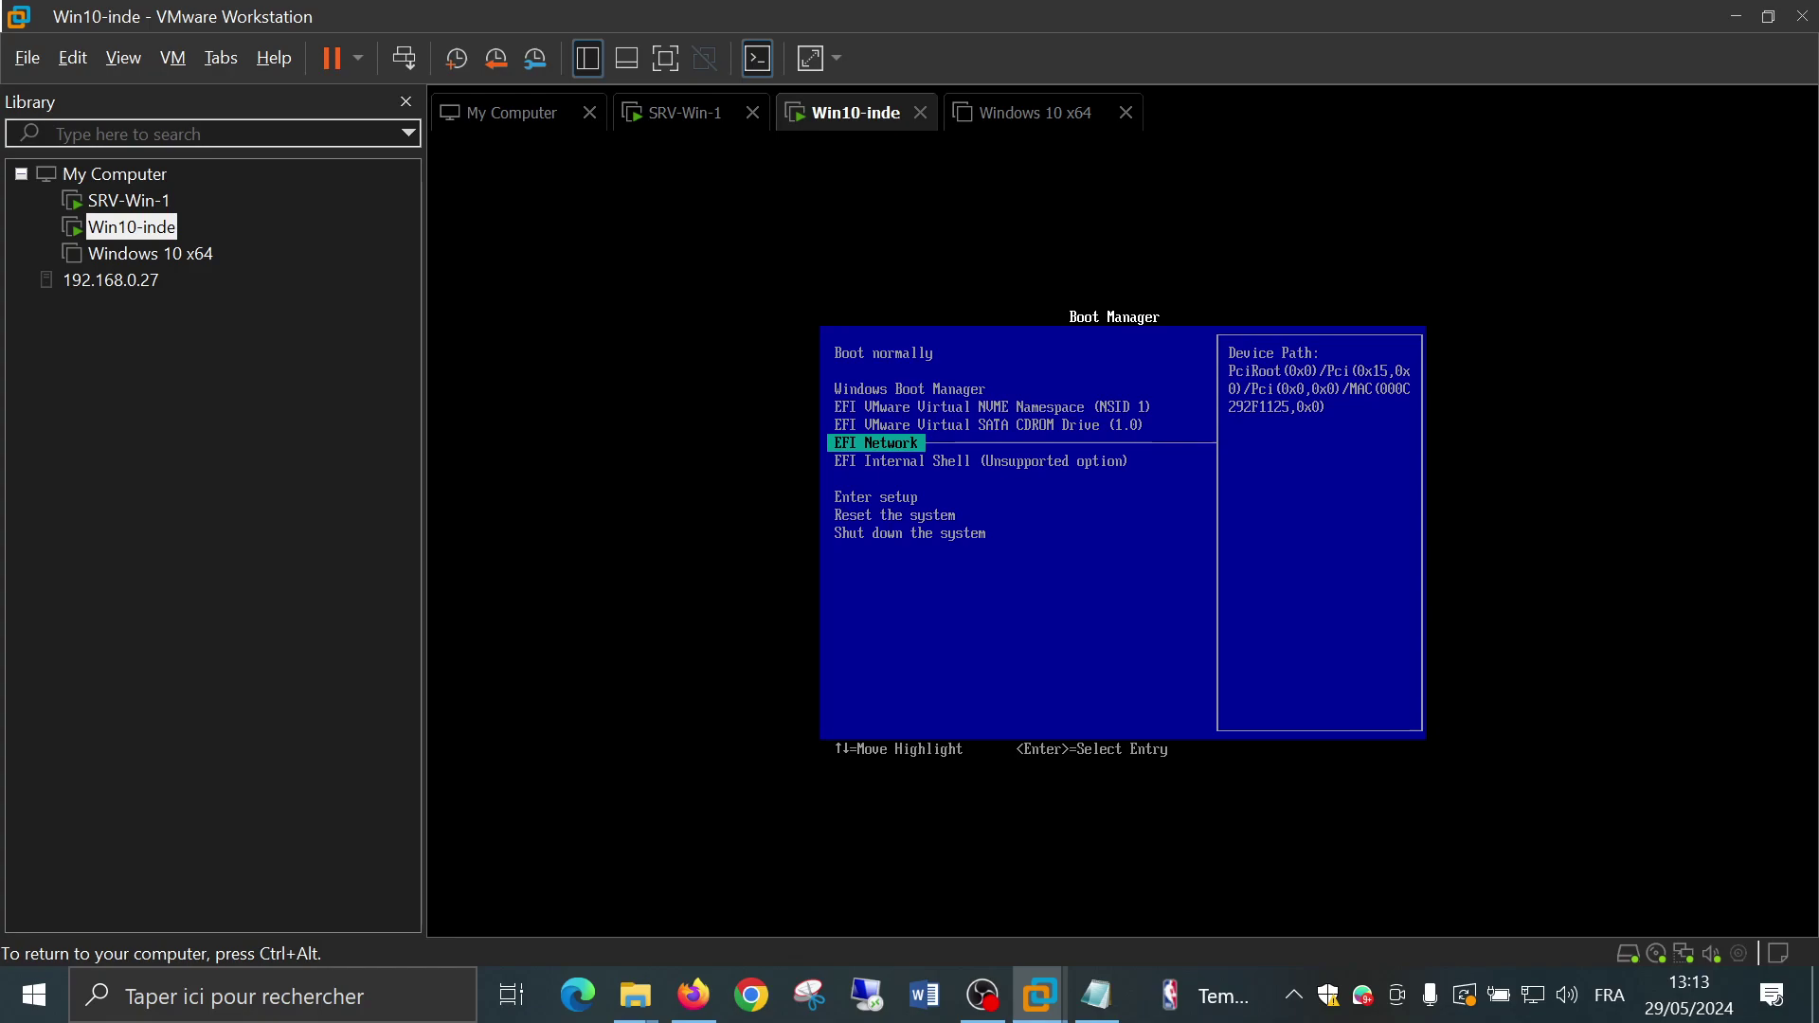
{"action": "key", "text": "Return"}
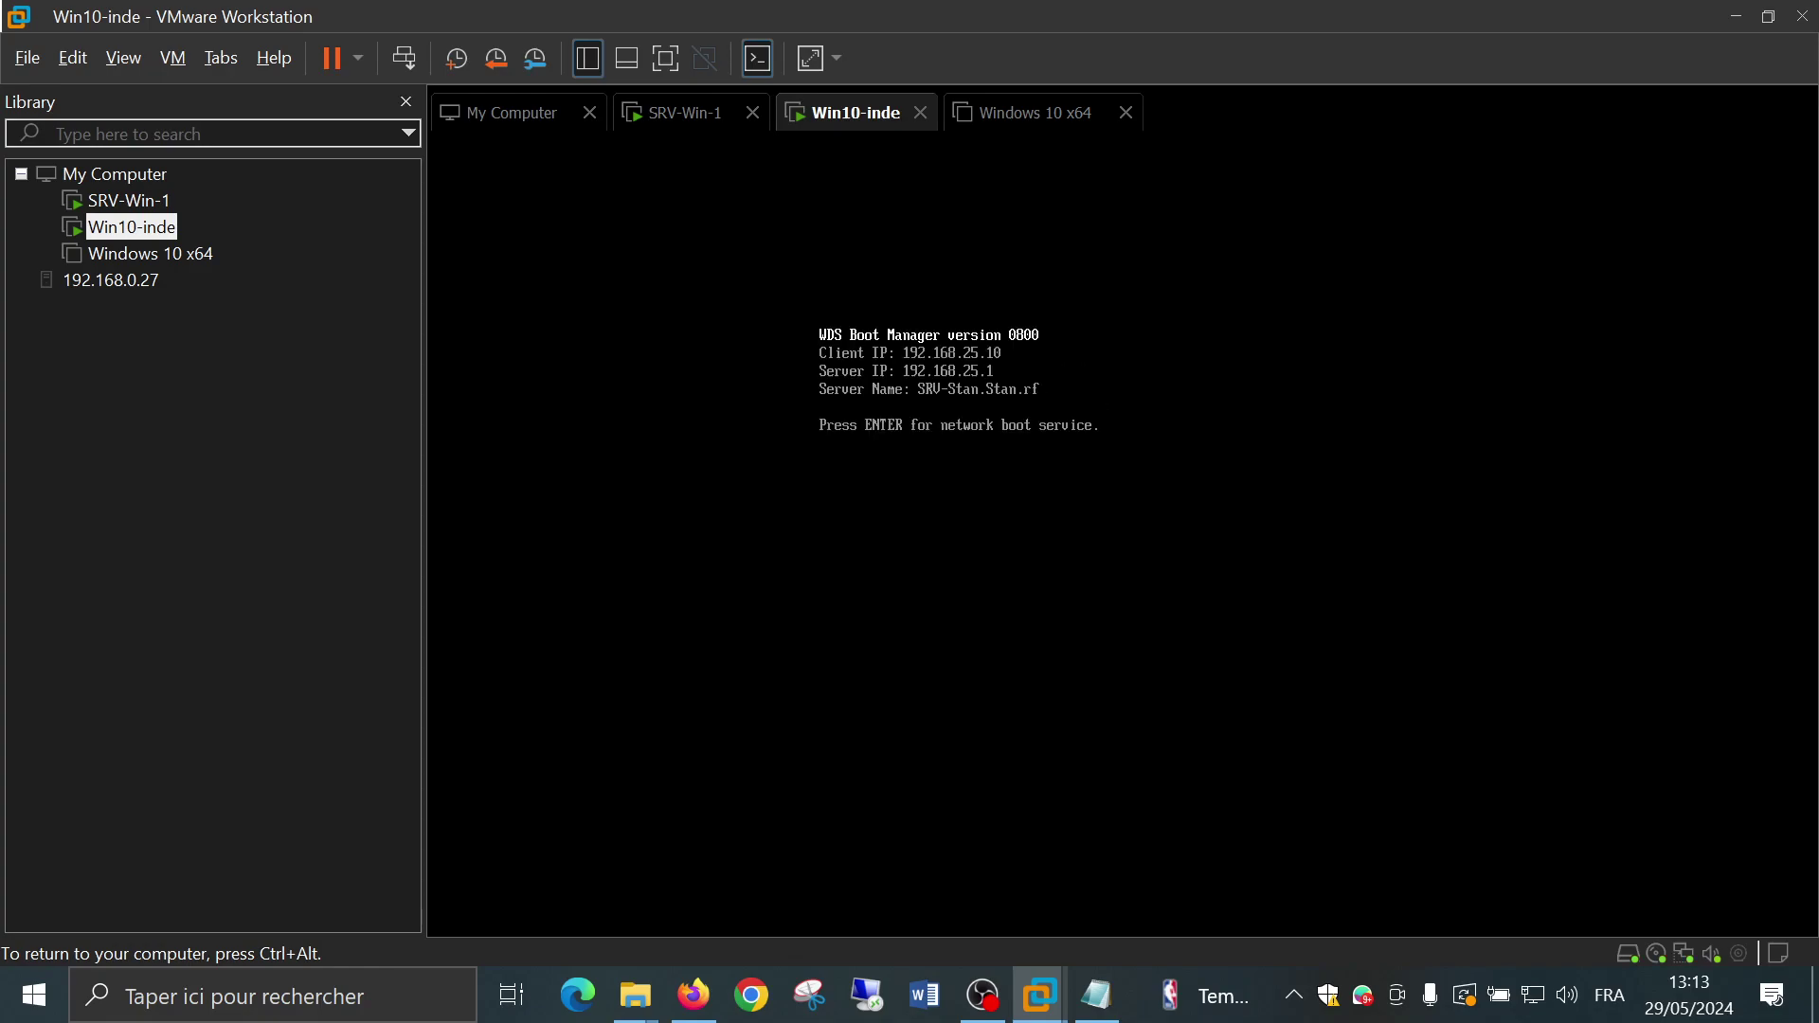
Accept the WDS network boot prompt and halt the boot-image countdown on bootx64
{"action": "key", "text": "Return"}
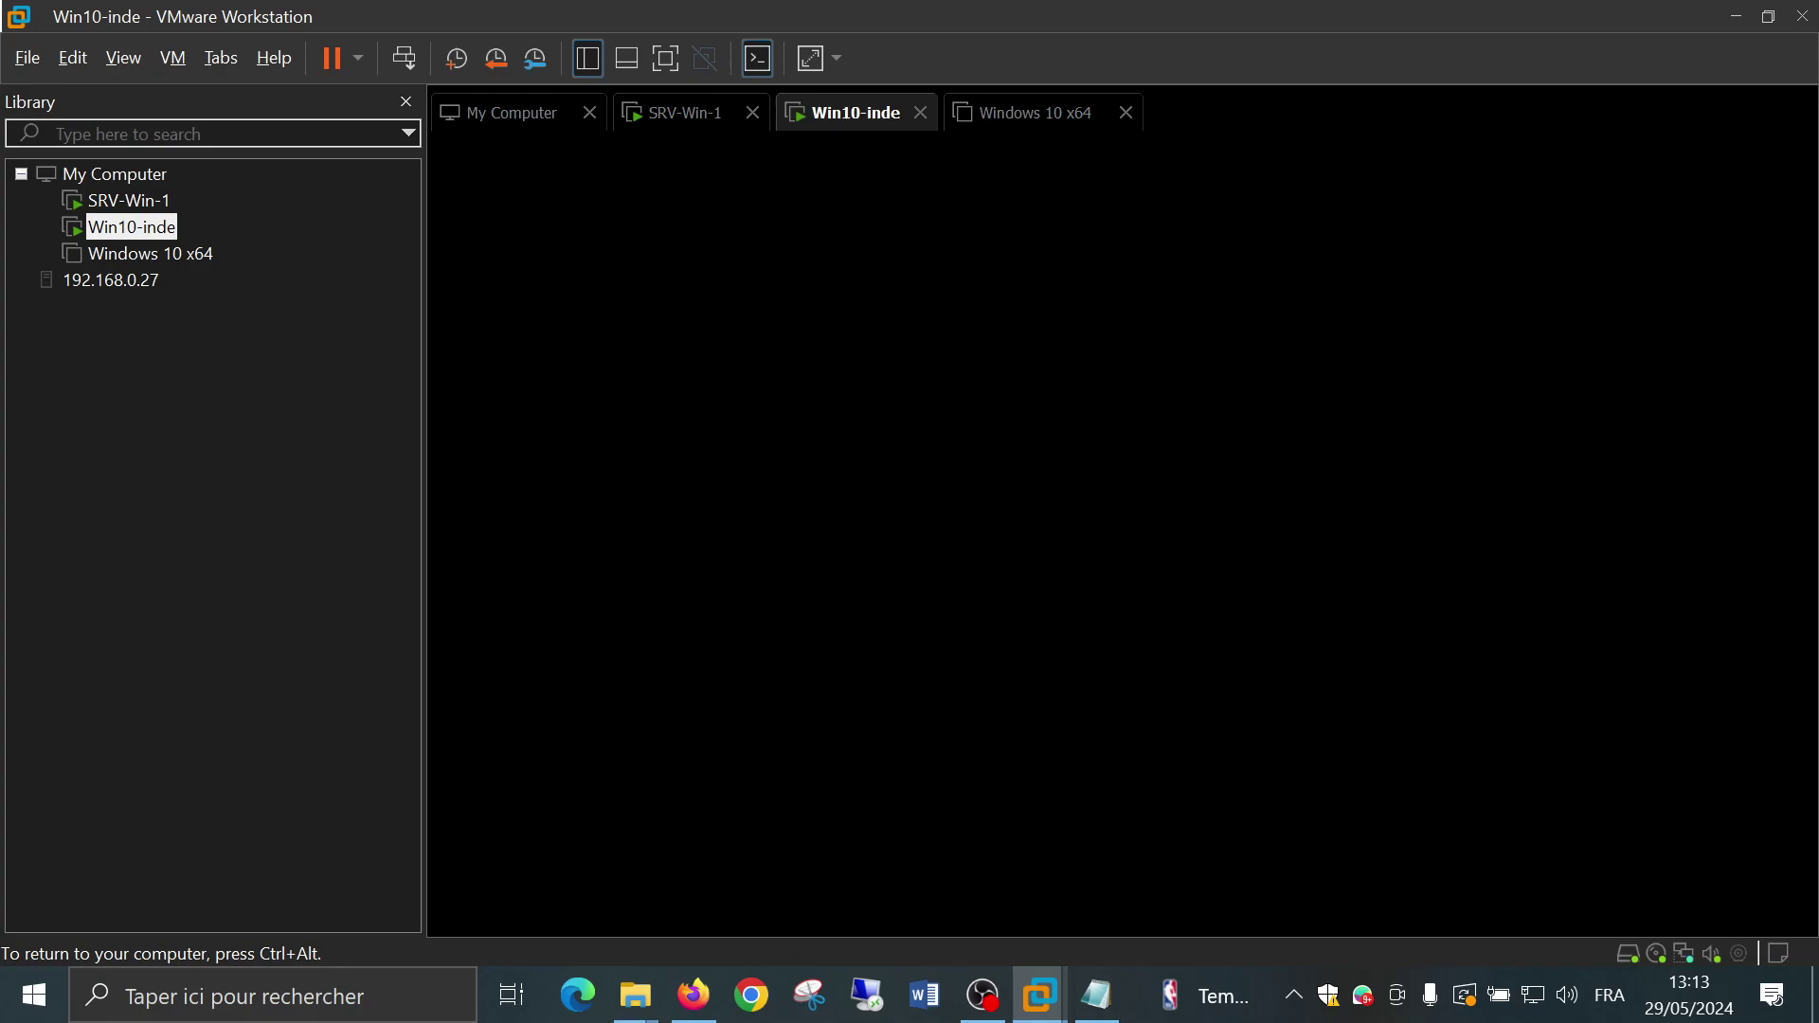
{"action": "key", "text": "Down"}
{"action": "key", "text": "Up"}
{"action": "key", "text": "Down"}
{"action": "key", "text": "Up"}
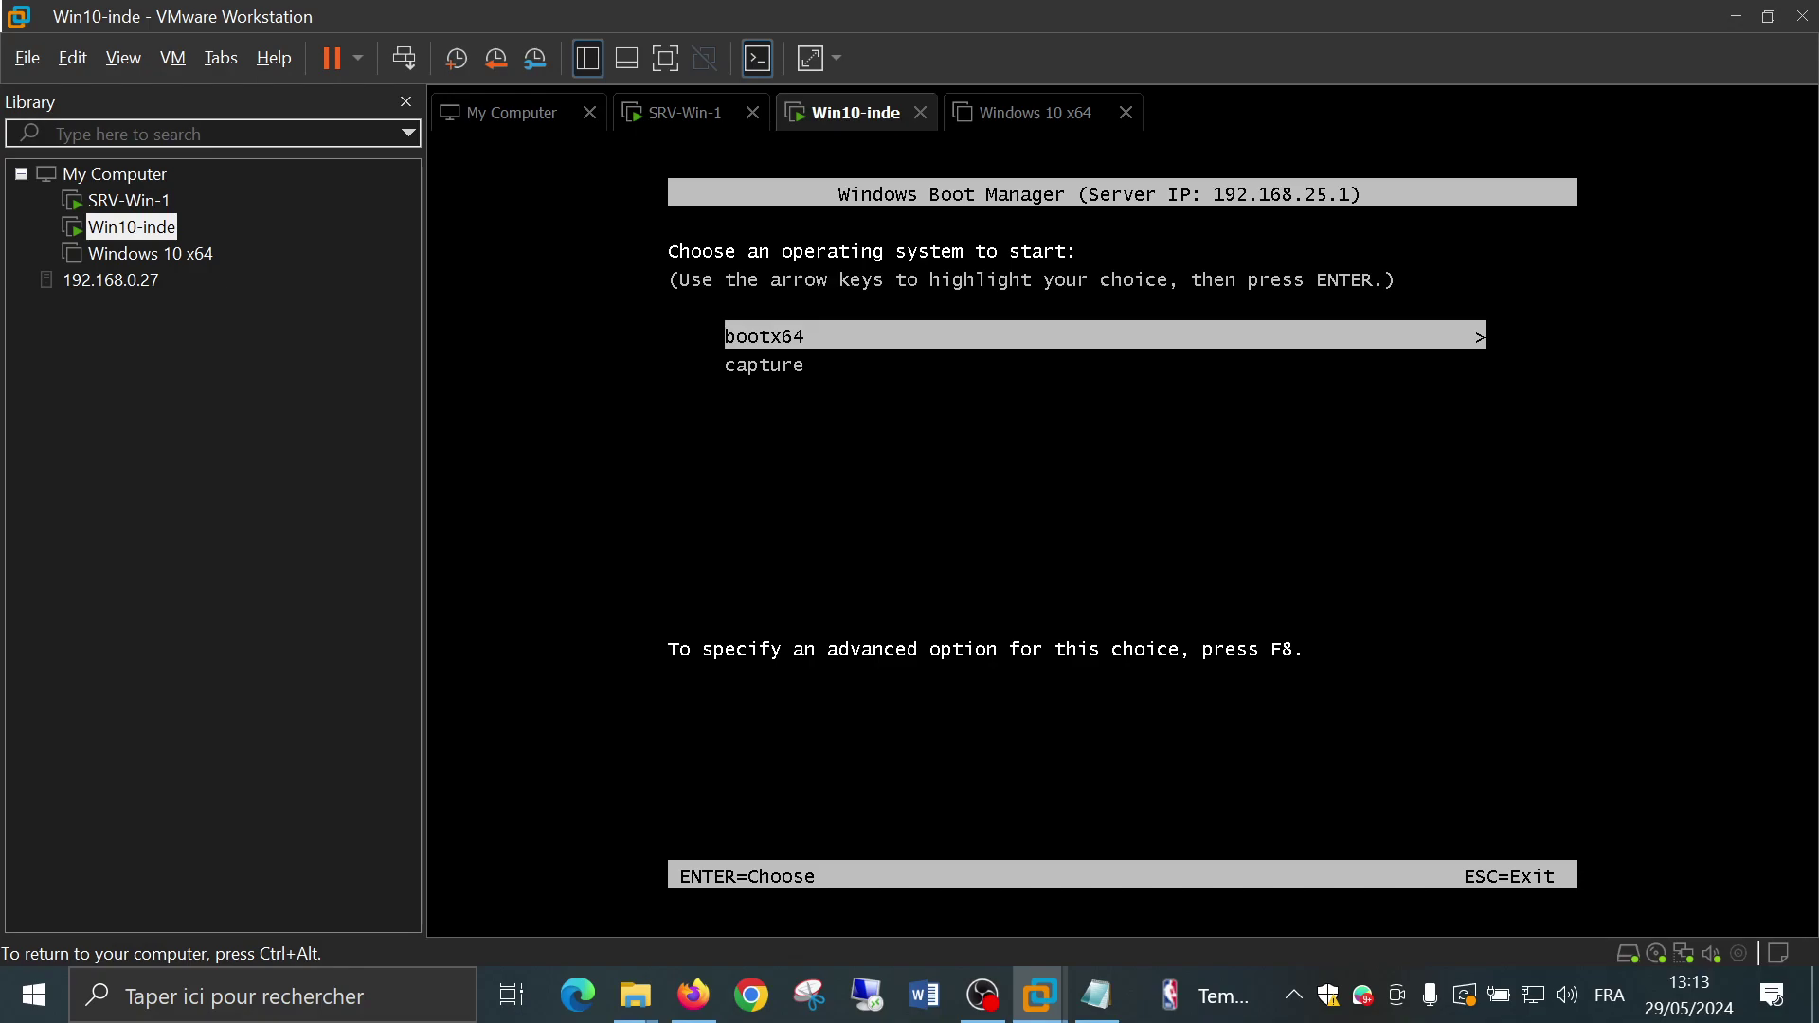
Start the capture boot image, loading capture.wim from 192.168.25.1, then release input with Ctrl+Alt
{"action": "key", "text": "Down"}
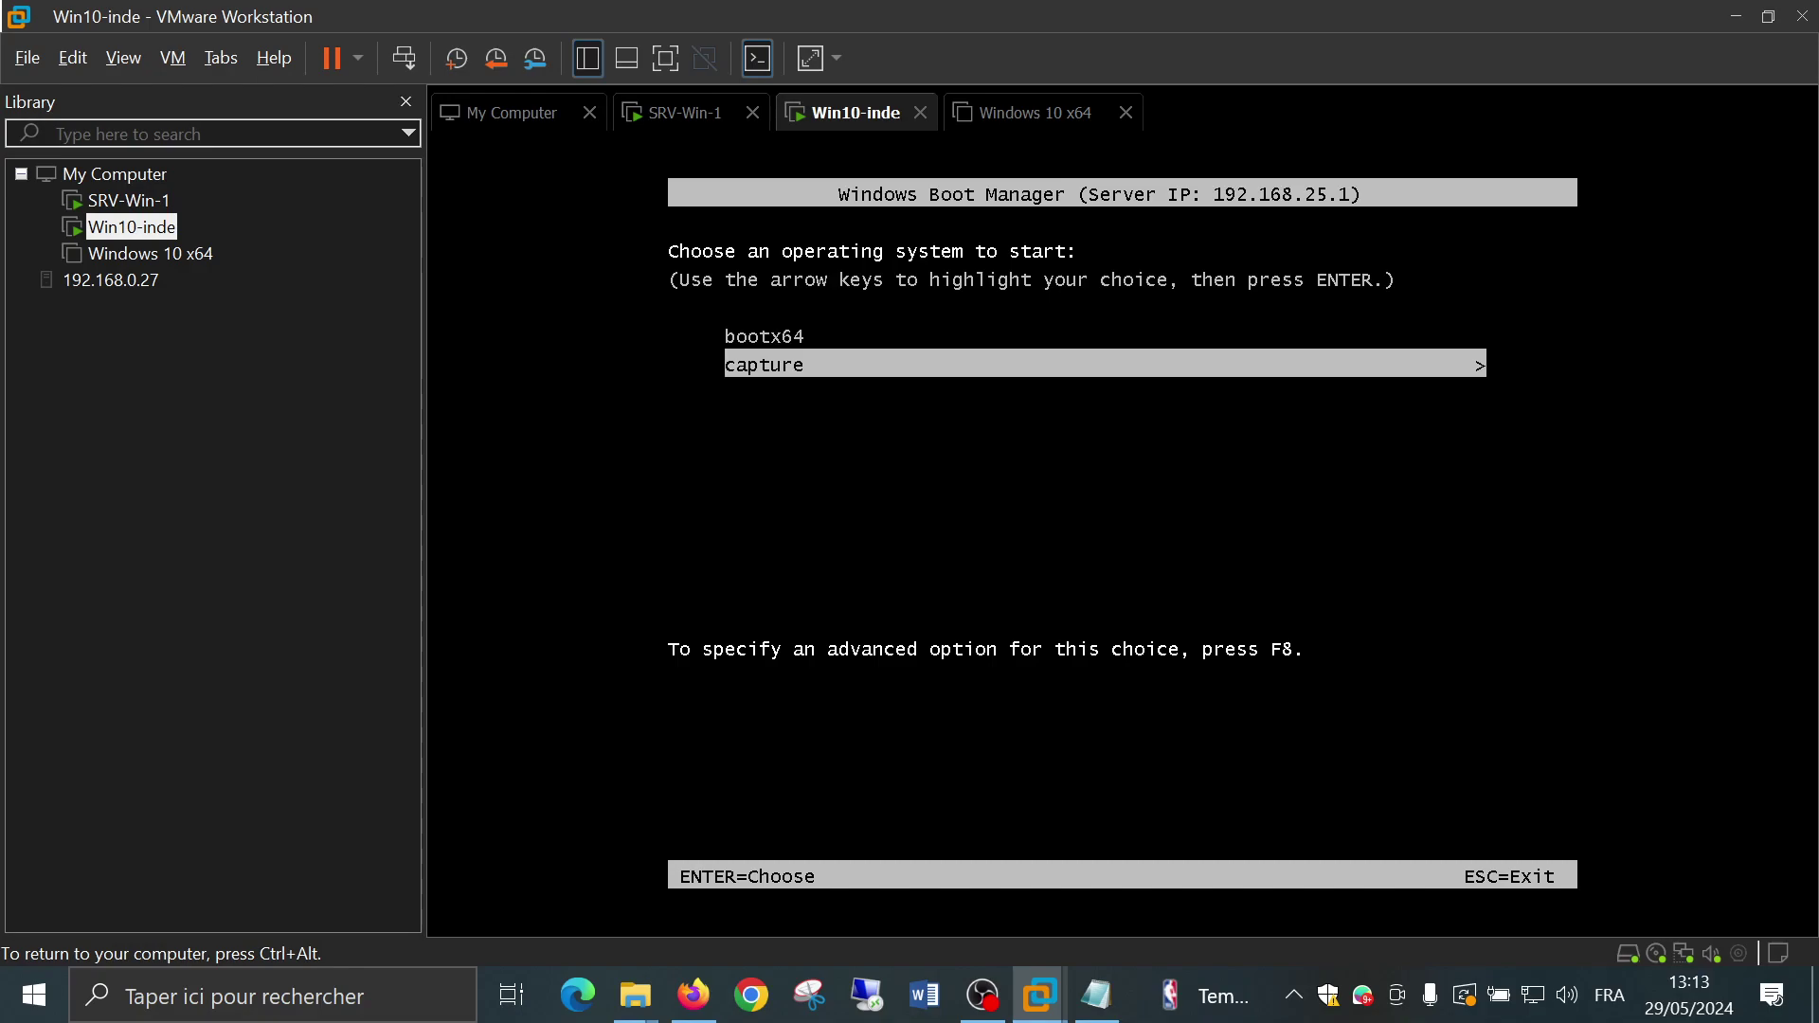
{"action": "key", "text": "Return"}
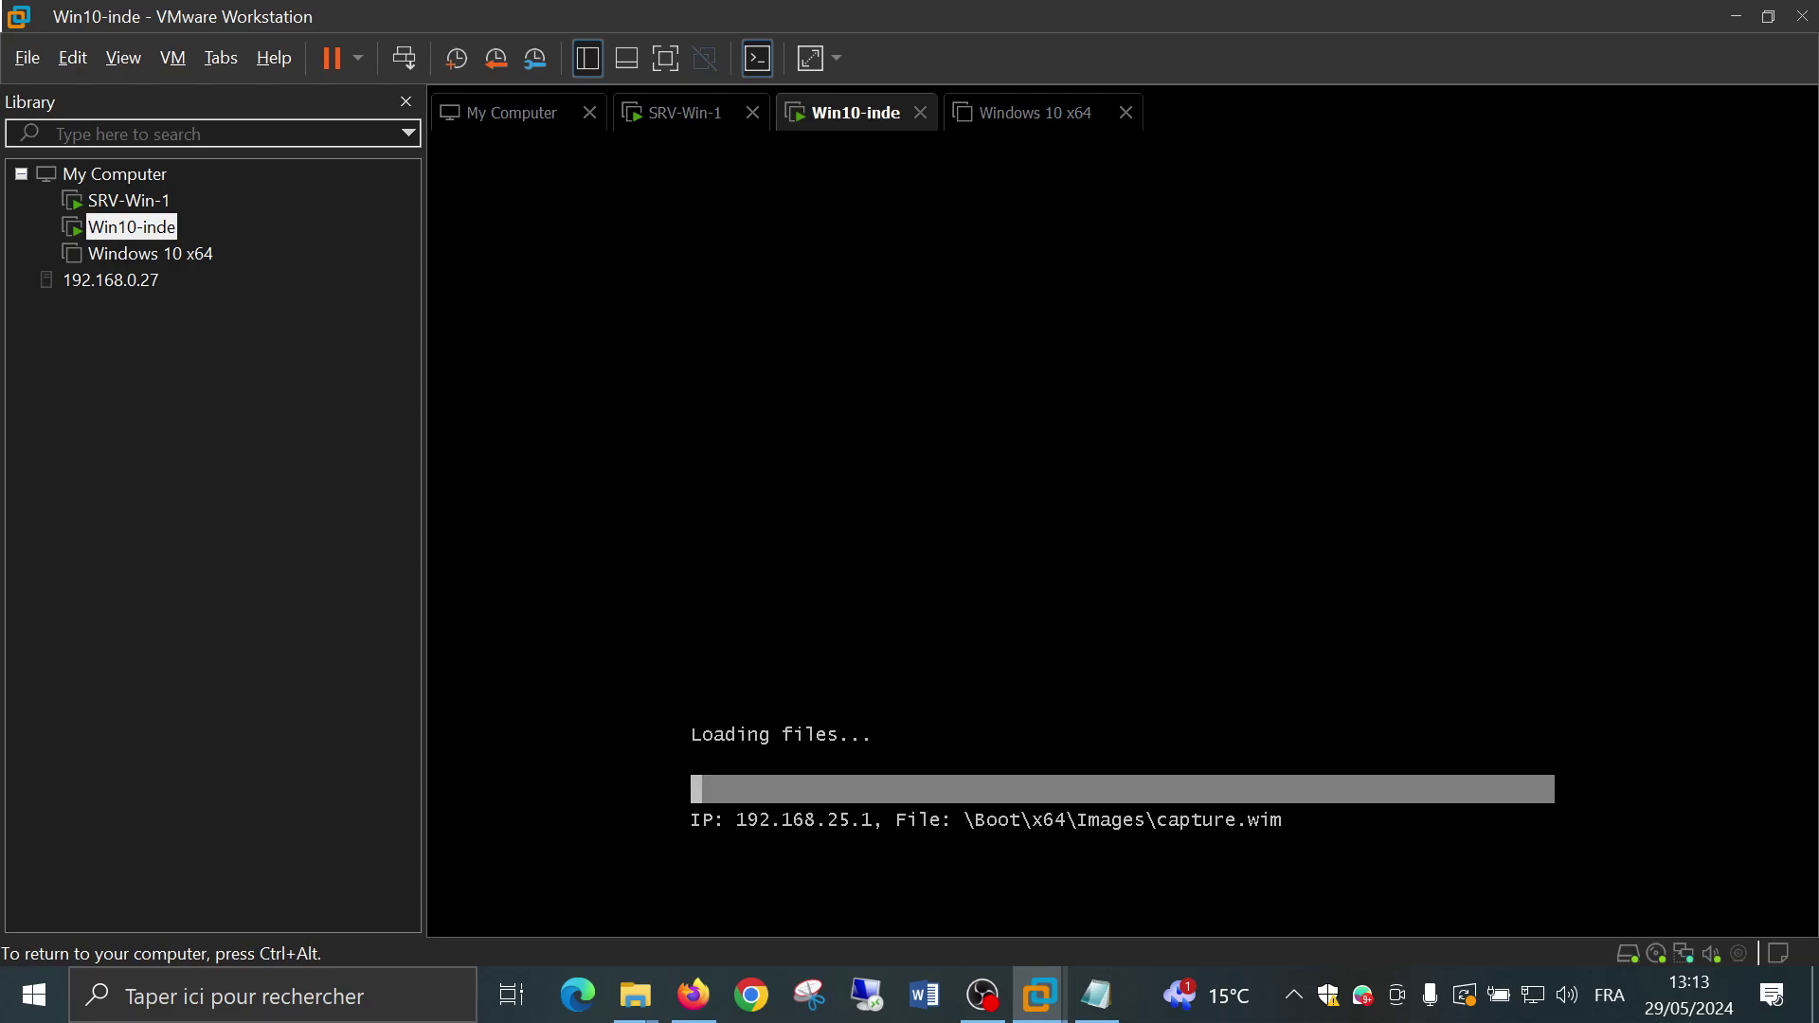
{"action": "key", "text": "ctrl+alt"}
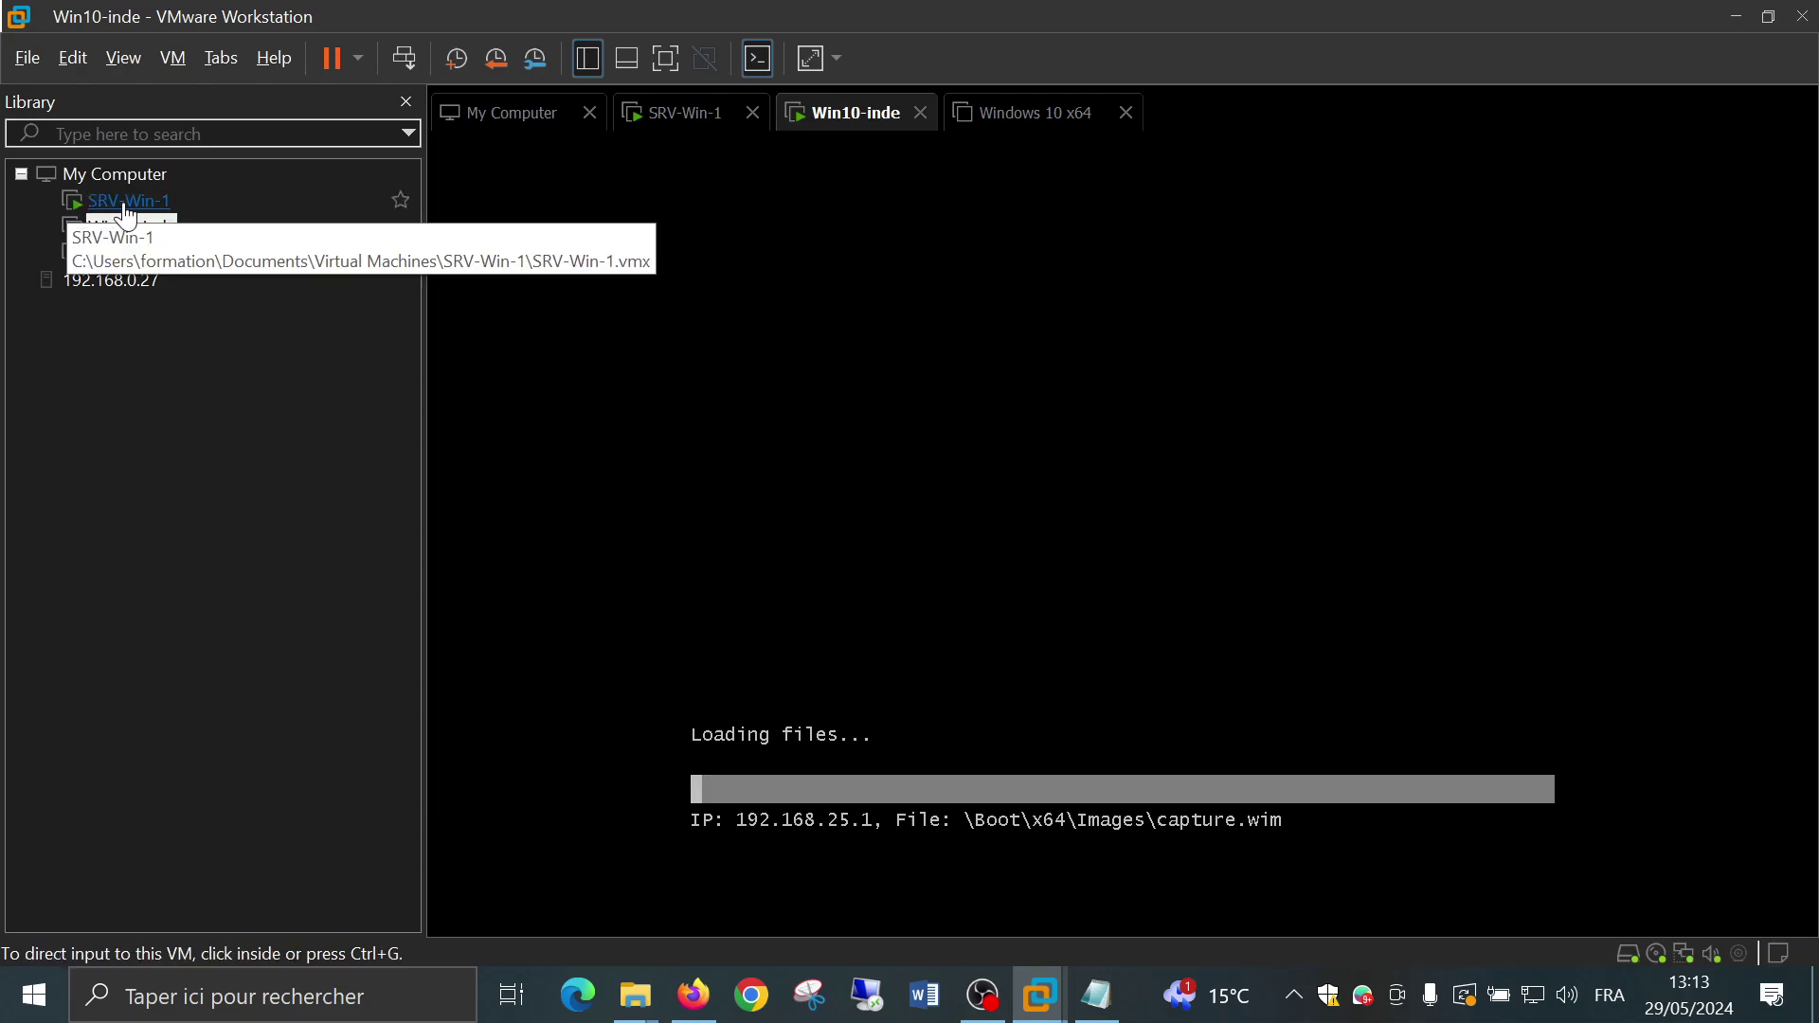
Switch to SRV-Win-1, minimise its Windows Deployment Services window, and return to Win10-inde
{"action": "left_click", "coordinate": [128, 203]}
{"action": "left_click", "coordinate": [1094, 444]}
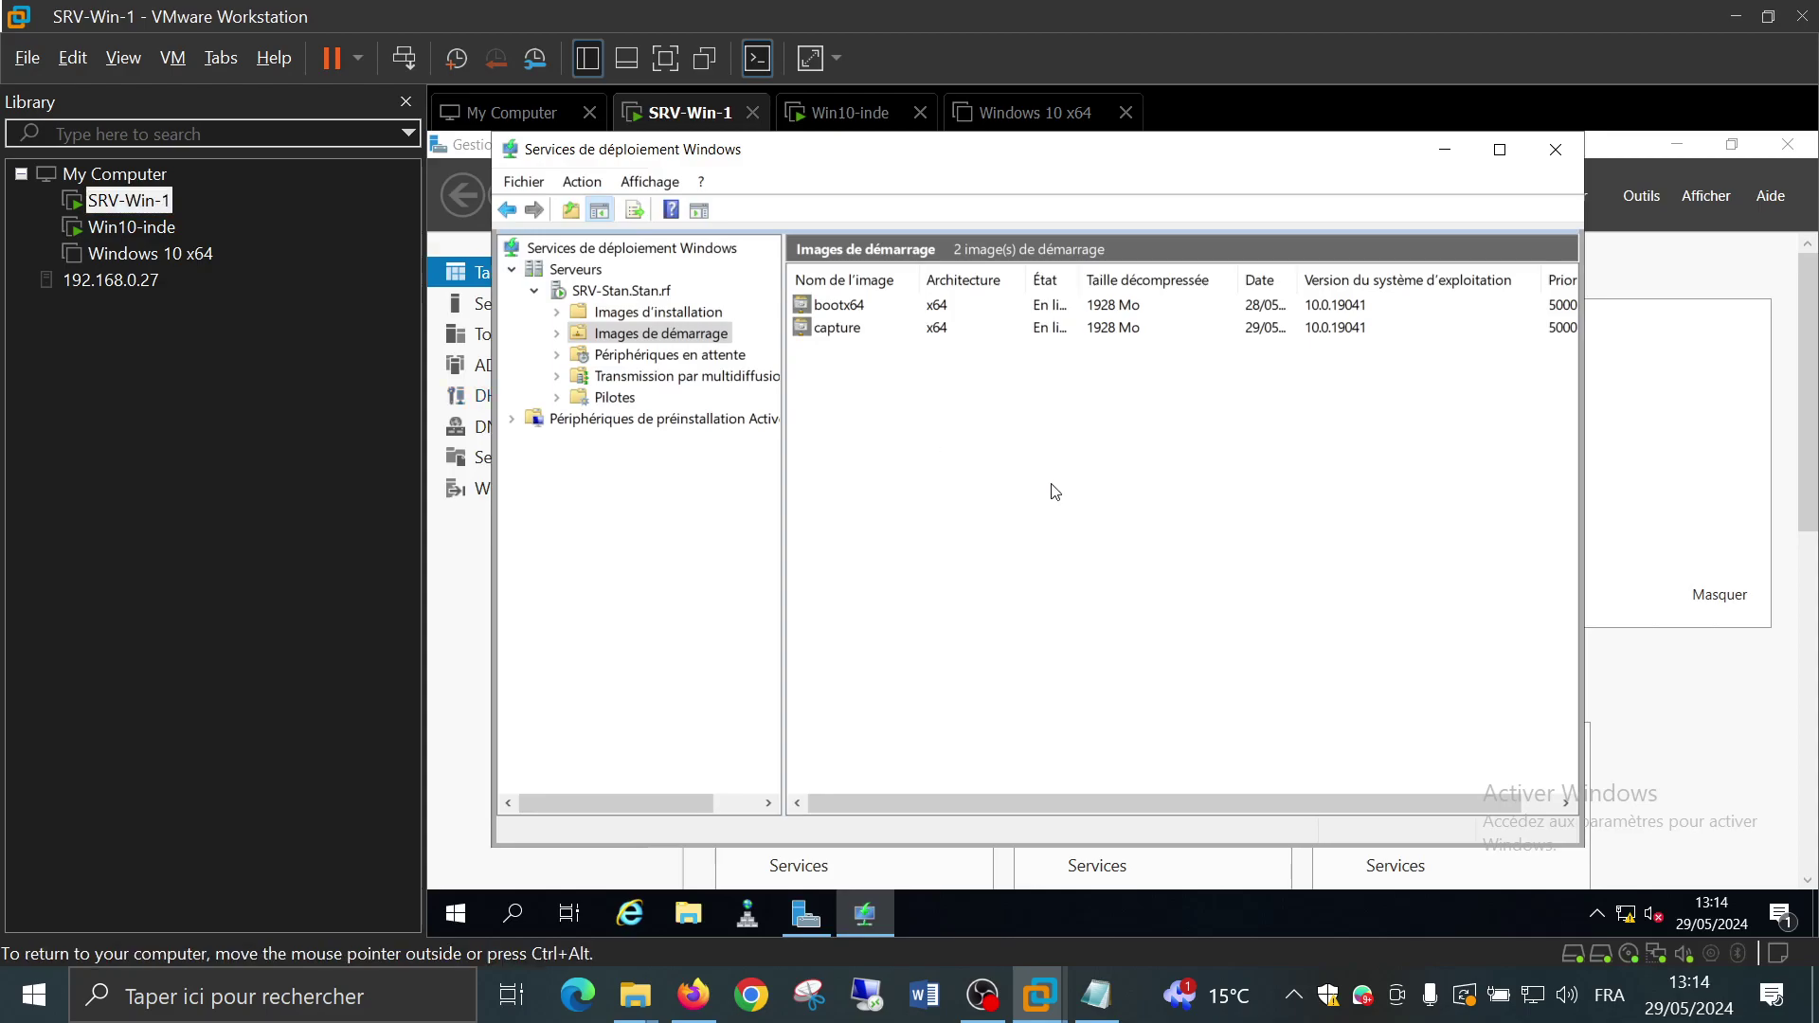
{"action": "left_click_drag", "start_coordinate": [953, 804], "coordinate": [1163, 807]}
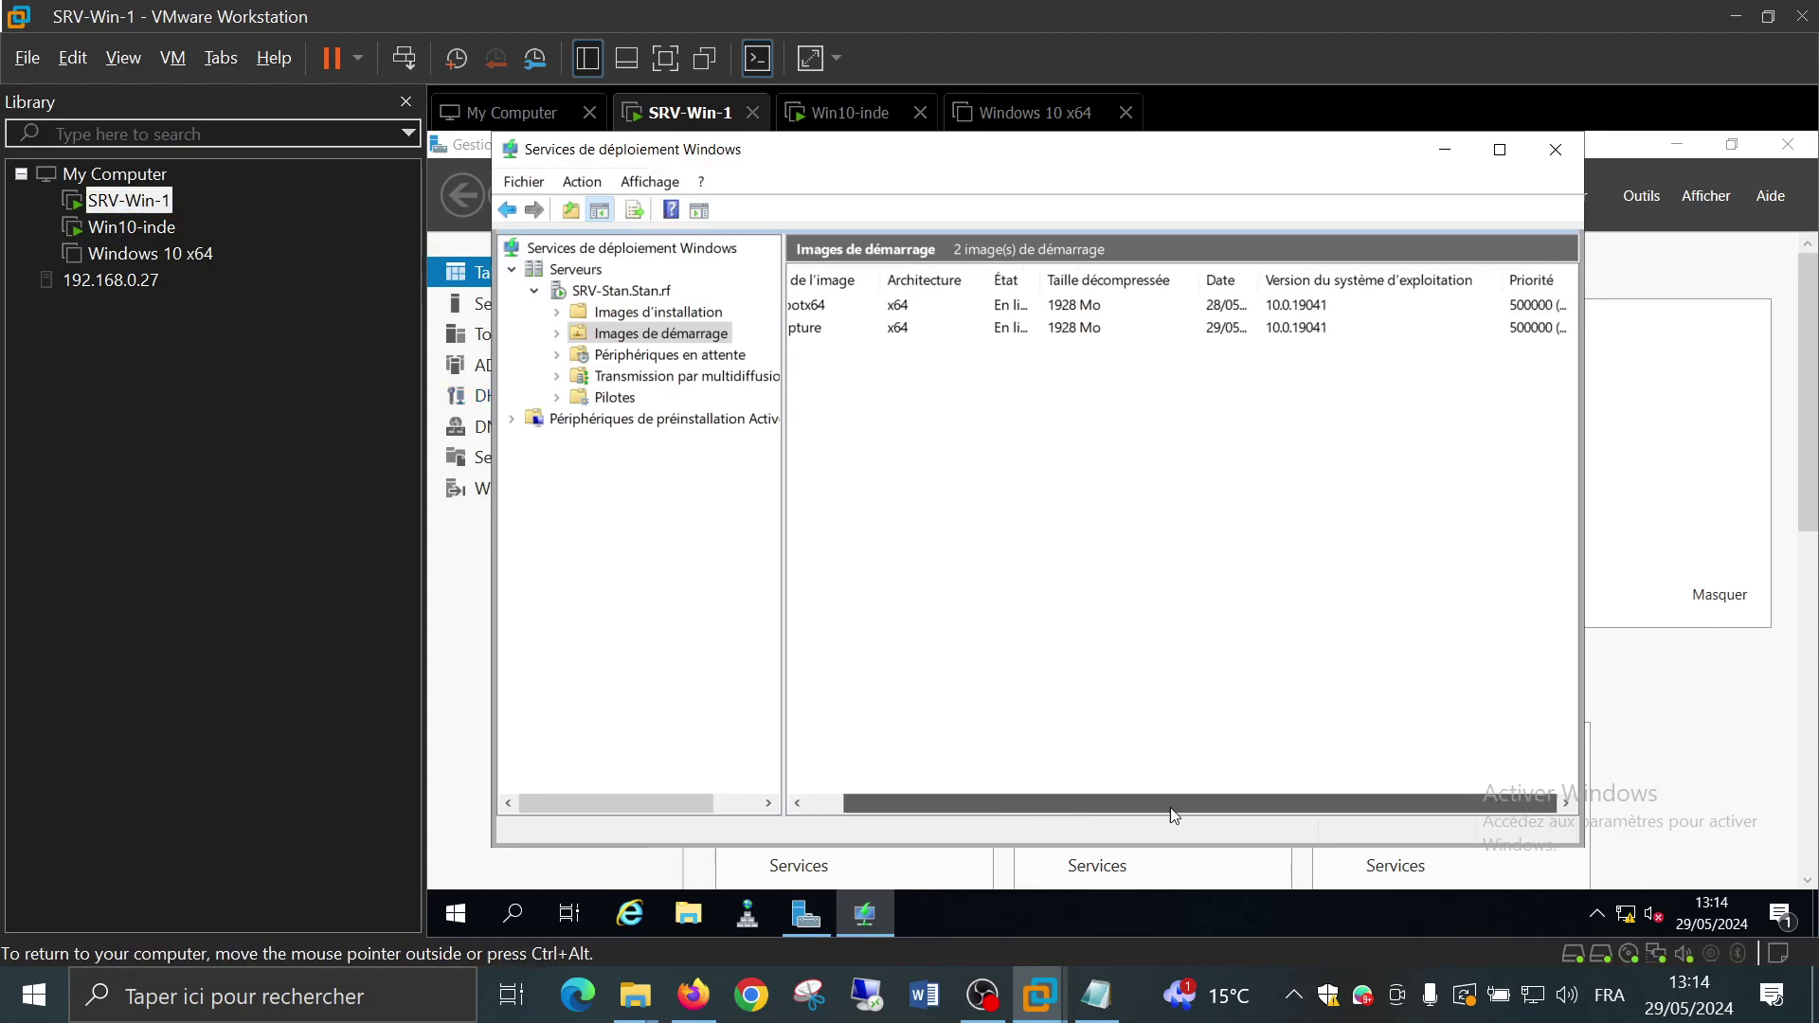
{"action": "left_click", "coordinate": [1445, 148]}
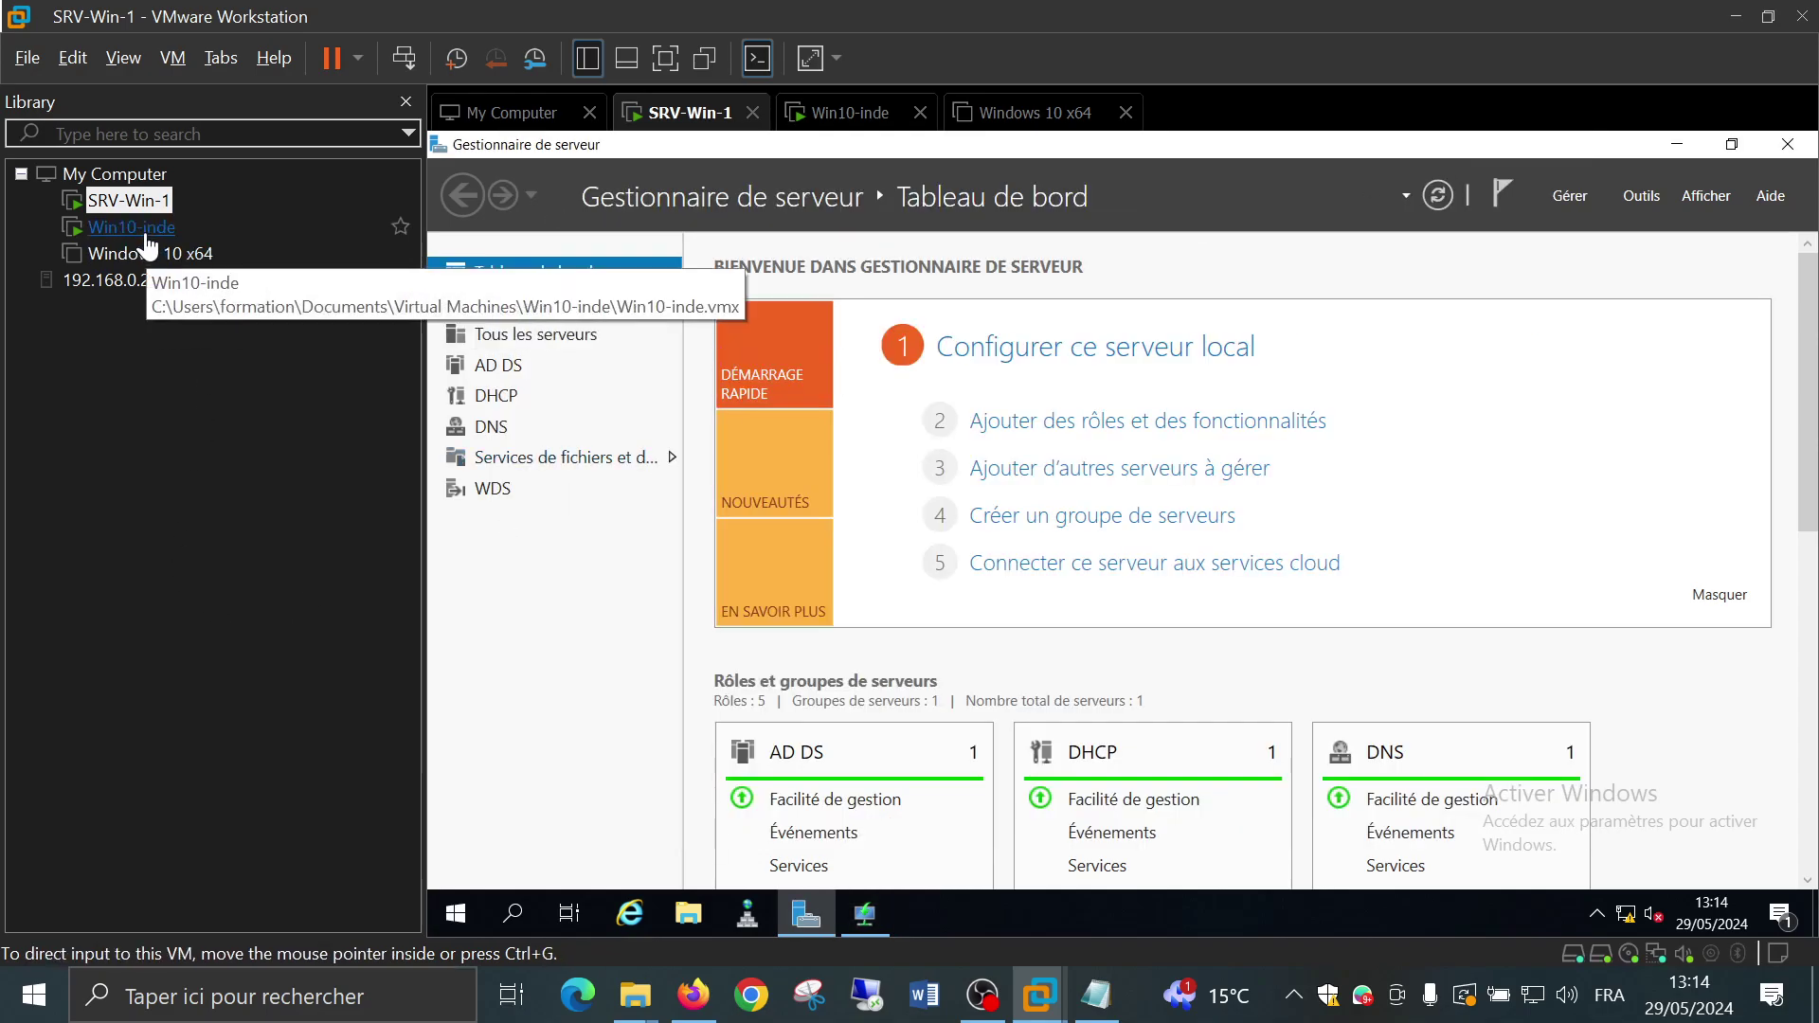
{"action": "left_click", "coordinate": [146, 233]}
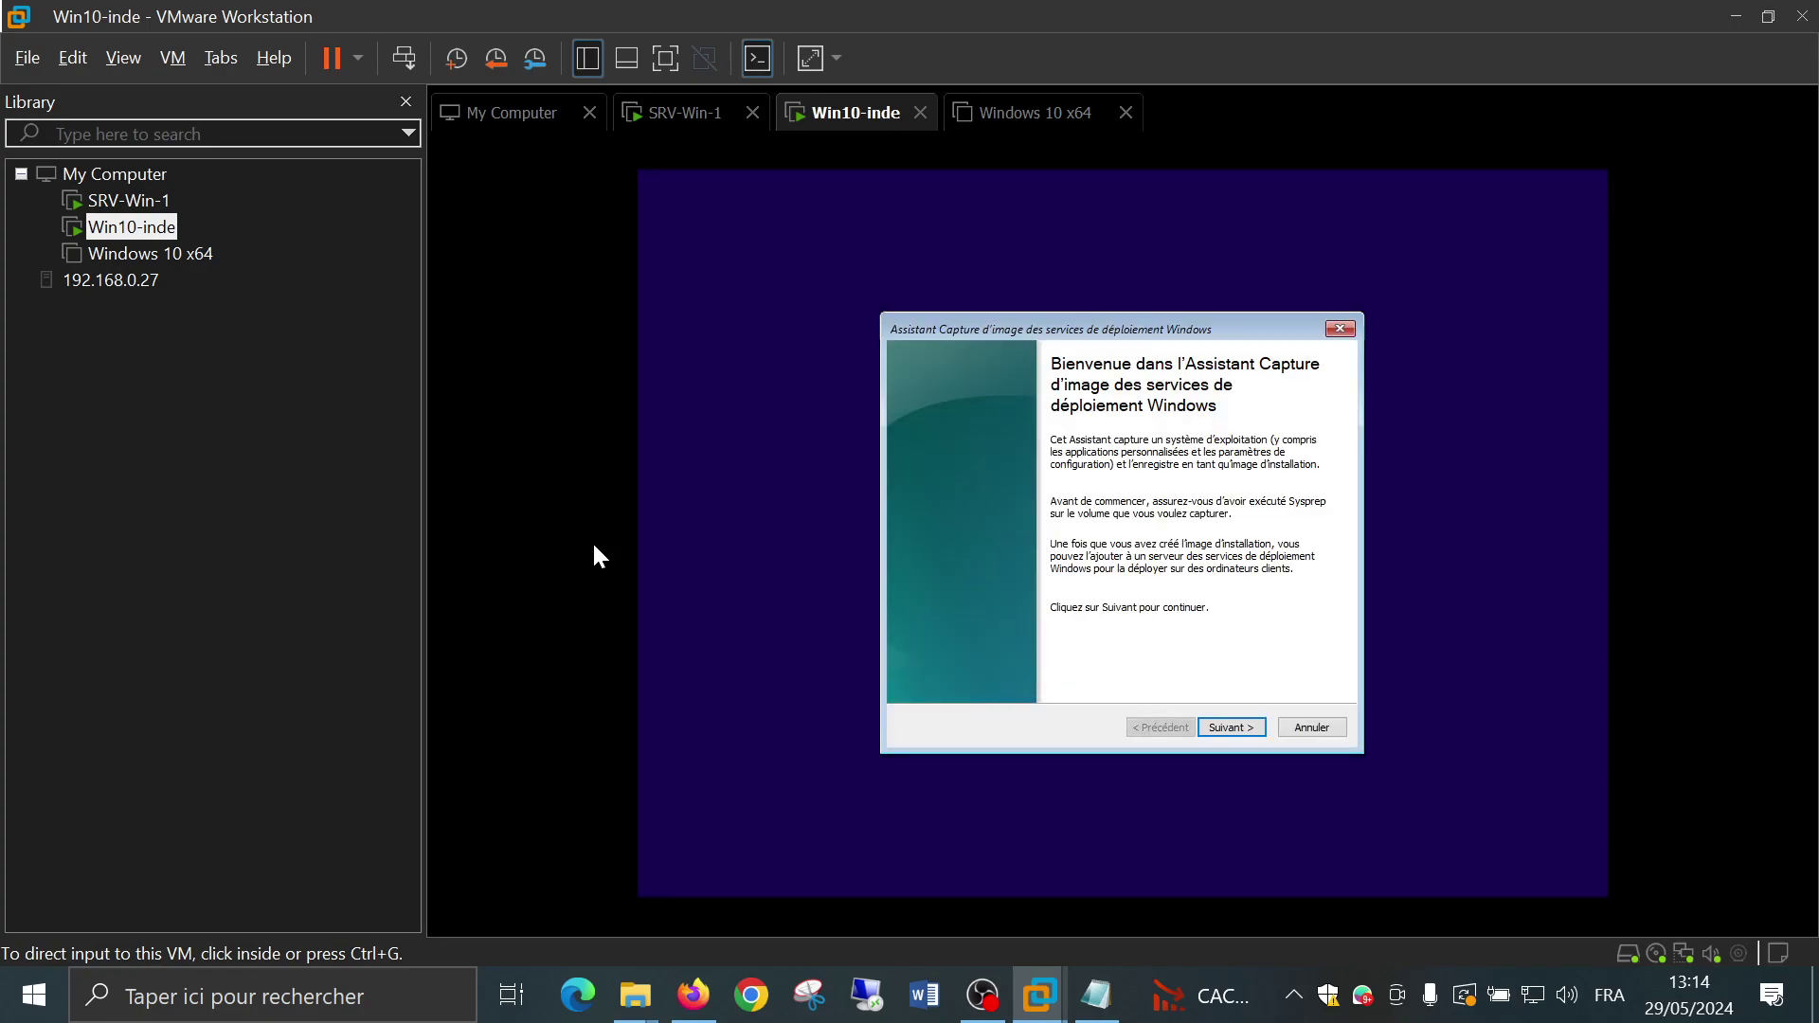
Advance past the capture wizard's welcome page and find the 'Volume à' list empty
{"action": "left_click", "coordinate": [1183, 631]}
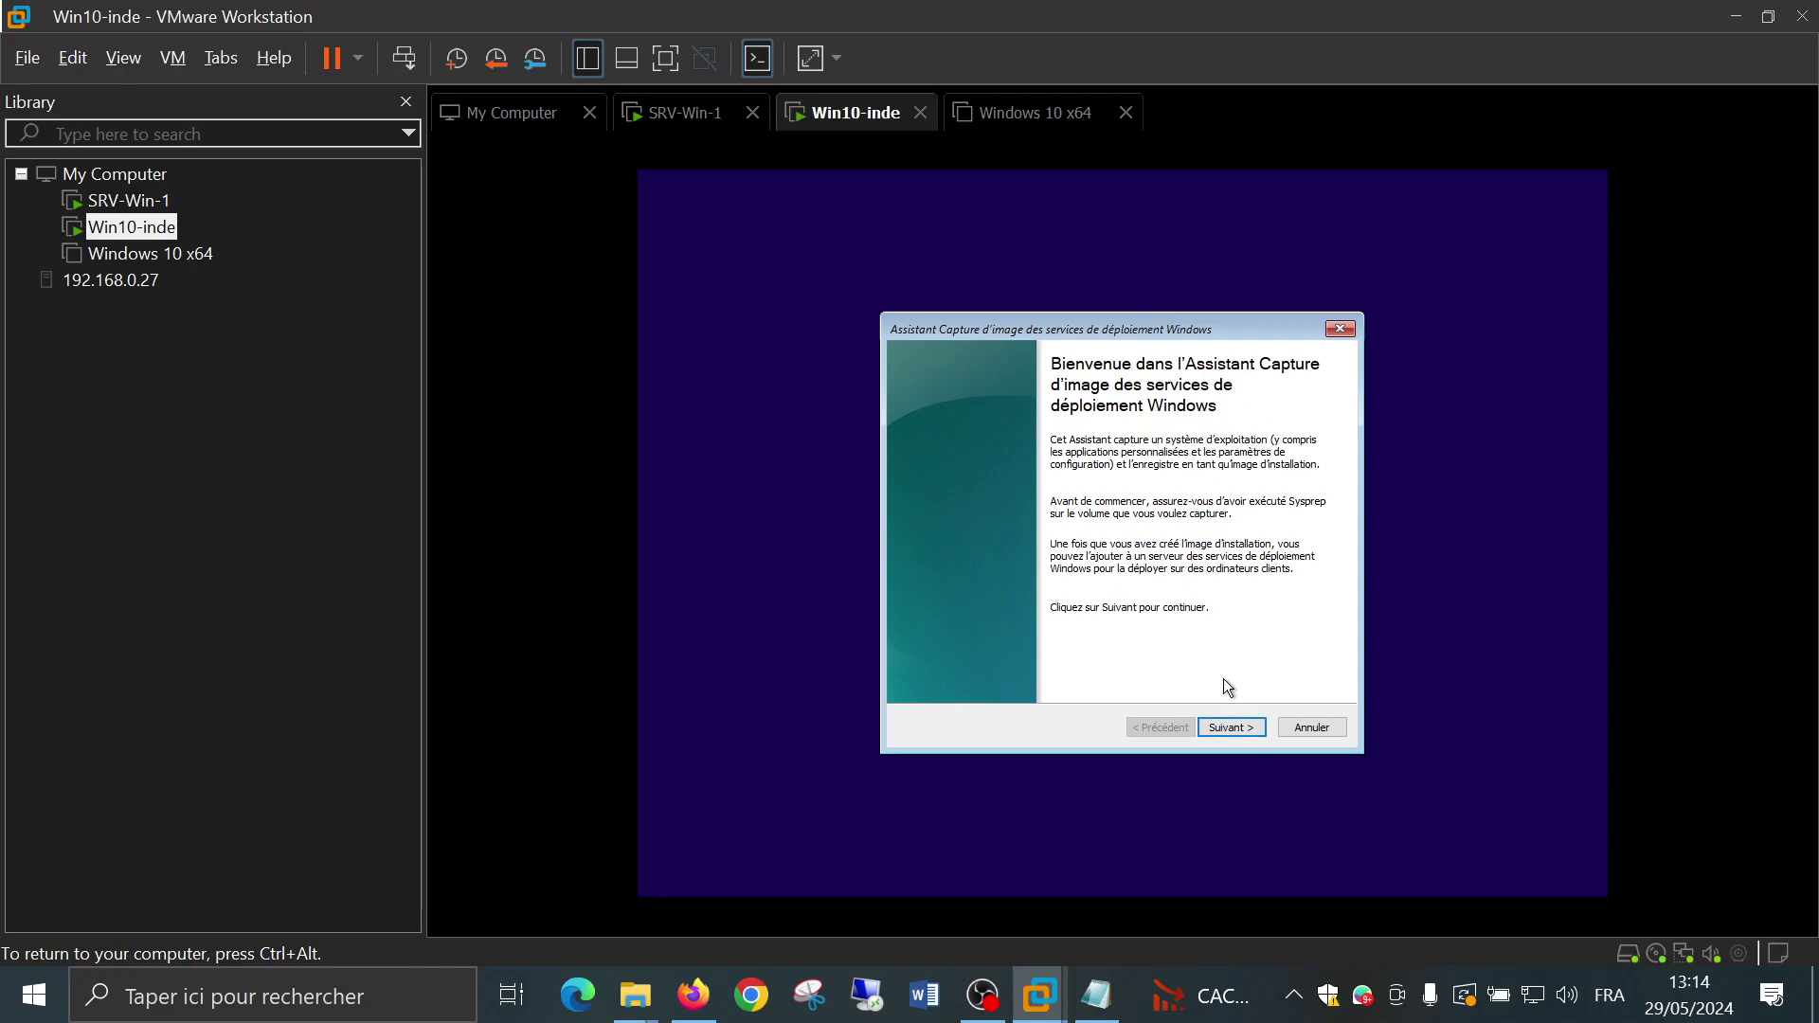
{"action": "left_click", "coordinate": [1232, 725]}
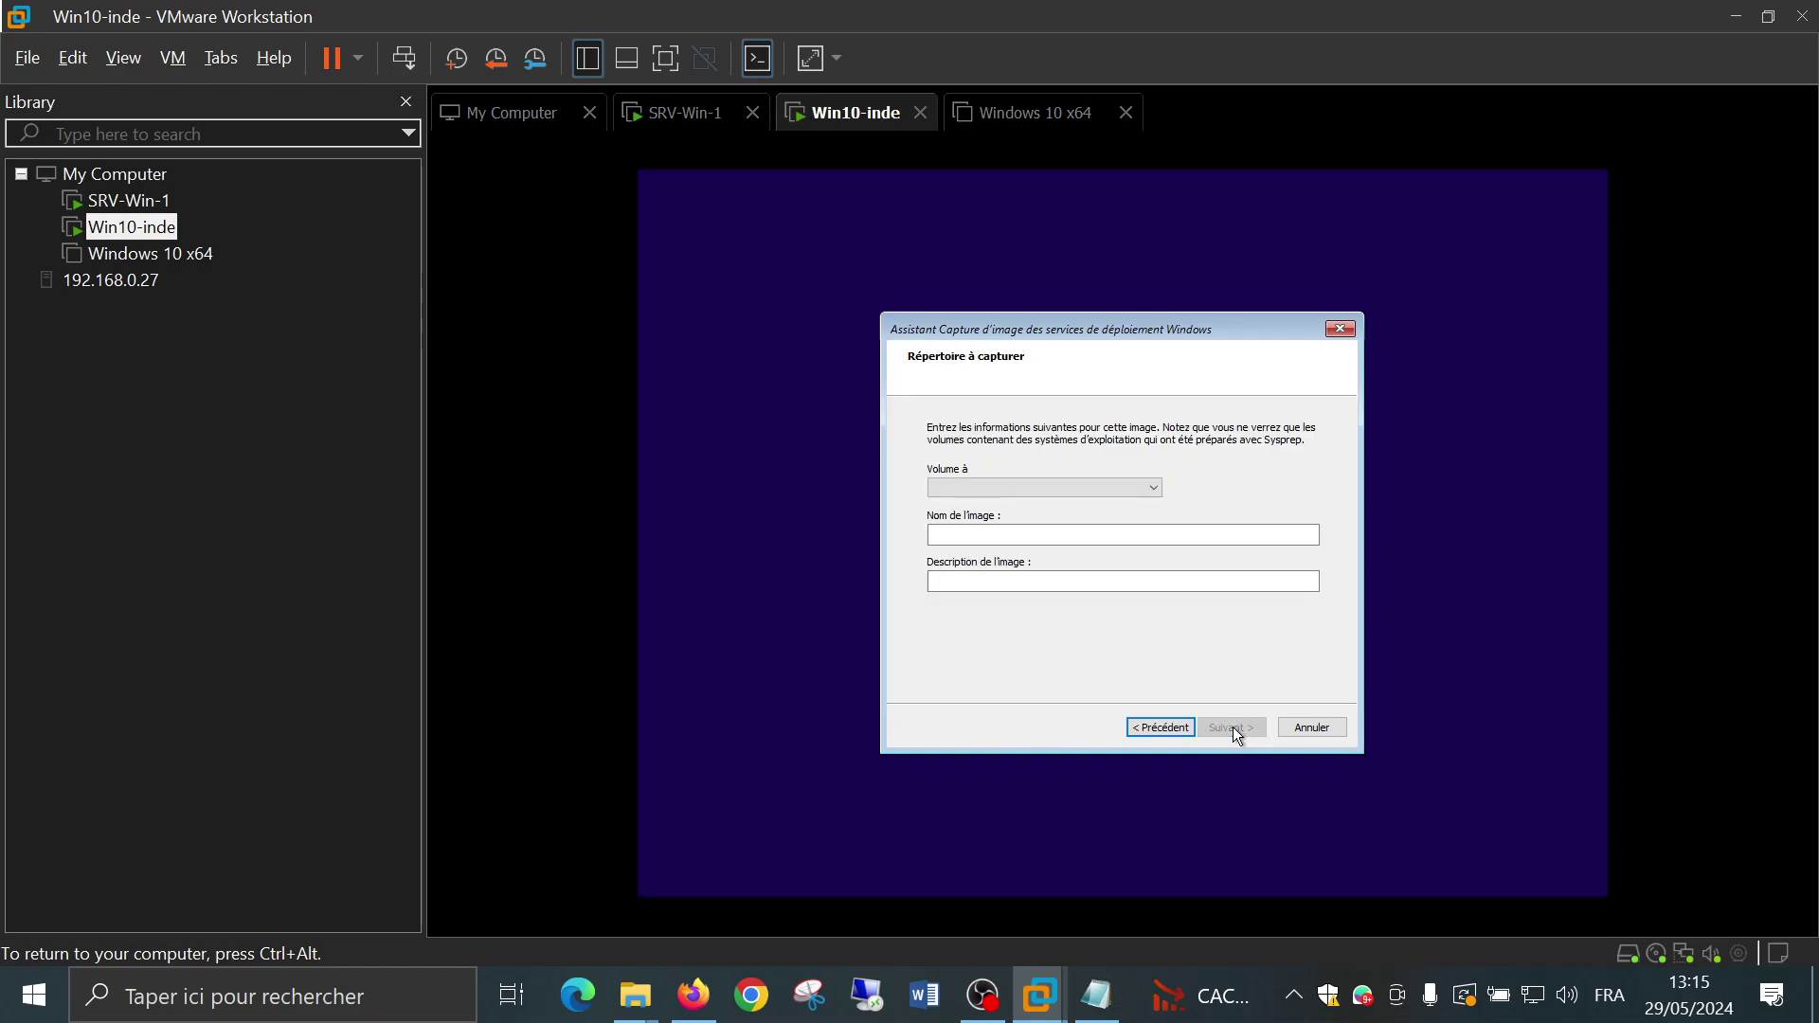
{"action": "left_click", "coordinate": [1152, 487]}
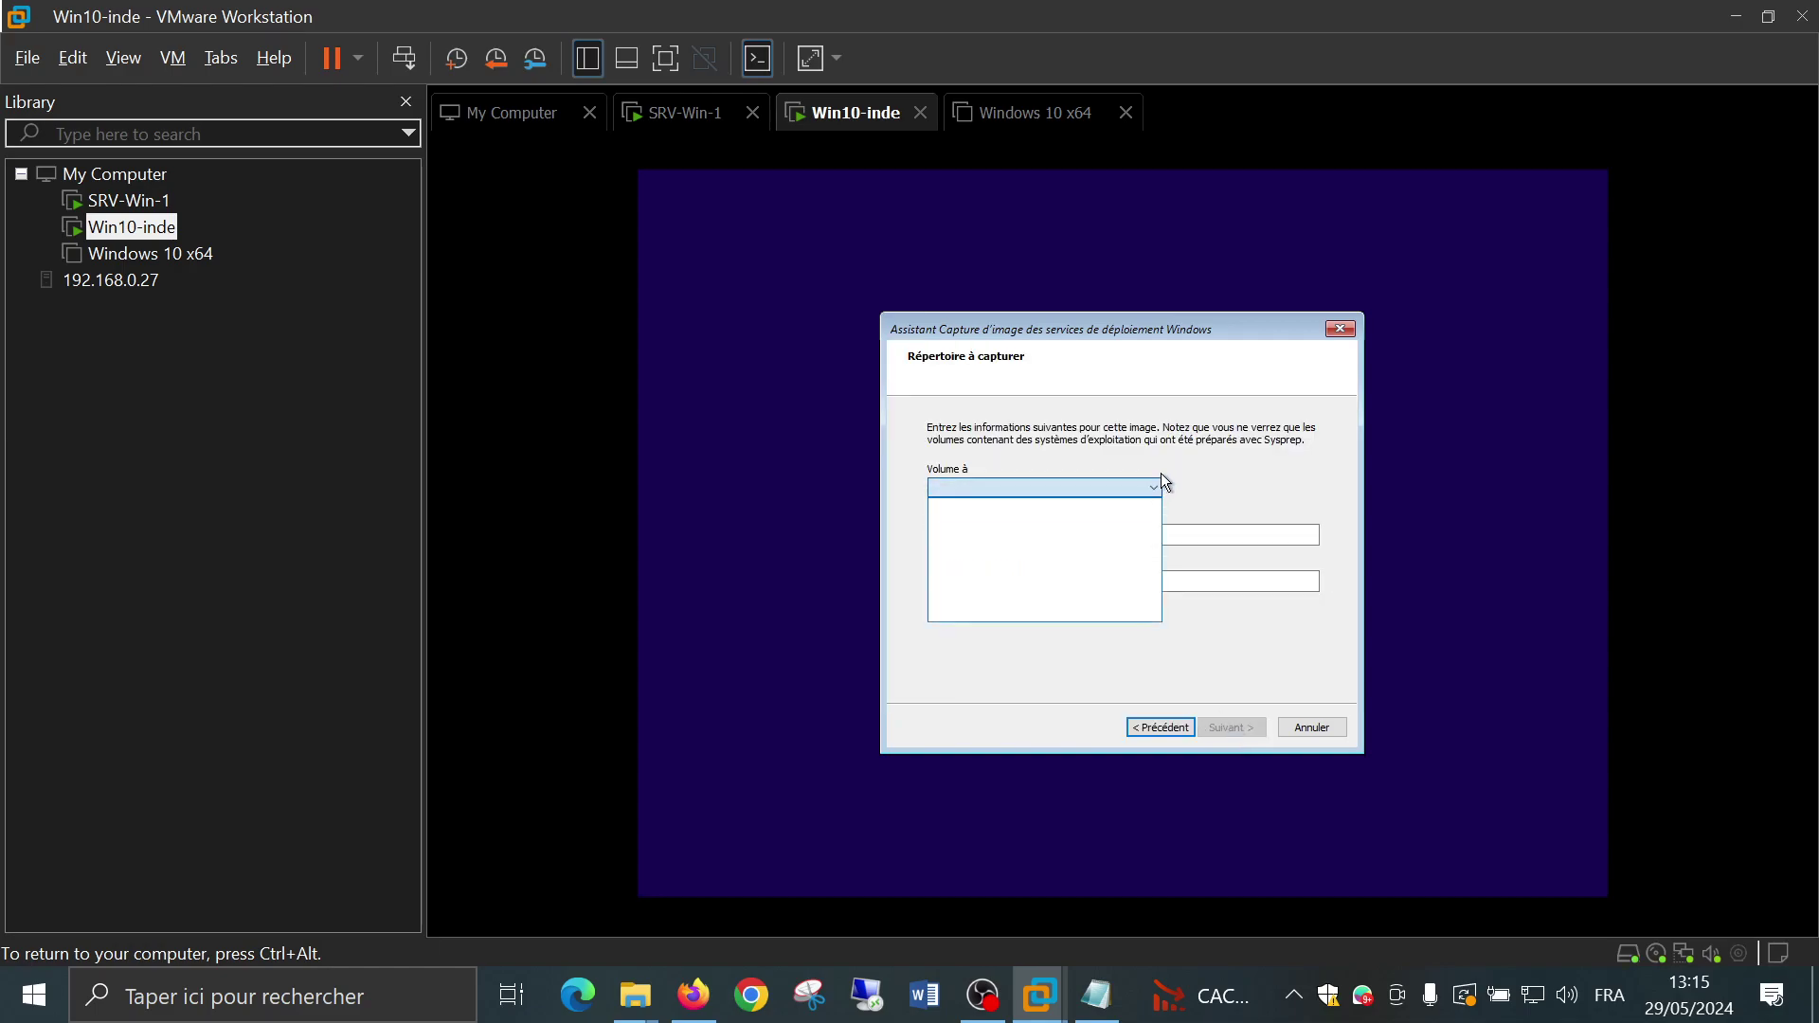
{"action": "left_click", "coordinate": [1161, 483]}
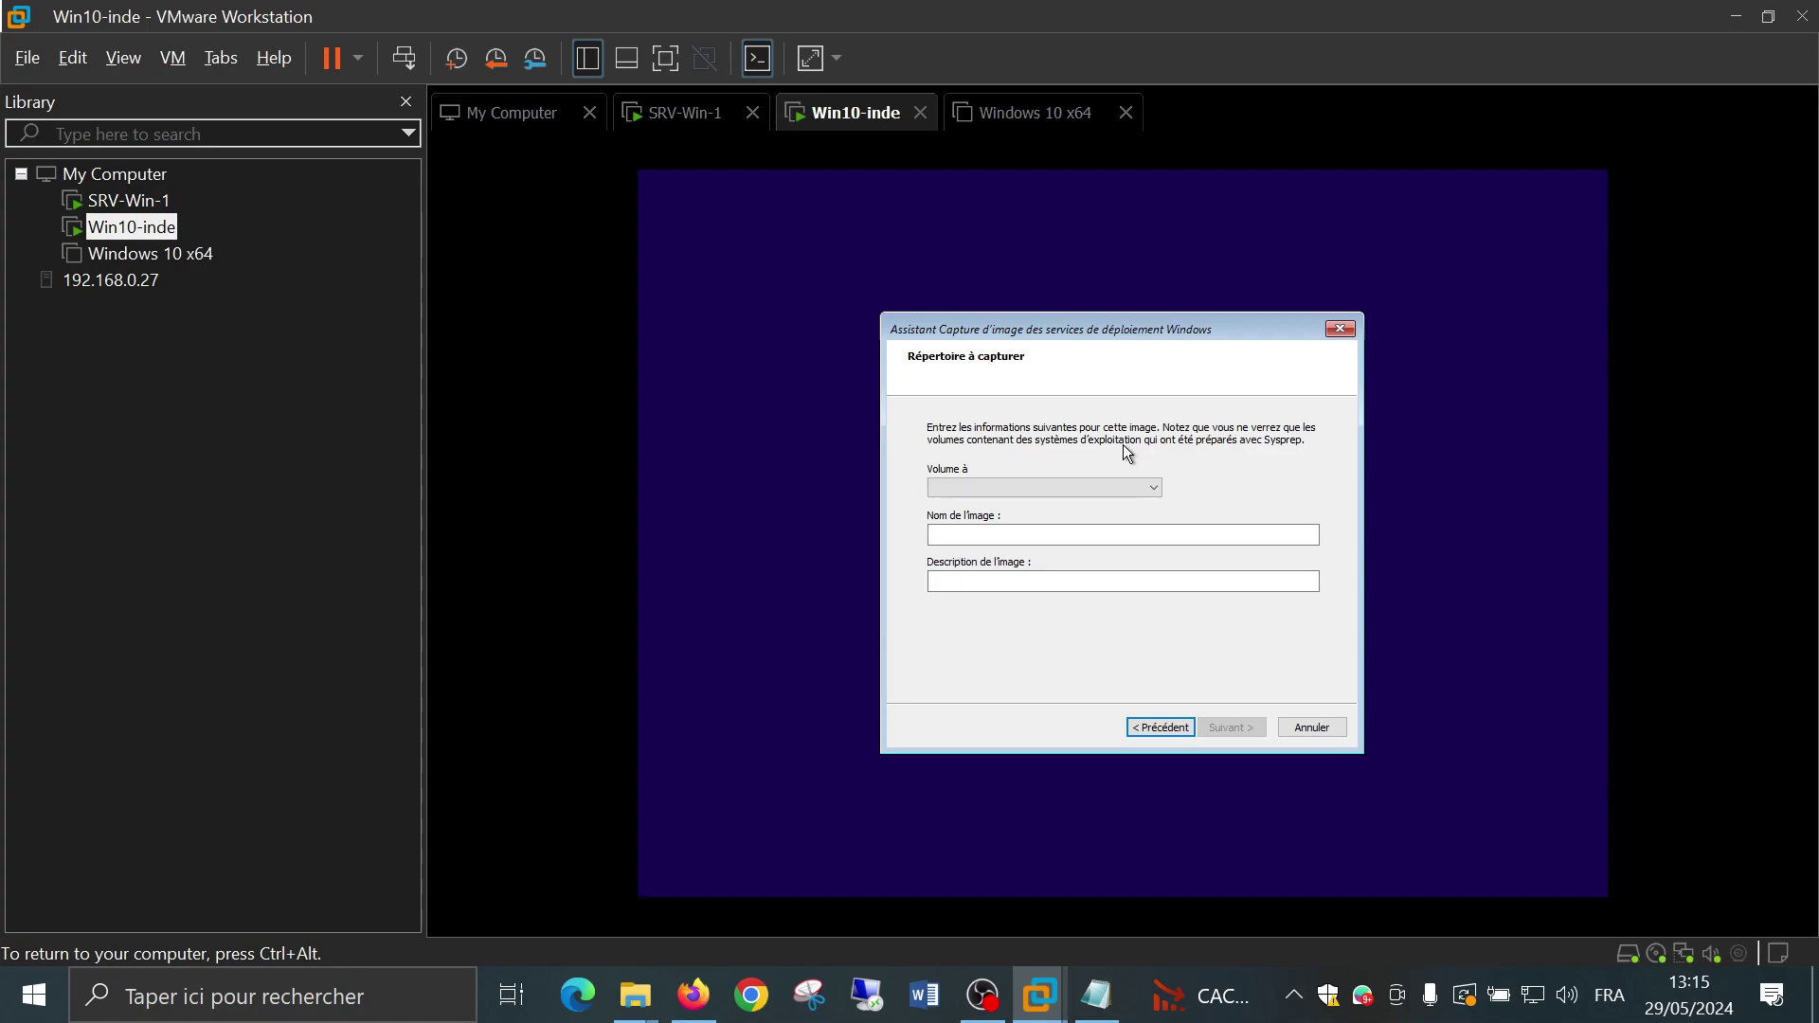
{"action": "left_click", "coordinate": [1090, 487]}
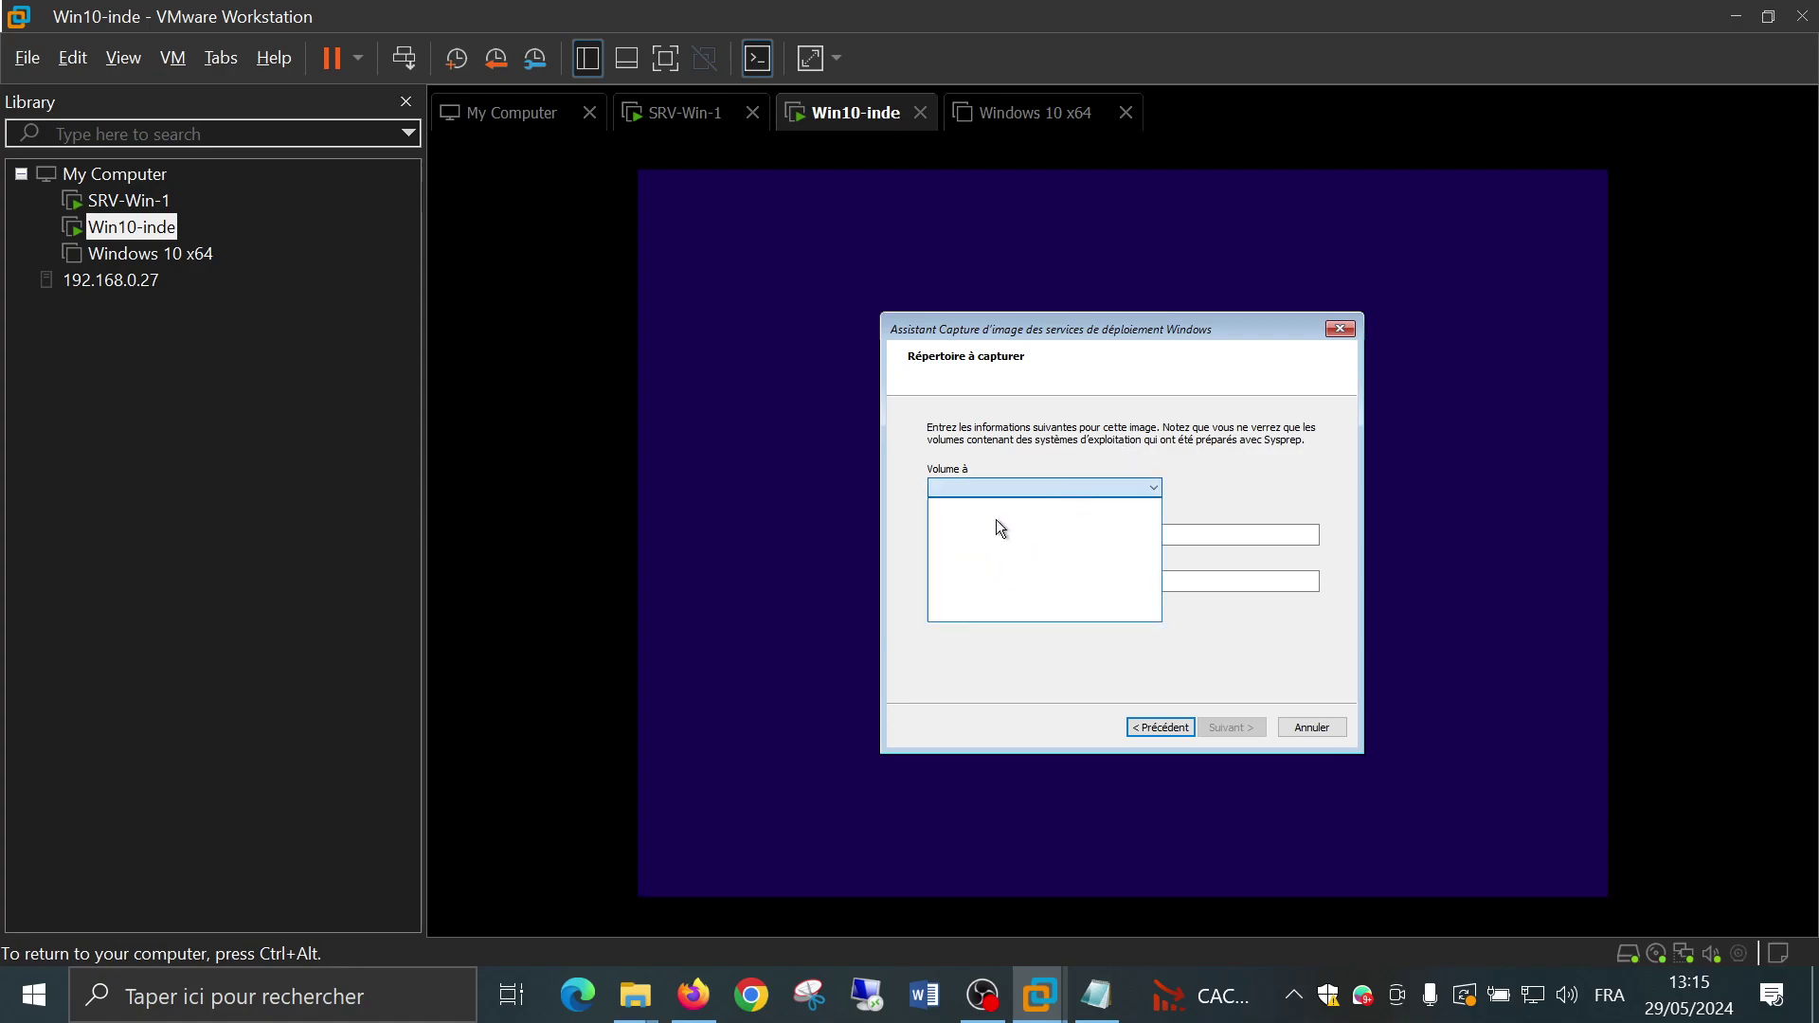
Enter 'test' as both the image name and the image description
{"action": "left_click", "coordinate": [1244, 534]}
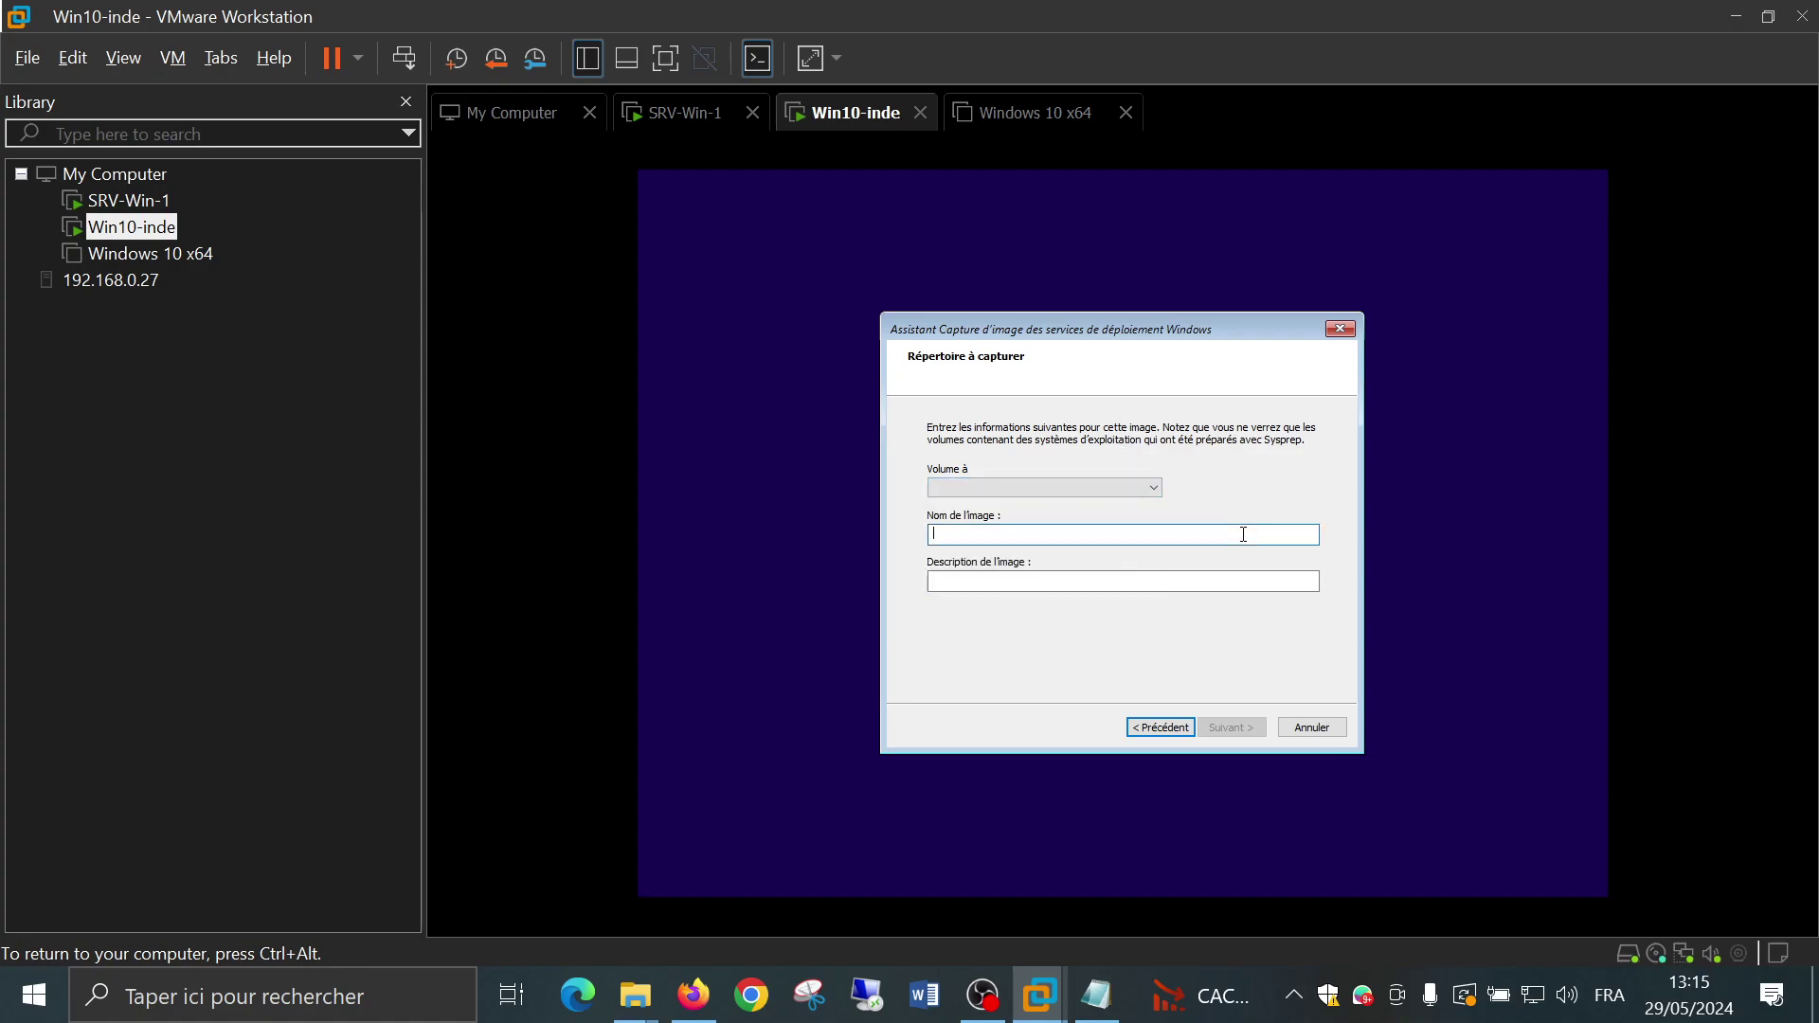
{"action": "type", "text": "test"}
{"action": "left_click", "coordinate": [1178, 585]}
{"action": "type", "text": "test"}
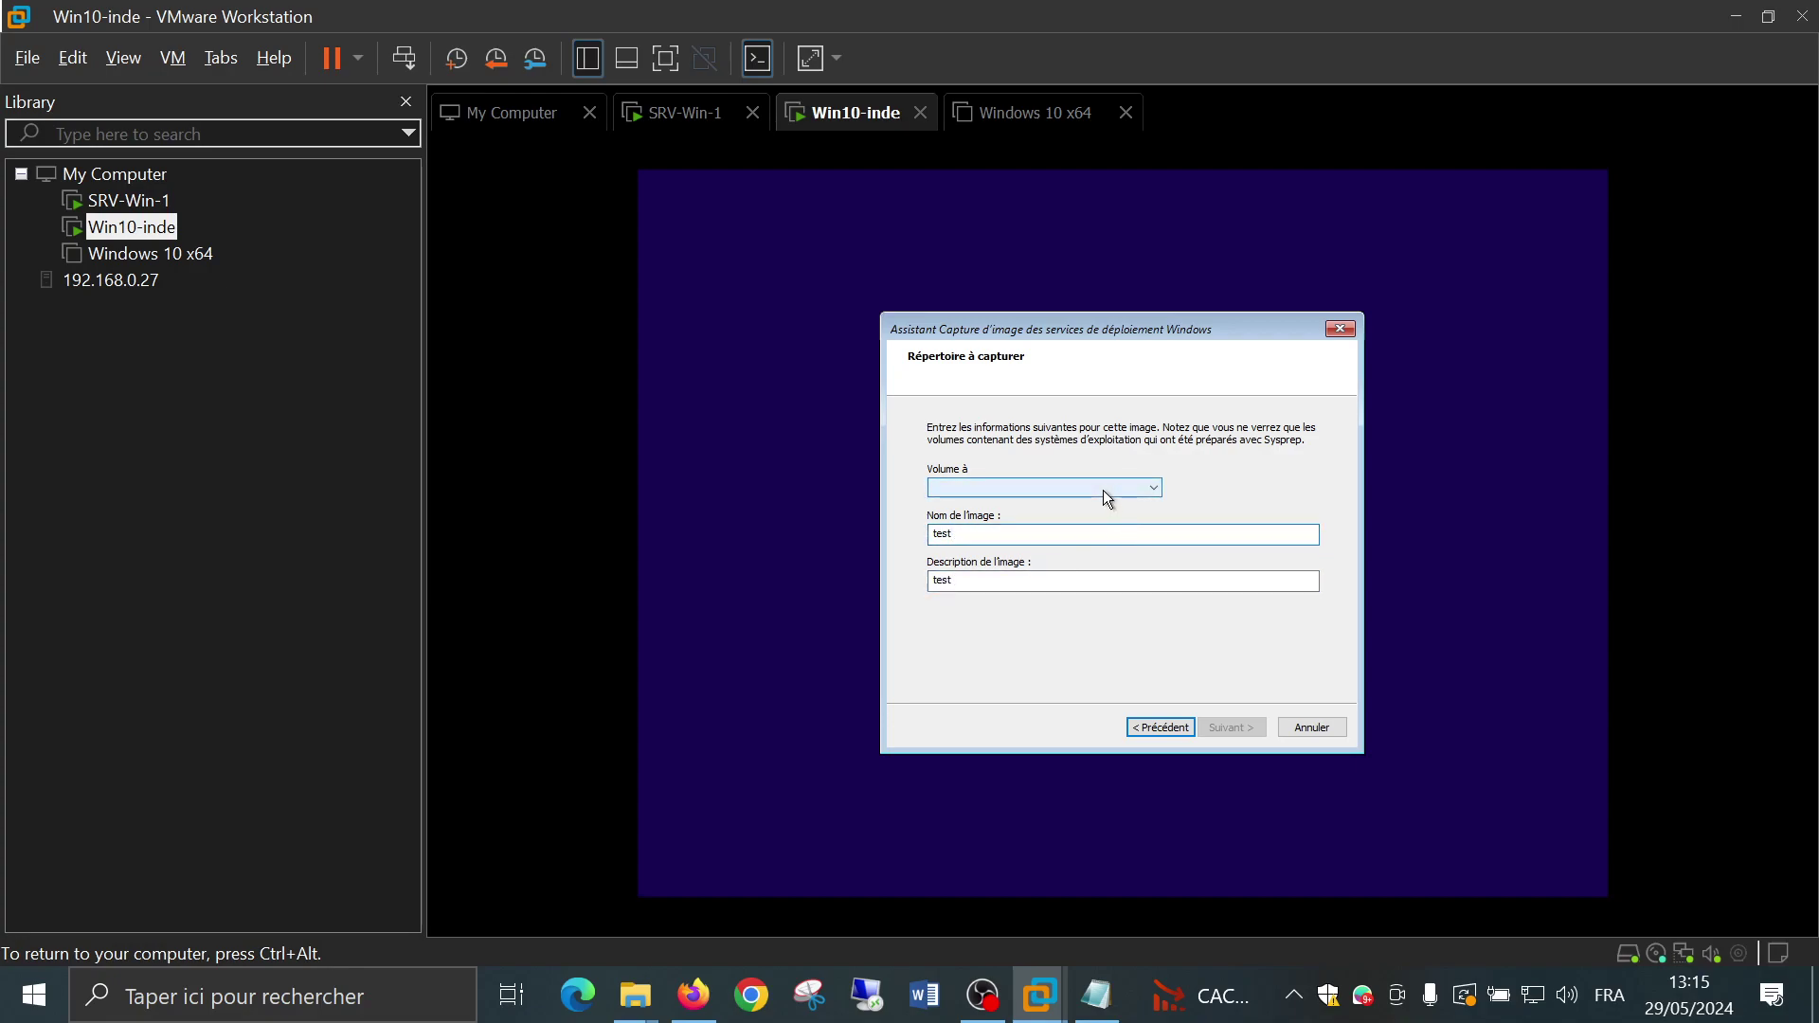
Confirm no volume is listed, cancel the capture wizard with Oui, and release input
{"action": "left_click", "coordinate": [1153, 488]}
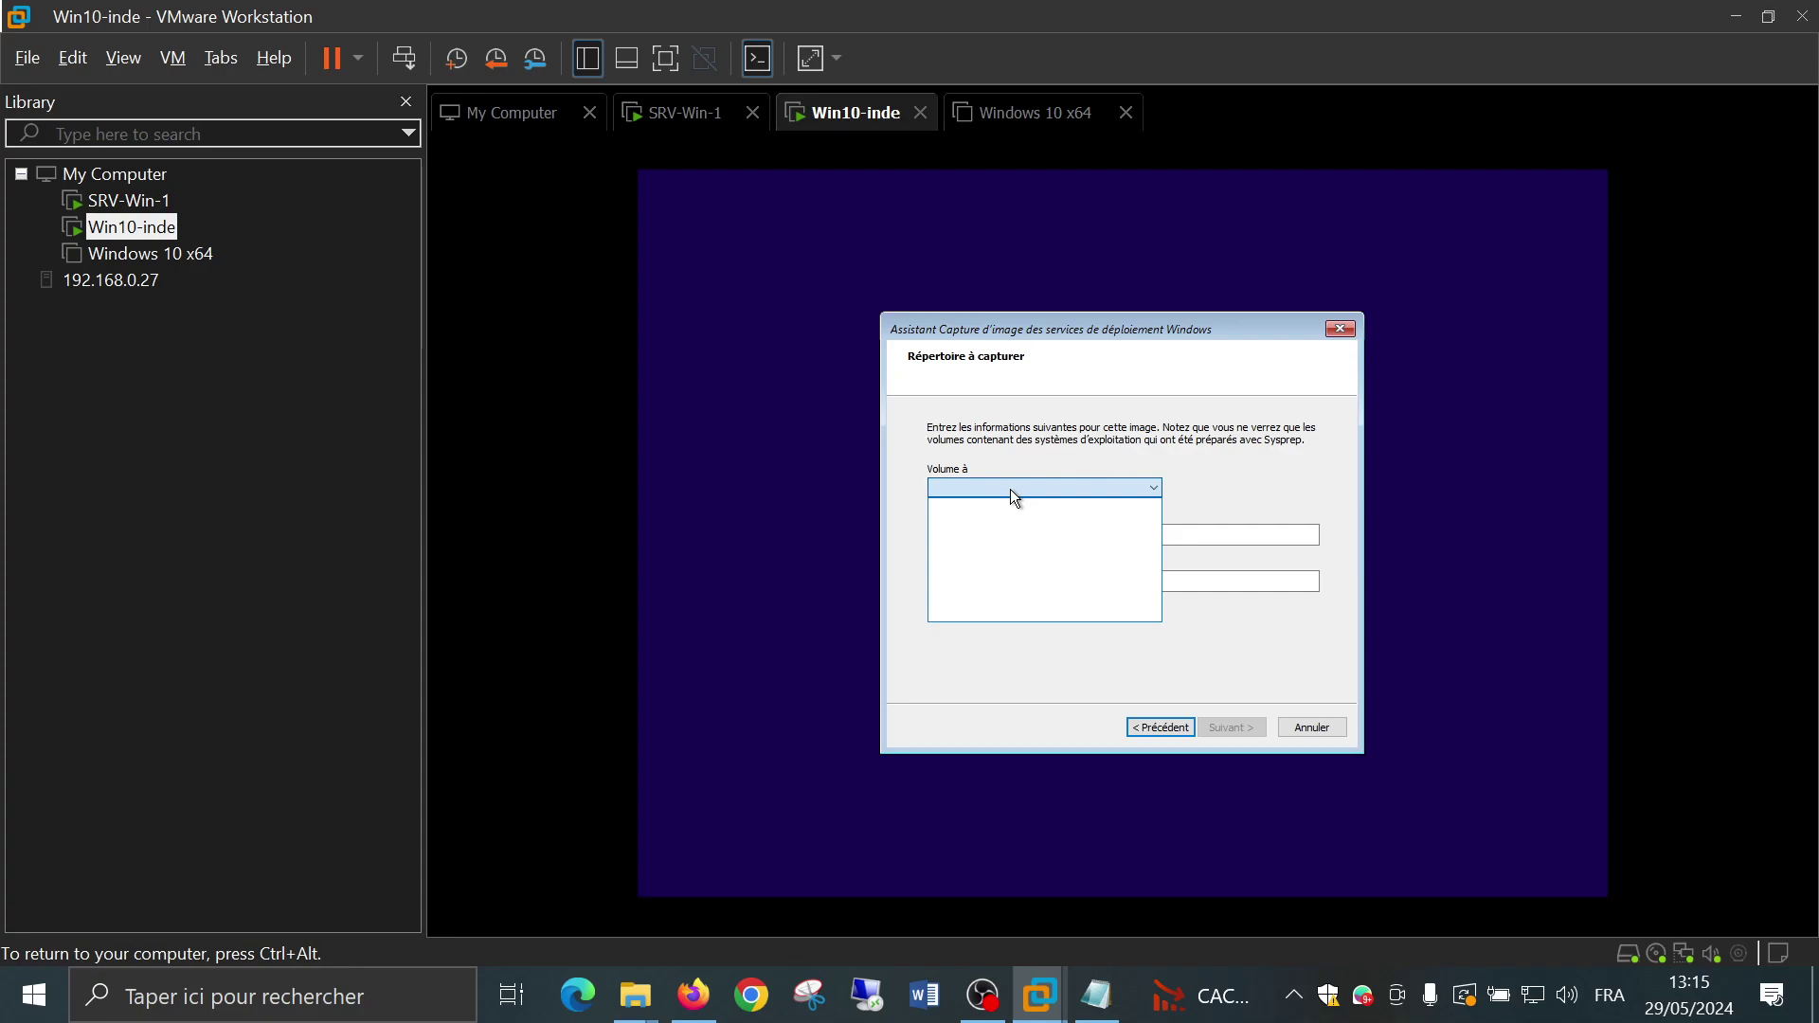
{"action": "left_click", "coordinate": [1224, 479]}
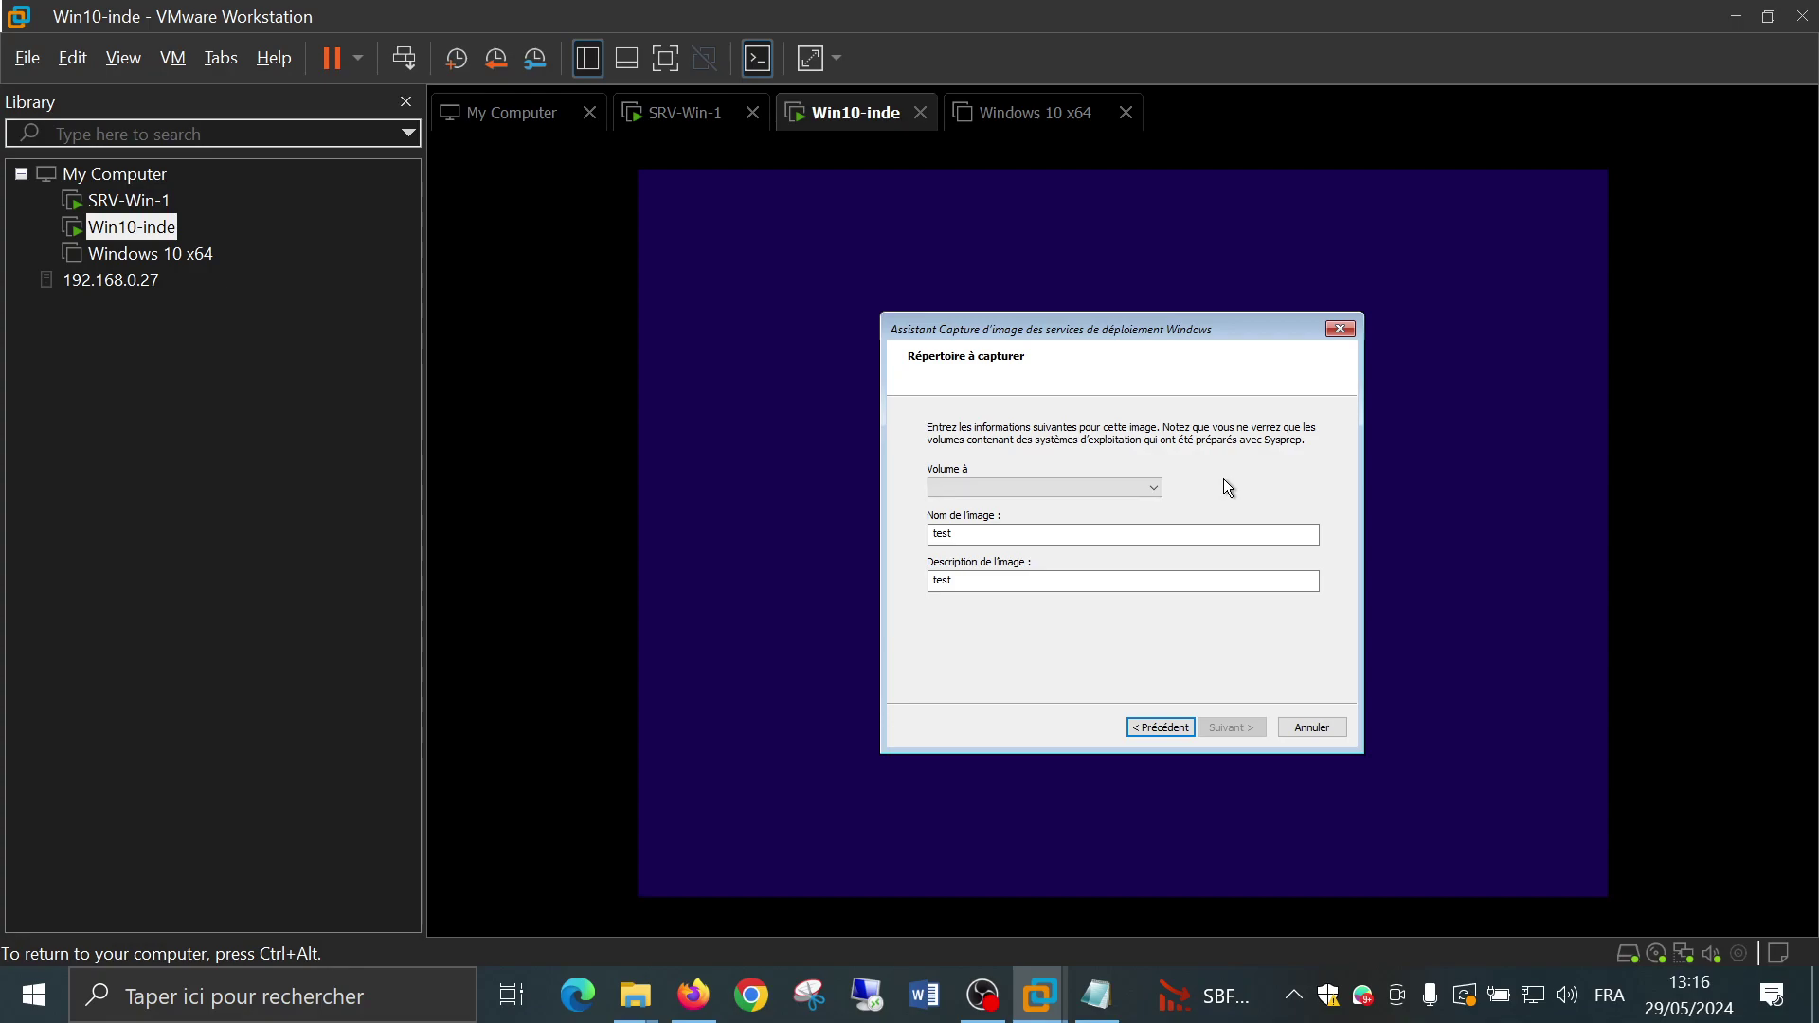
{"action": "left_click", "coordinate": [1311, 727]}
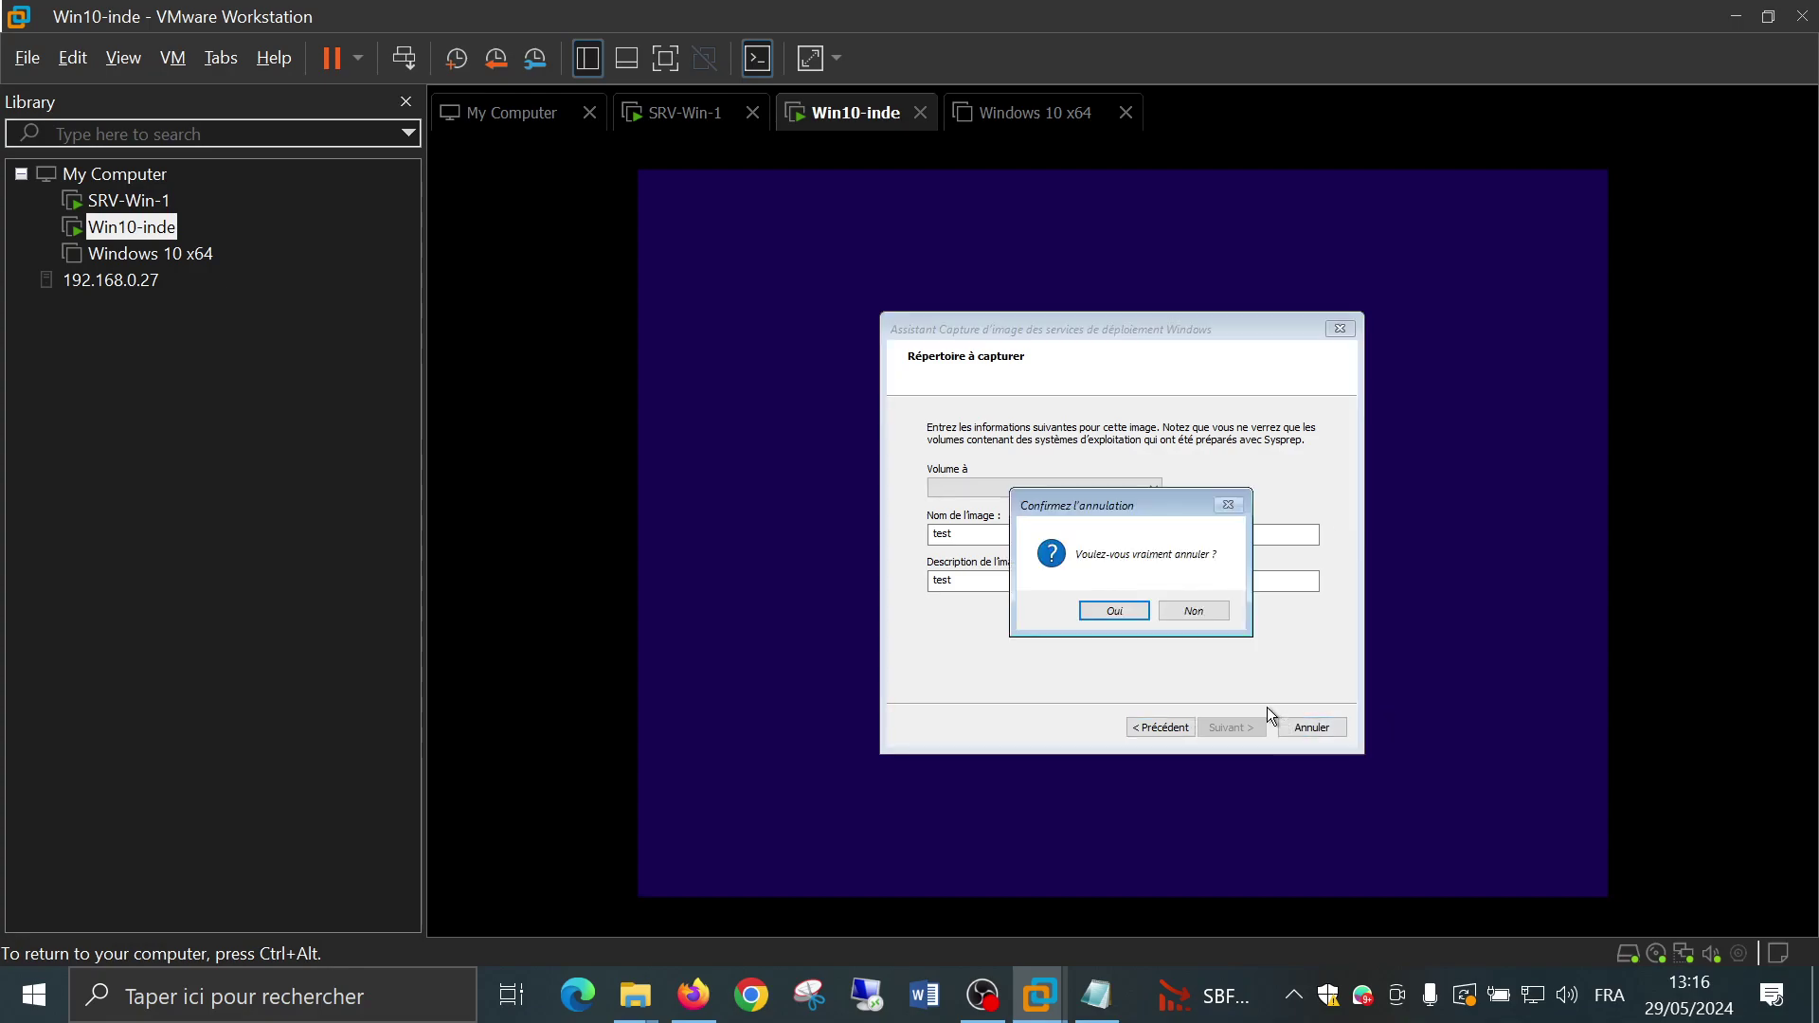
{"action": "left_click", "coordinate": [1105, 614]}
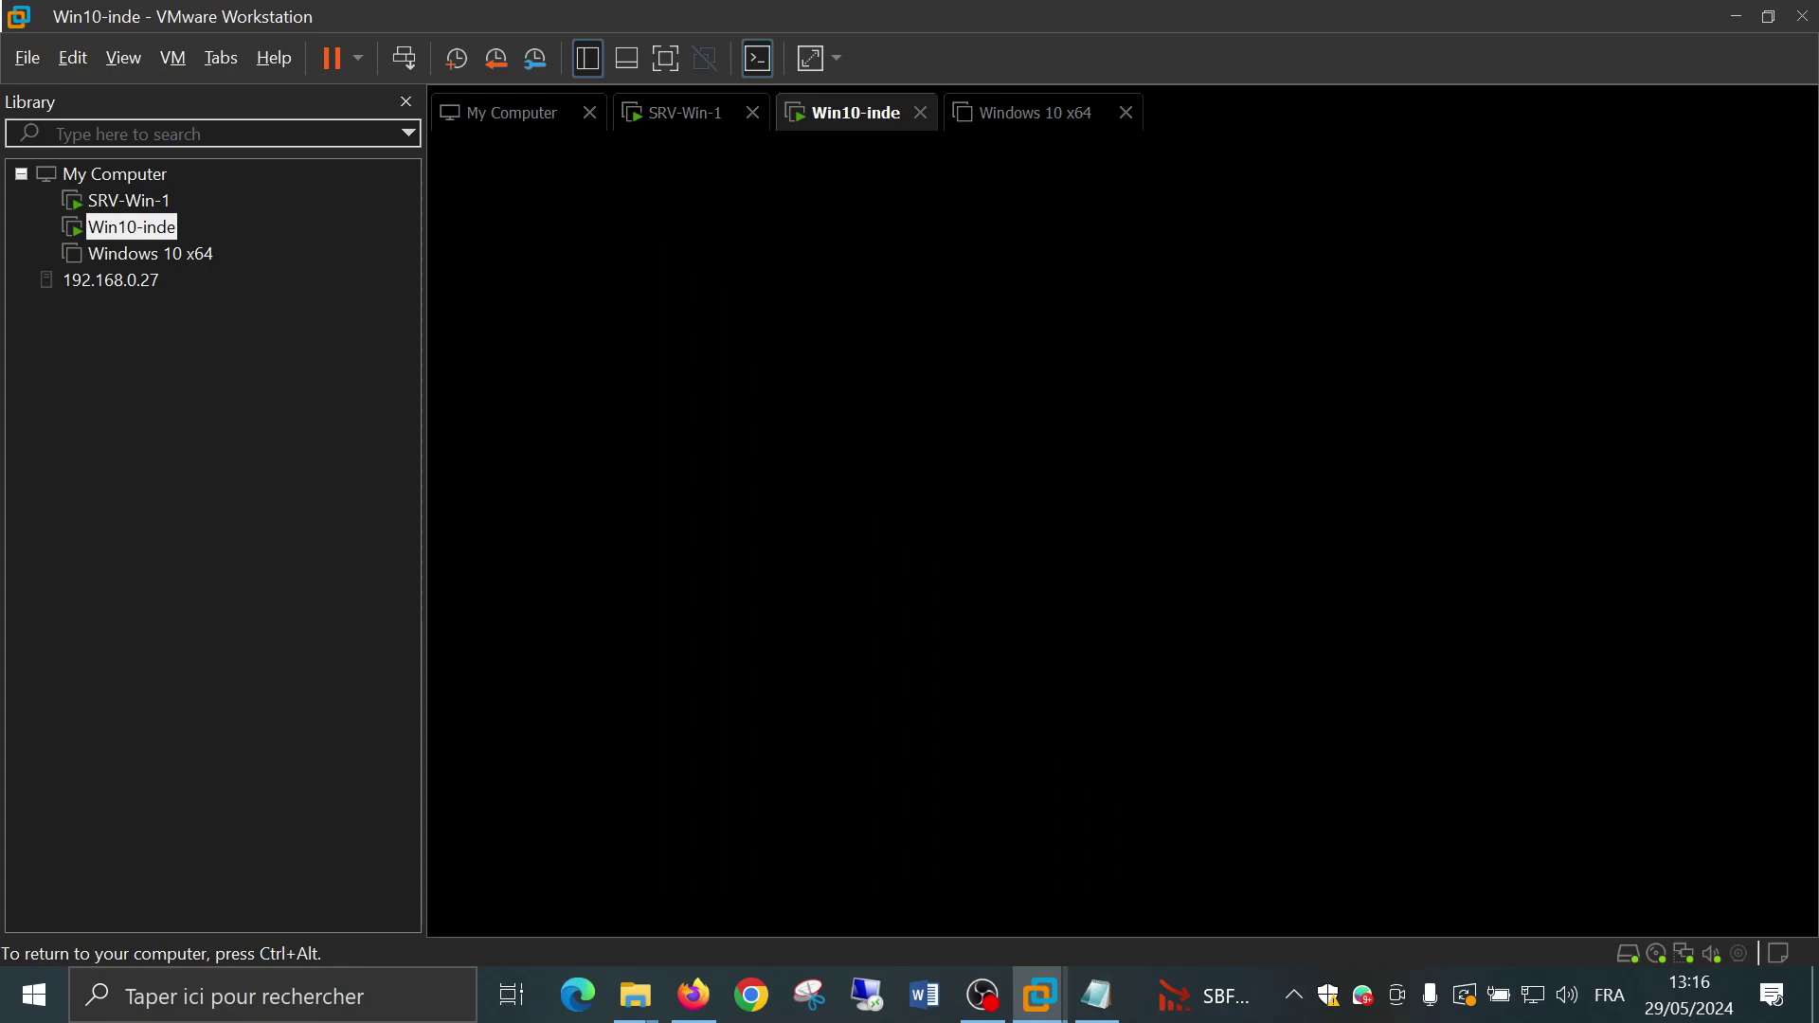
{"action": "key", "text": "ctrl+alt"}
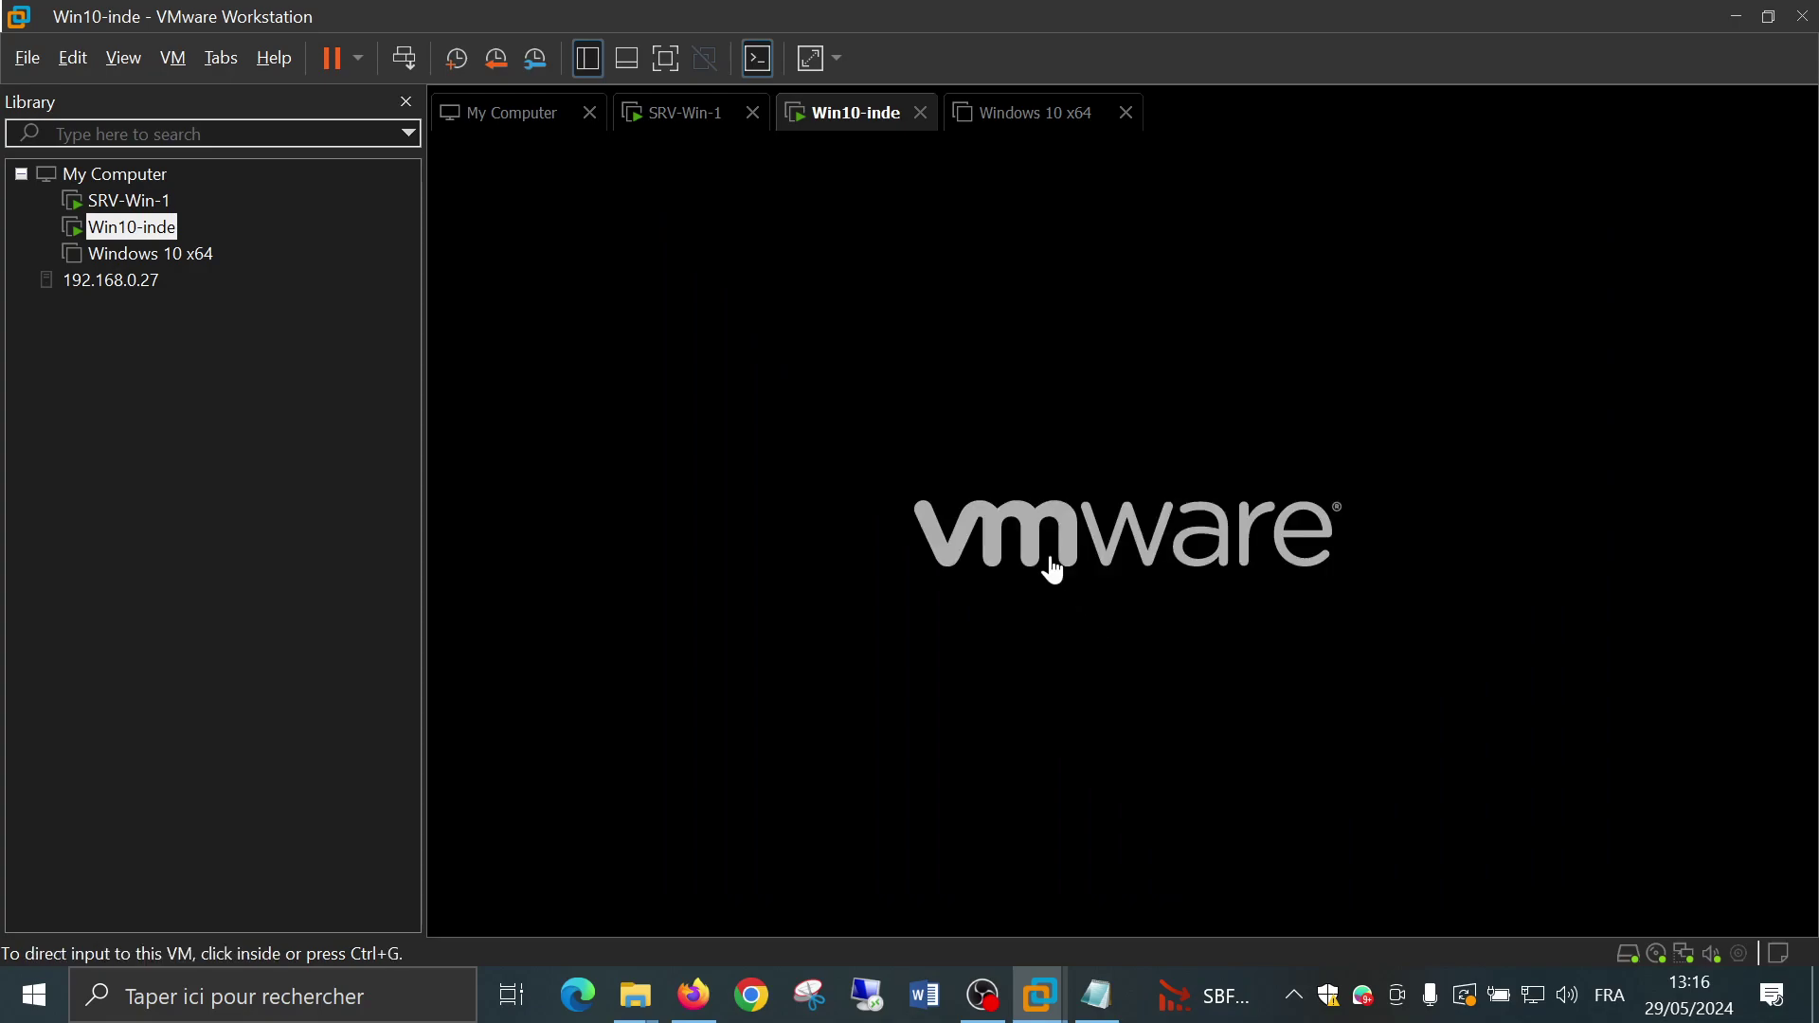
Select Win10-inde and let it reboot into setup's region page with France highlighted
{"action": "left_click", "coordinate": [277, 403]}
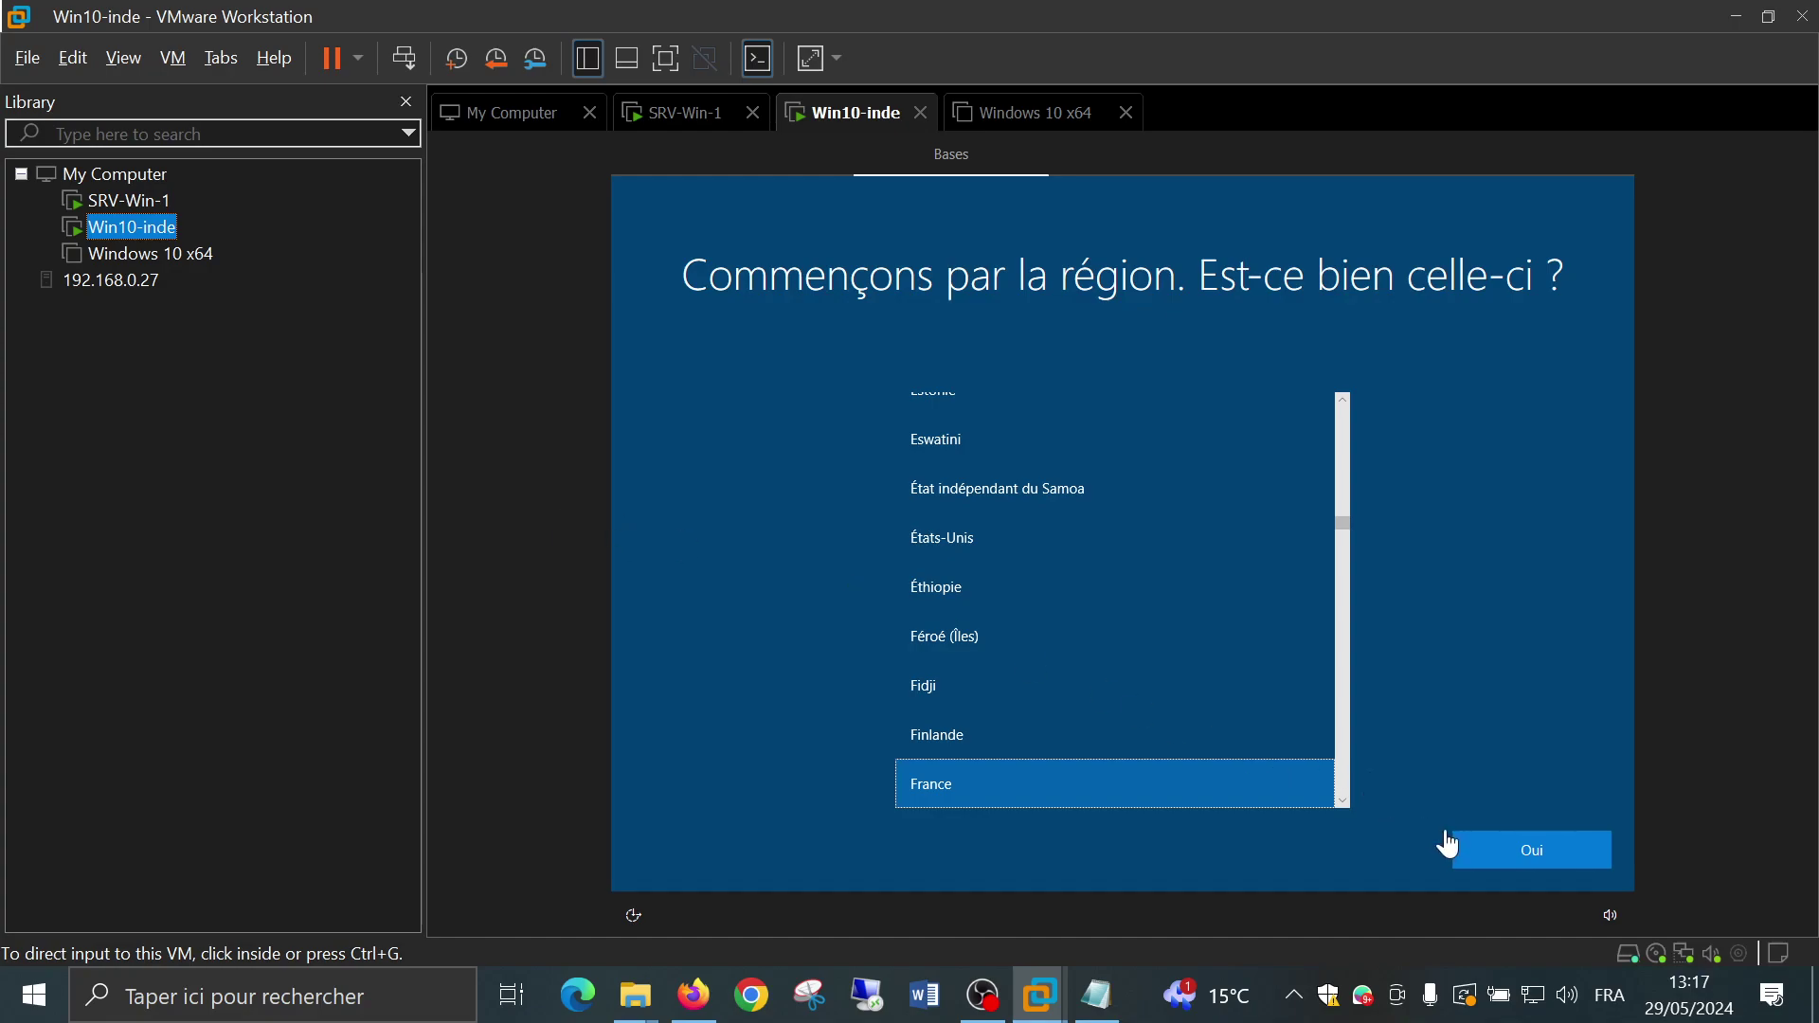
Confirm France as the region and Français as the keyboard, skipping a second layout
{"action": "left_click", "coordinate": [1493, 858]}
{"action": "left_click", "coordinate": [1493, 857]}
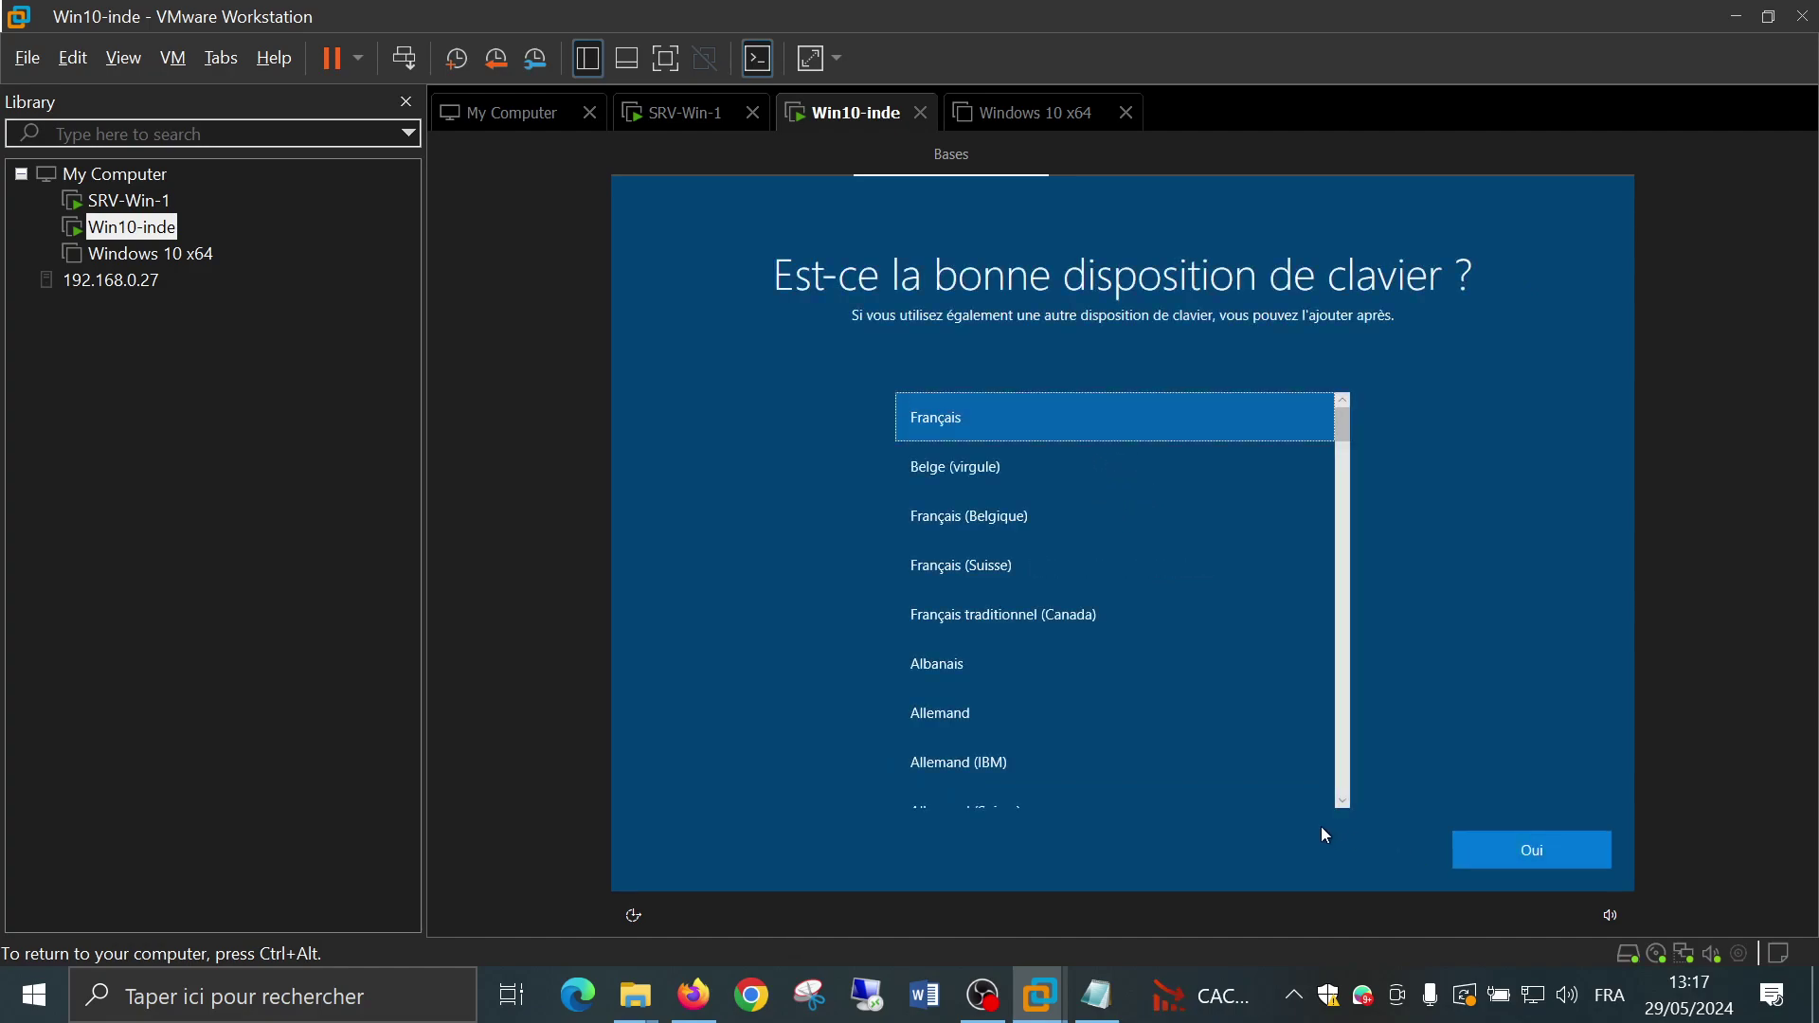
{"action": "left_click", "coordinate": [1492, 851]}
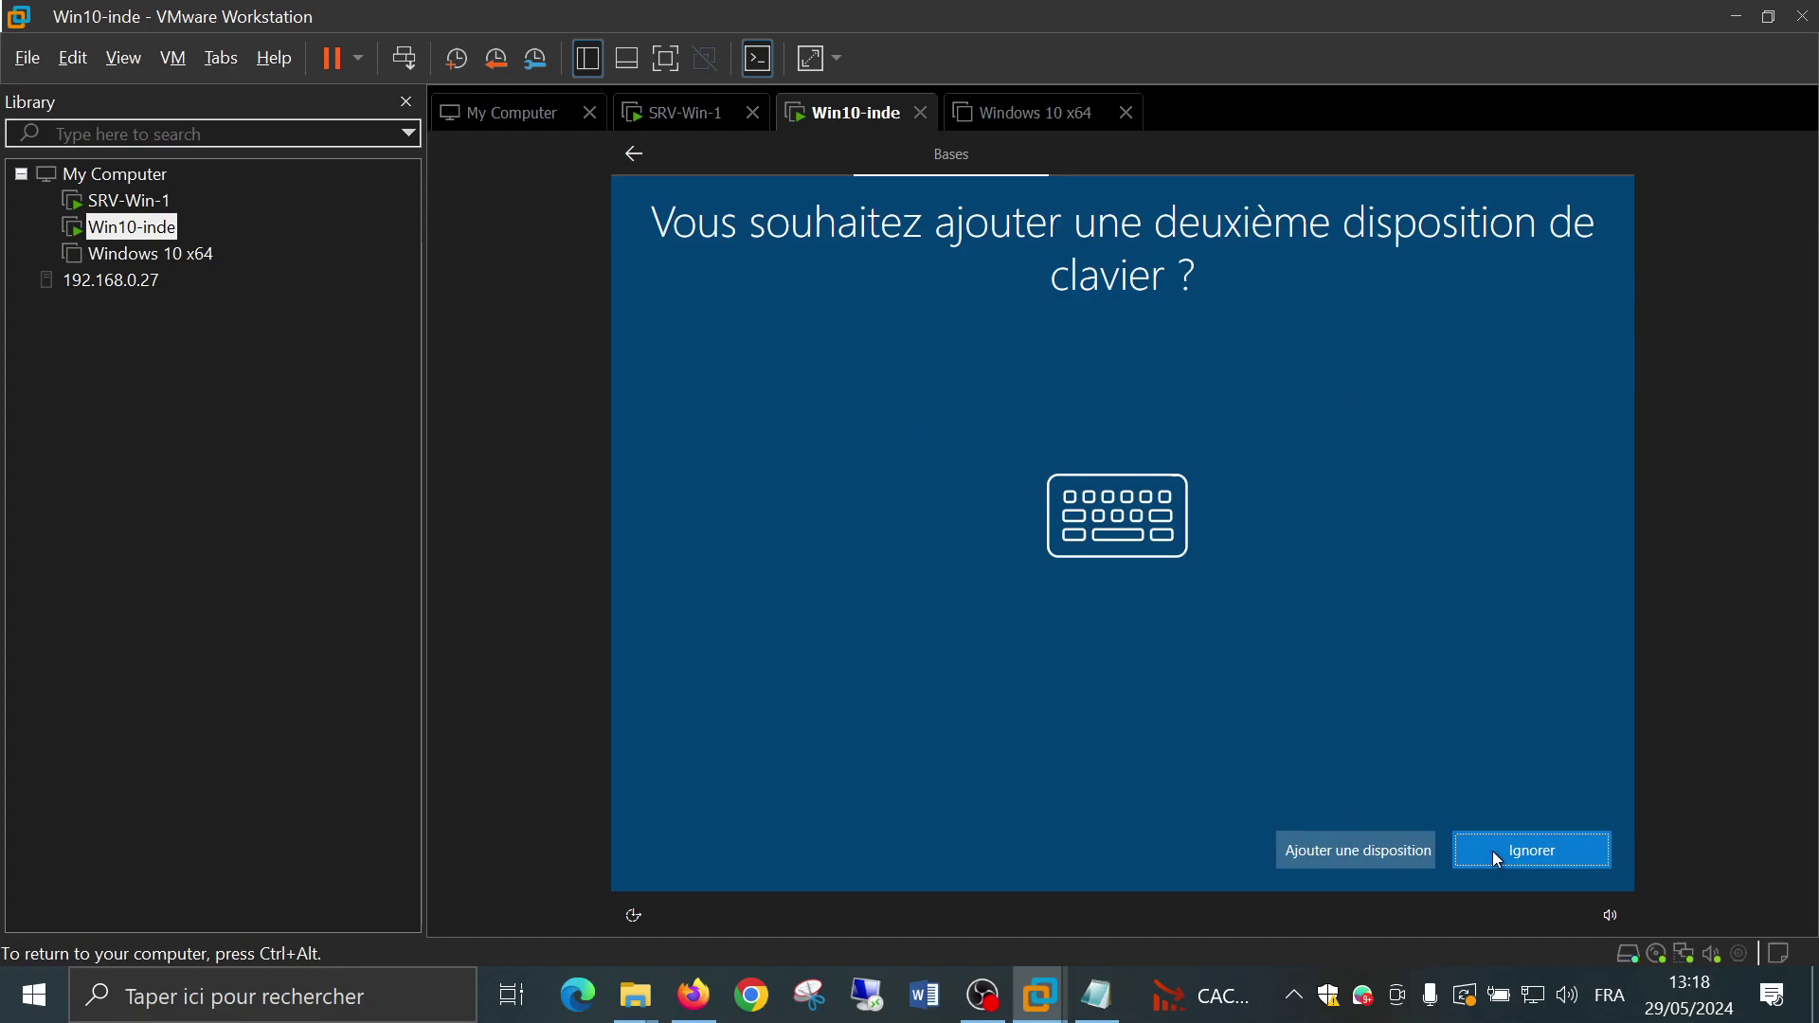
{"action": "left_click", "coordinate": [1493, 852]}
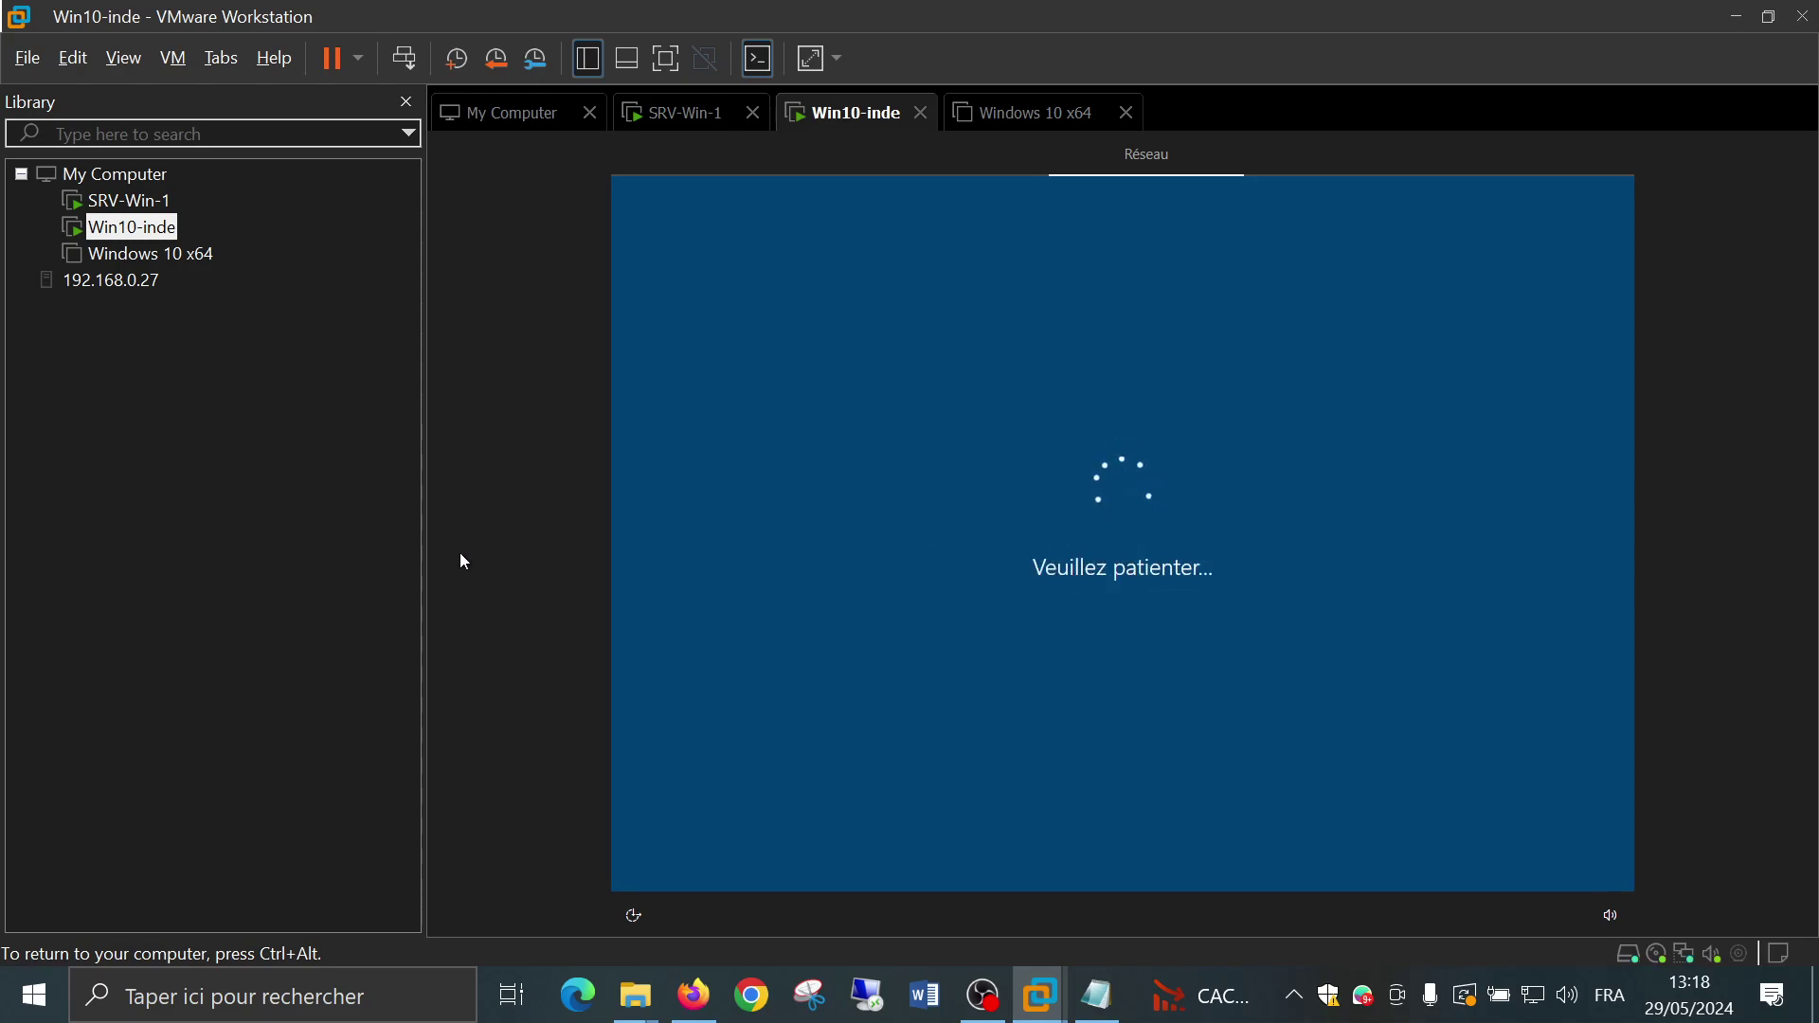
Accept the licence agreement and choose to set up the PC for an organisation
{"action": "left_click", "coordinate": [1497, 845]}
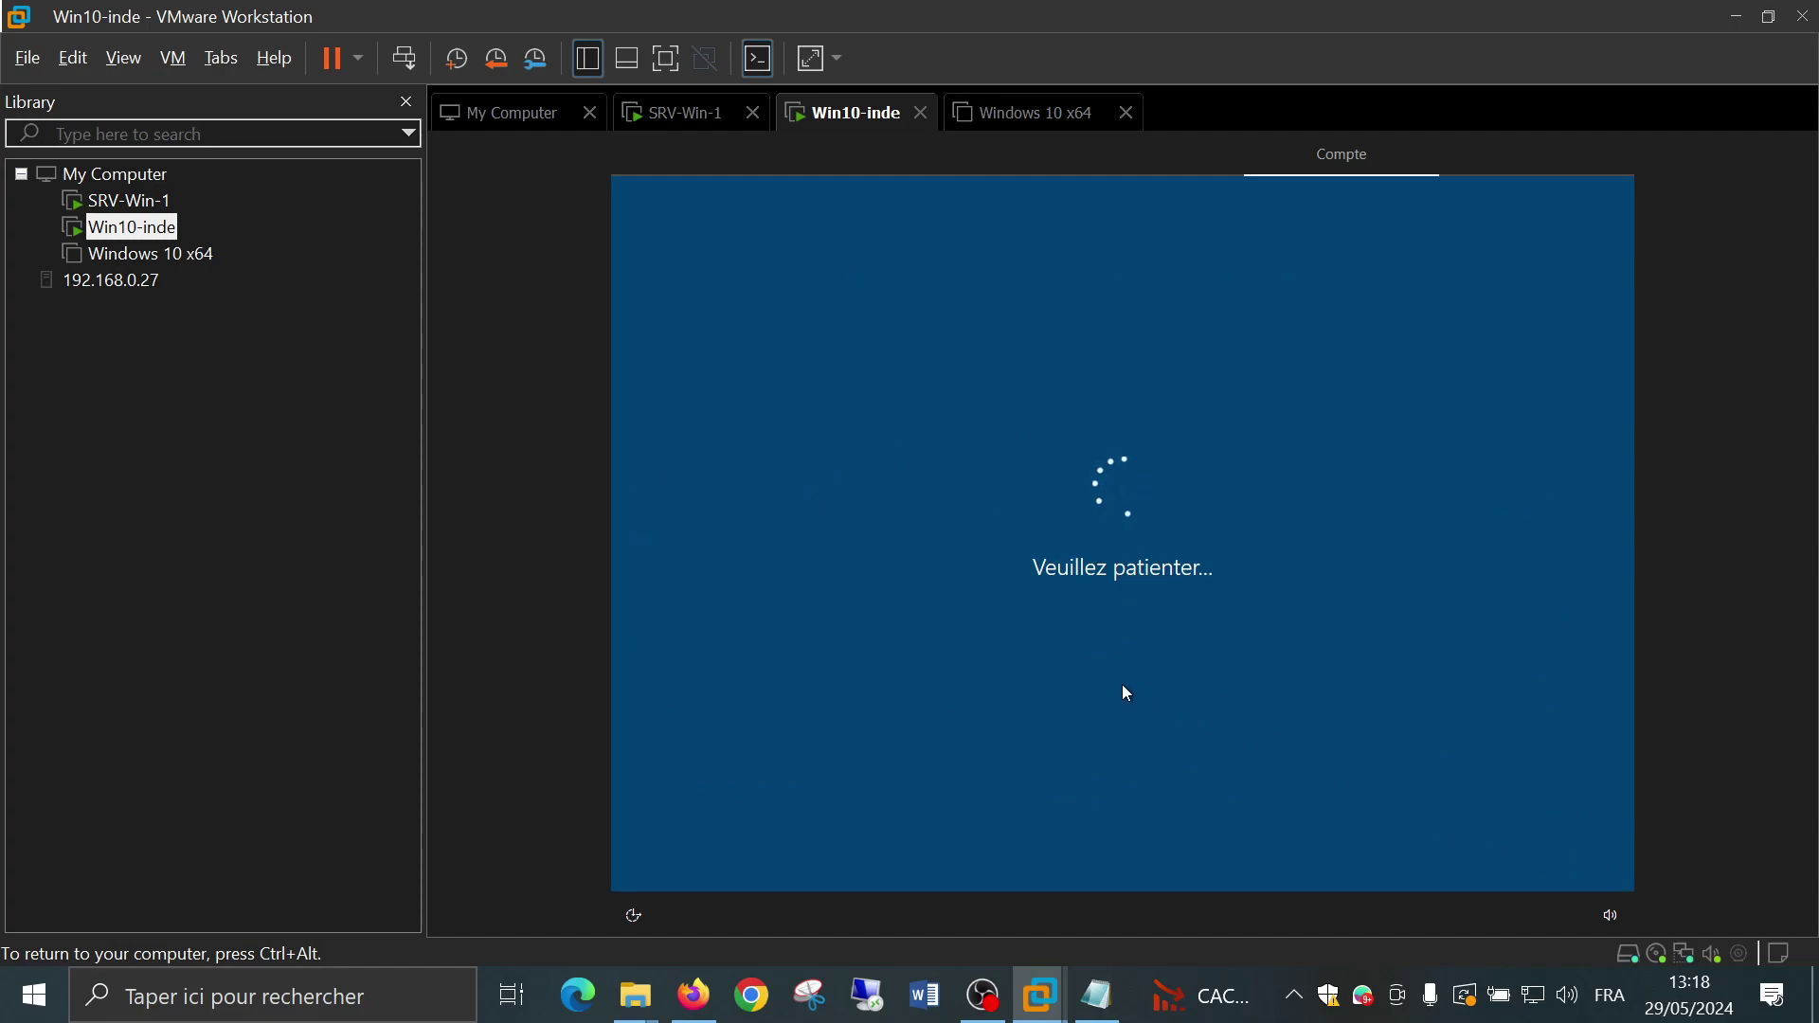
{"action": "left_click", "coordinate": [1136, 574]}
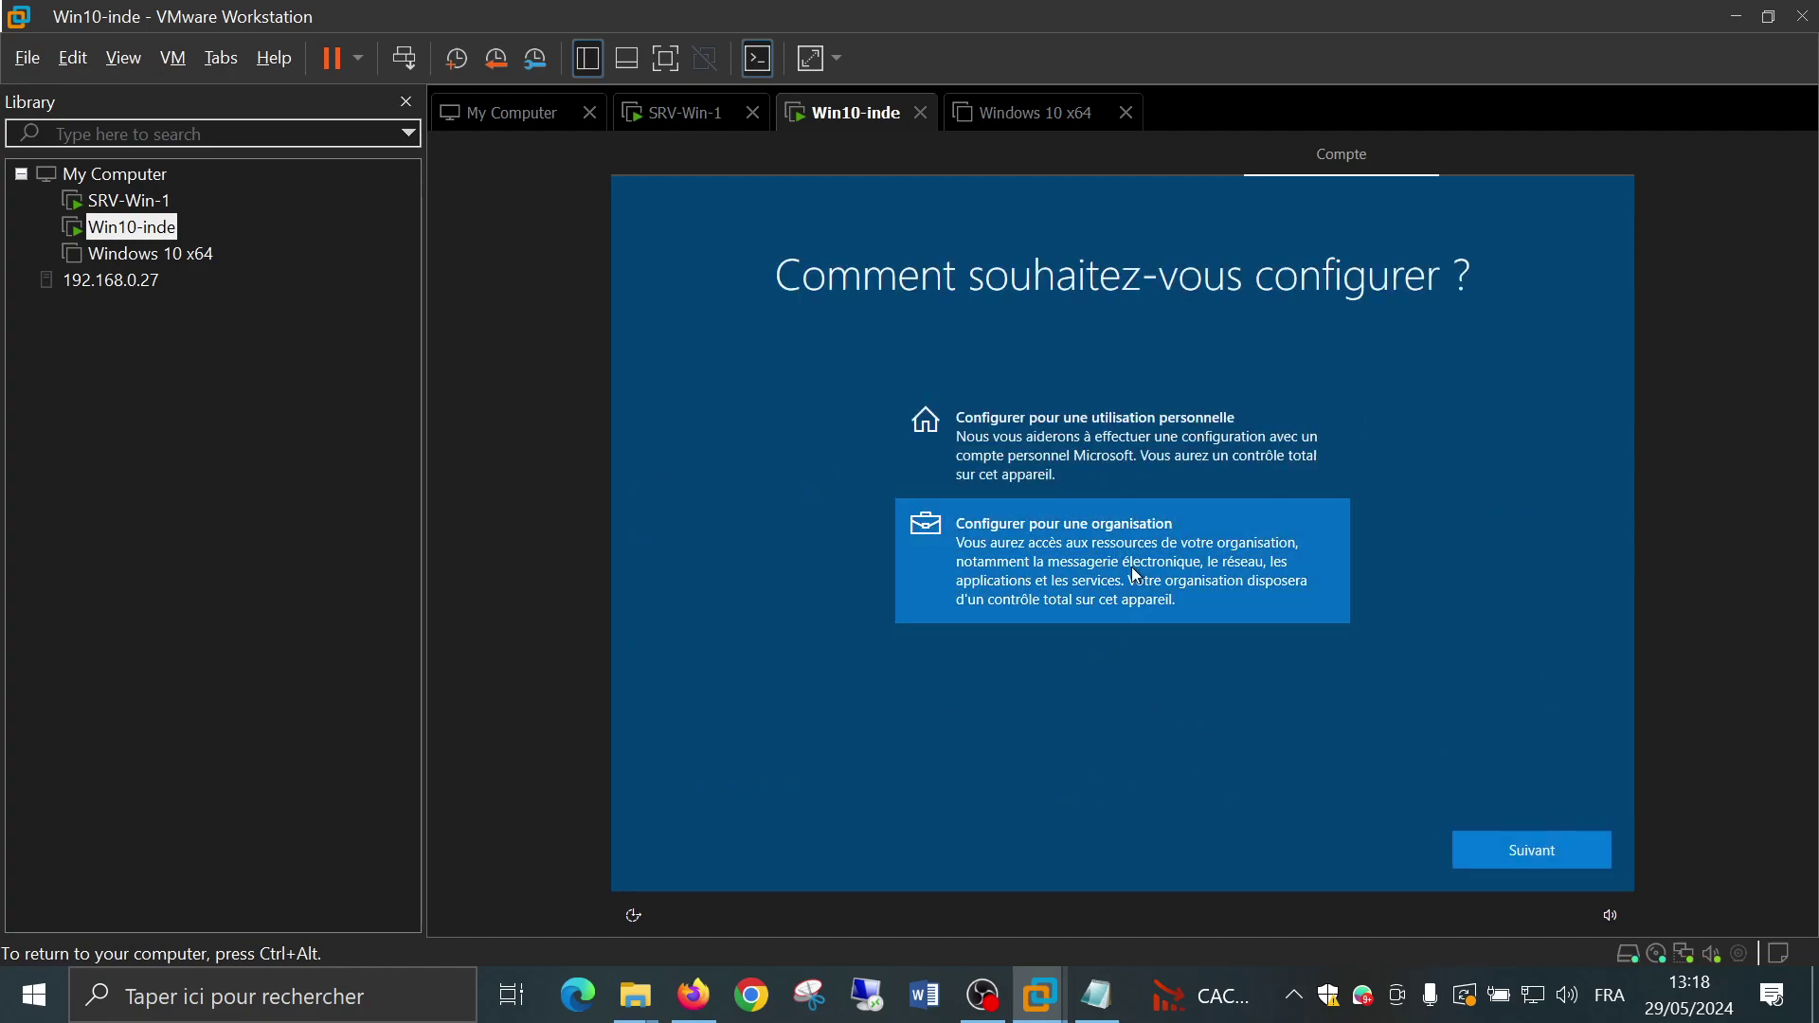
{"action": "key", "text": "Return"}
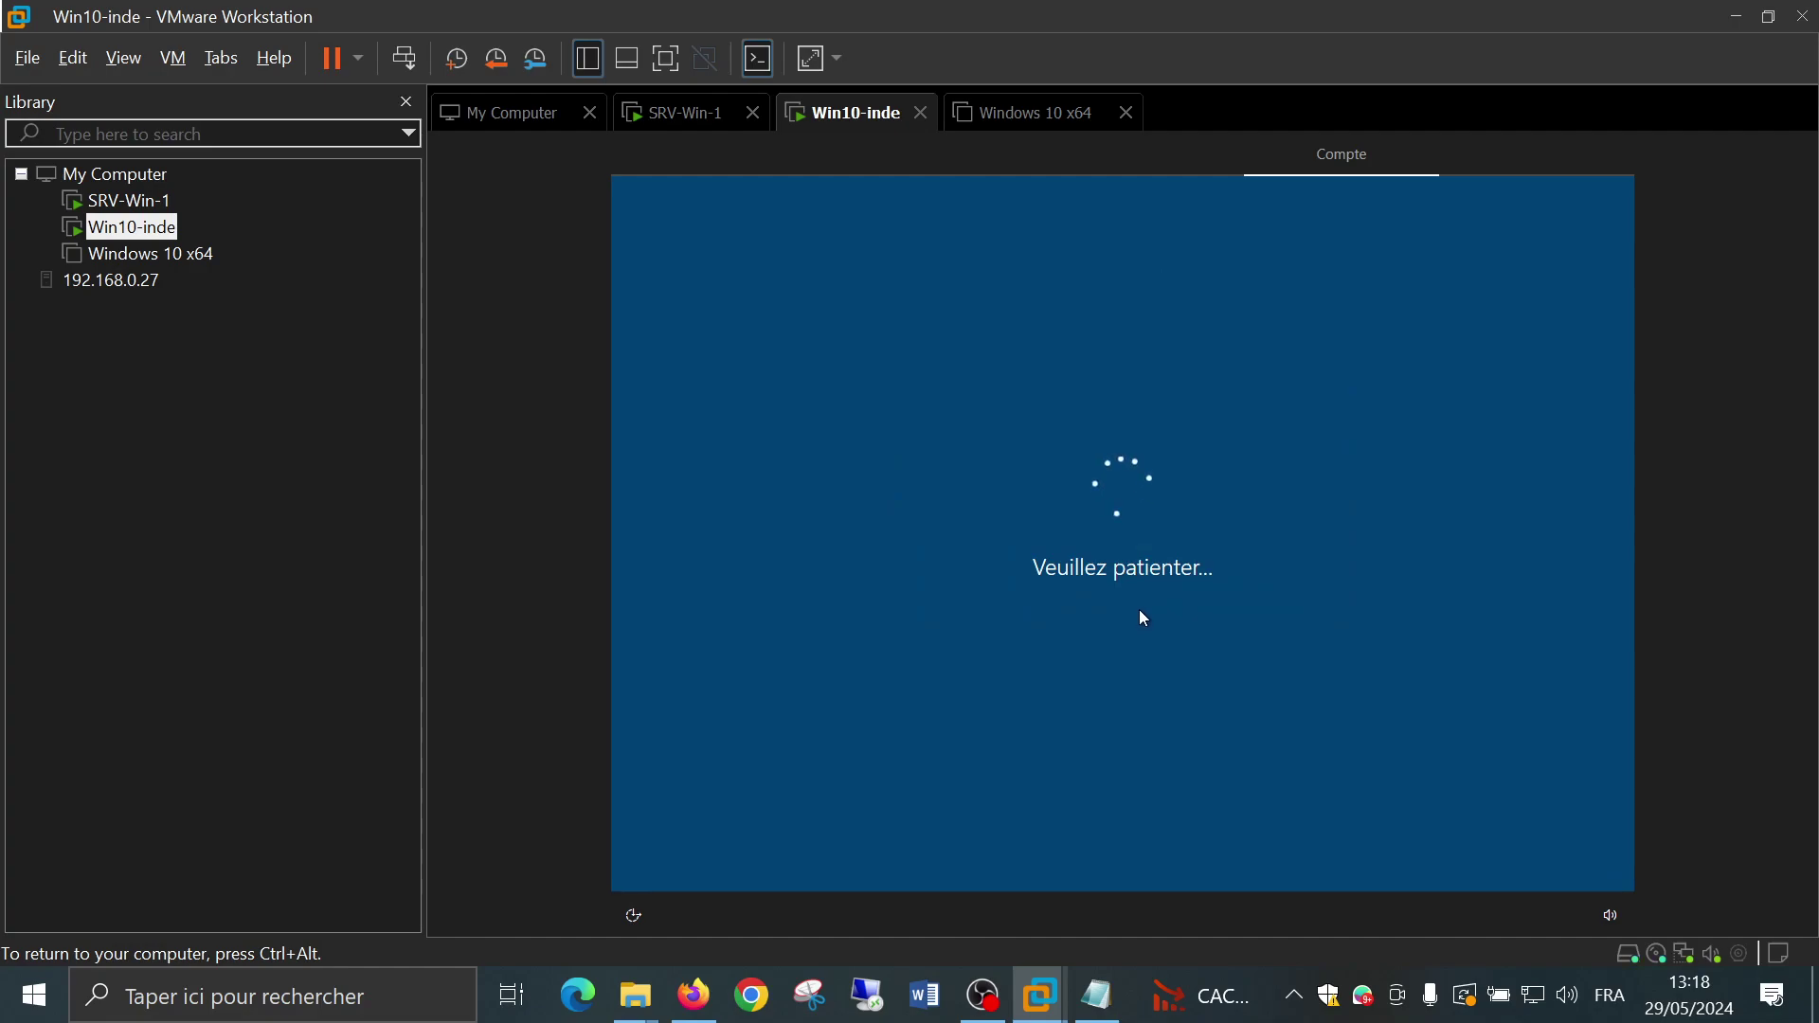
Switch to a local account and enter the username admin2
{"action": "left_click", "coordinate": [730, 851]}
{"action": "type", "text": "admin"}
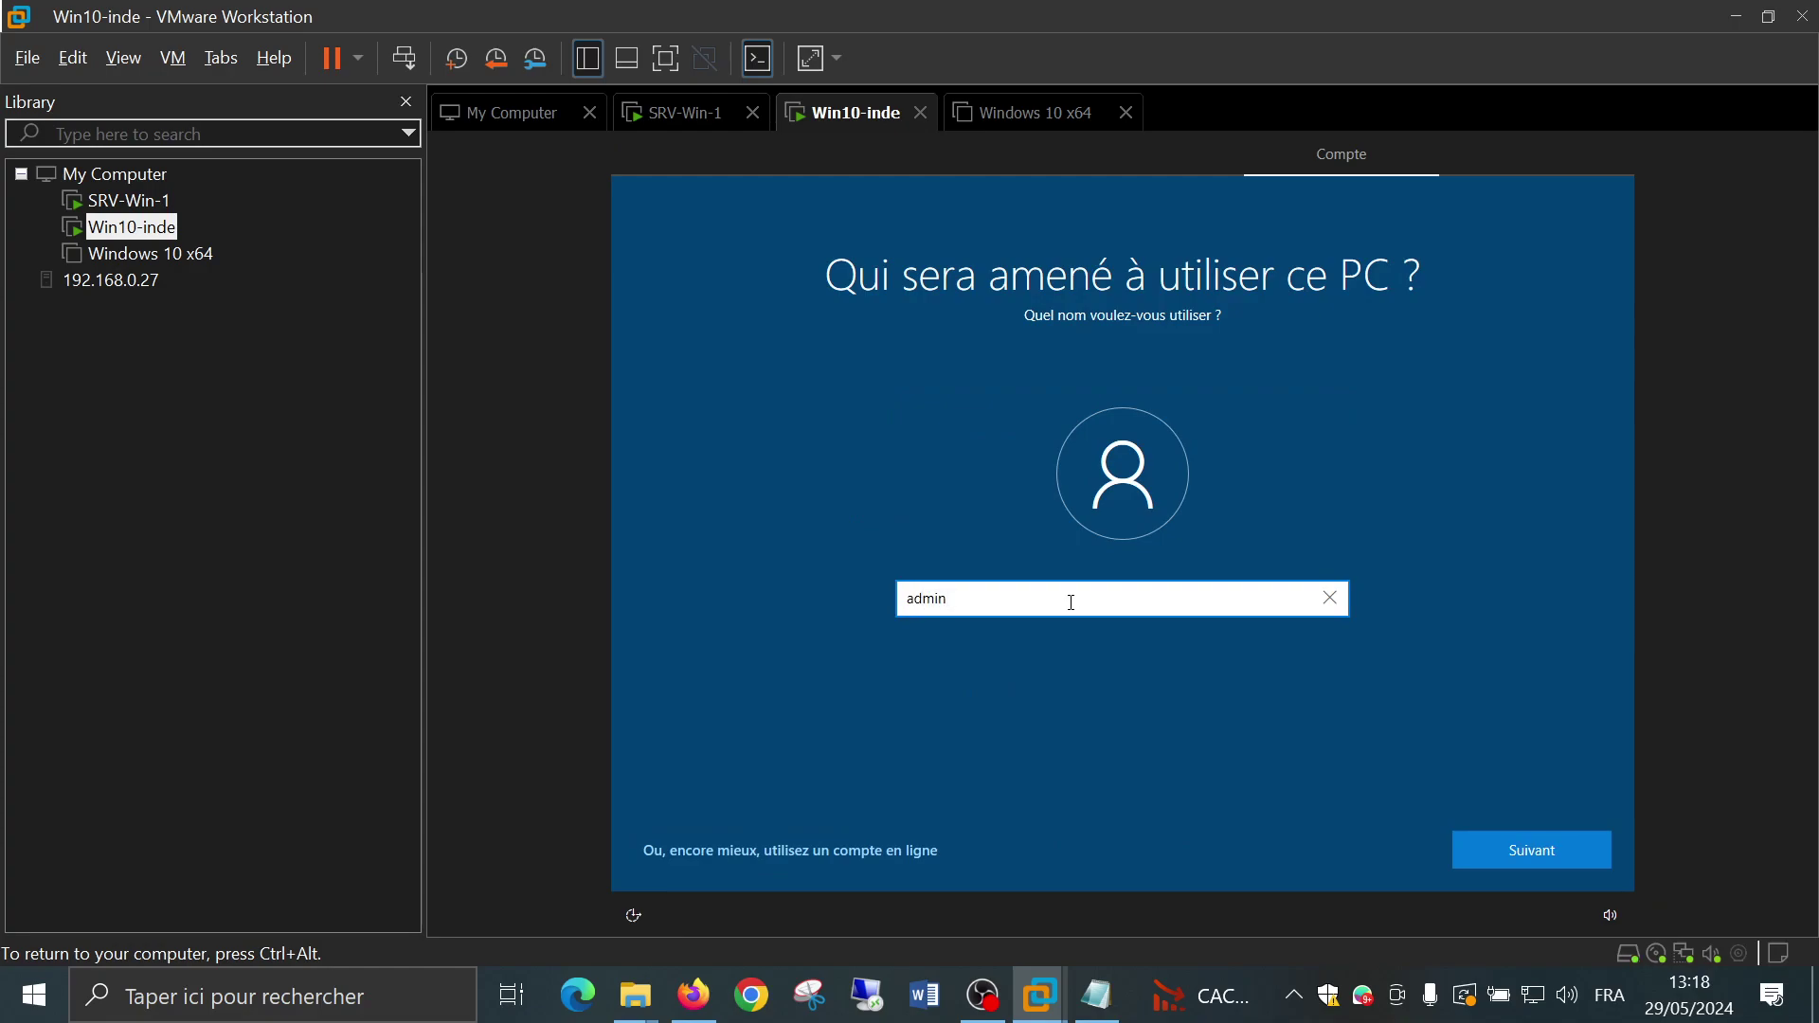
{"action": "key", "text": "Return"}
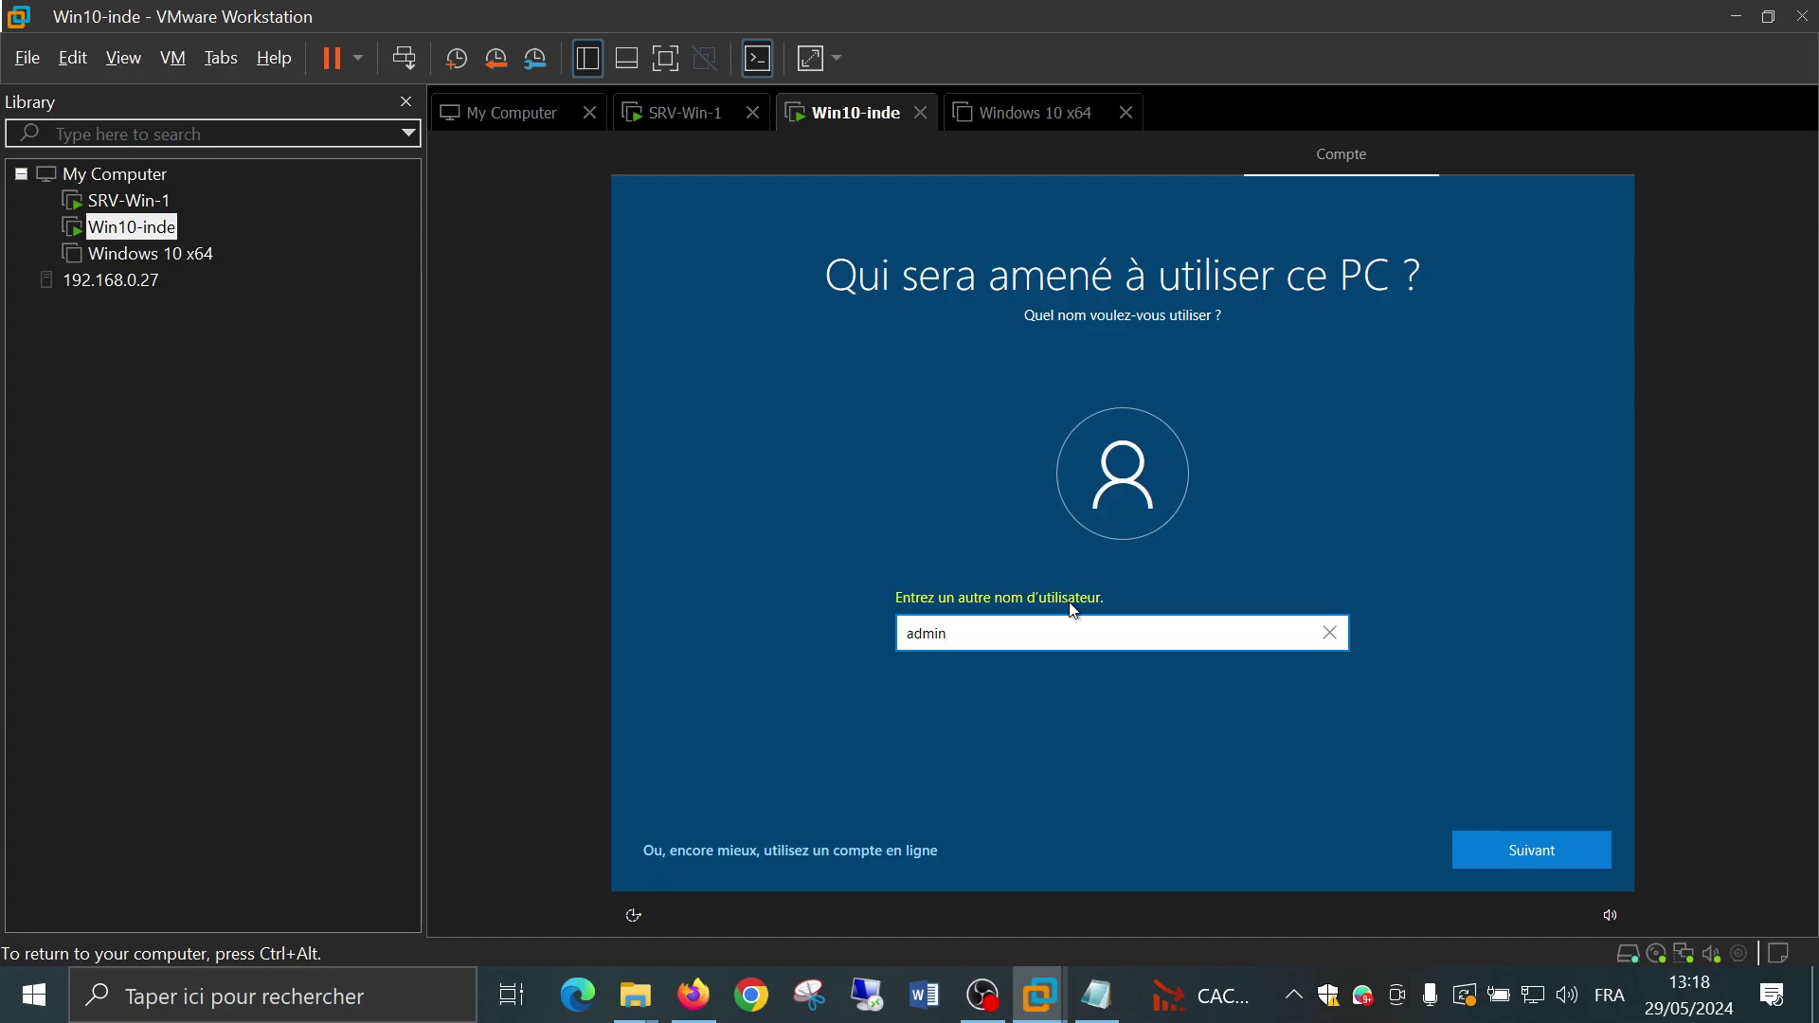
{"action": "type", "text": "2"}
{"action": "key", "text": "Return"}
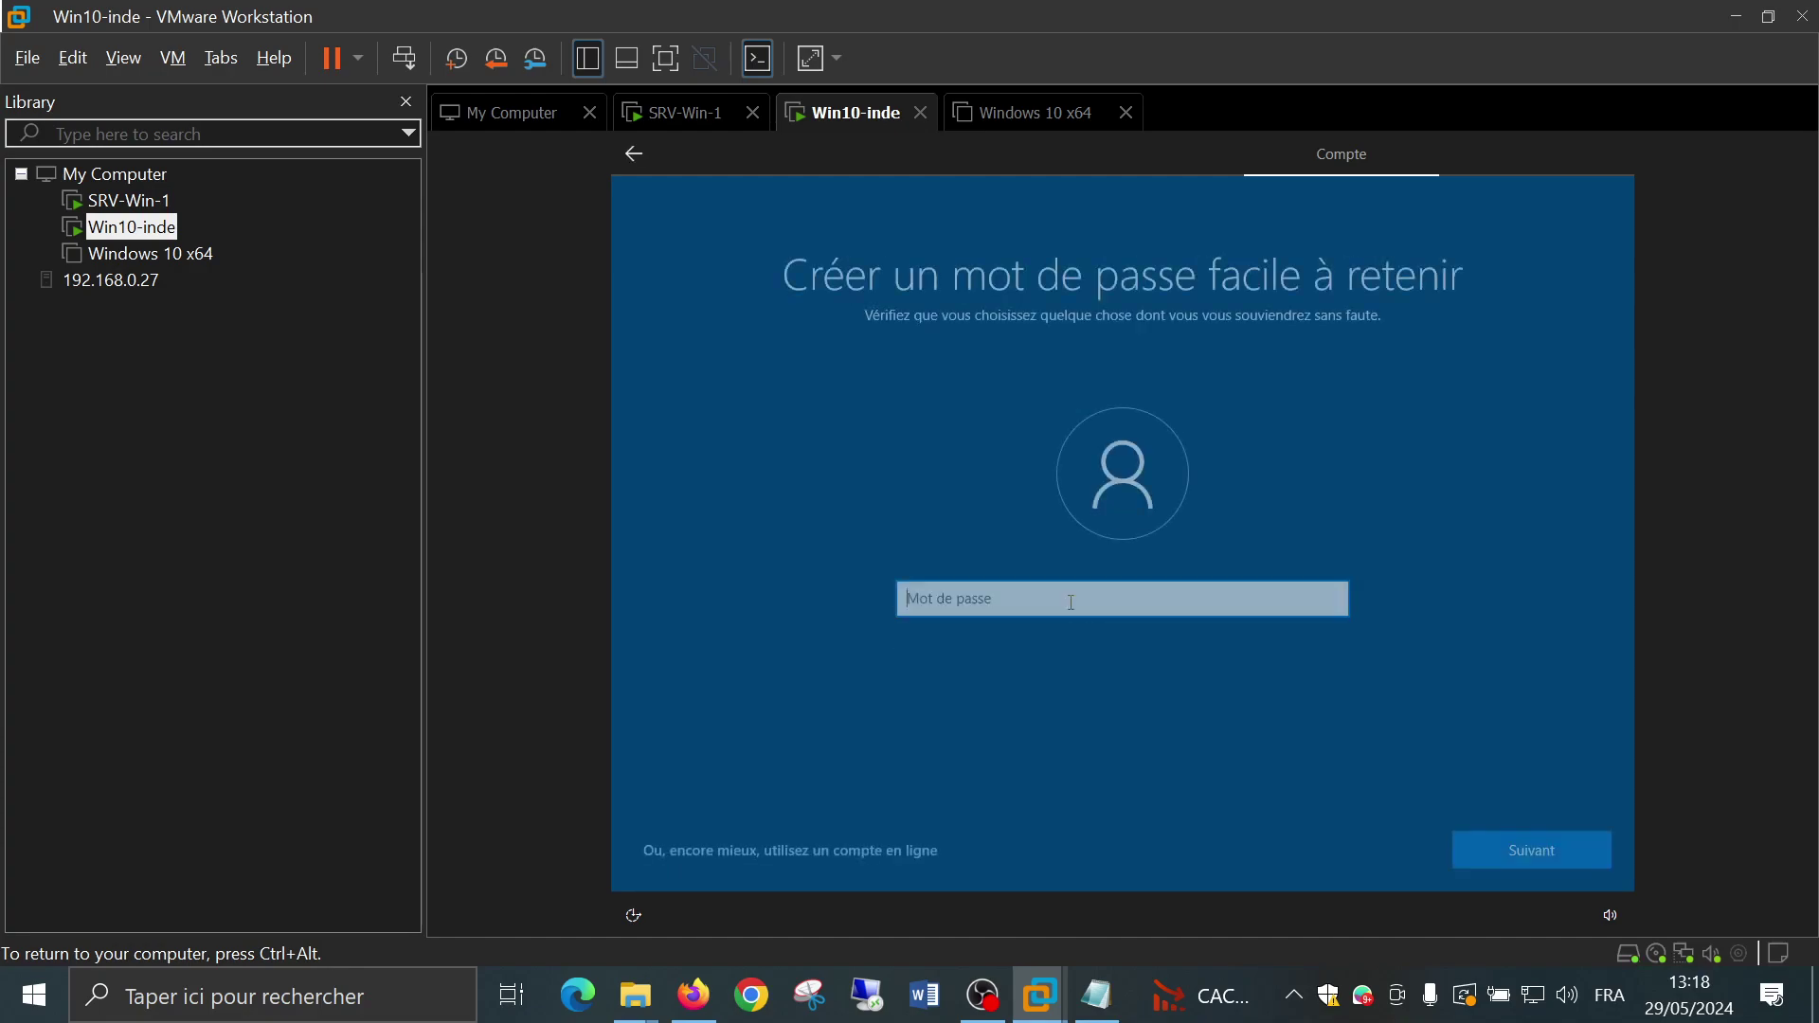
Enter and confirm the admin2 account password
{"action": "type", "text": "•••"}
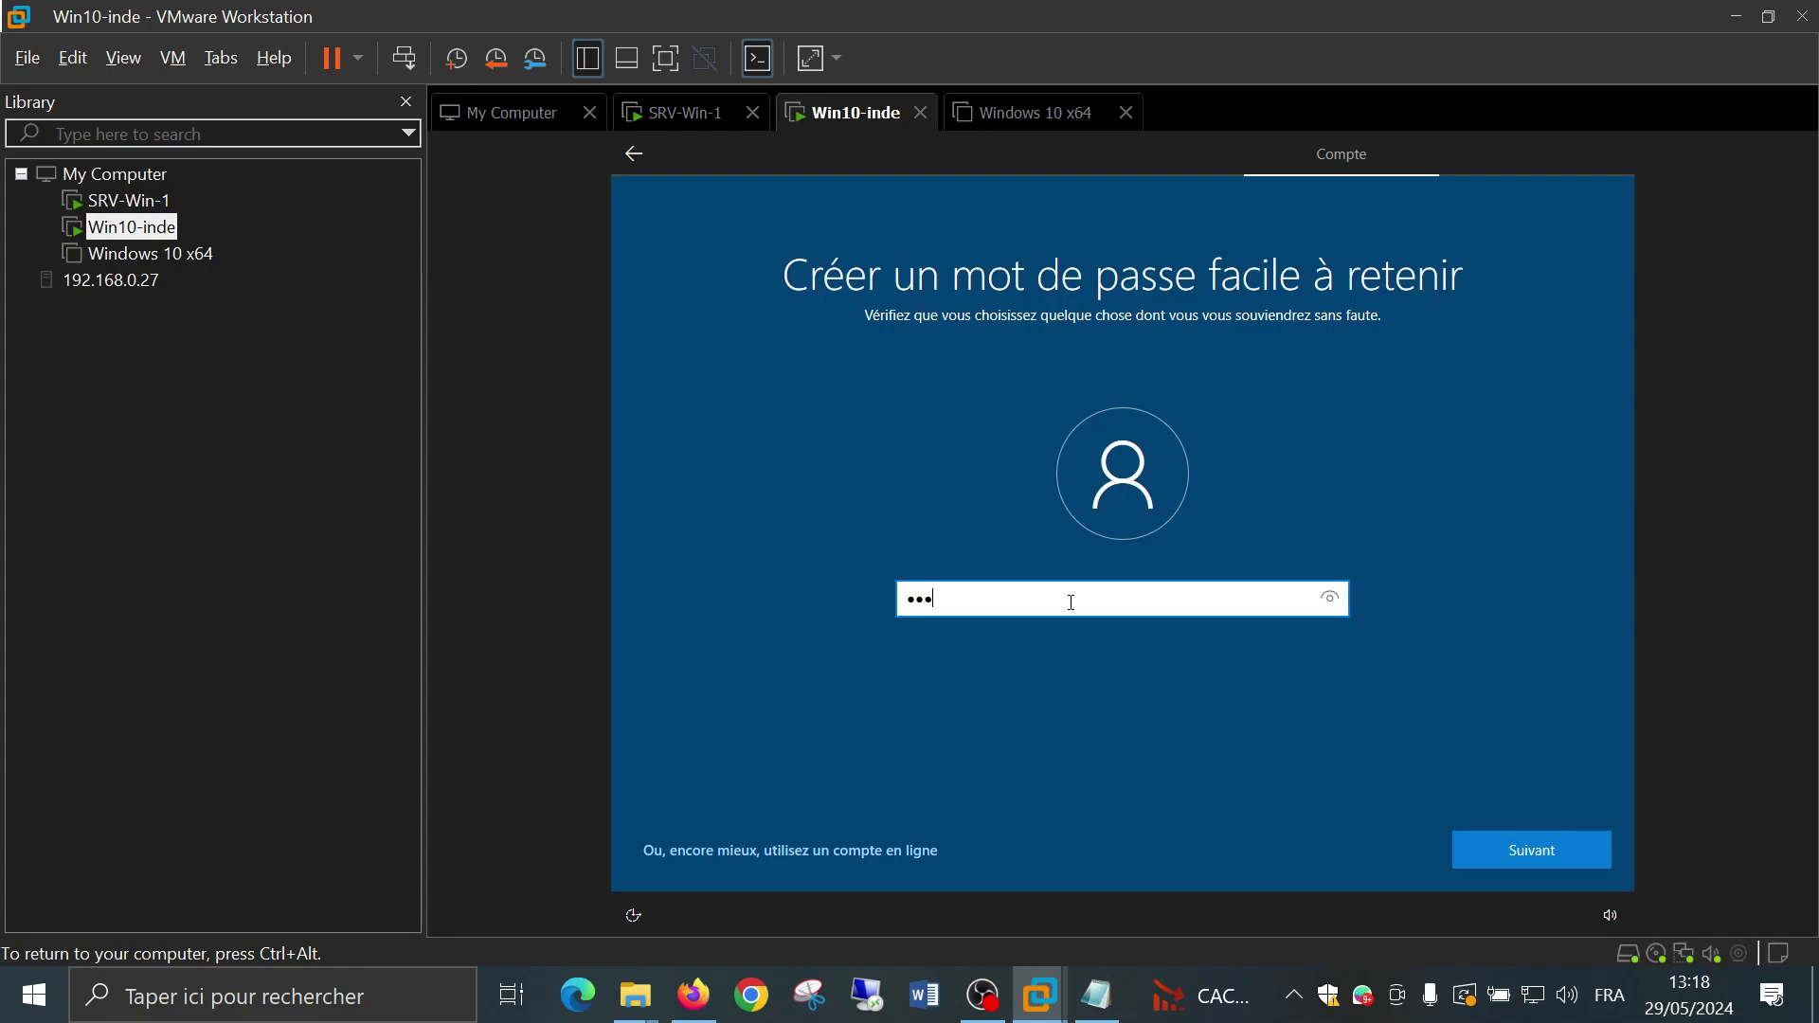
{"action": "type", "text": "••••••"}
{"action": "key", "text": "Tab"}
{"action": "key", "text": "Tab"}
{"action": "key", "text": "Return"}
{"action": "type", "text": "•••••••••"}
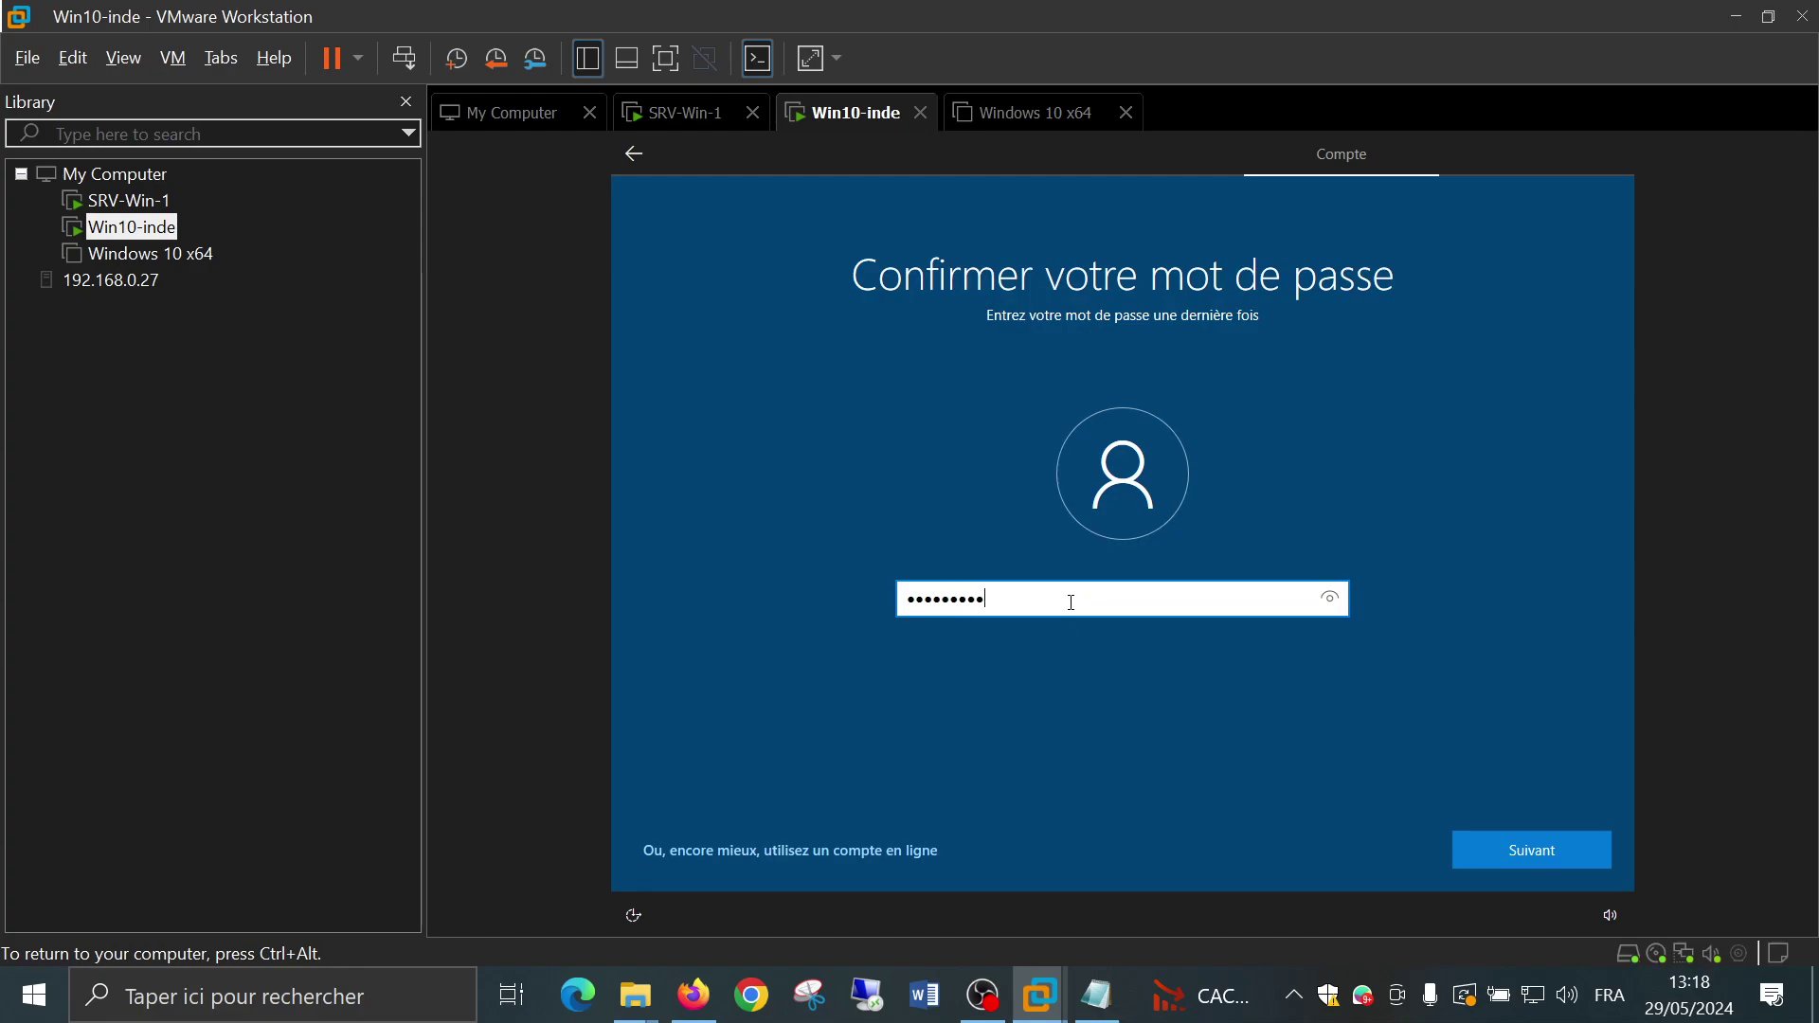
{"action": "key", "text": "Return"}
Choose the pet name security question and answer it
{"action": "left_click", "coordinate": [1070, 607]}
{"action": "left_click", "coordinate": [1007, 639]}
{"action": "left_click", "coordinate": [1007, 658]}
{"action": "type", "text": "1"}
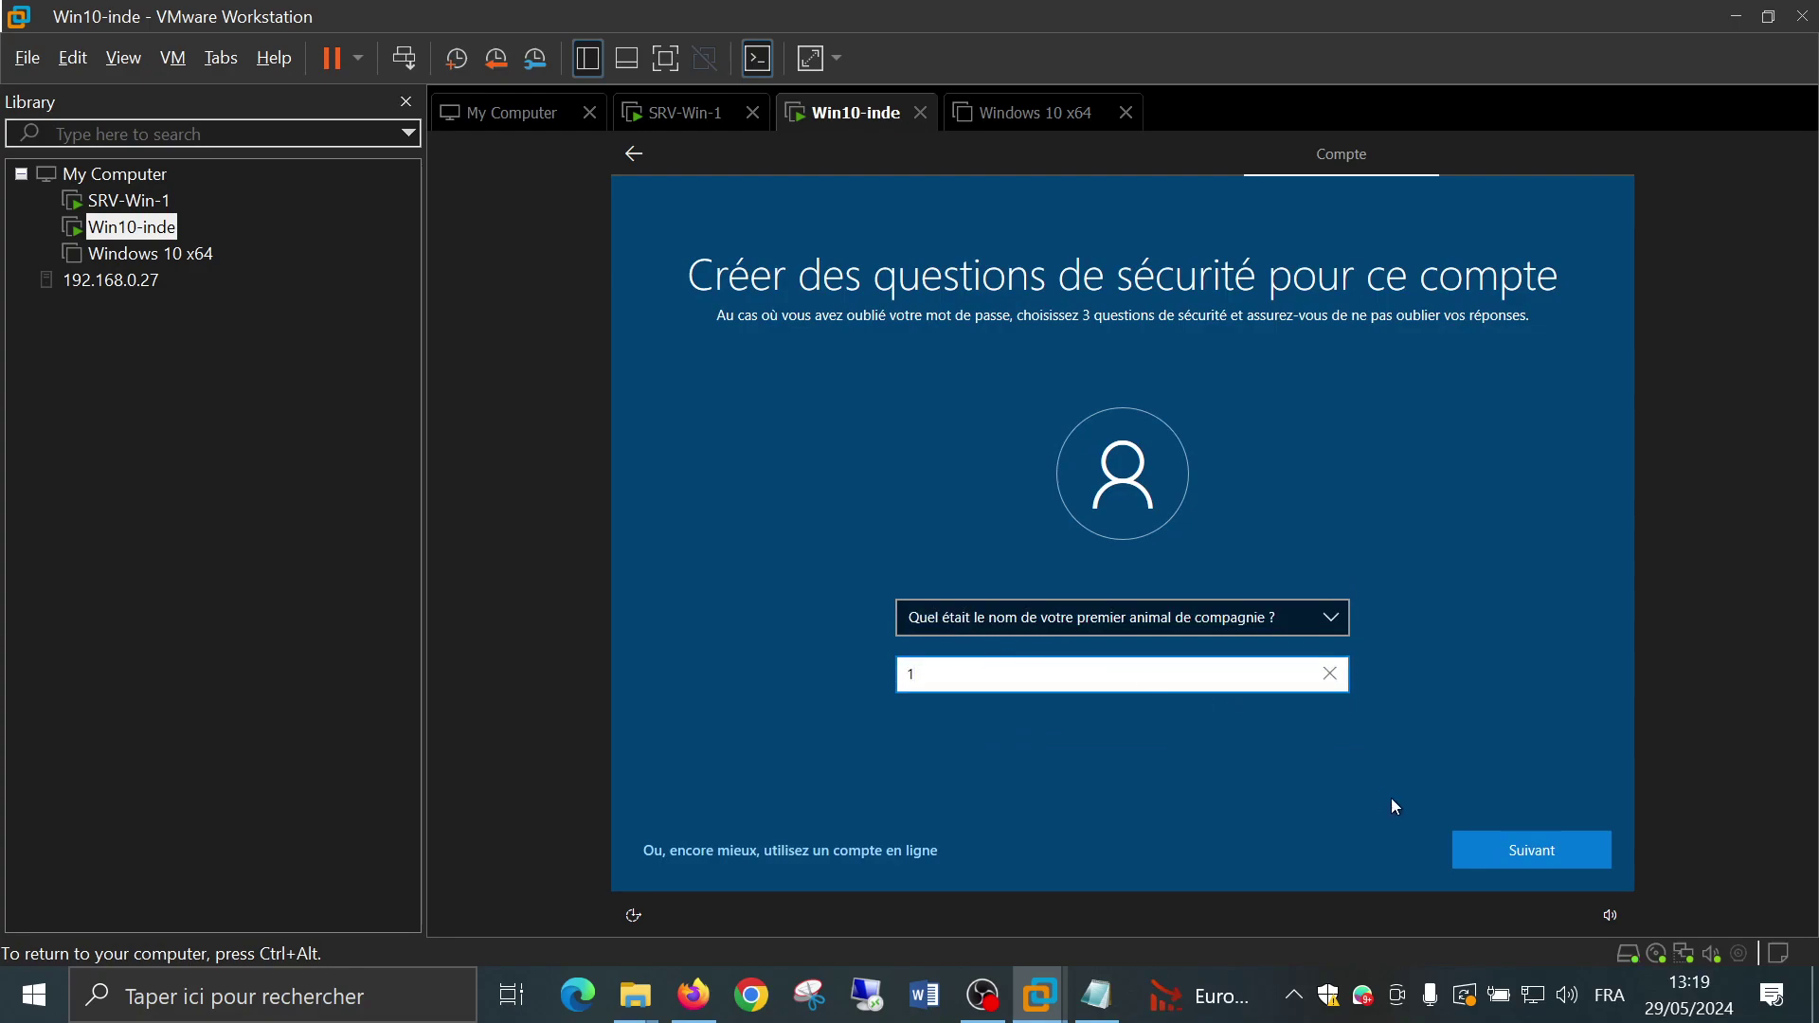
{"action": "left_click", "coordinate": [1514, 857]}
Answer the birth city question, then choose the city-where-parents-met question and start its answer
{"action": "left_click", "coordinate": [1010, 611]}
{"action": "left_click", "coordinate": [975, 639]}
{"action": "left_click", "coordinate": [949, 669]}
{"action": "type", "text": "1"}
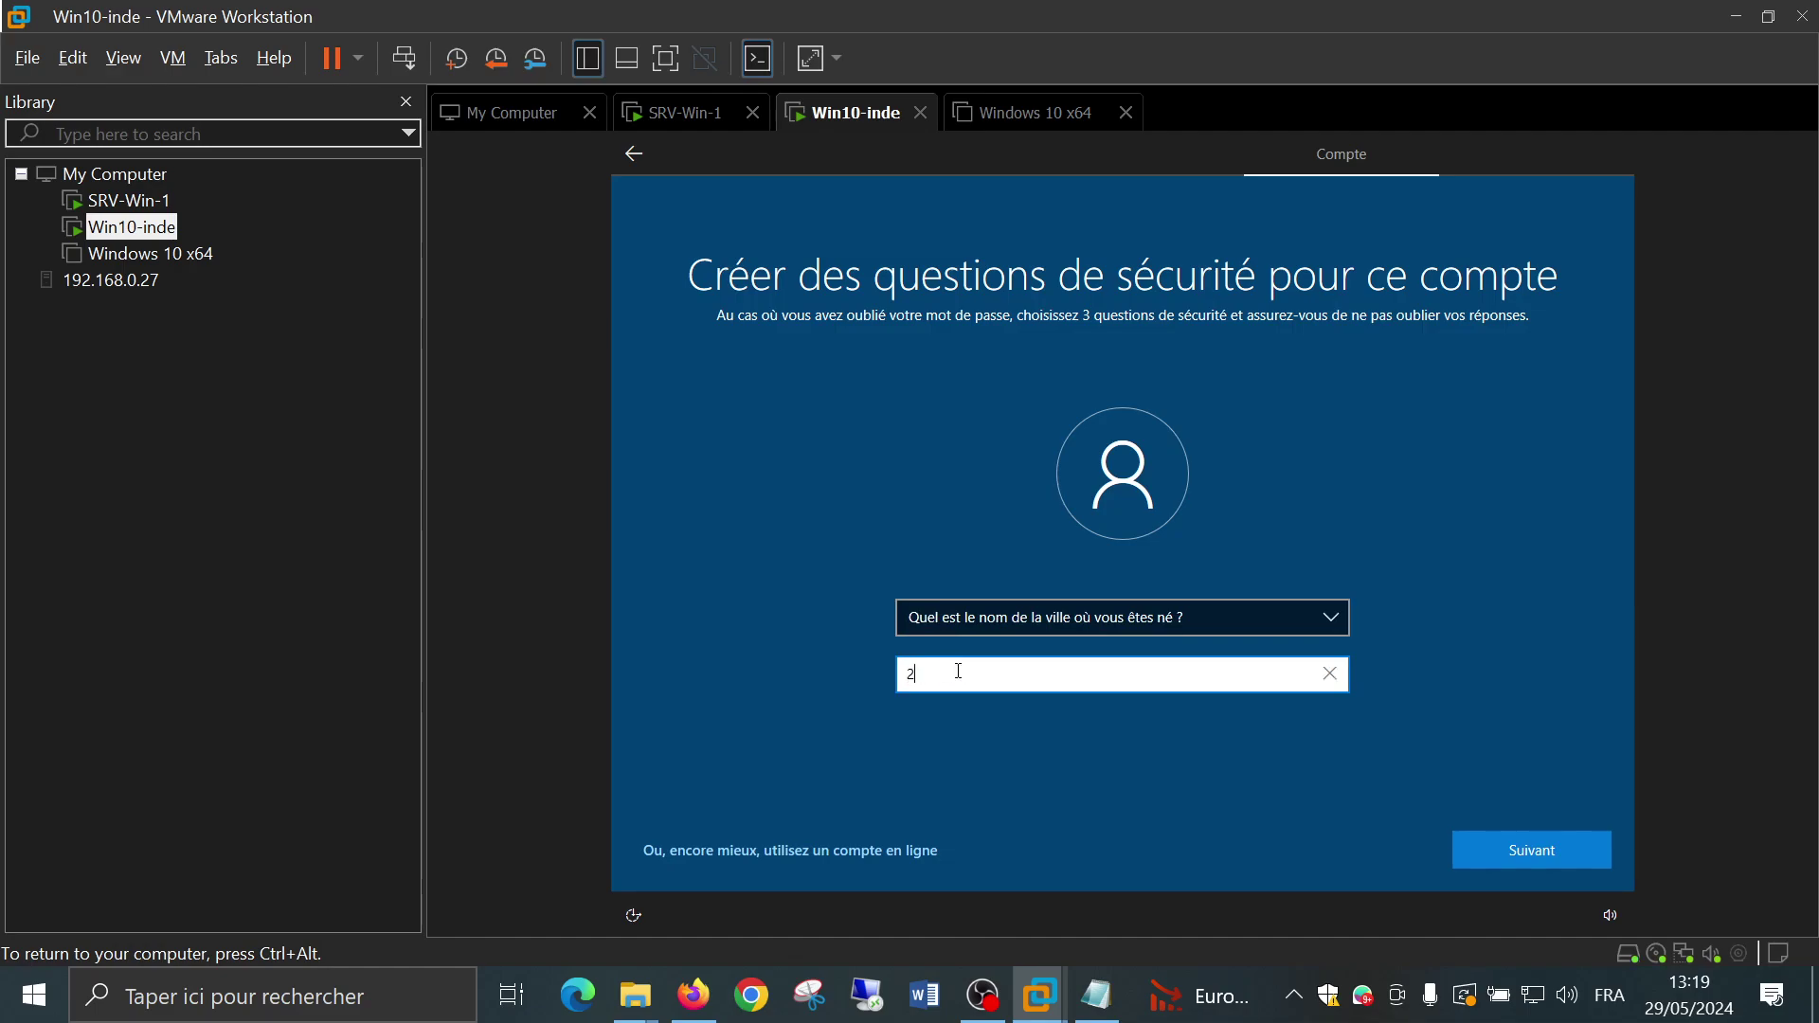
{"action": "left_click", "coordinate": [1477, 842]}
{"action": "left_click", "coordinate": [979, 625]}
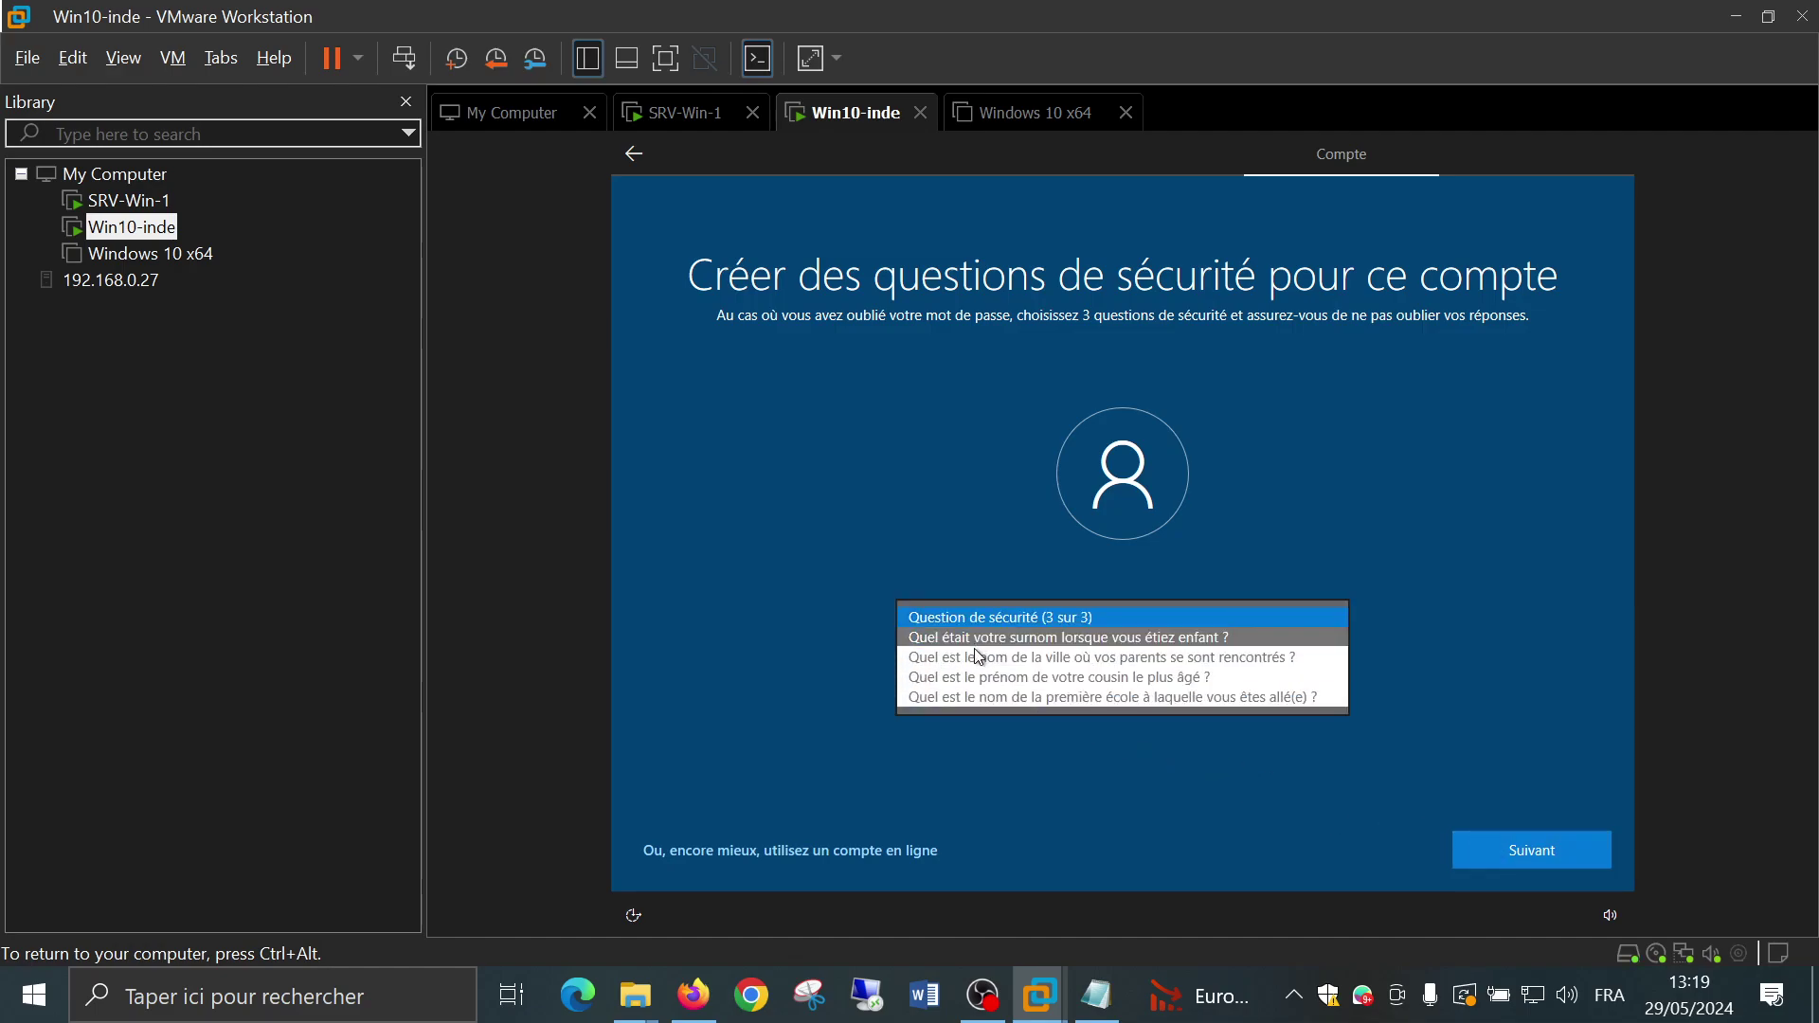
{"action": "left_click", "coordinate": [970, 637]}
{"action": "left_click", "coordinate": [966, 676]}
Submit the third security answer and decline importing data from another browser
{"action": "type", "text": "1"}
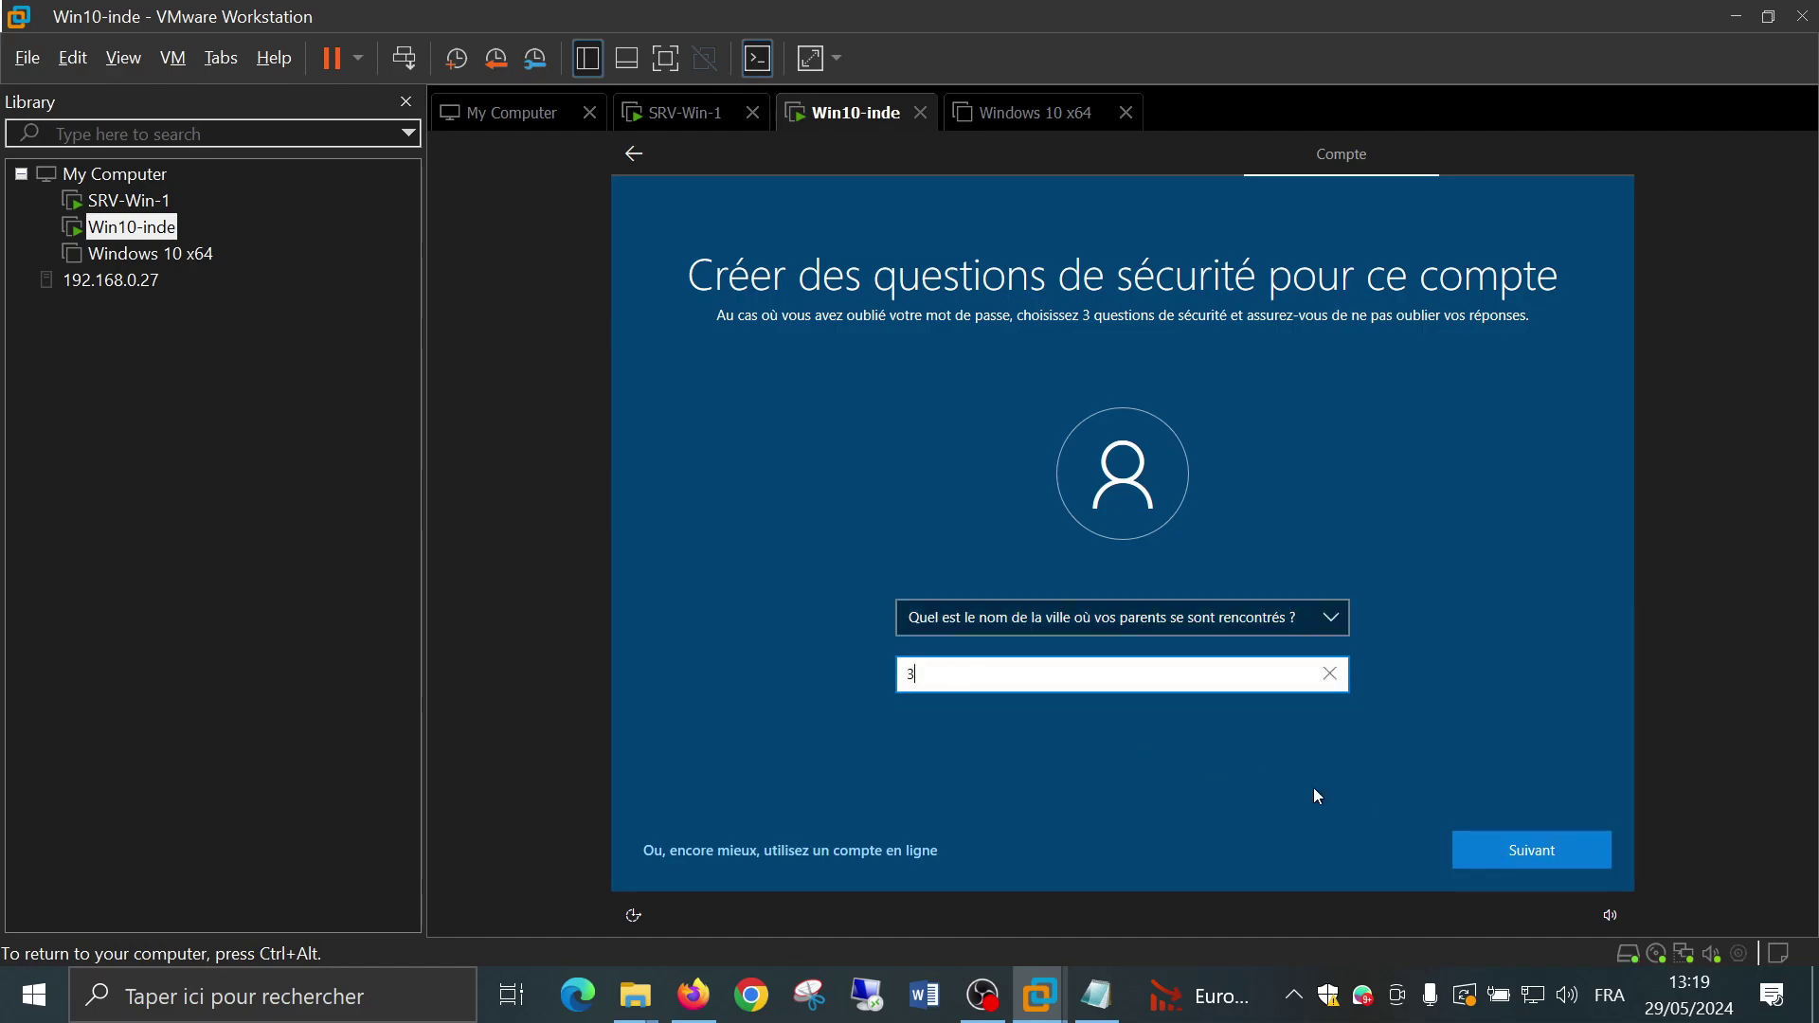
{"action": "left_click", "coordinate": [1548, 851]}
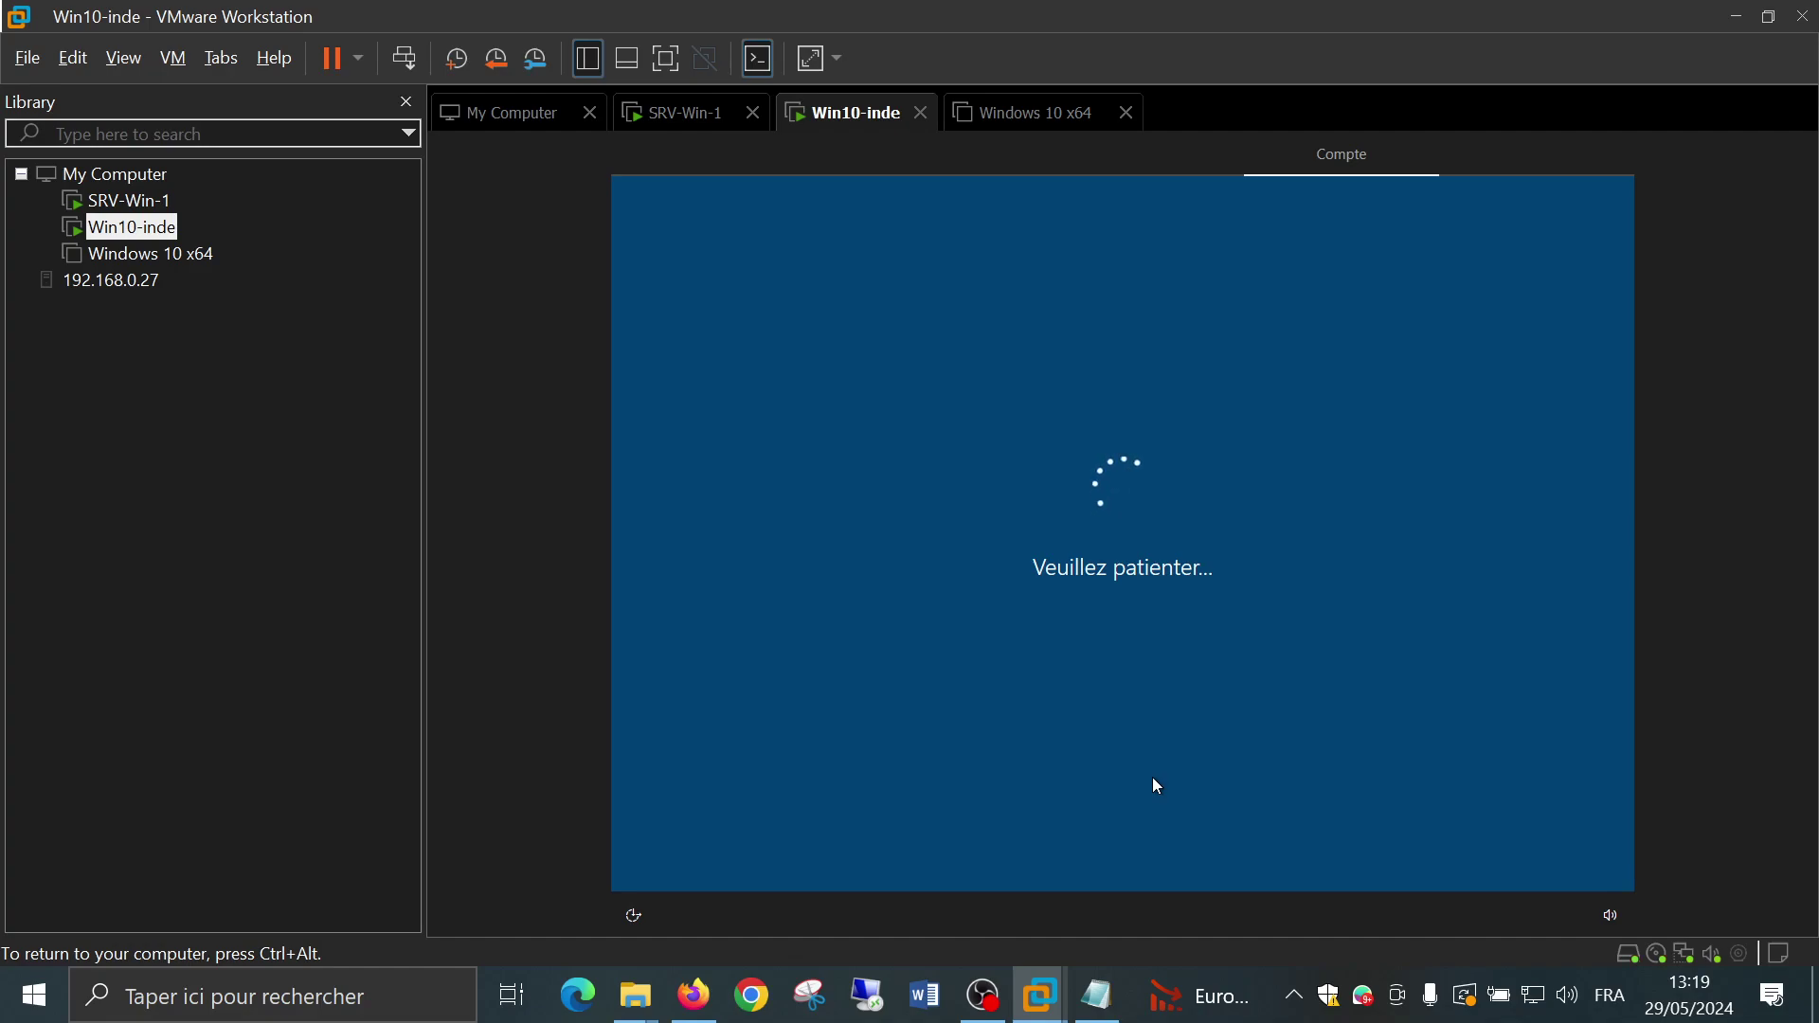
{"action": "left_click", "coordinate": [969, 631]}
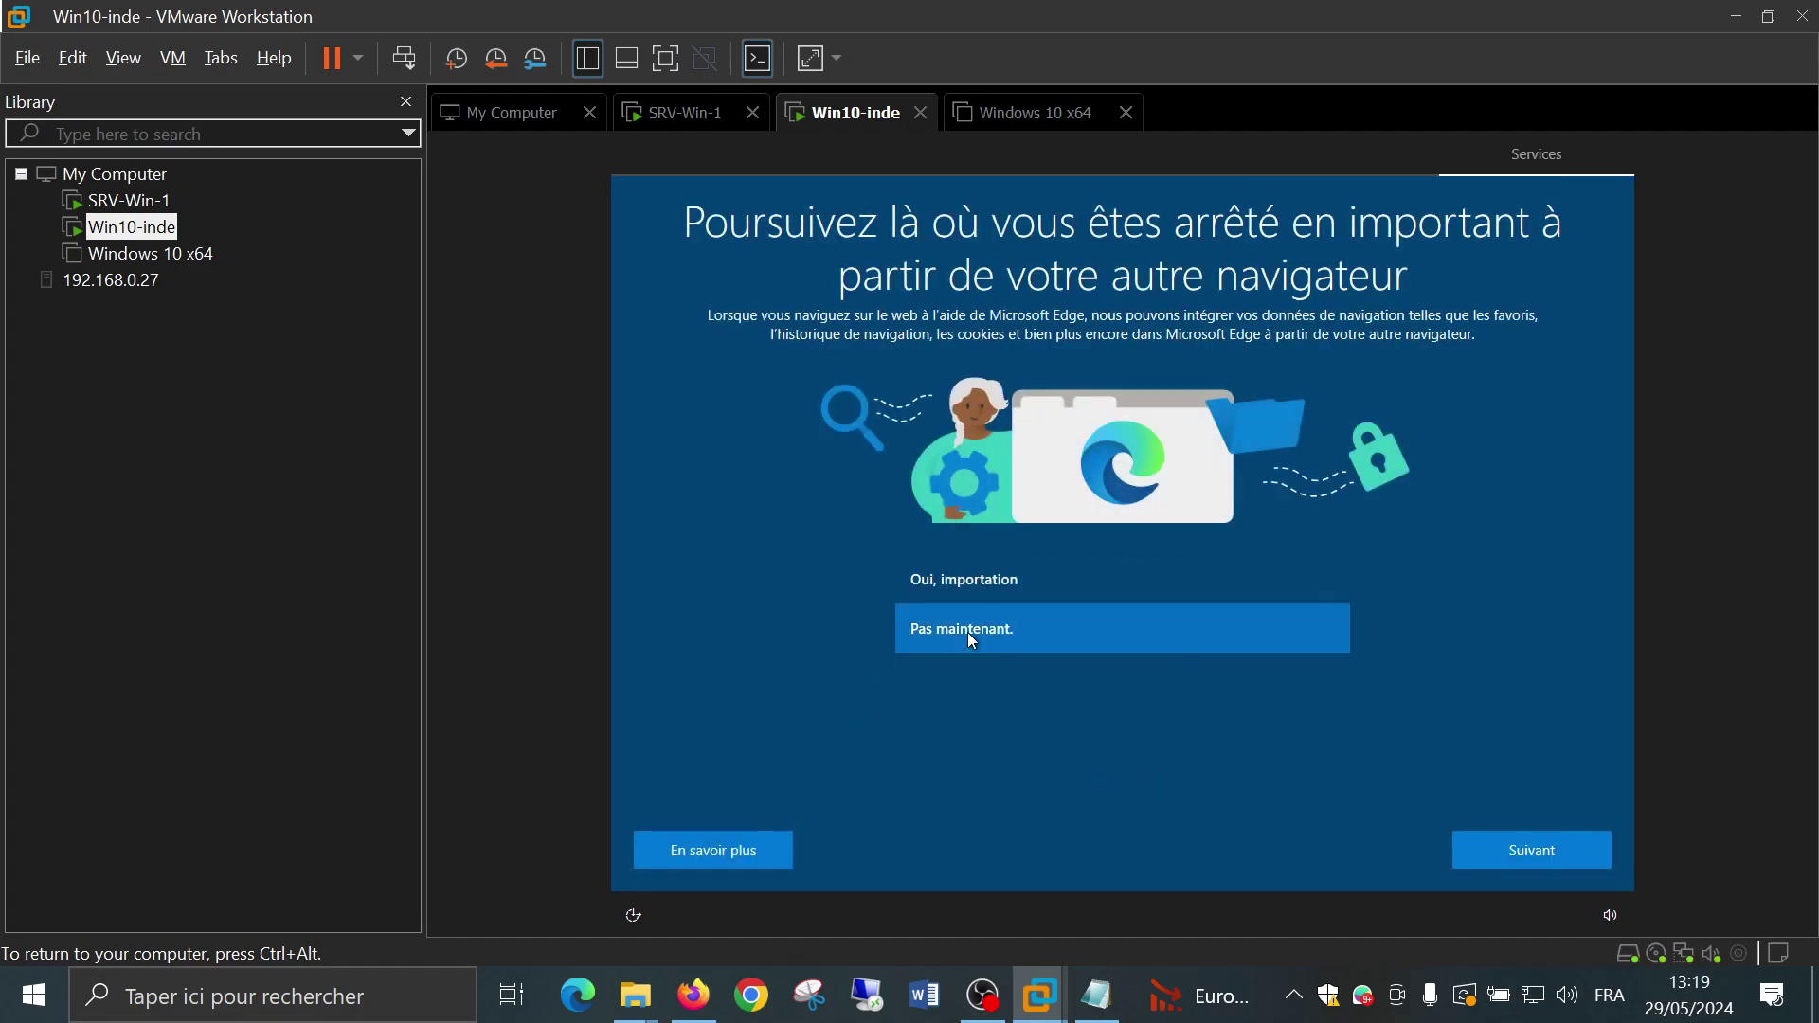
{"action": "left_click", "coordinate": [1514, 853]}
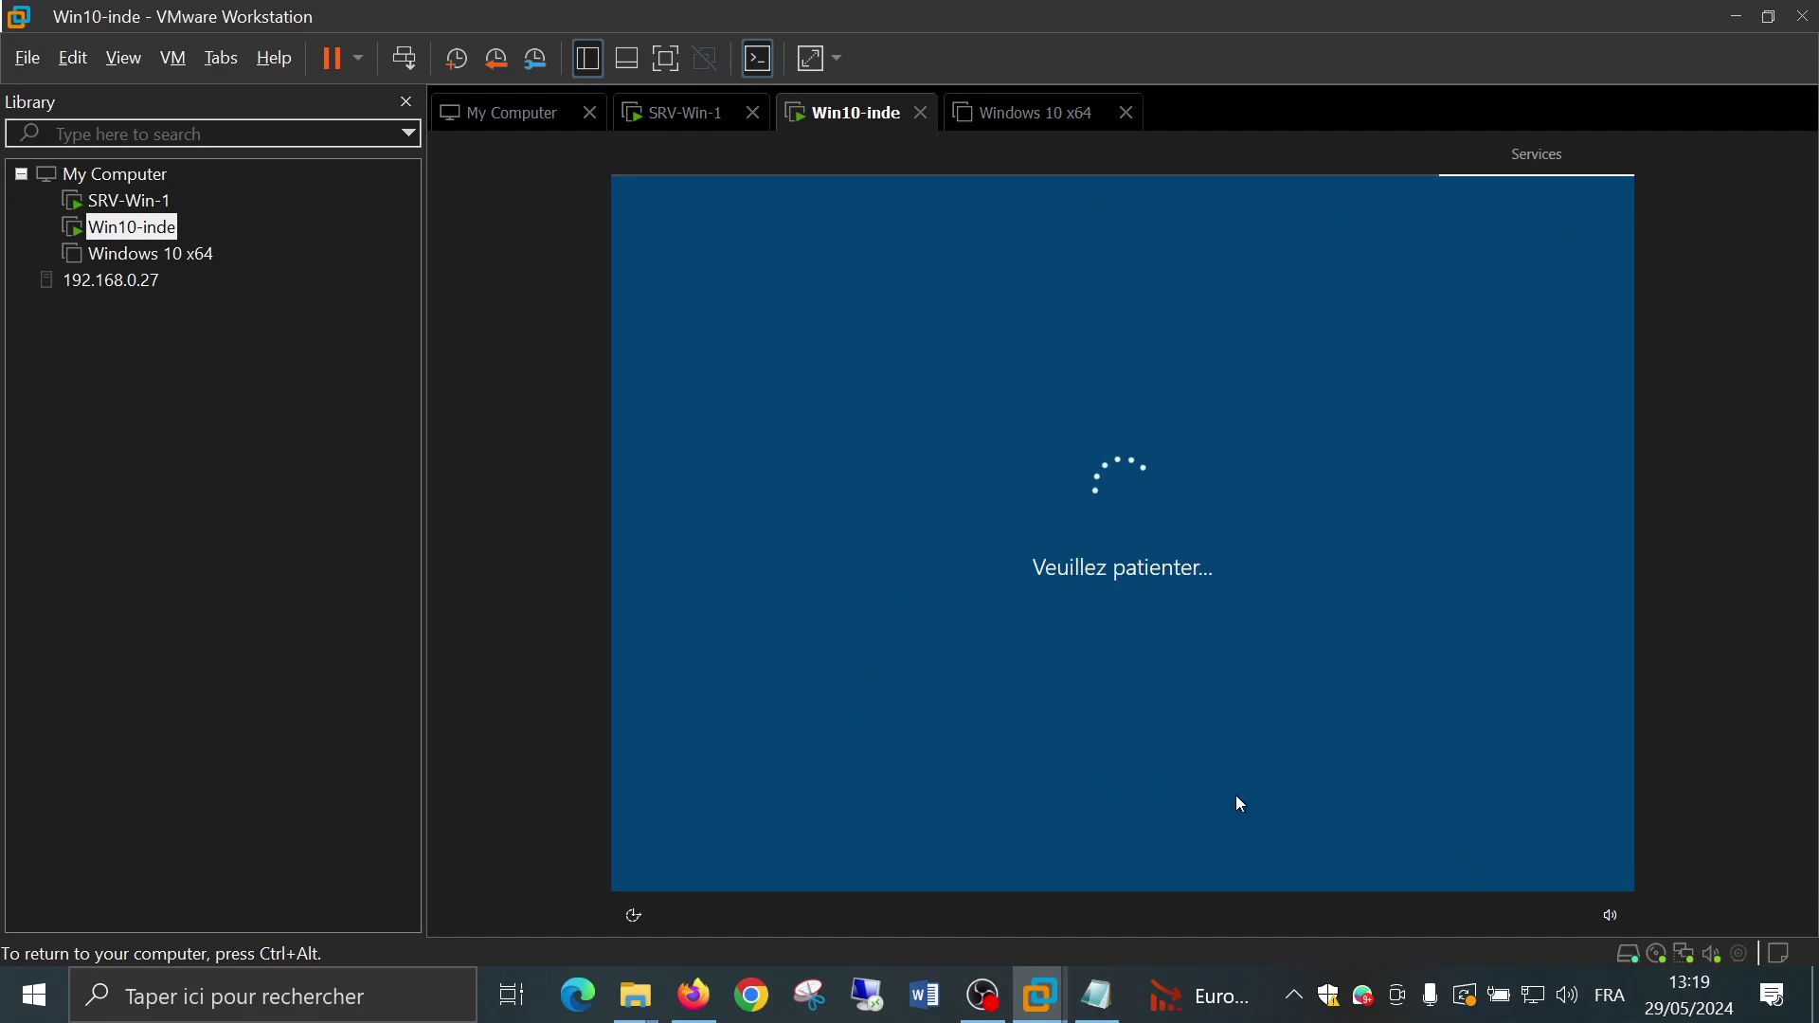
Refuse location, Find my device, typing data, tailored experiences, advertising ID, personalisation and Cortana; send only required diagnostics
{"action": "left_click", "coordinate": [1163, 632]}
{"action": "double_click", "coordinate": [1158, 627]}
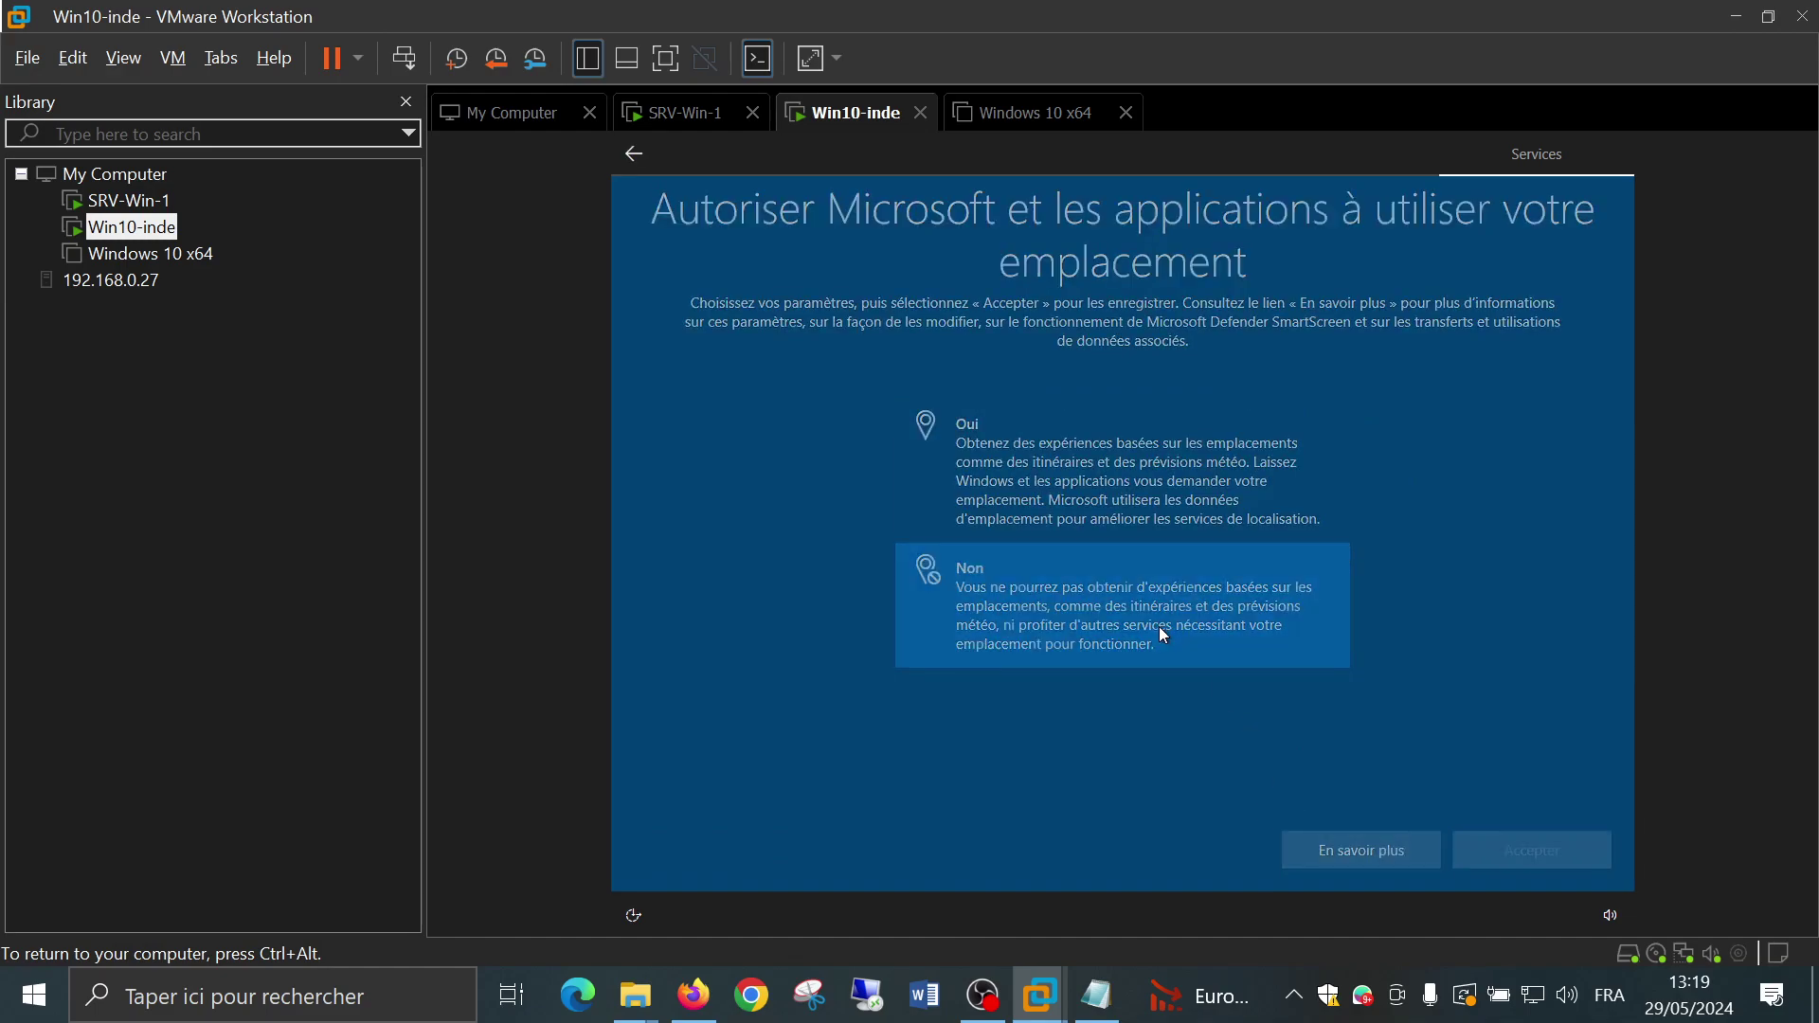
{"action": "double_click", "coordinate": [1099, 595]}
{"action": "double_click", "coordinate": [1076, 697]}
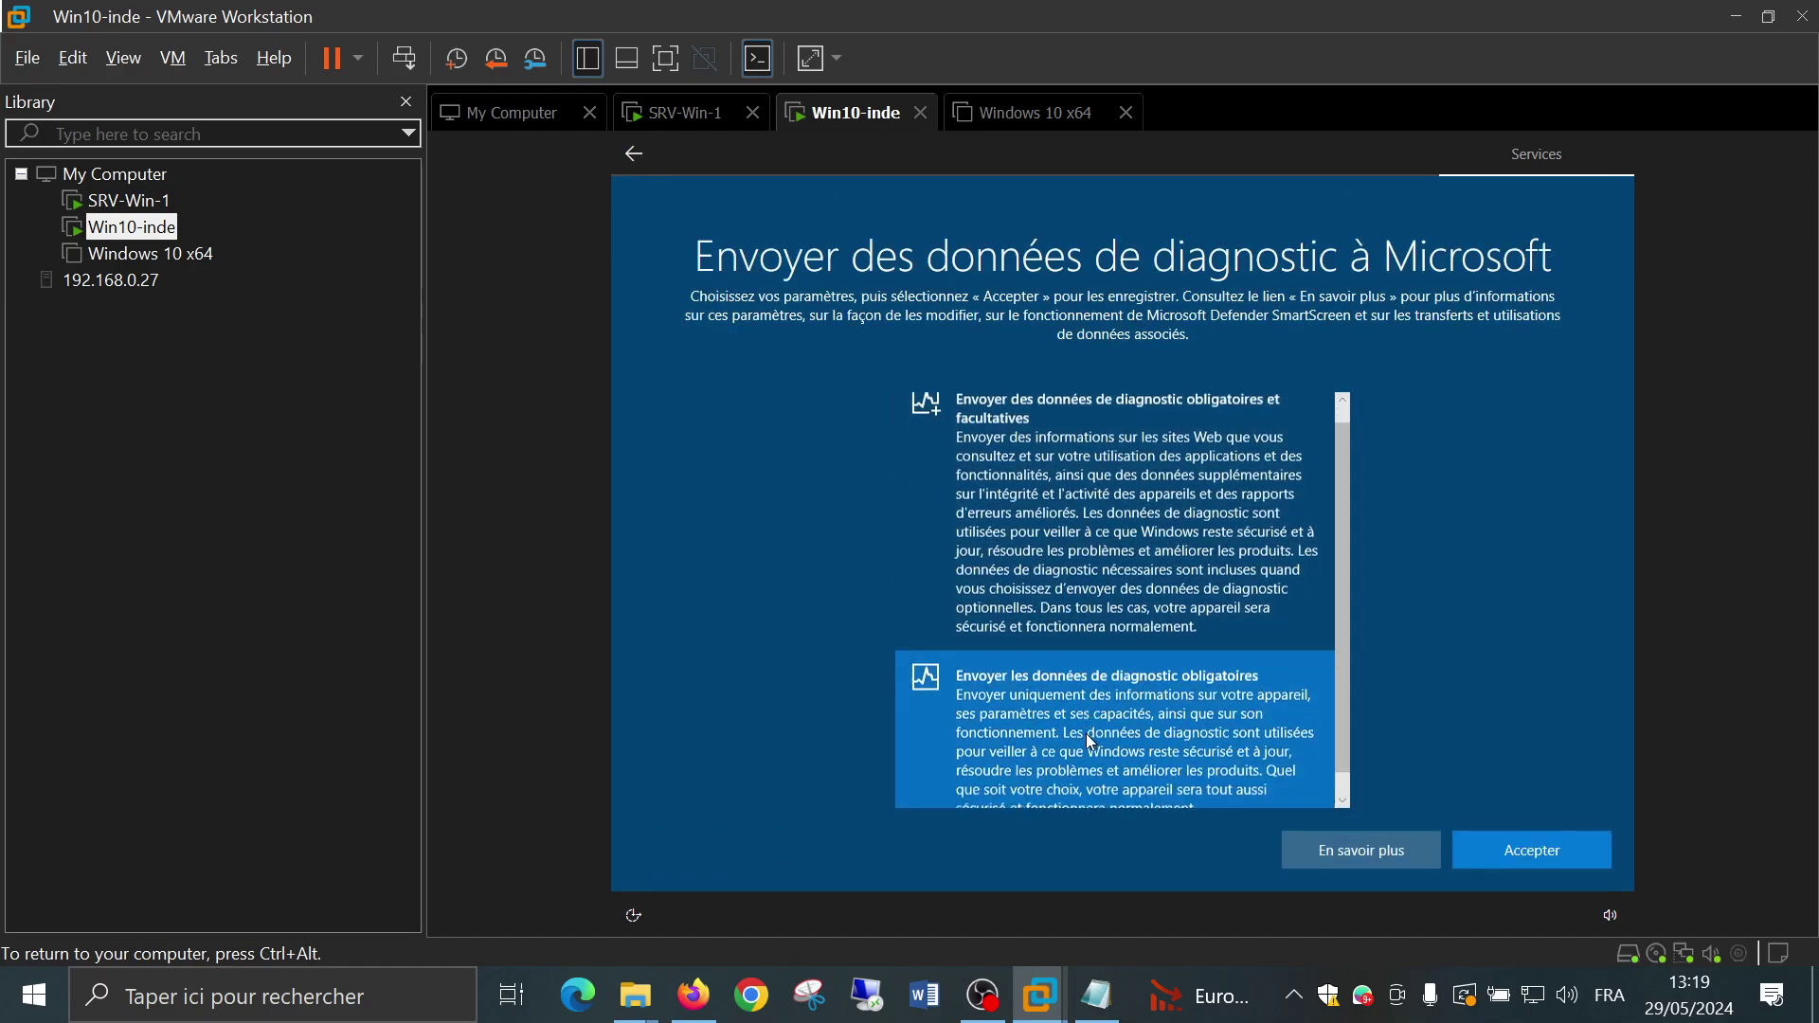
{"action": "double_click", "coordinate": [1058, 624]}
{"action": "double_click", "coordinate": [1058, 623]}
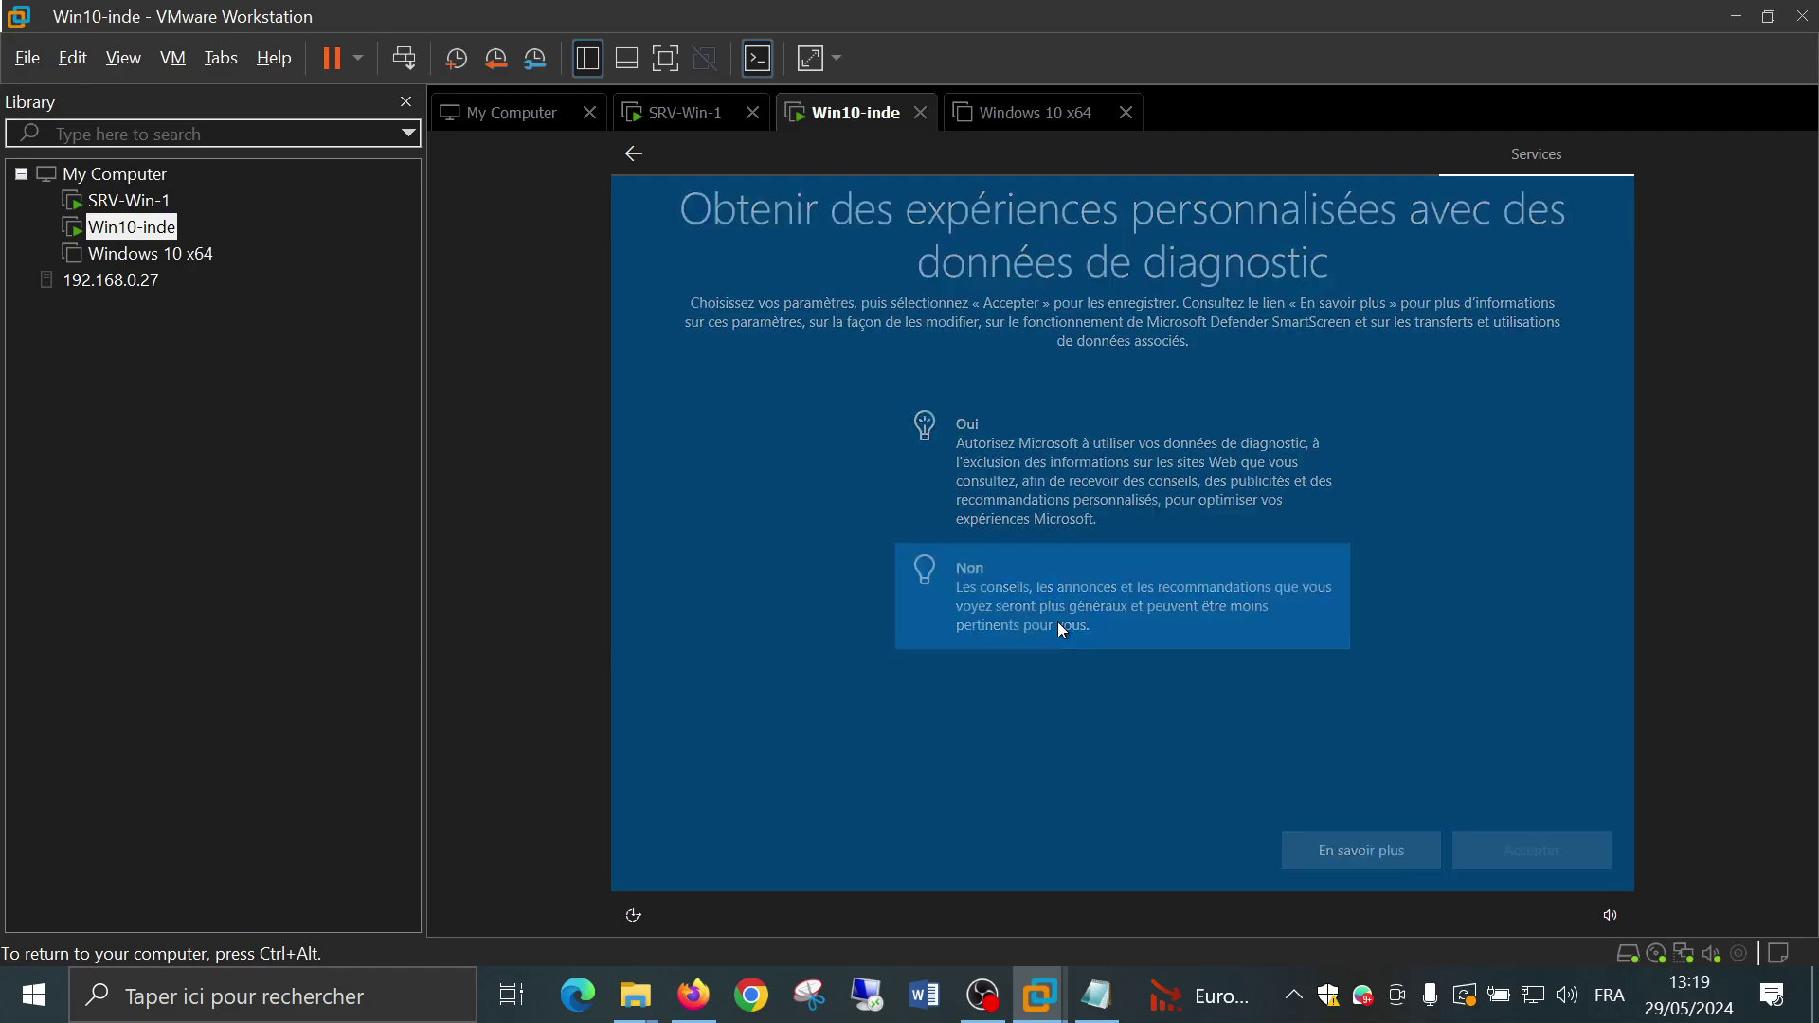
{"action": "double_click", "coordinate": [1057, 600]}
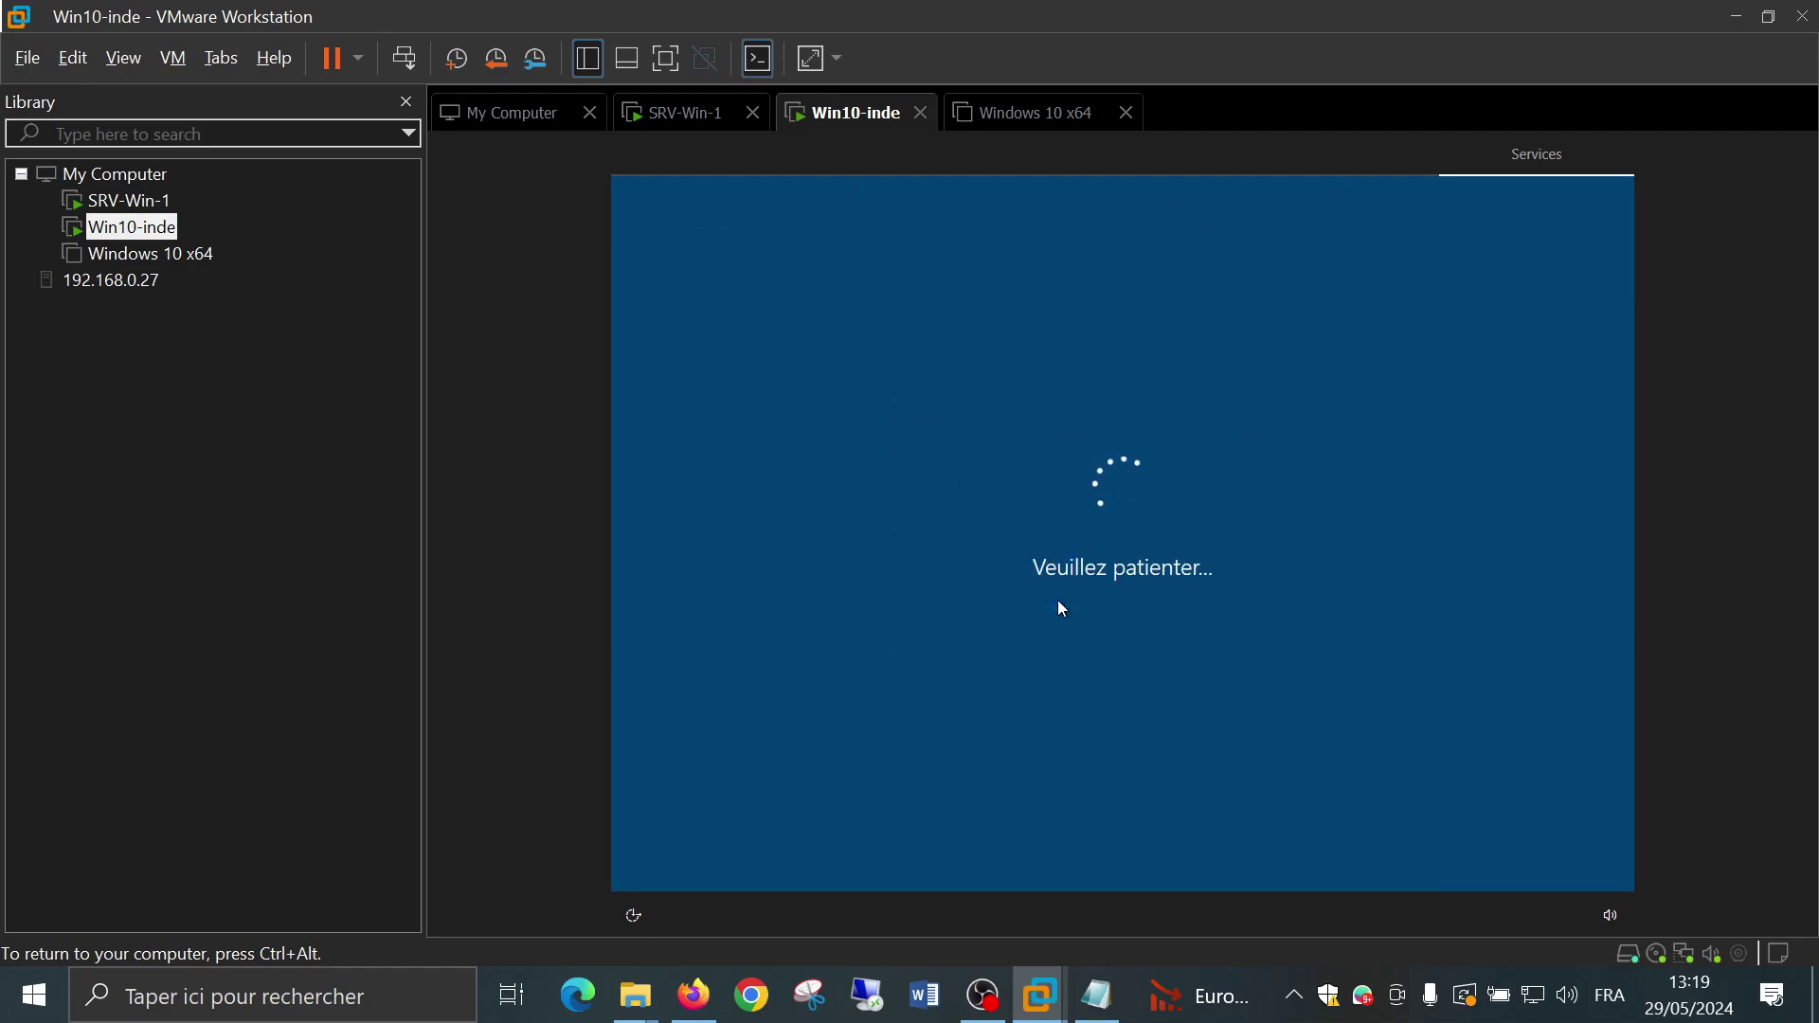
{"action": "left_click", "coordinate": [1350, 858]}
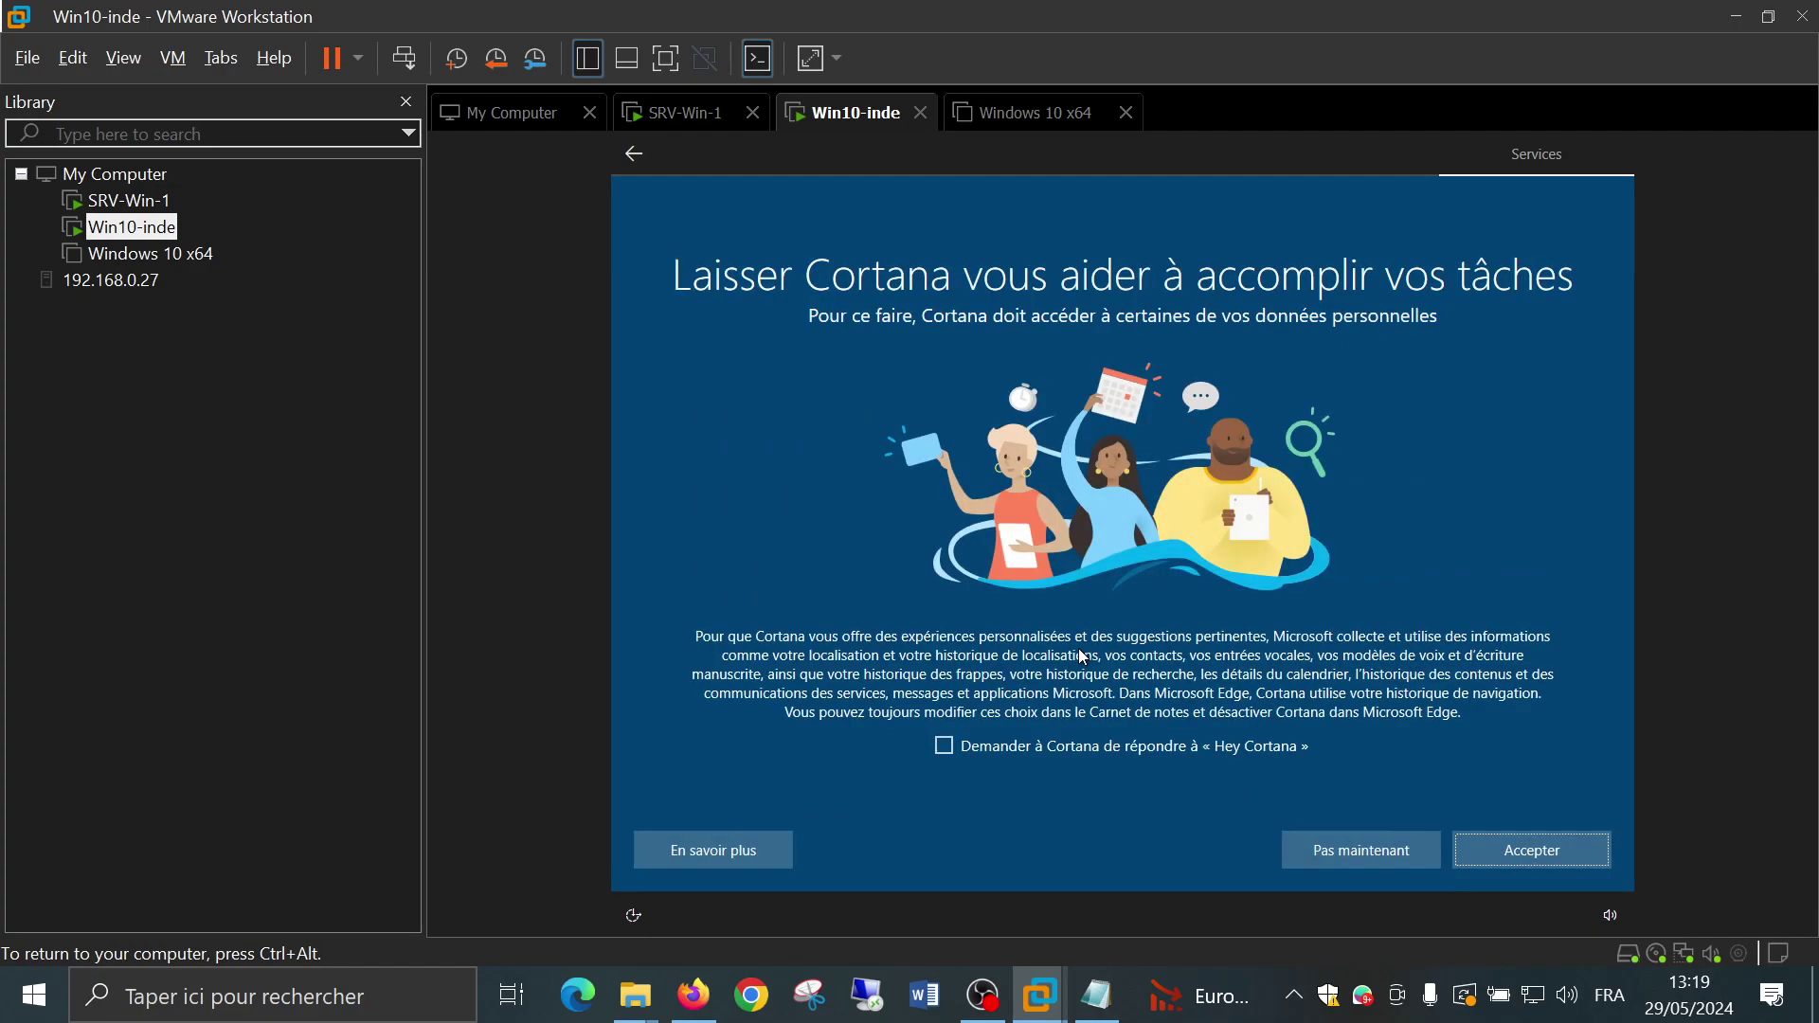
{"action": "left_click", "coordinate": [1362, 856]}
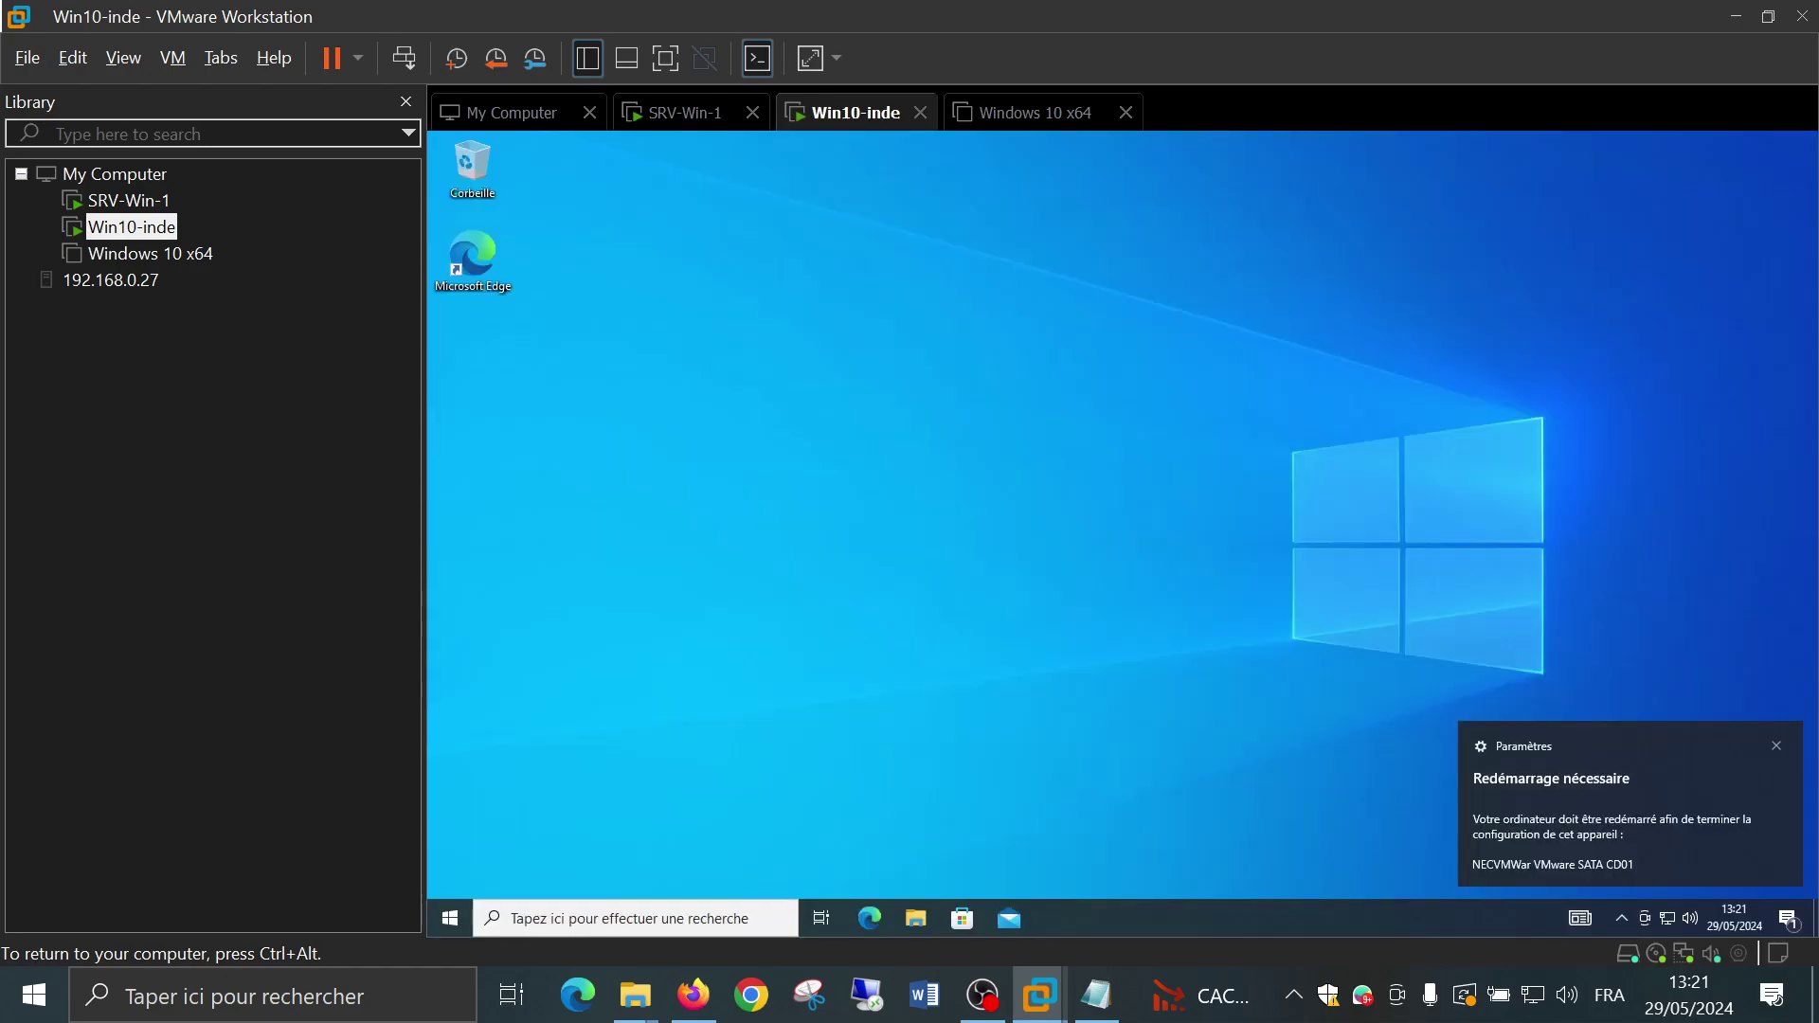
Dismiss the restart notice, close the Start menu and the Edge welcome window, then start a search
{"action": "left_click", "coordinate": [1783, 750]}
{"action": "left_click", "coordinate": [445, 921]}
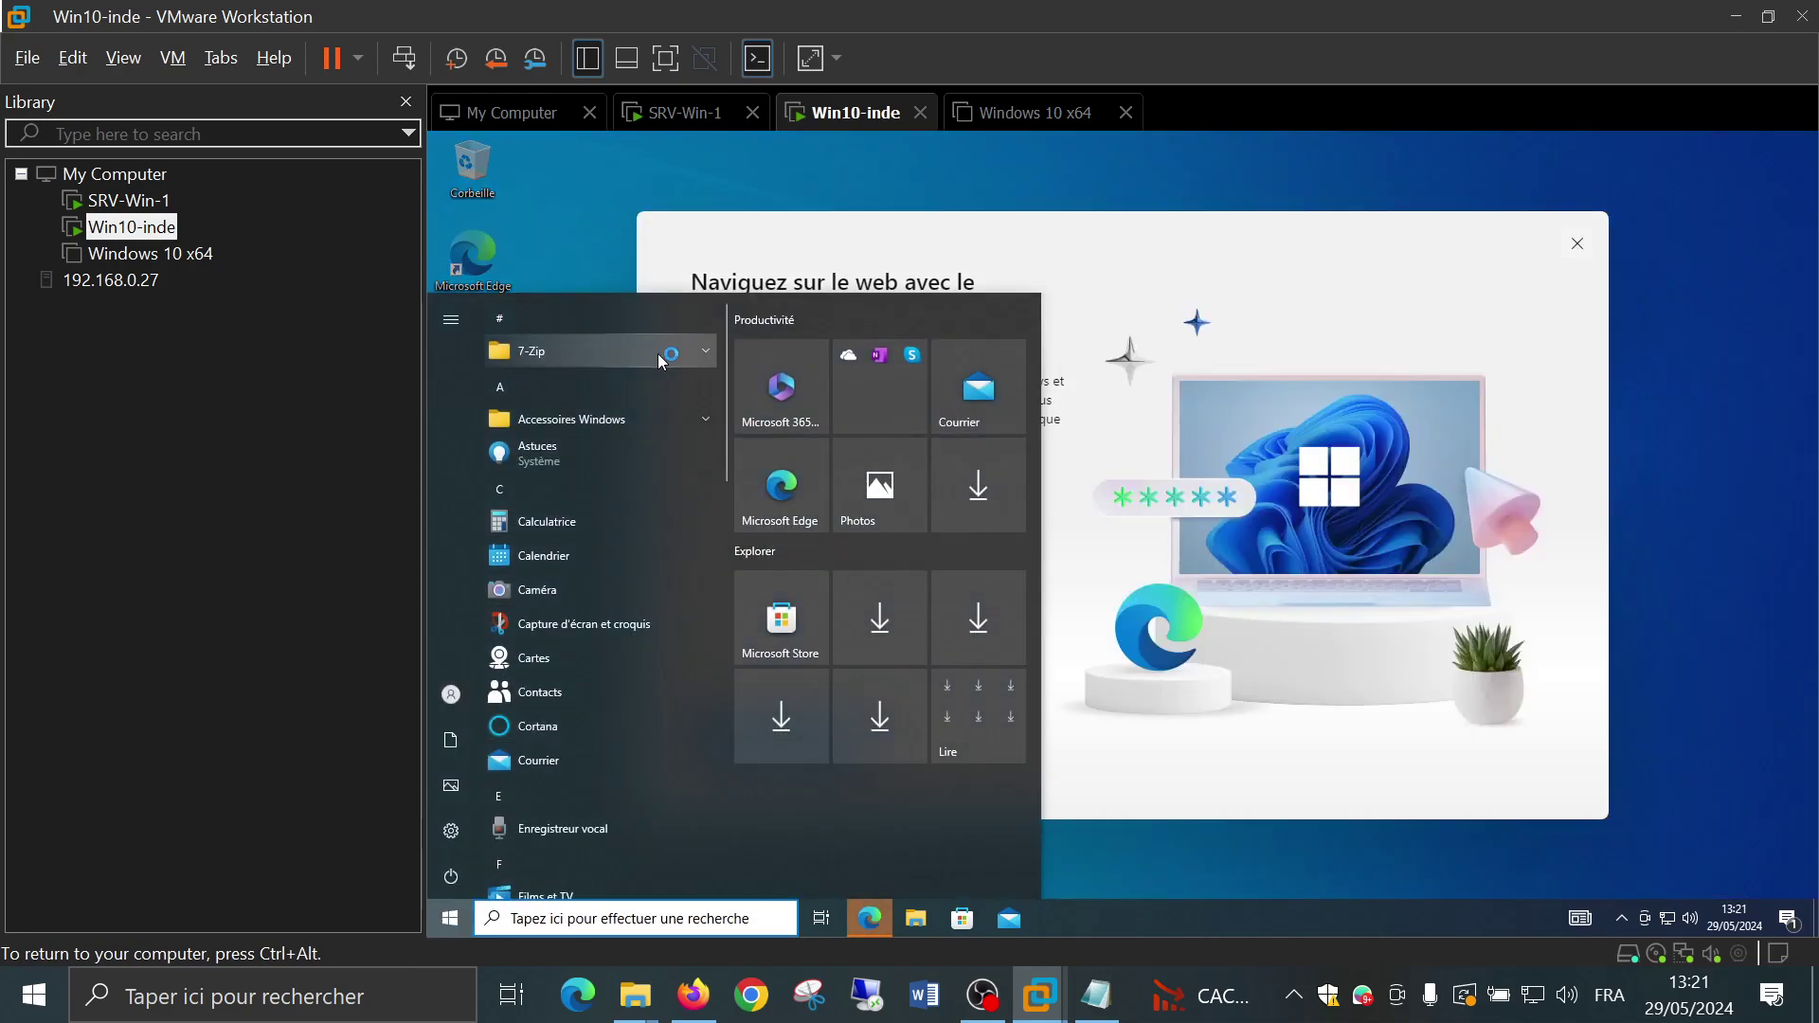
{"action": "scroll", "coordinate": [657, 355], "scroll_direction": "down", "scroll_amount": 10}
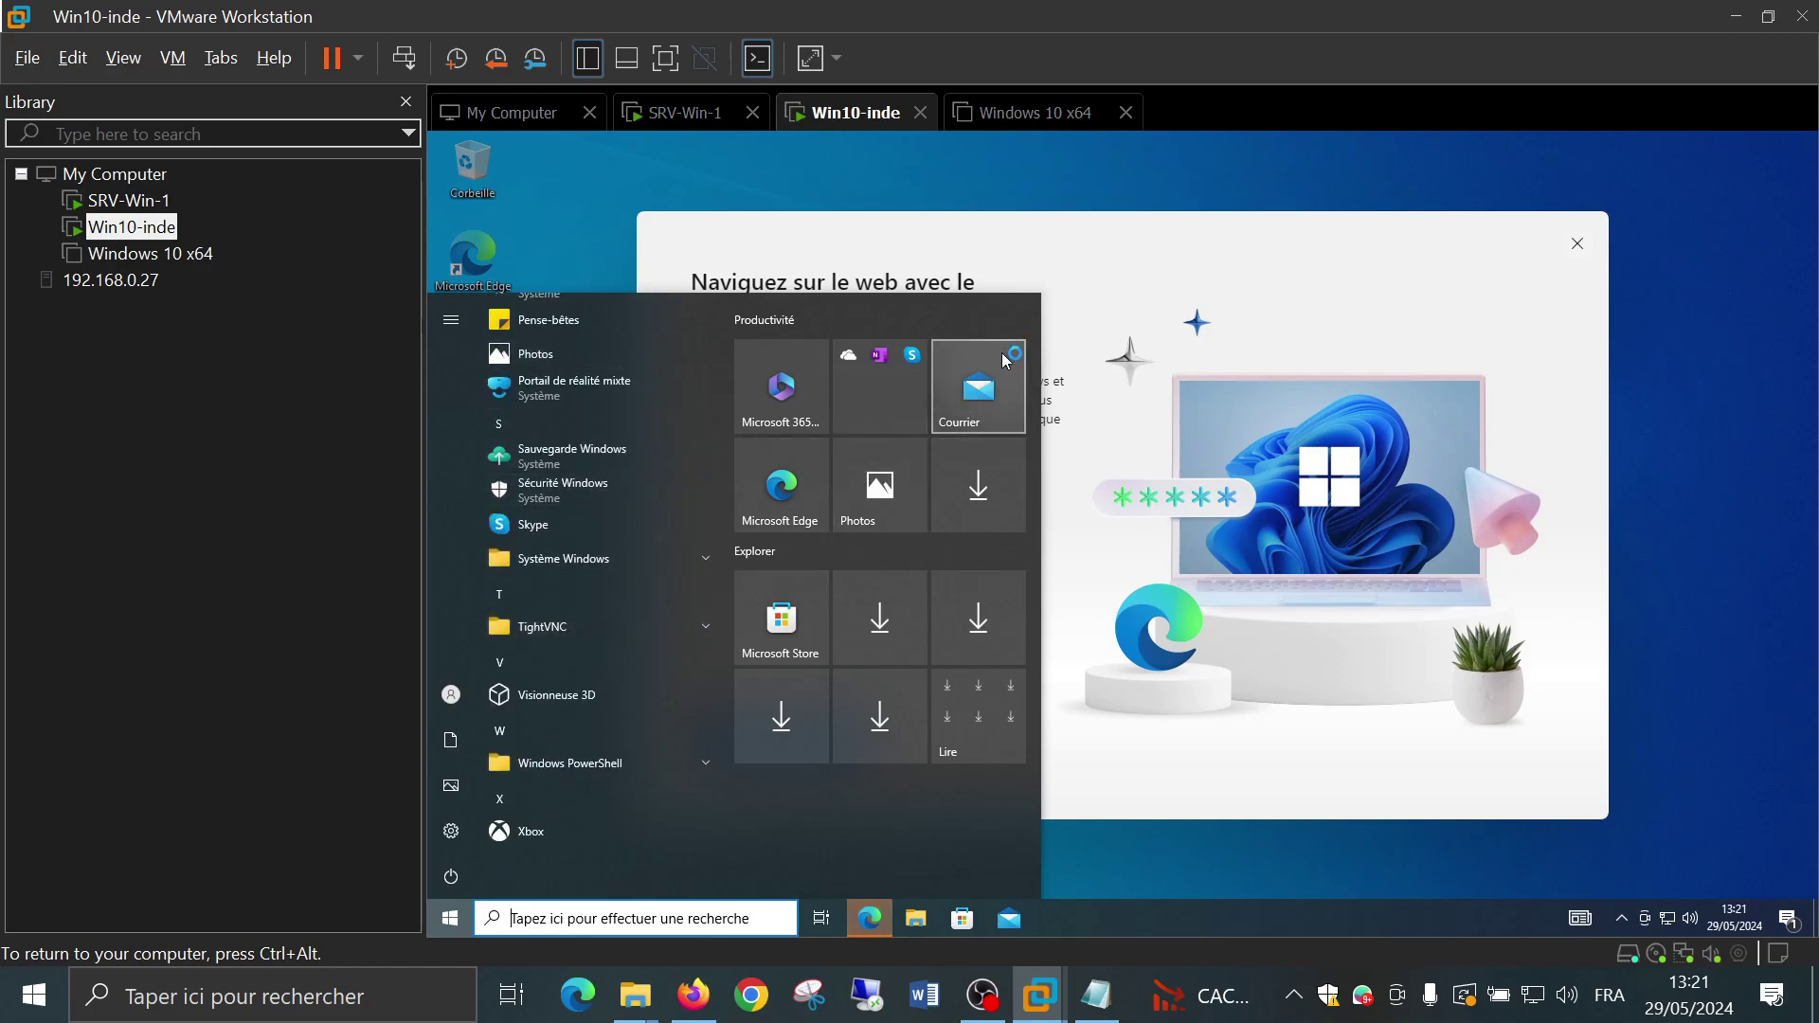
{"action": "left_click", "coordinate": [1156, 253]}
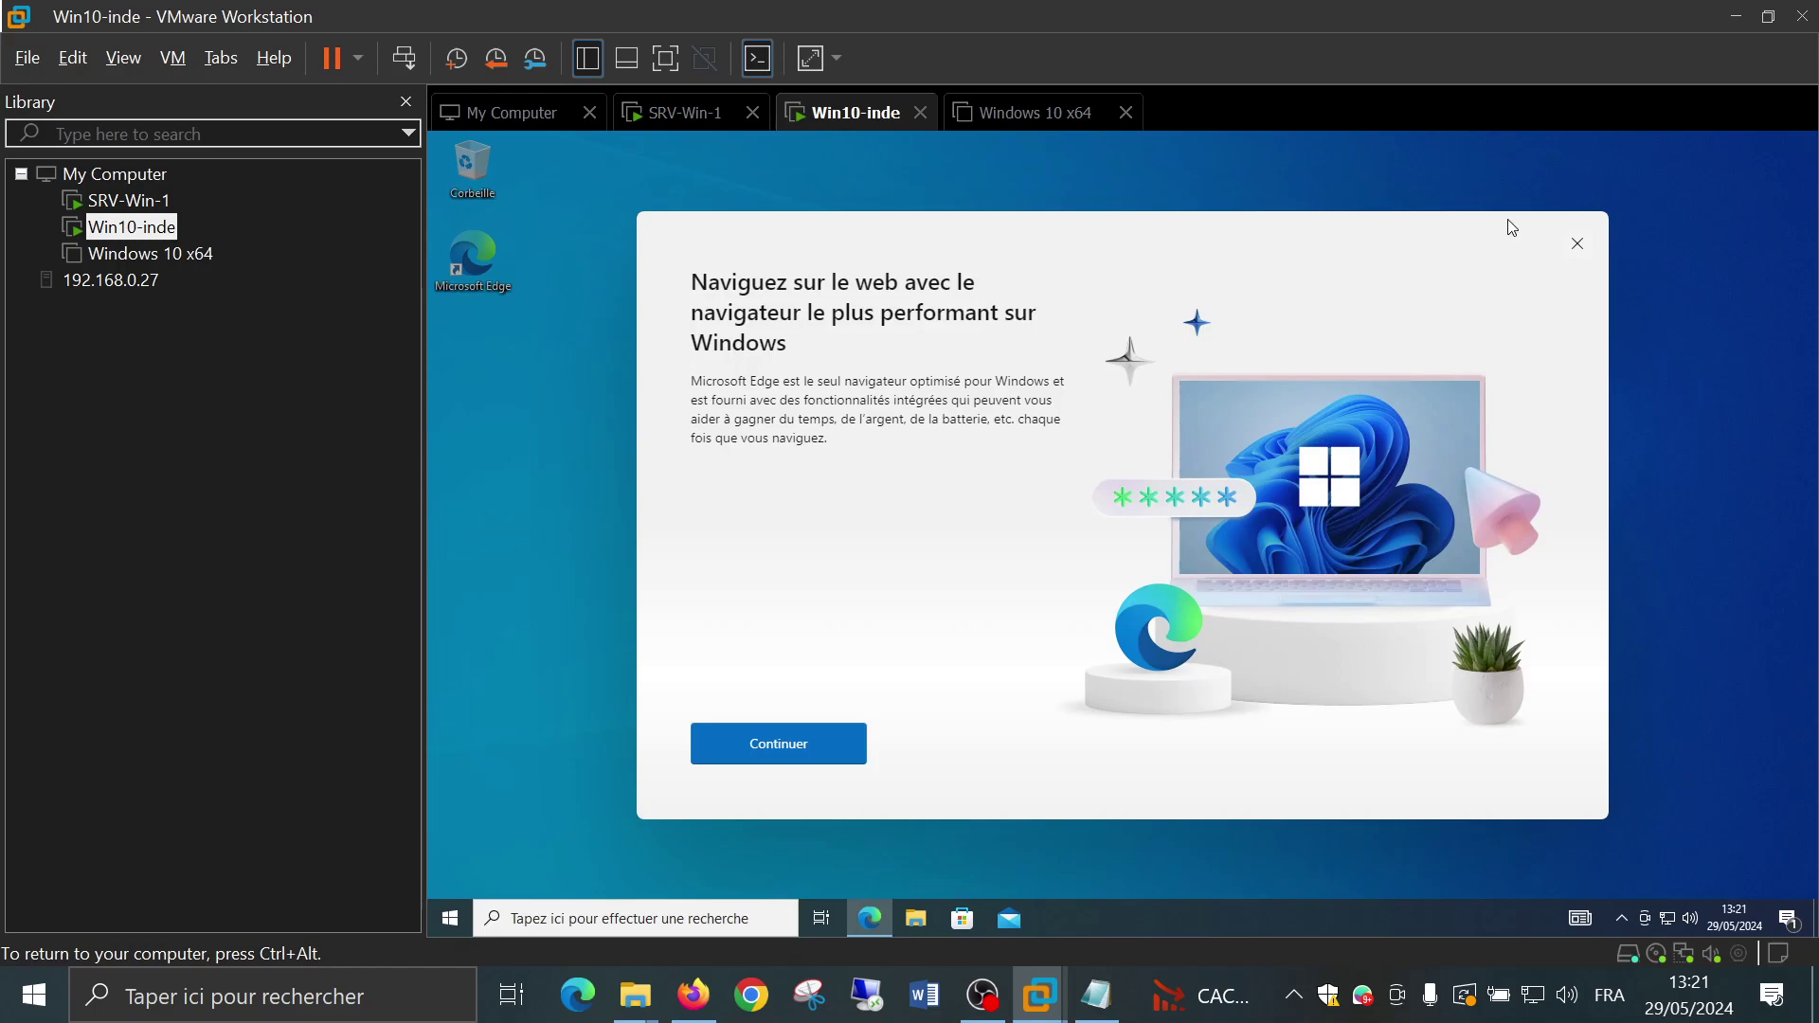
{"action": "left_click", "coordinate": [1578, 243]}
{"action": "left_click", "coordinate": [657, 918]}
Search 'nom' and open the 'Afficher le nom de votre PC' settings page
{"action": "type", "text": "nom"}
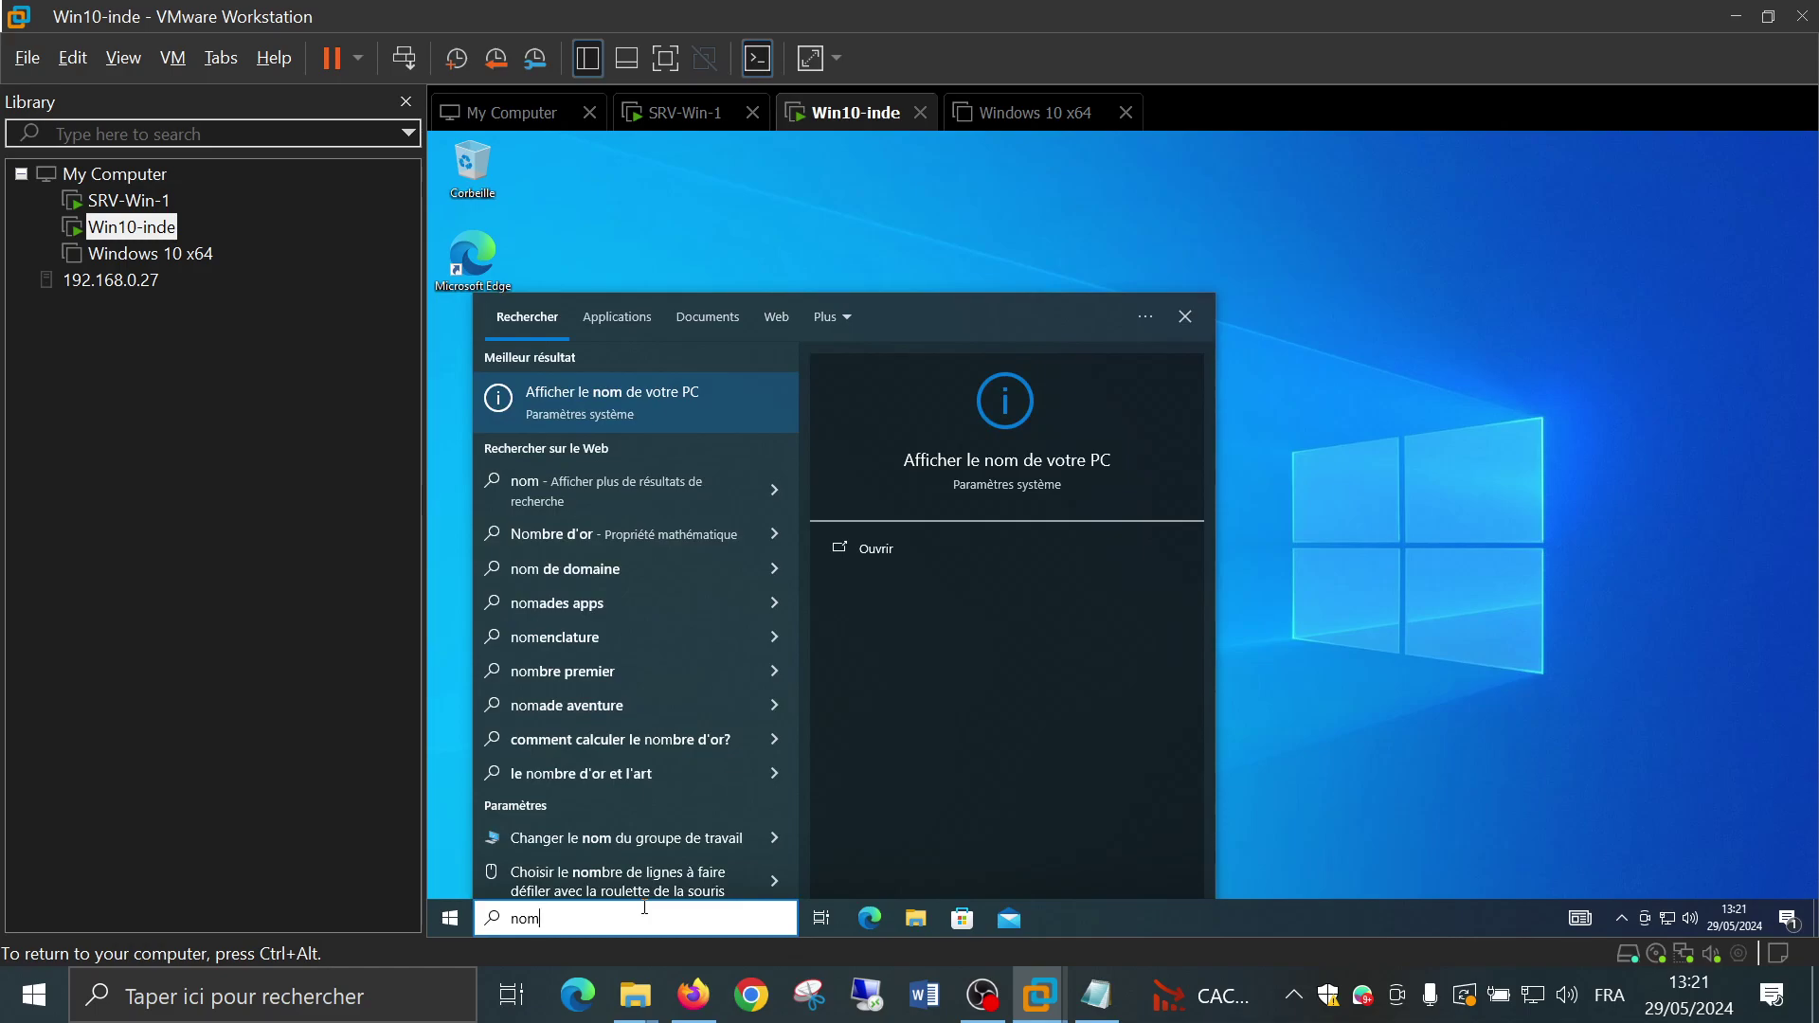
{"action": "key", "text": "Return"}
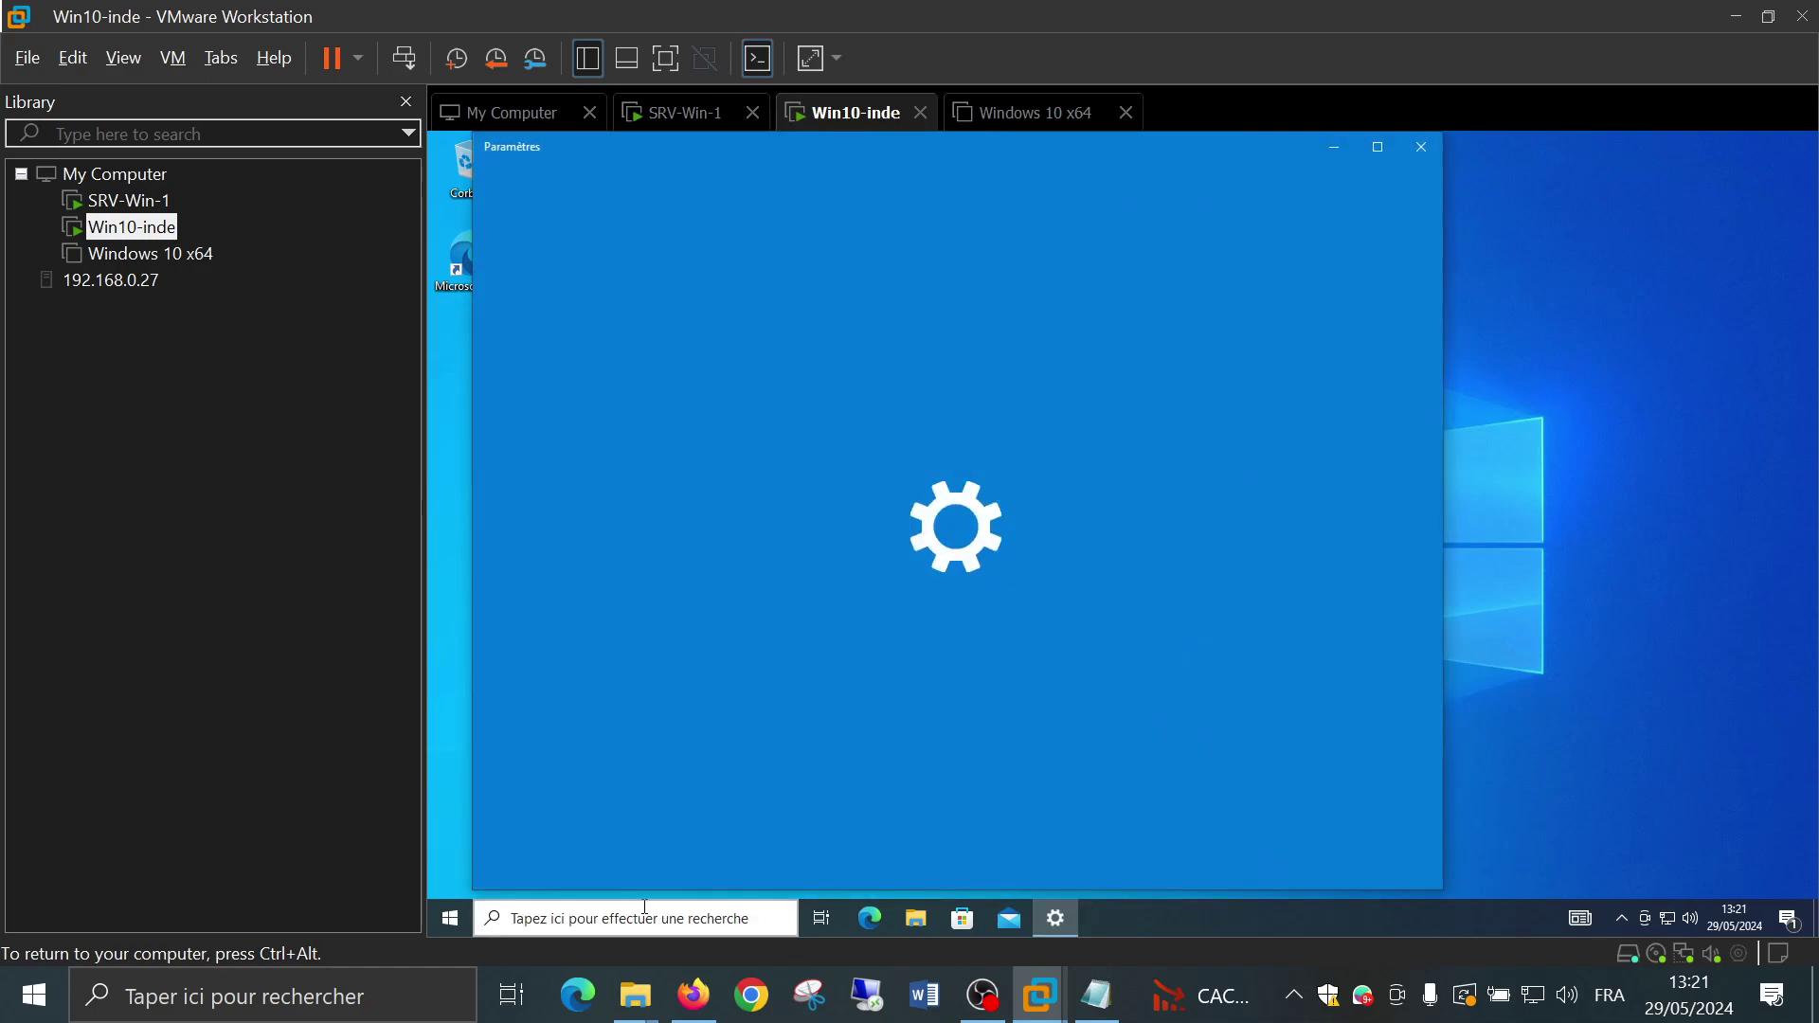
{"action": "scroll", "coordinate": [1032, 519], "scroll_direction": "down", "scroll_amount": 4}
{"action": "scroll", "coordinate": [1022, 511], "scroll_direction": "down", "scroll_amount": 3}
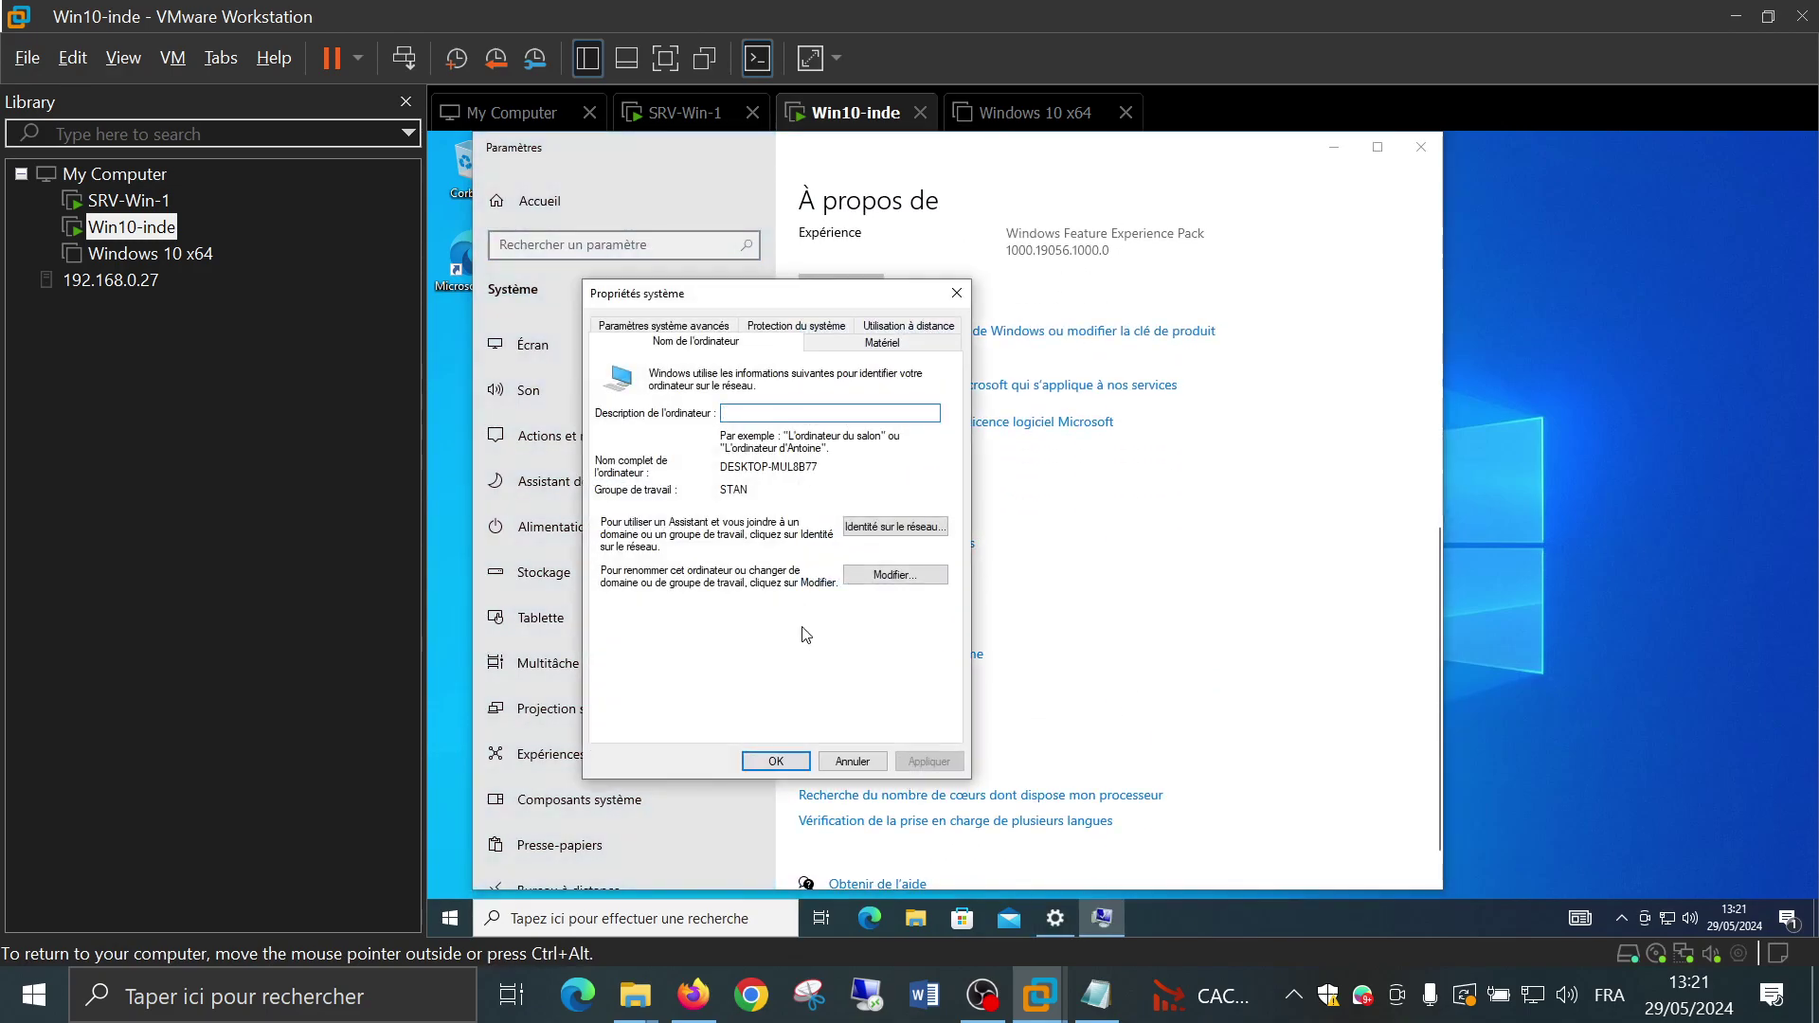
Leave the computer name DESKTOP-MUL8B77 and workgroup STAN unchanged, closing System Properties and Settings
{"action": "left_click", "coordinate": [894, 580]}
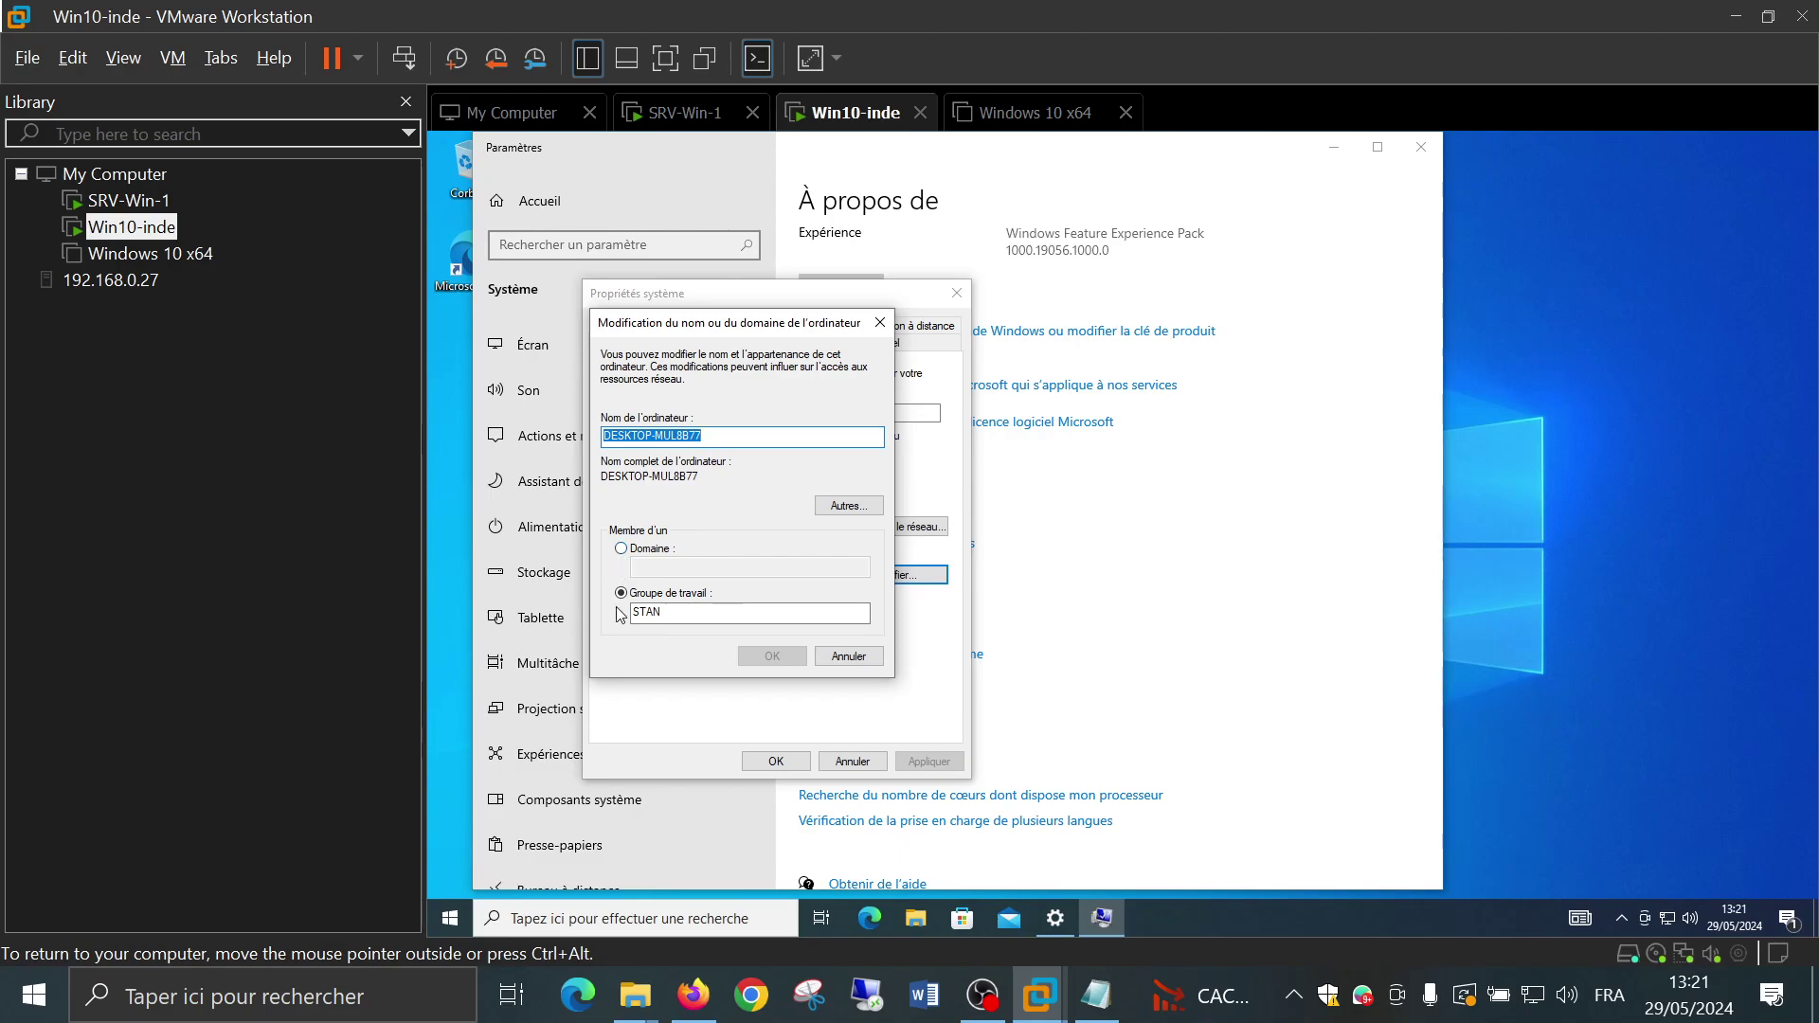
{"action": "left_click", "coordinate": [849, 656]}
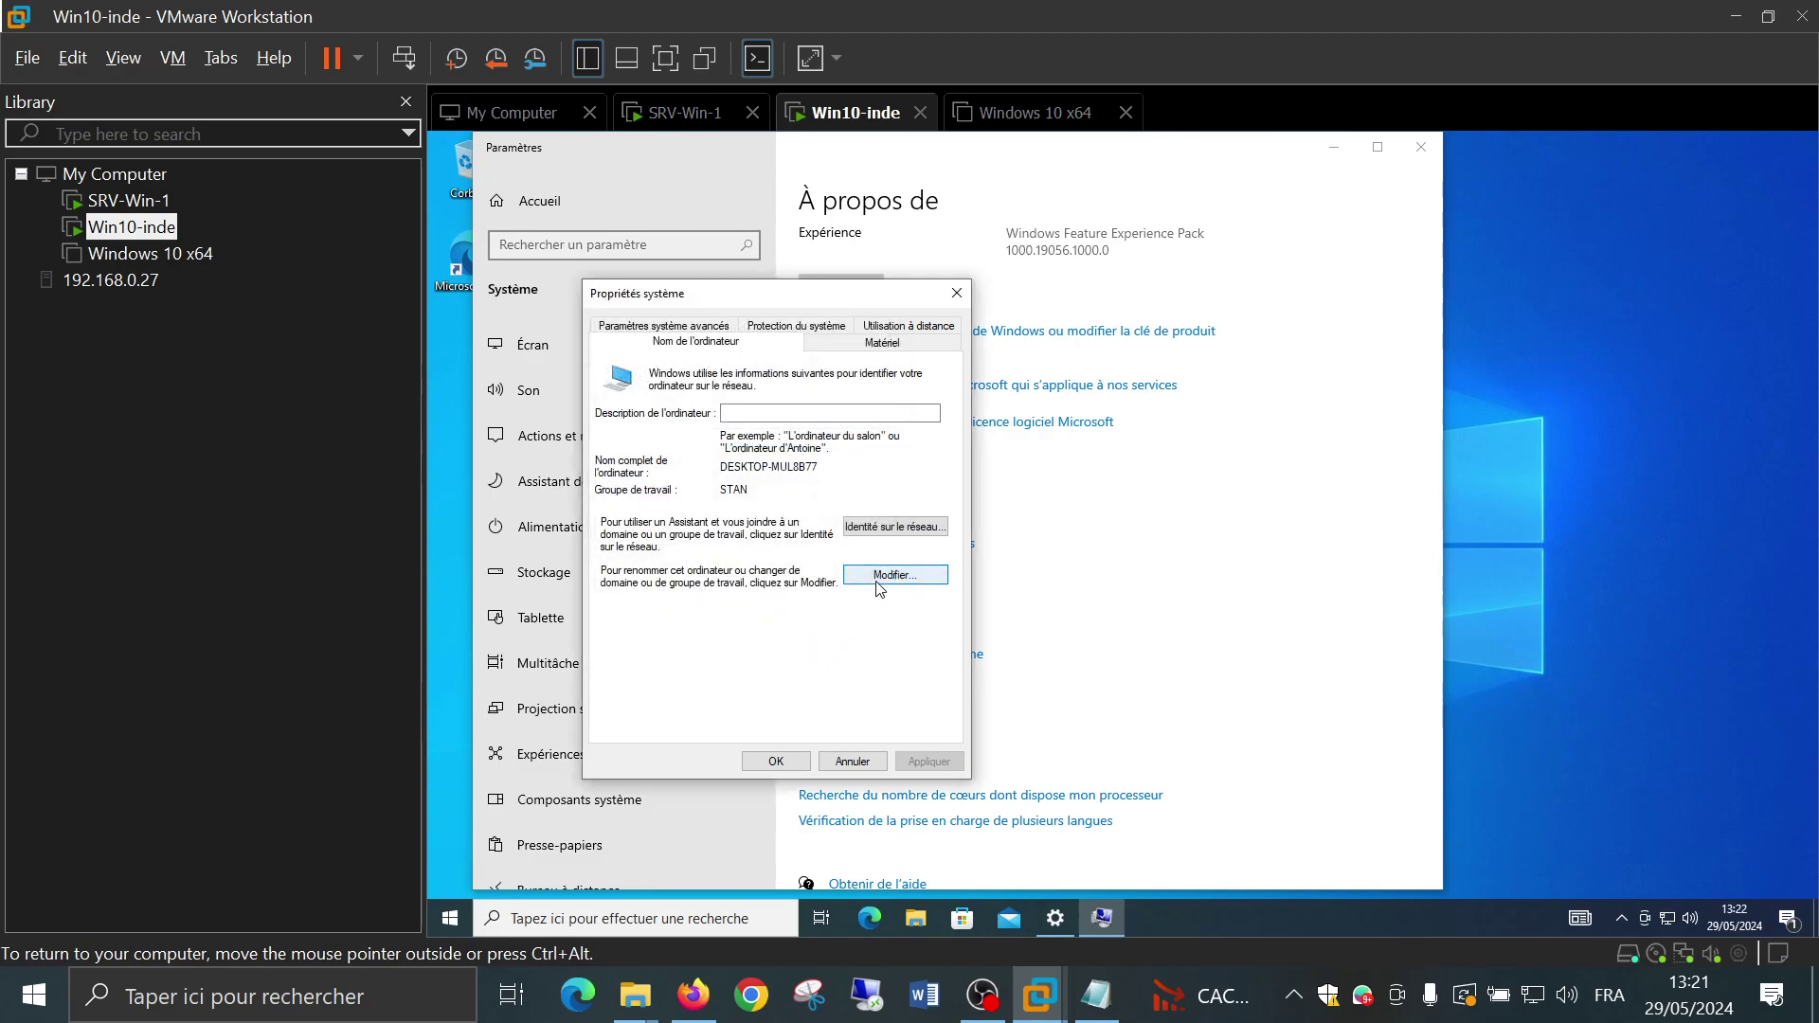
{"action": "left_click", "coordinate": [772, 762]}
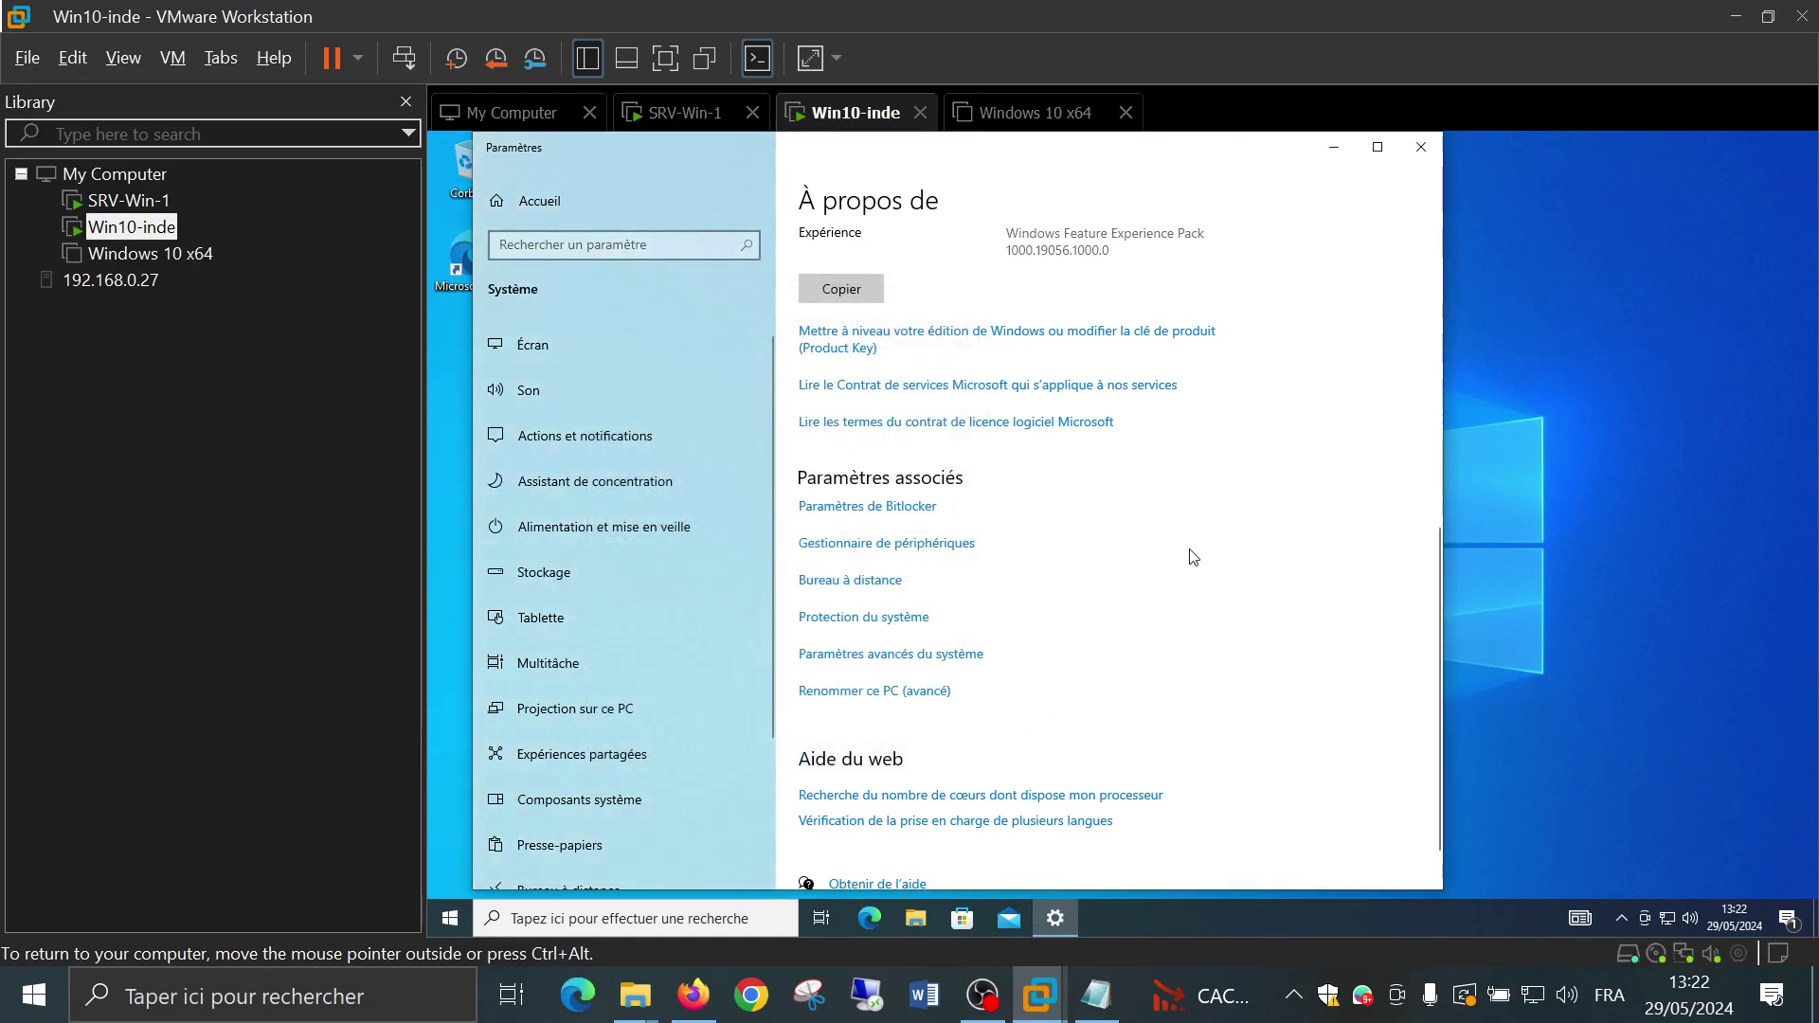
{"action": "left_click", "coordinate": [1422, 151]}
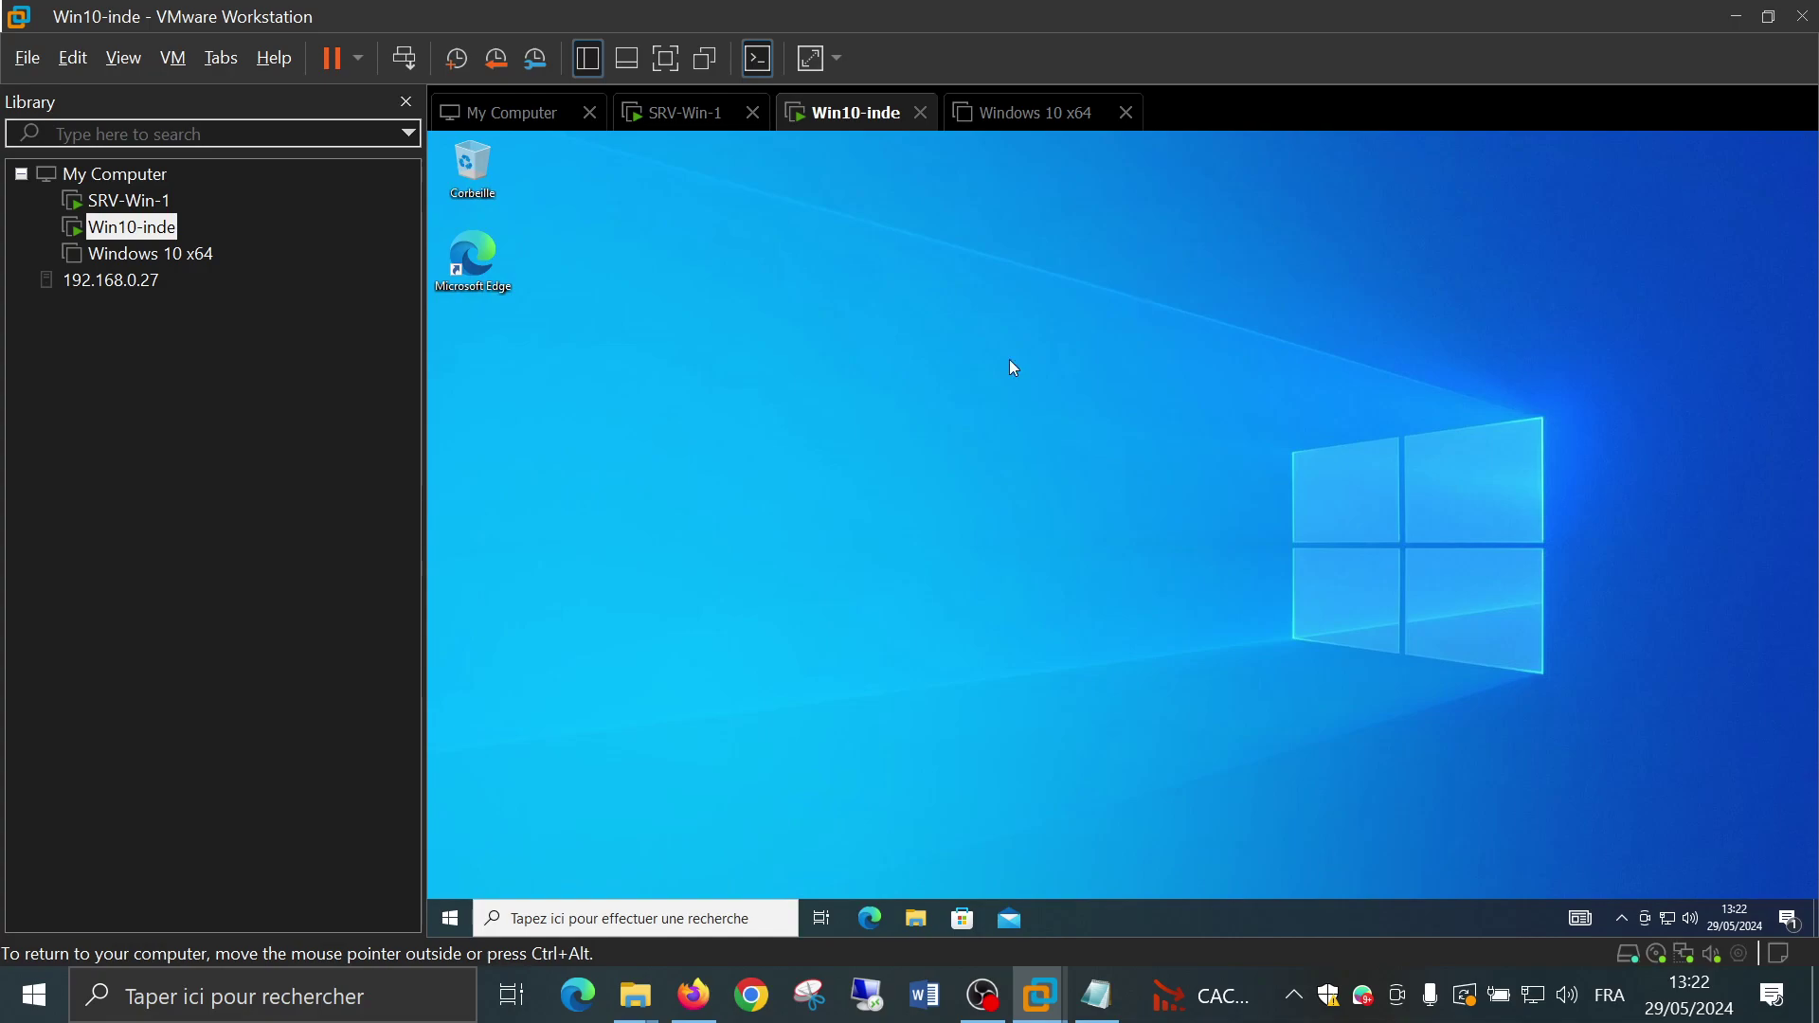
Search the guest for 'exec' so Exécuter appears as the best match
{"action": "left_click", "coordinate": [592, 915]}
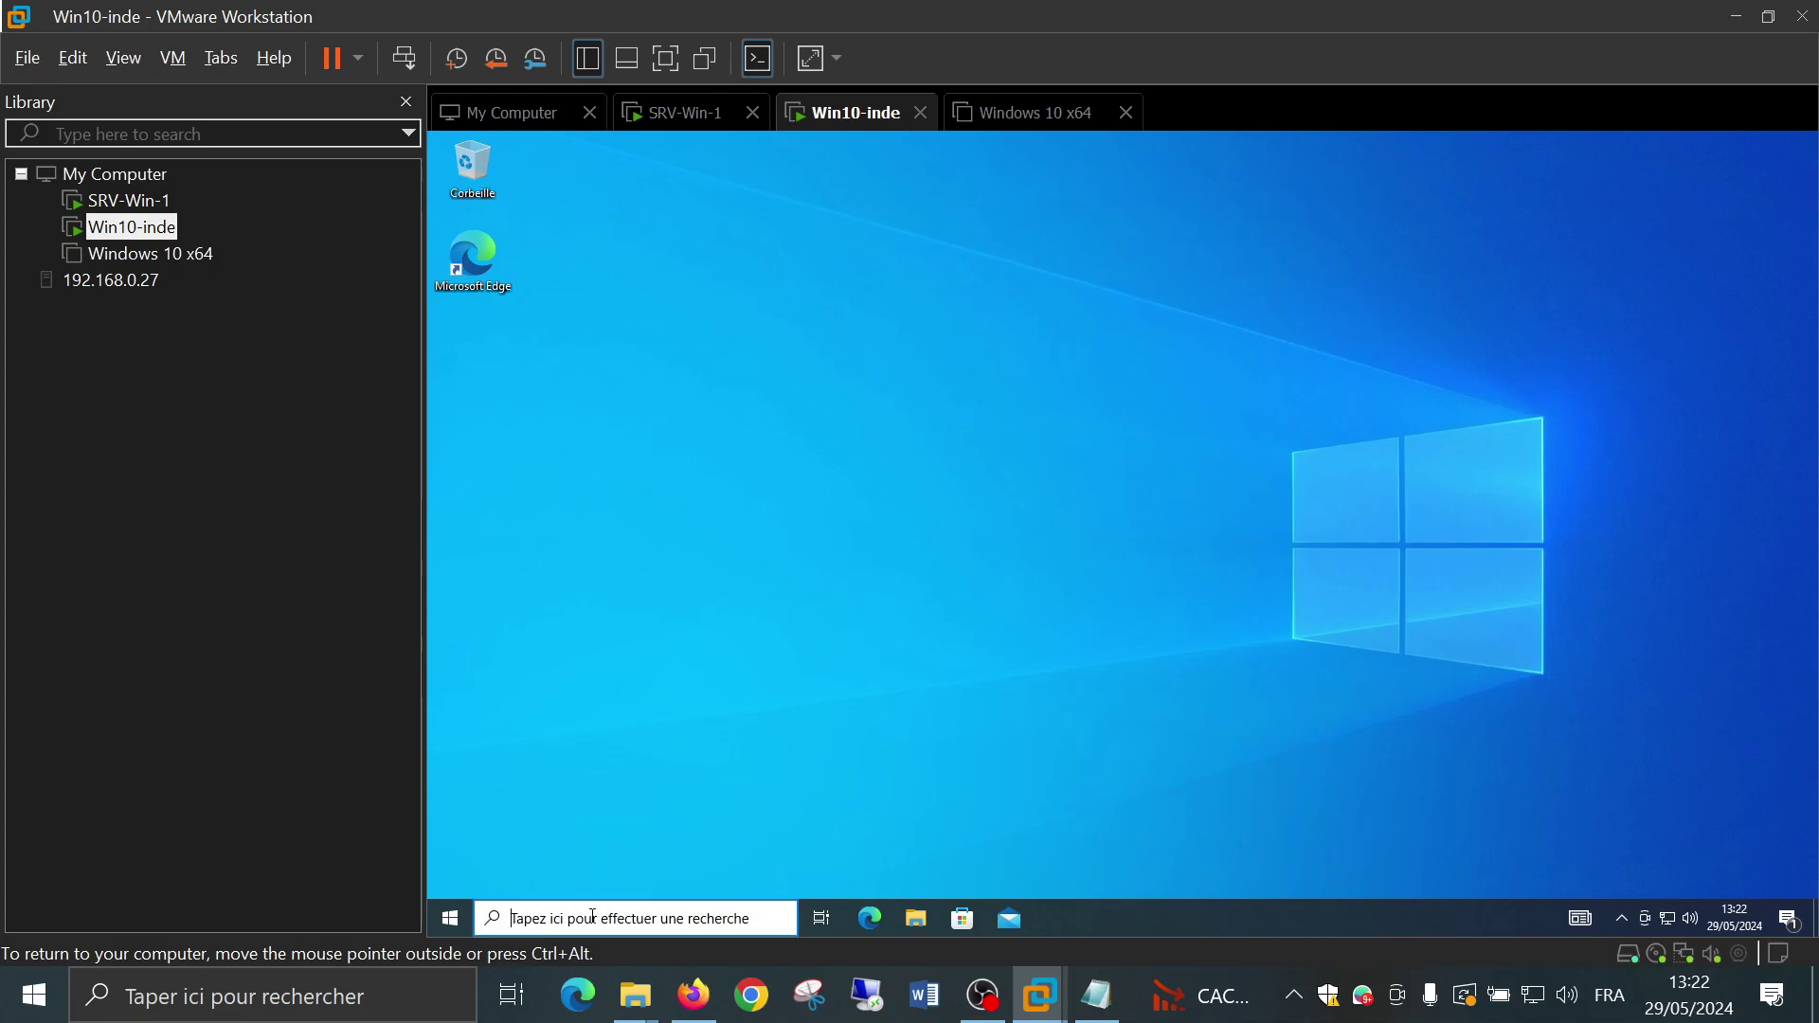
{"action": "type", "text": "exec"}
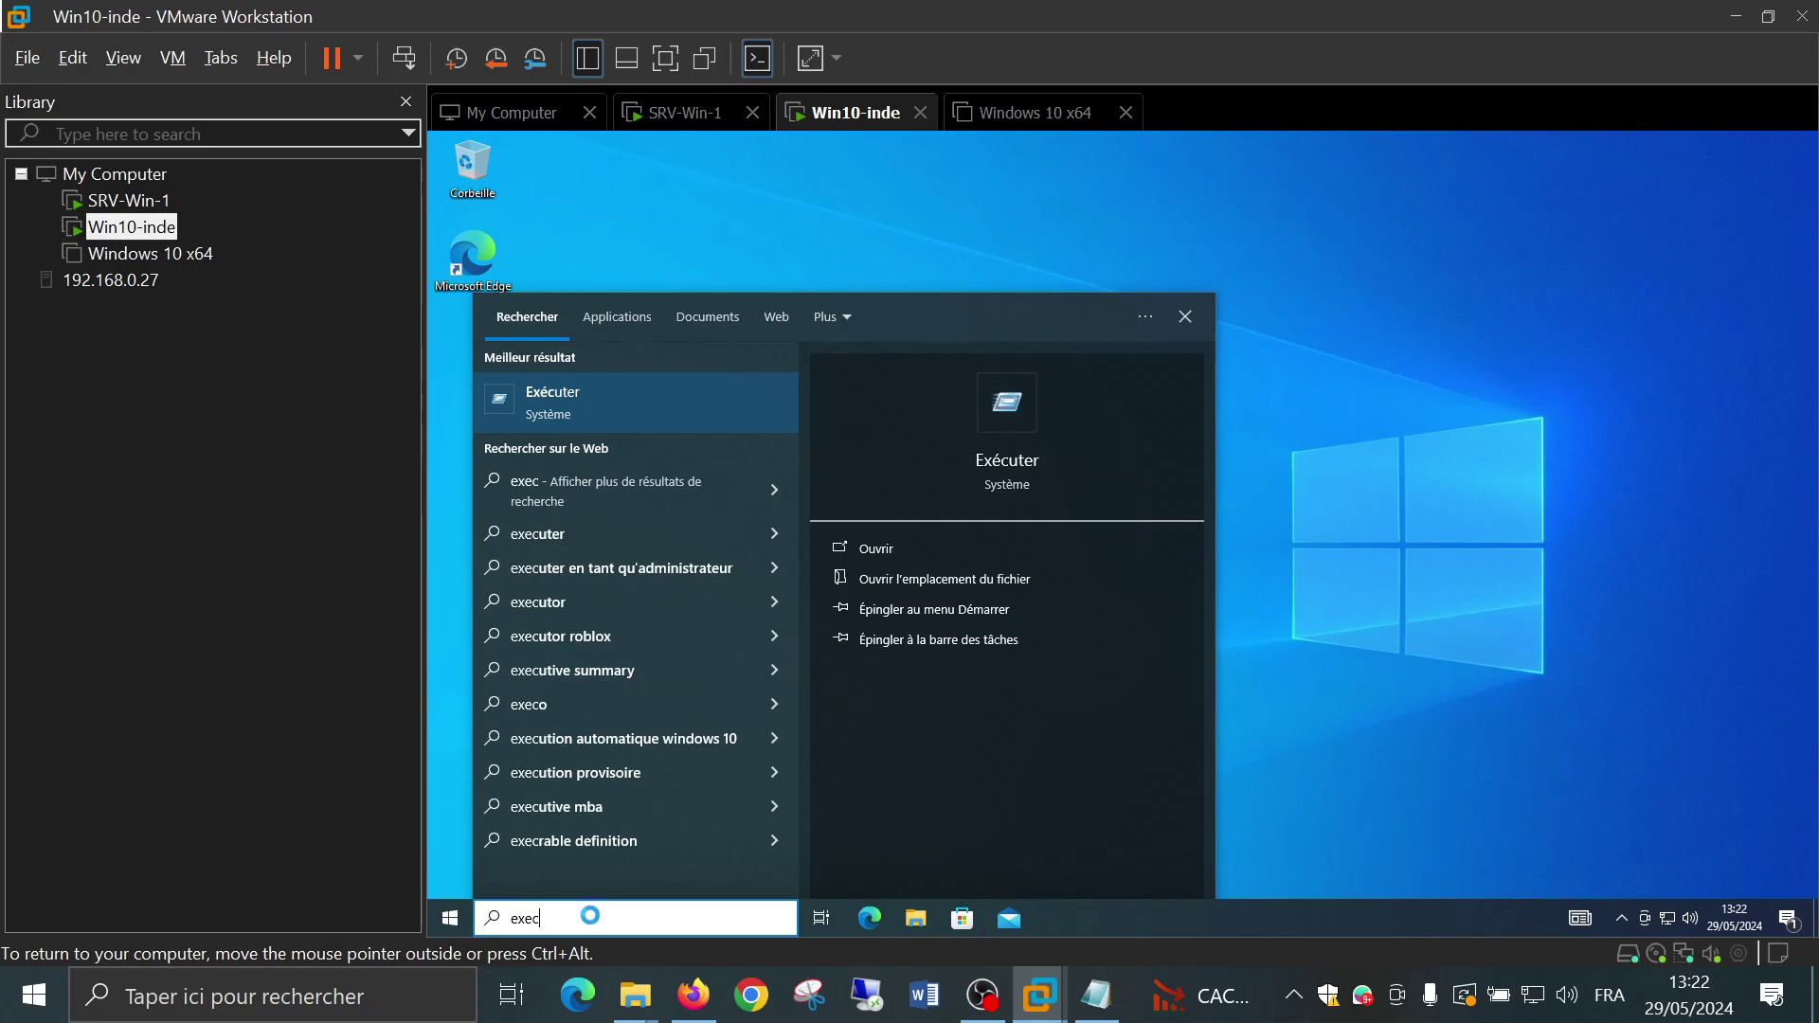
Open Exécuter and run ncpa.cpl to launch the Network Connections panel
{"action": "key", "text": "Return"}
{"action": "type", "text": "ncpa.cpl"}
{"action": "key", "text": "Return"}
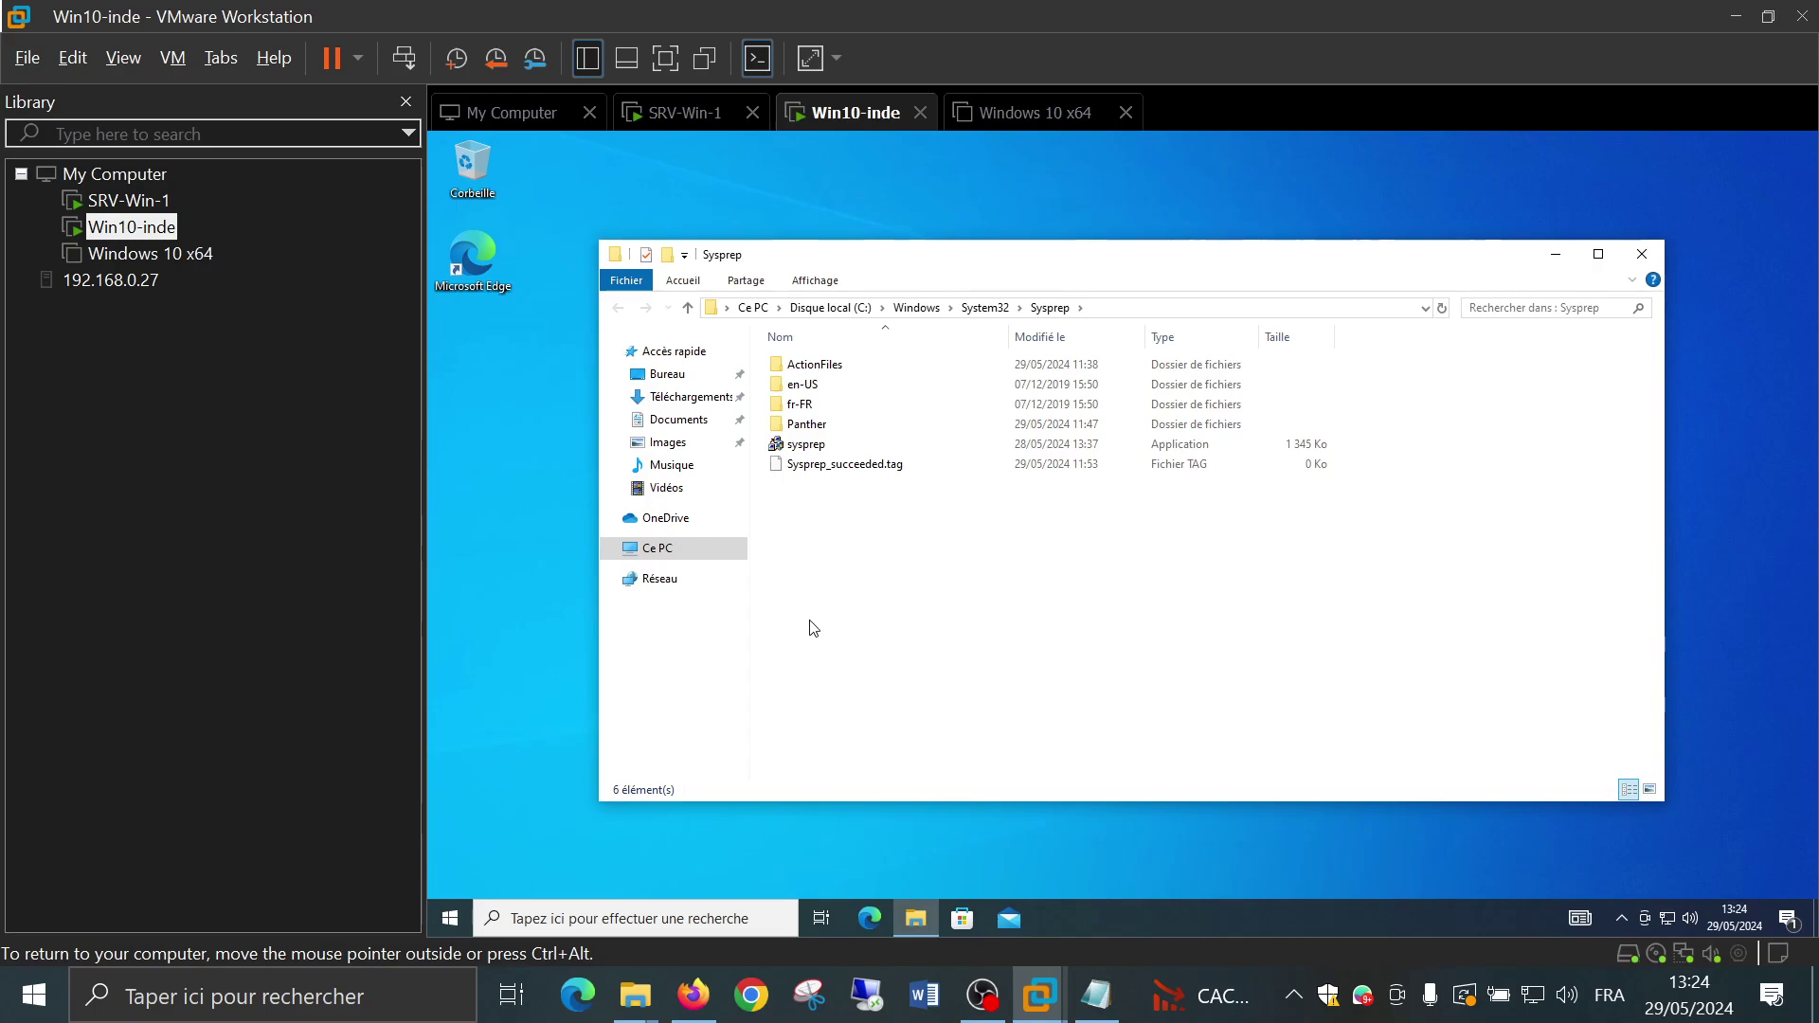
Run sysprep with 'Entrer en mode d'audit système' as cleanup action and Redémarrer
{"action": "double_click", "coordinate": [806, 445]}
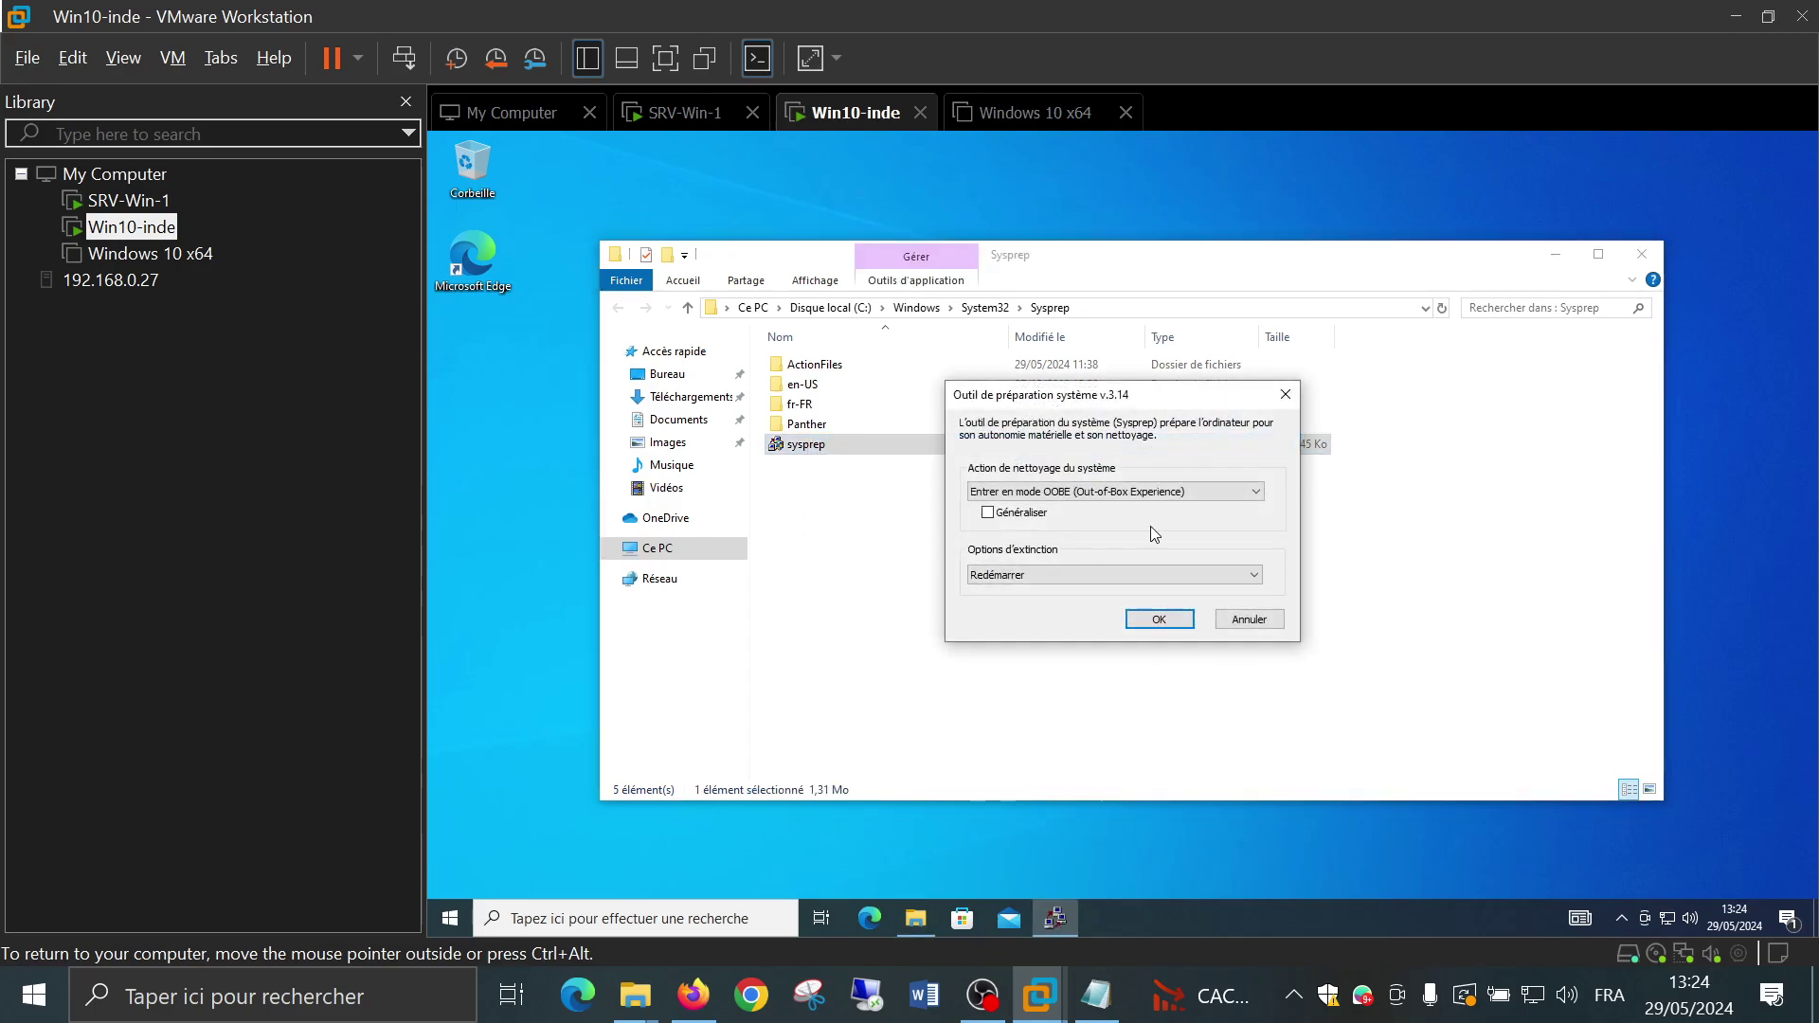
{"action": "left_click", "coordinate": [1171, 494]}
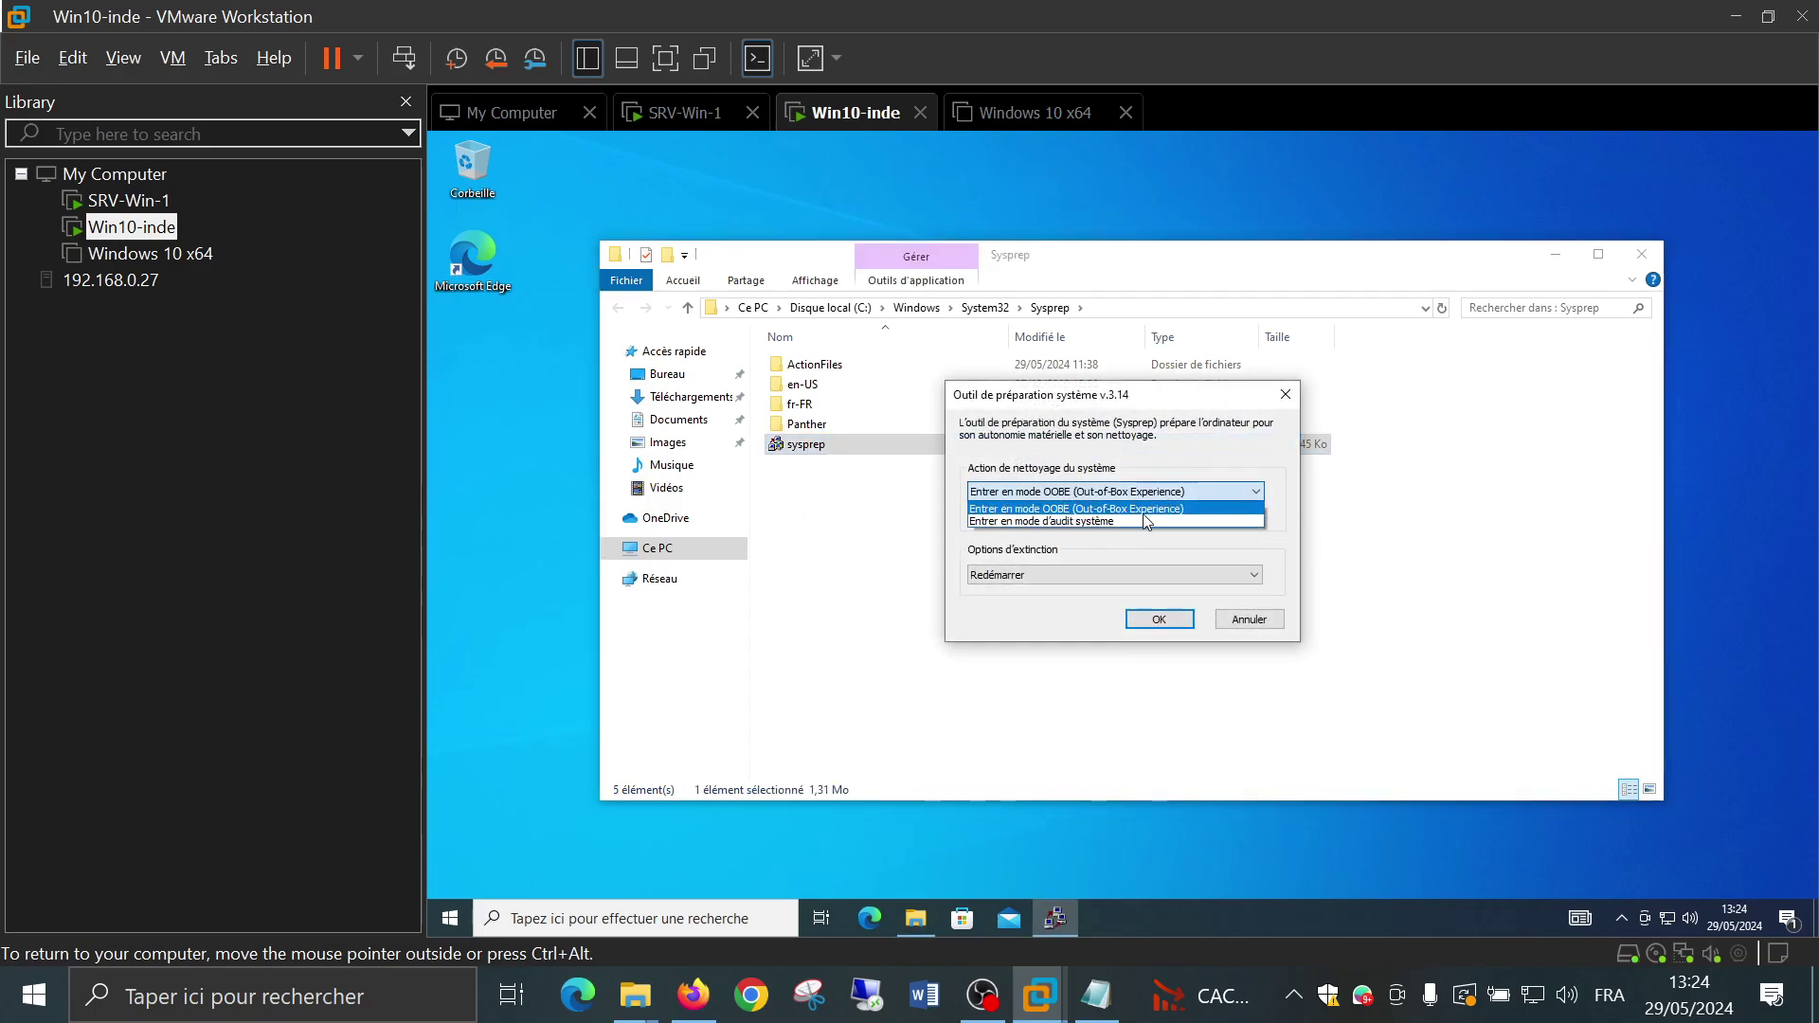
{"action": "left_click", "coordinate": [1141, 521]}
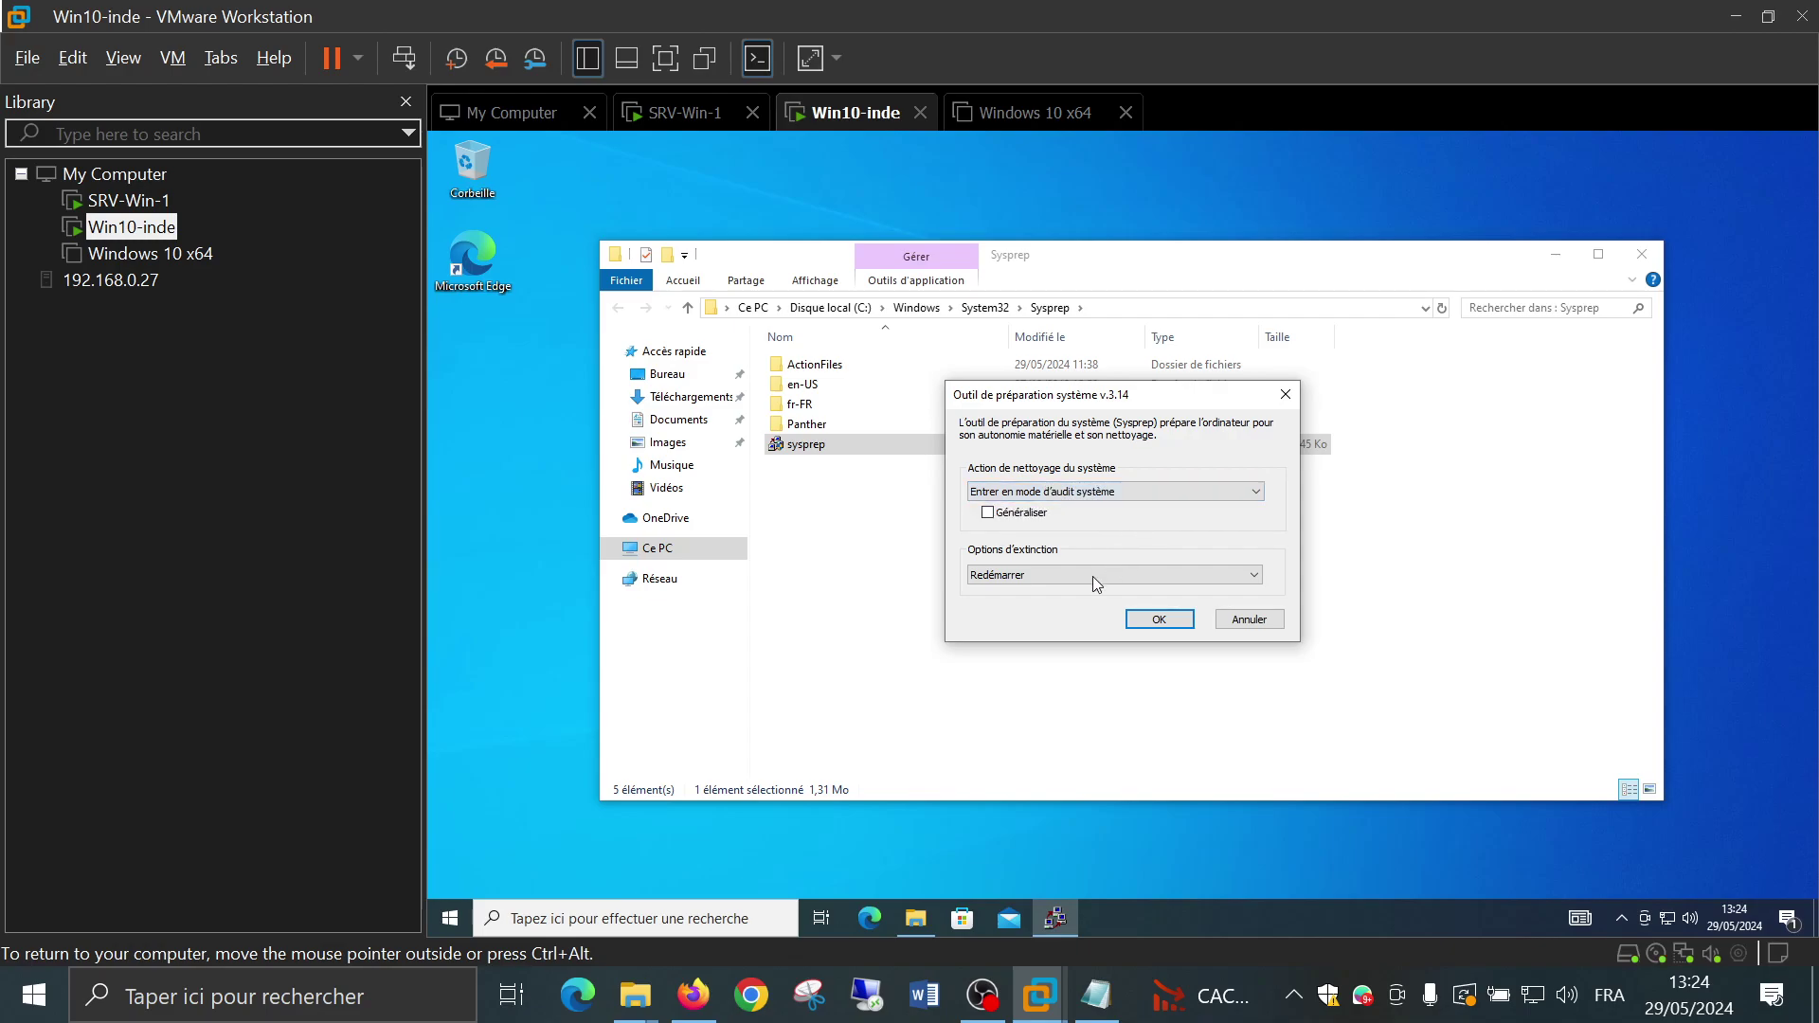
{"action": "left_click", "coordinate": [1157, 620]}
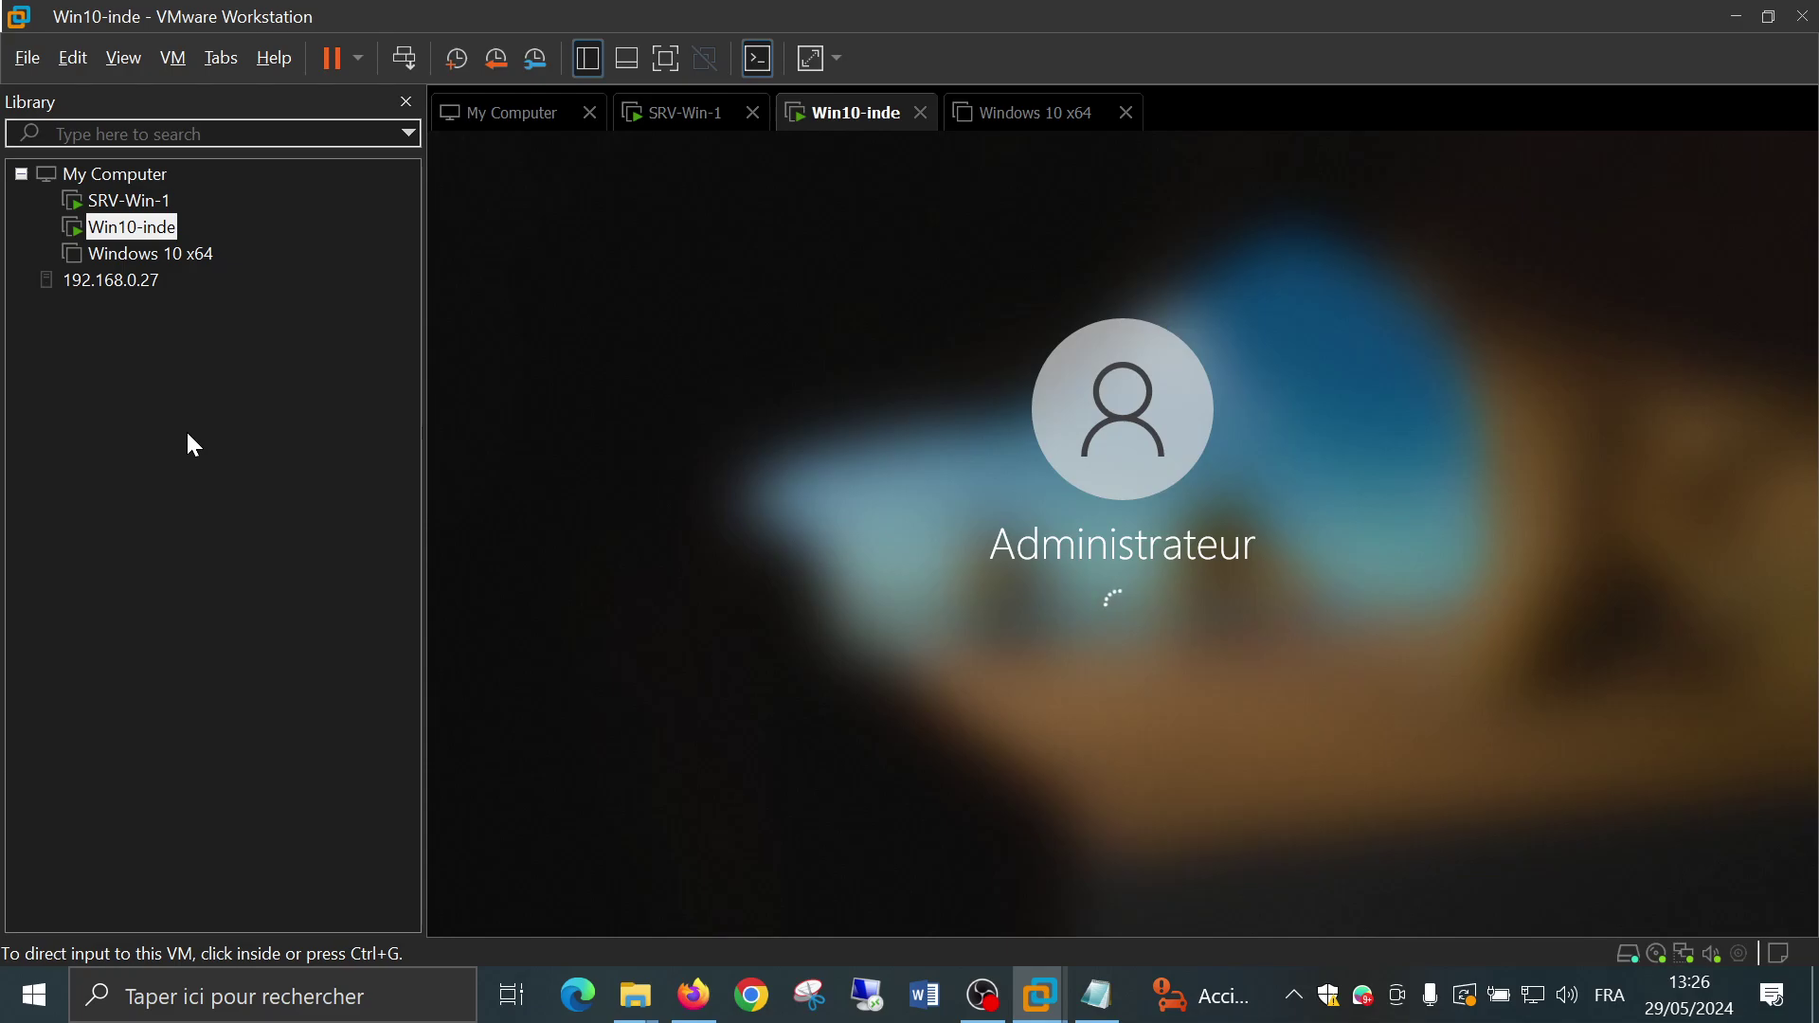
Power on the Windows 10 x64 VM and bring up its sign-in screen
{"action": "left_click", "coordinate": [151, 255]}
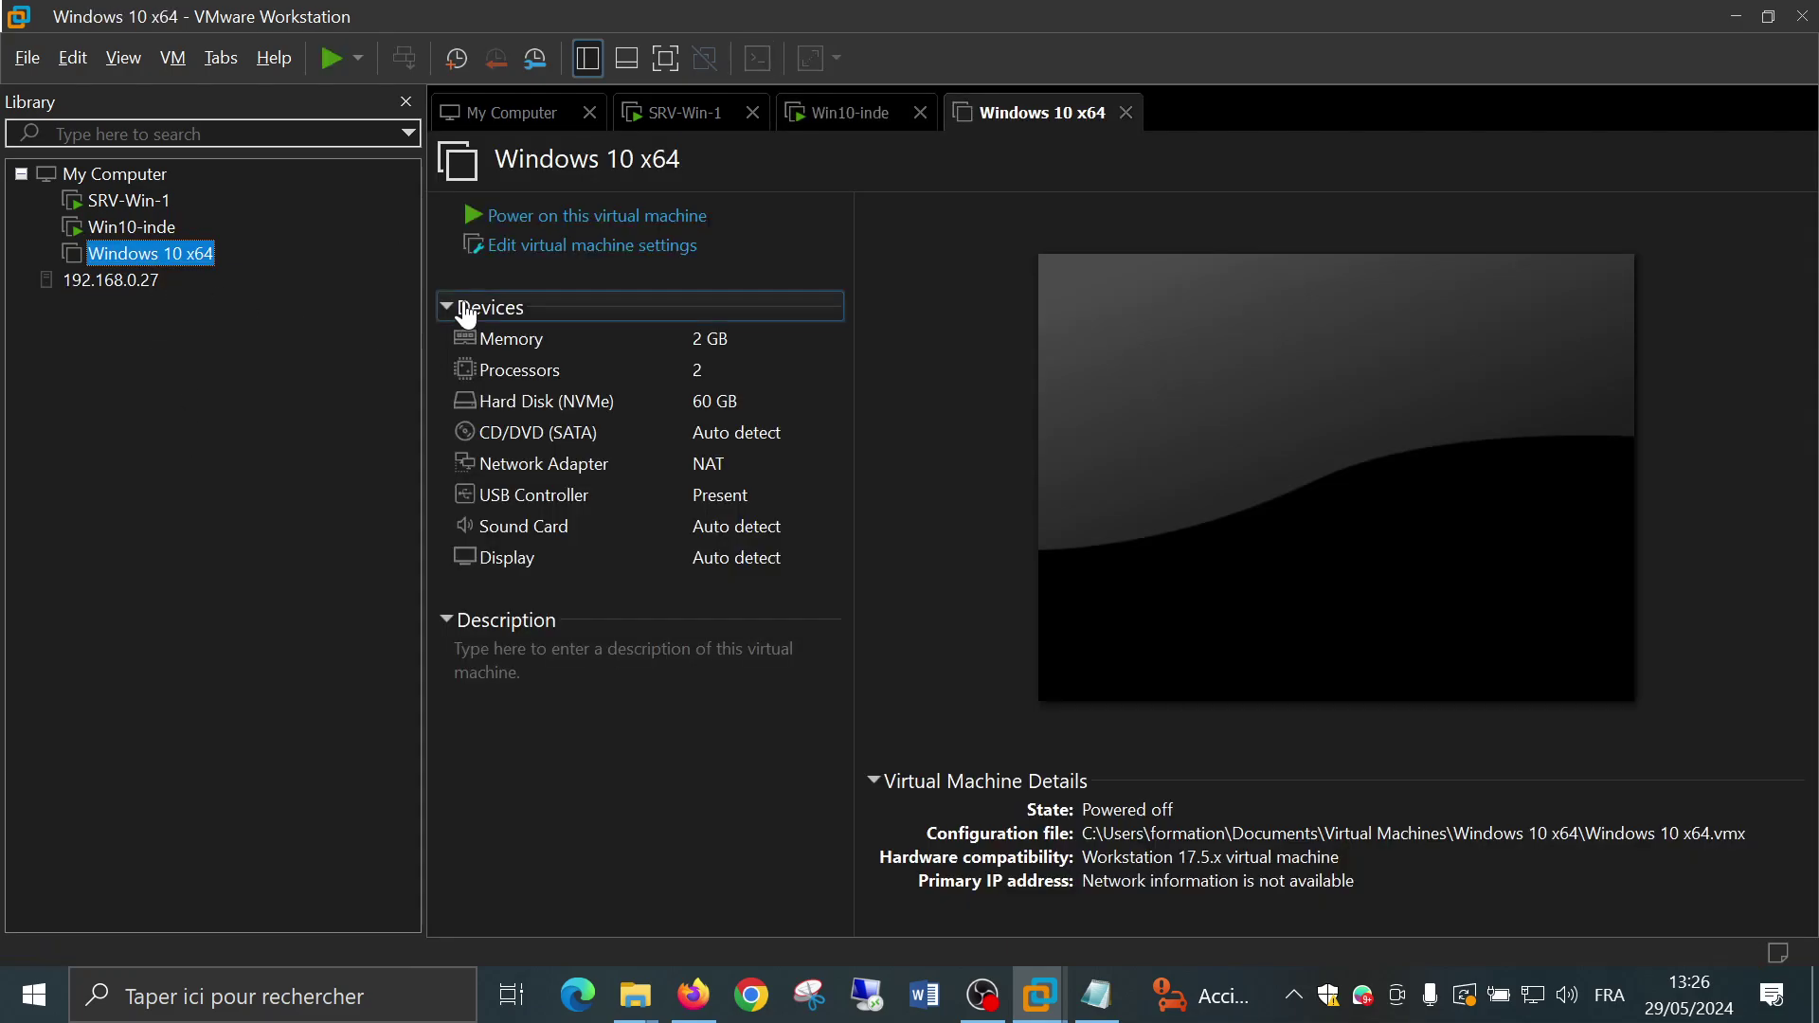
{"action": "left_click", "coordinate": [530, 216]}
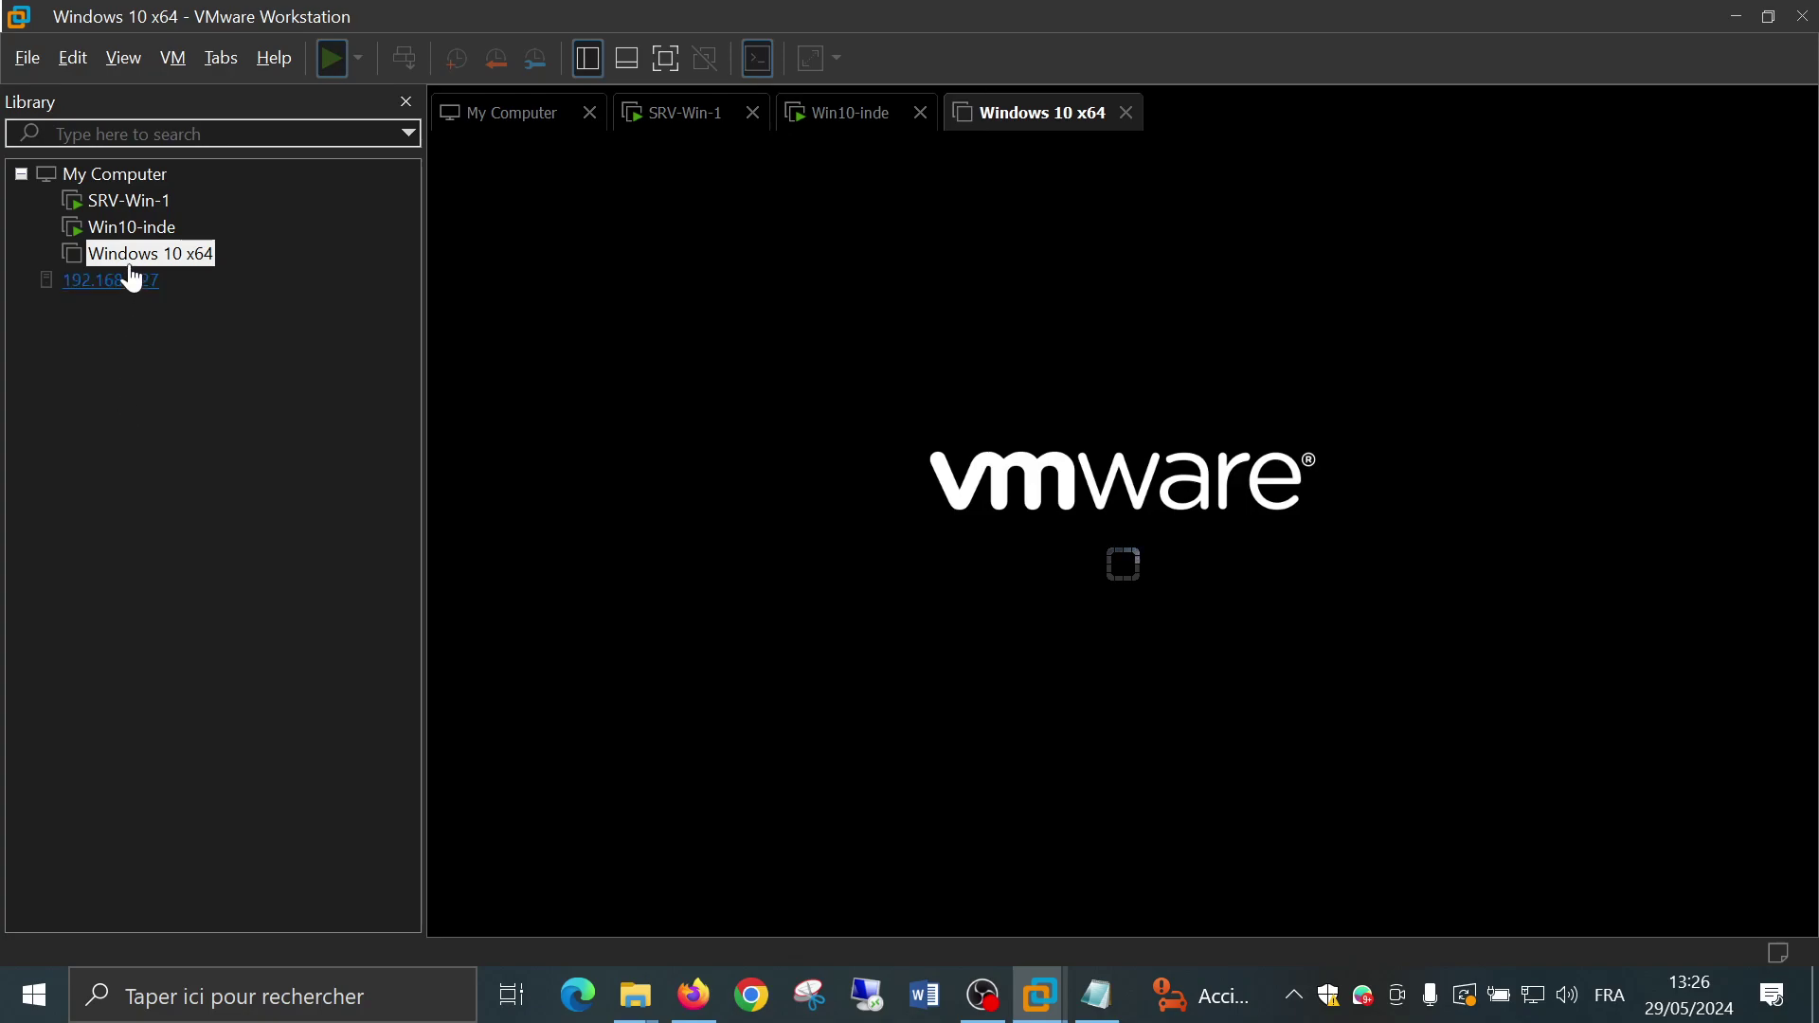
{"action": "left_click", "coordinate": [132, 228]}
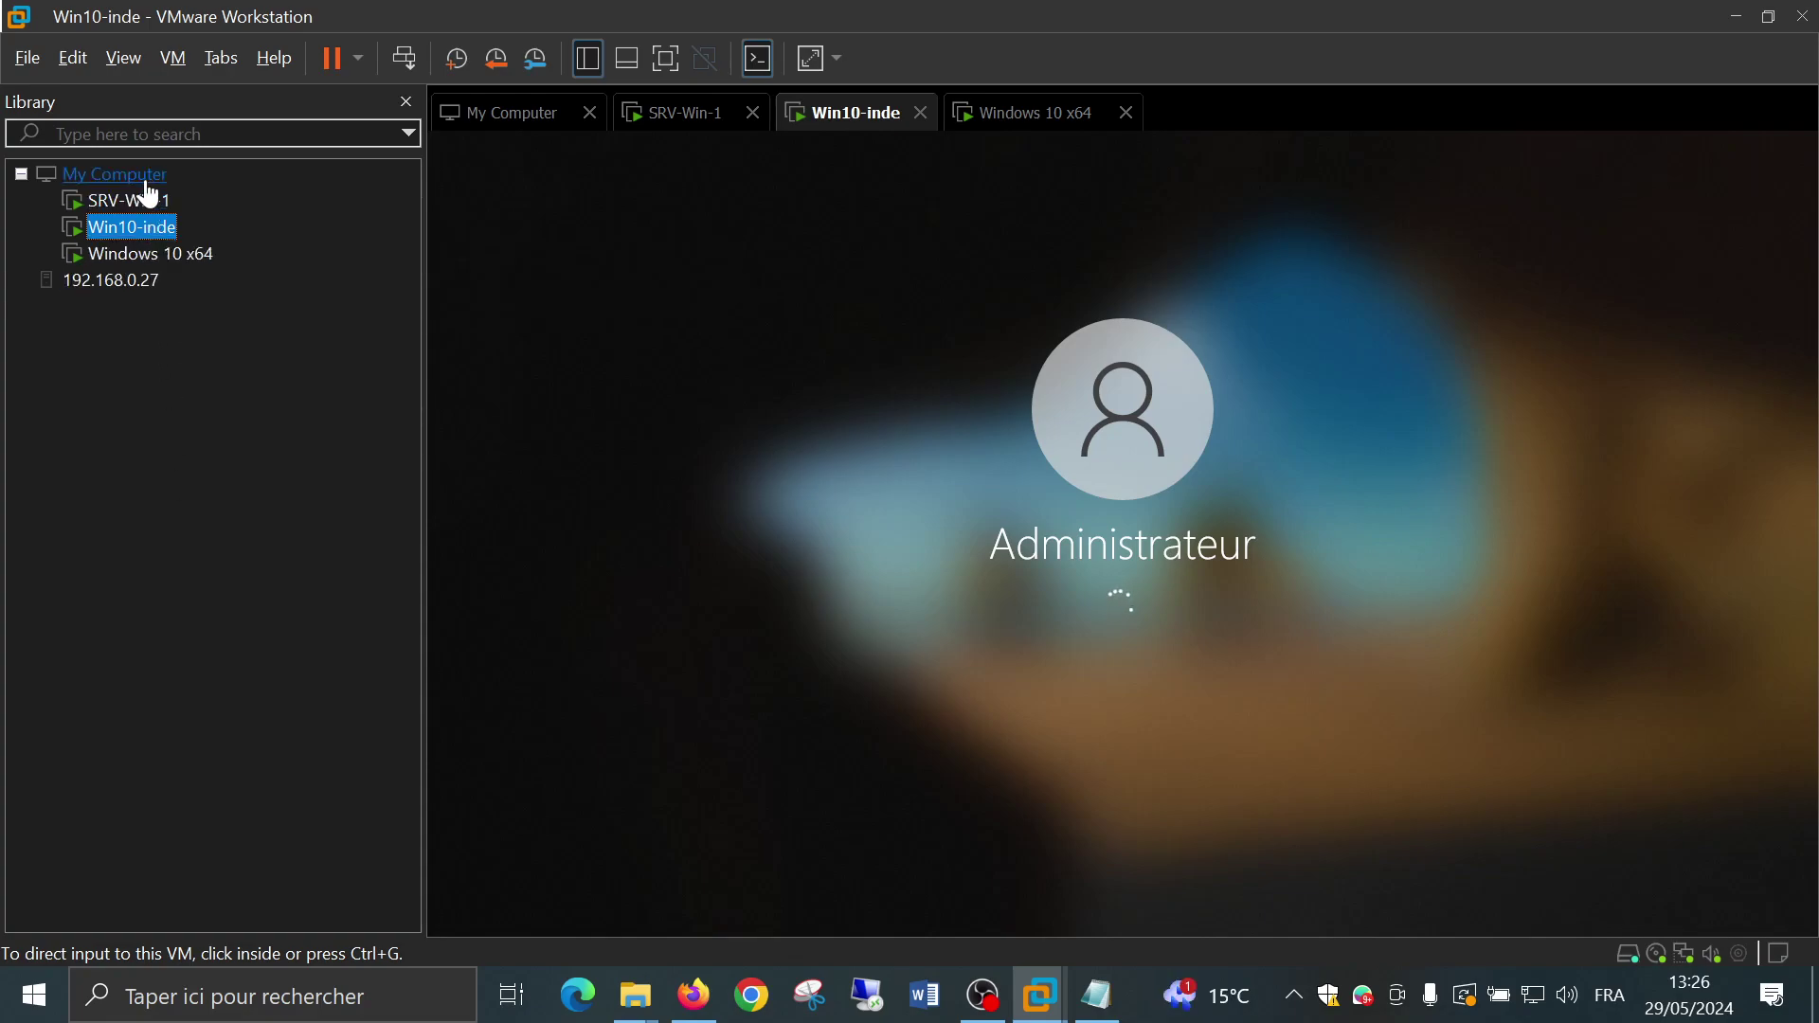
{"action": "left_click", "coordinate": [159, 253]}
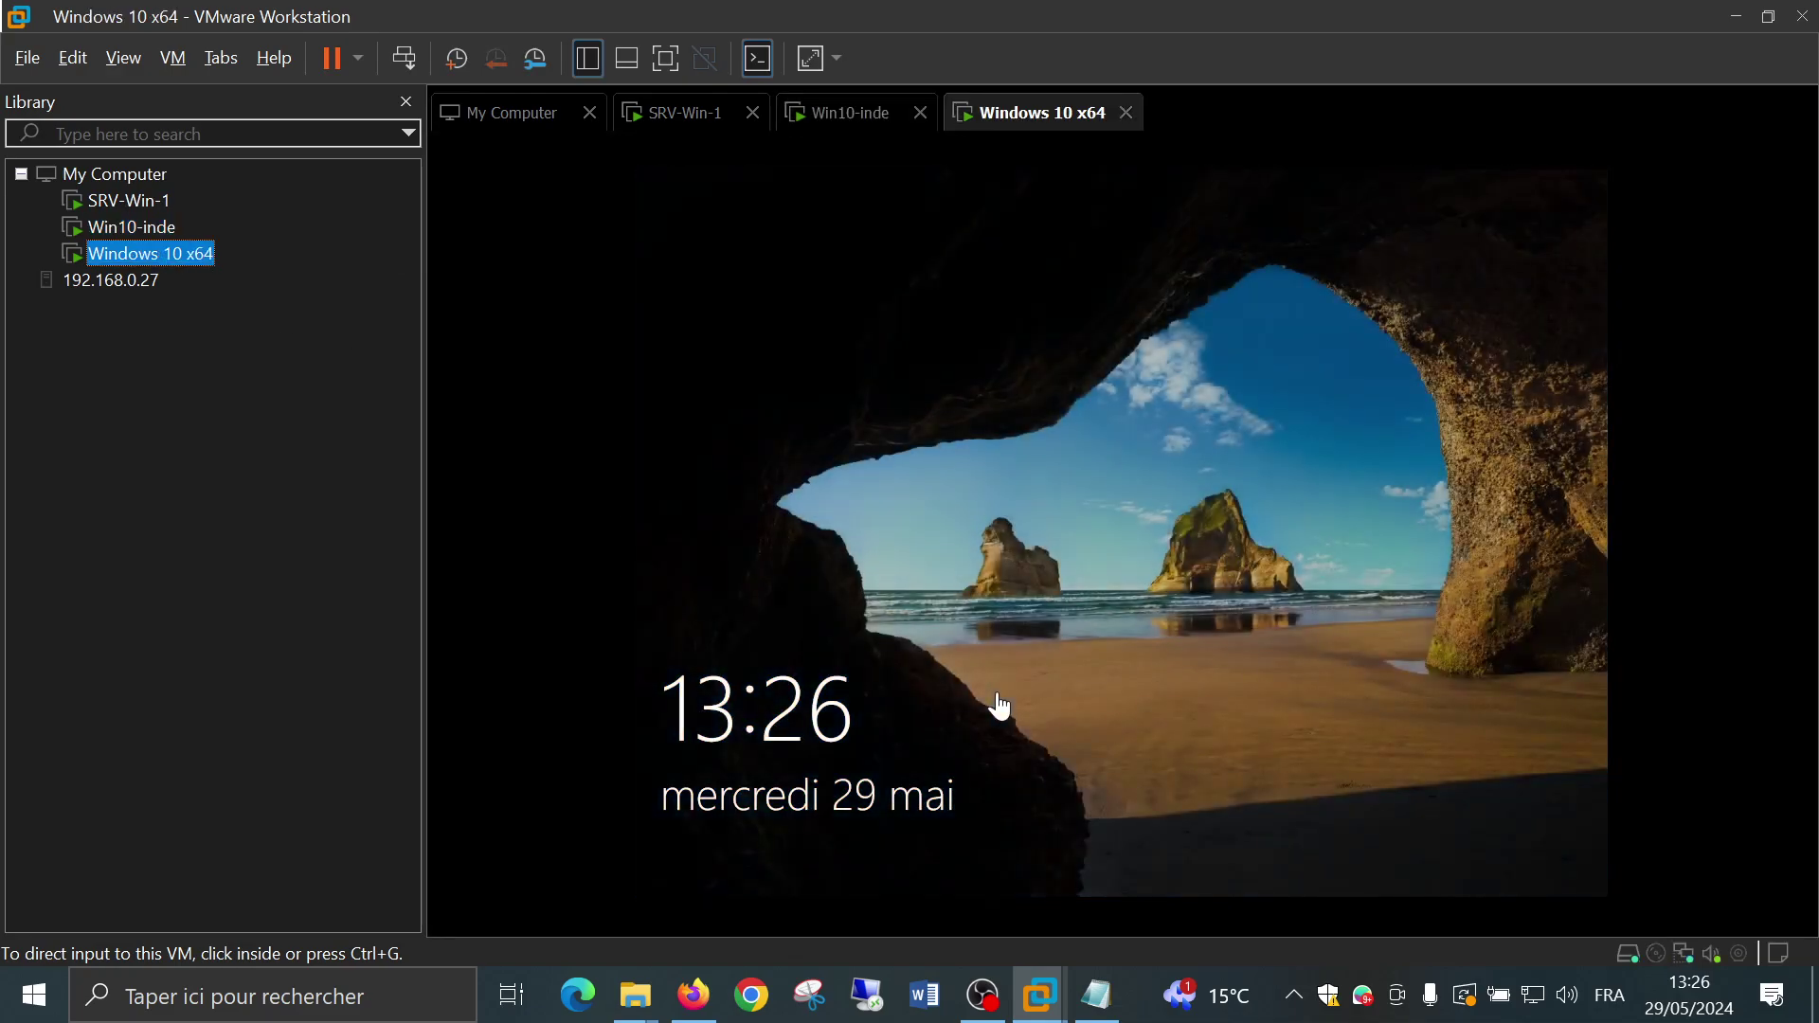
{"action": "left_click", "coordinate": [992, 700]}
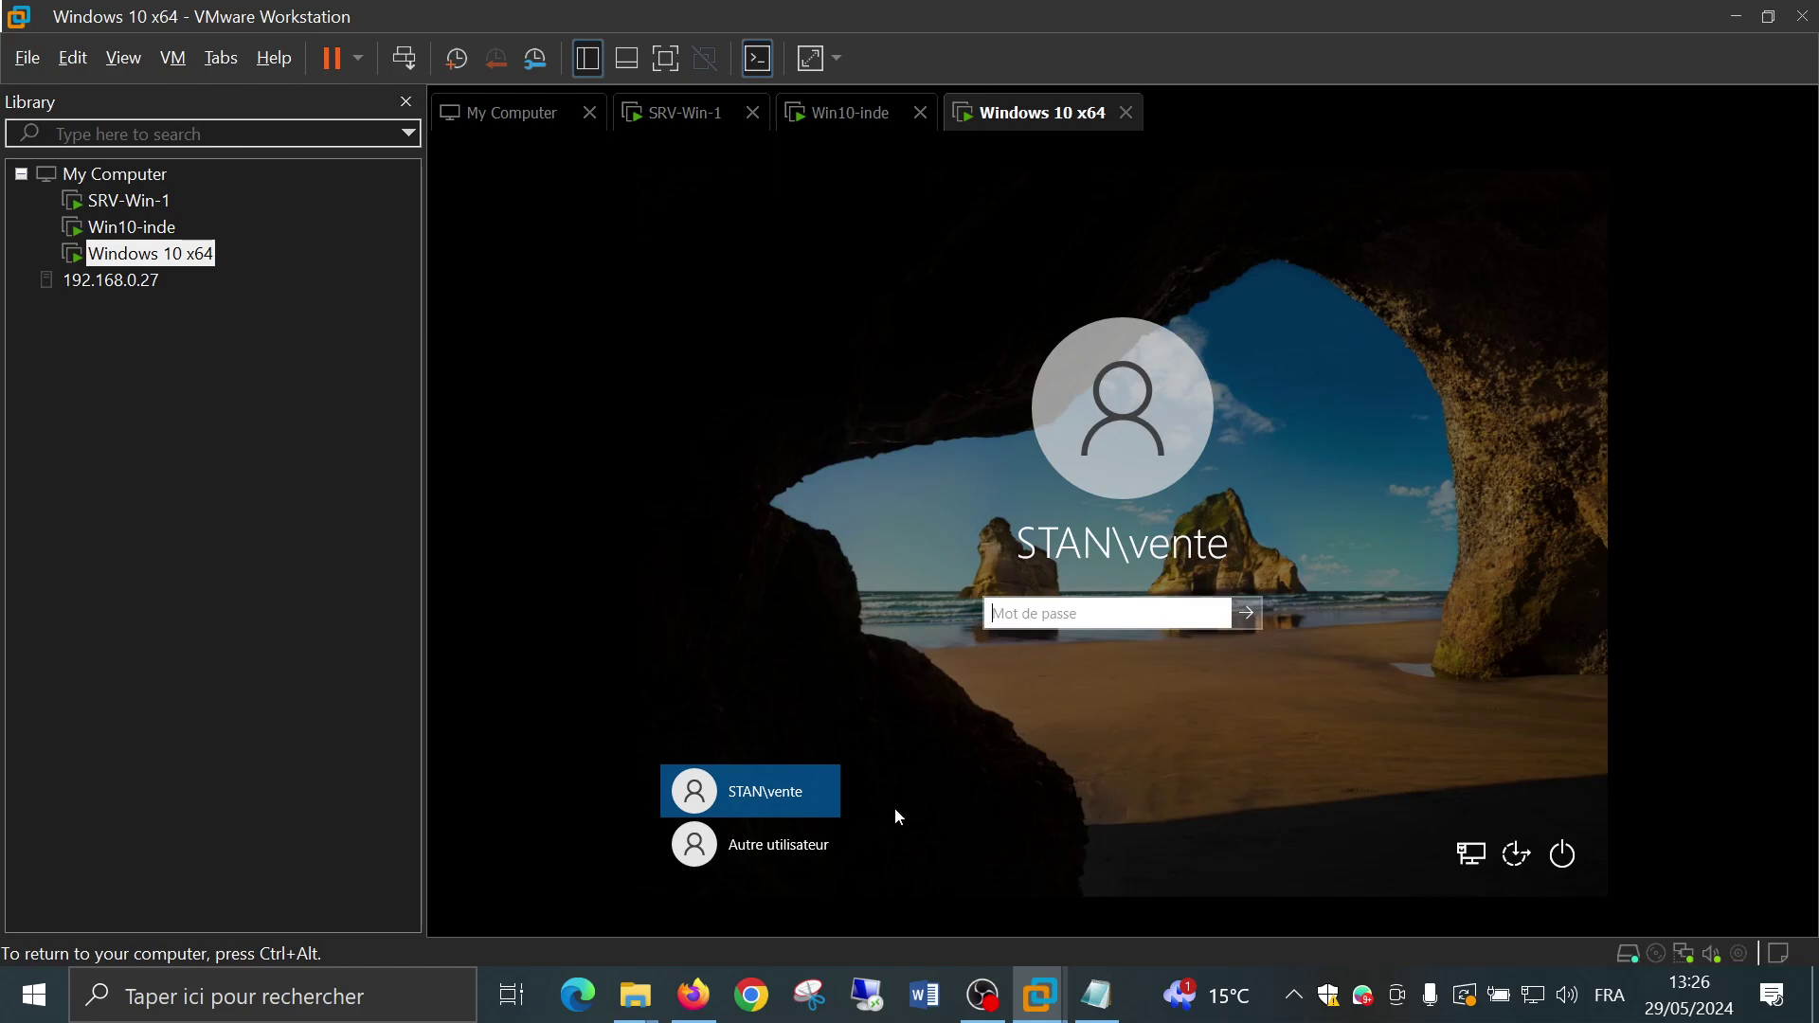
Attempt to sign in as local user .\admin with a password, retrying after rejection
{"action": "left_click", "coordinate": [793, 866]}
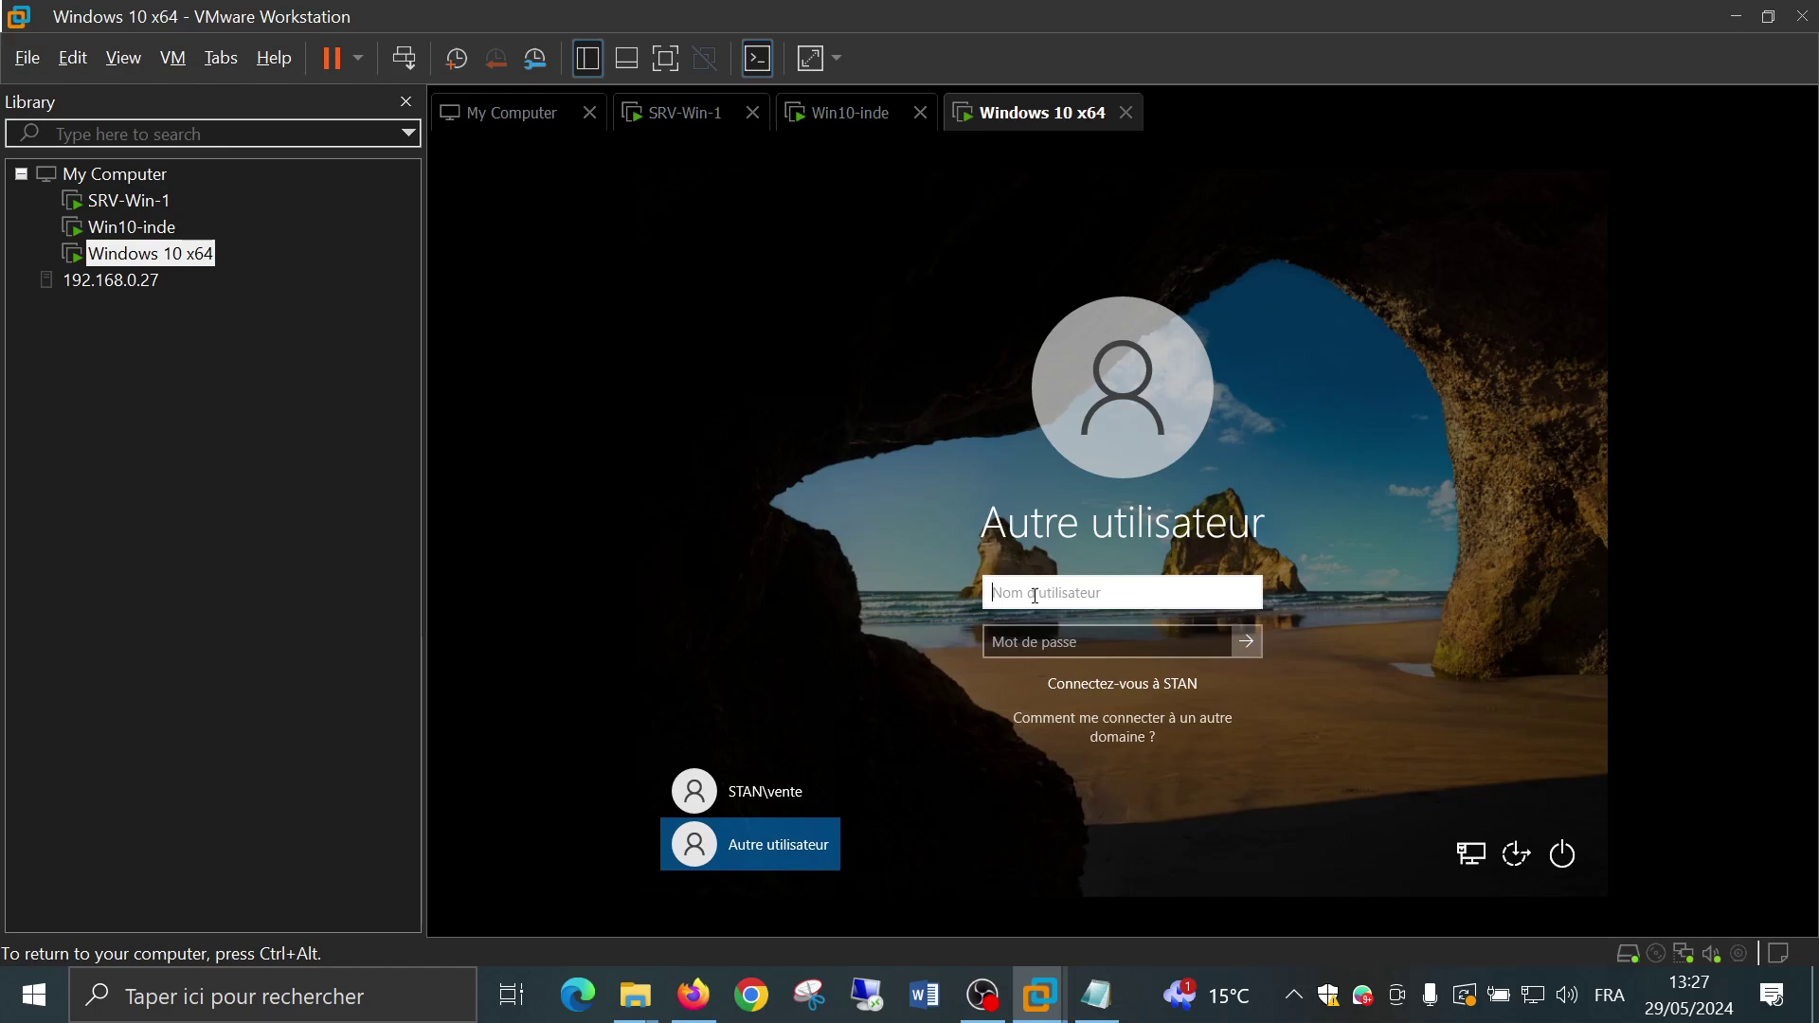
{"action": "type", "text": ".\\"}
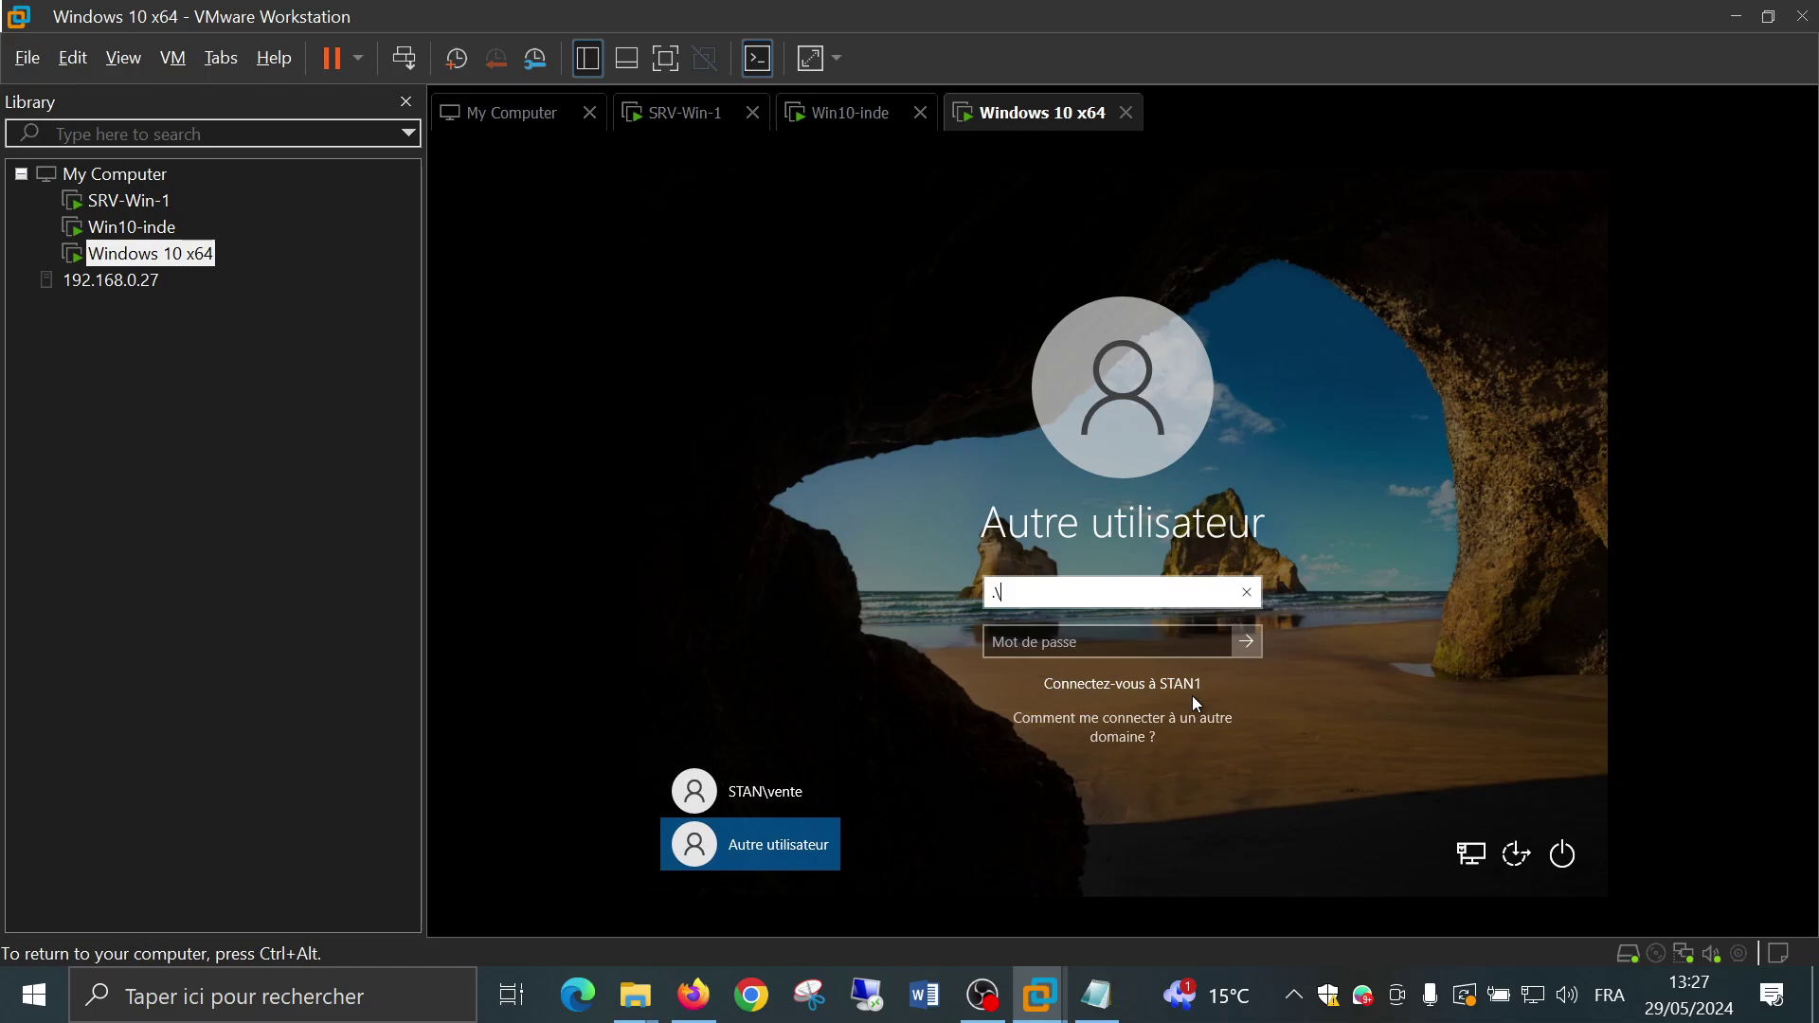
{"action": "key", "text": "BackSpace"}
{"action": "type", "text": "\\"}
{"action": "type", "text": "admin"}
{"action": "key", "text": "Tab"}
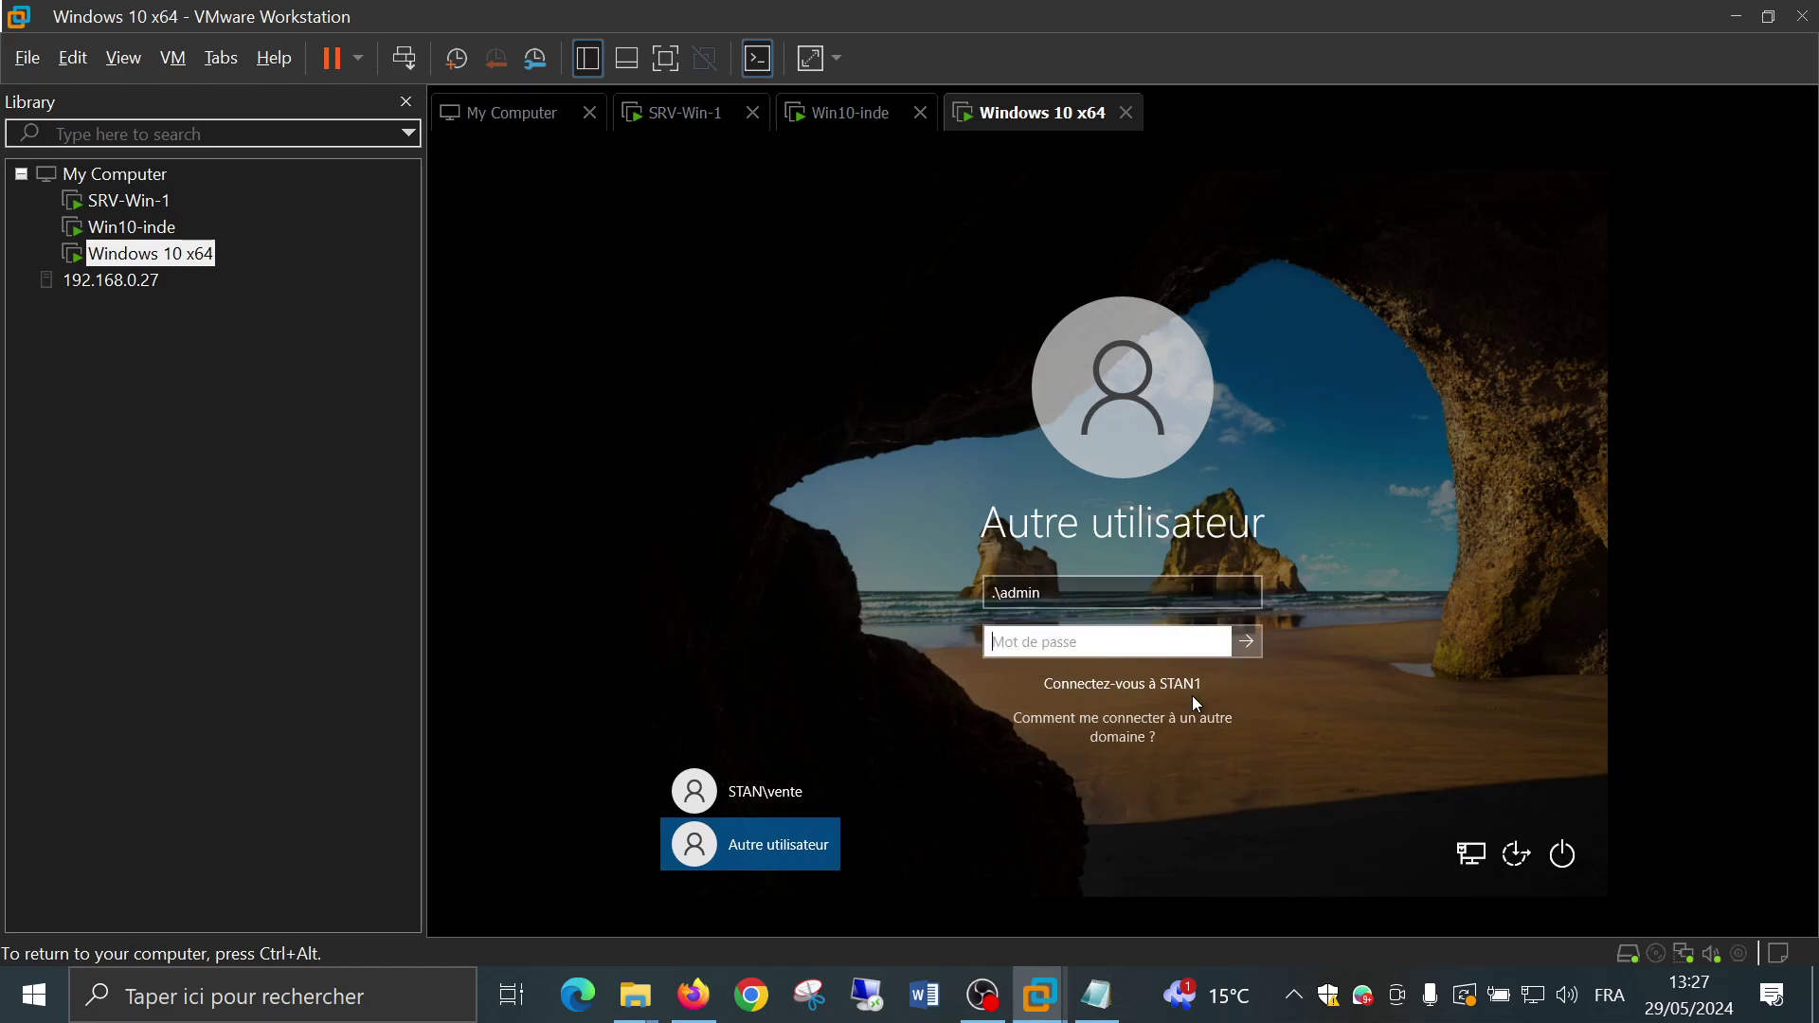
{"action": "type", "text": "•••••••••"}
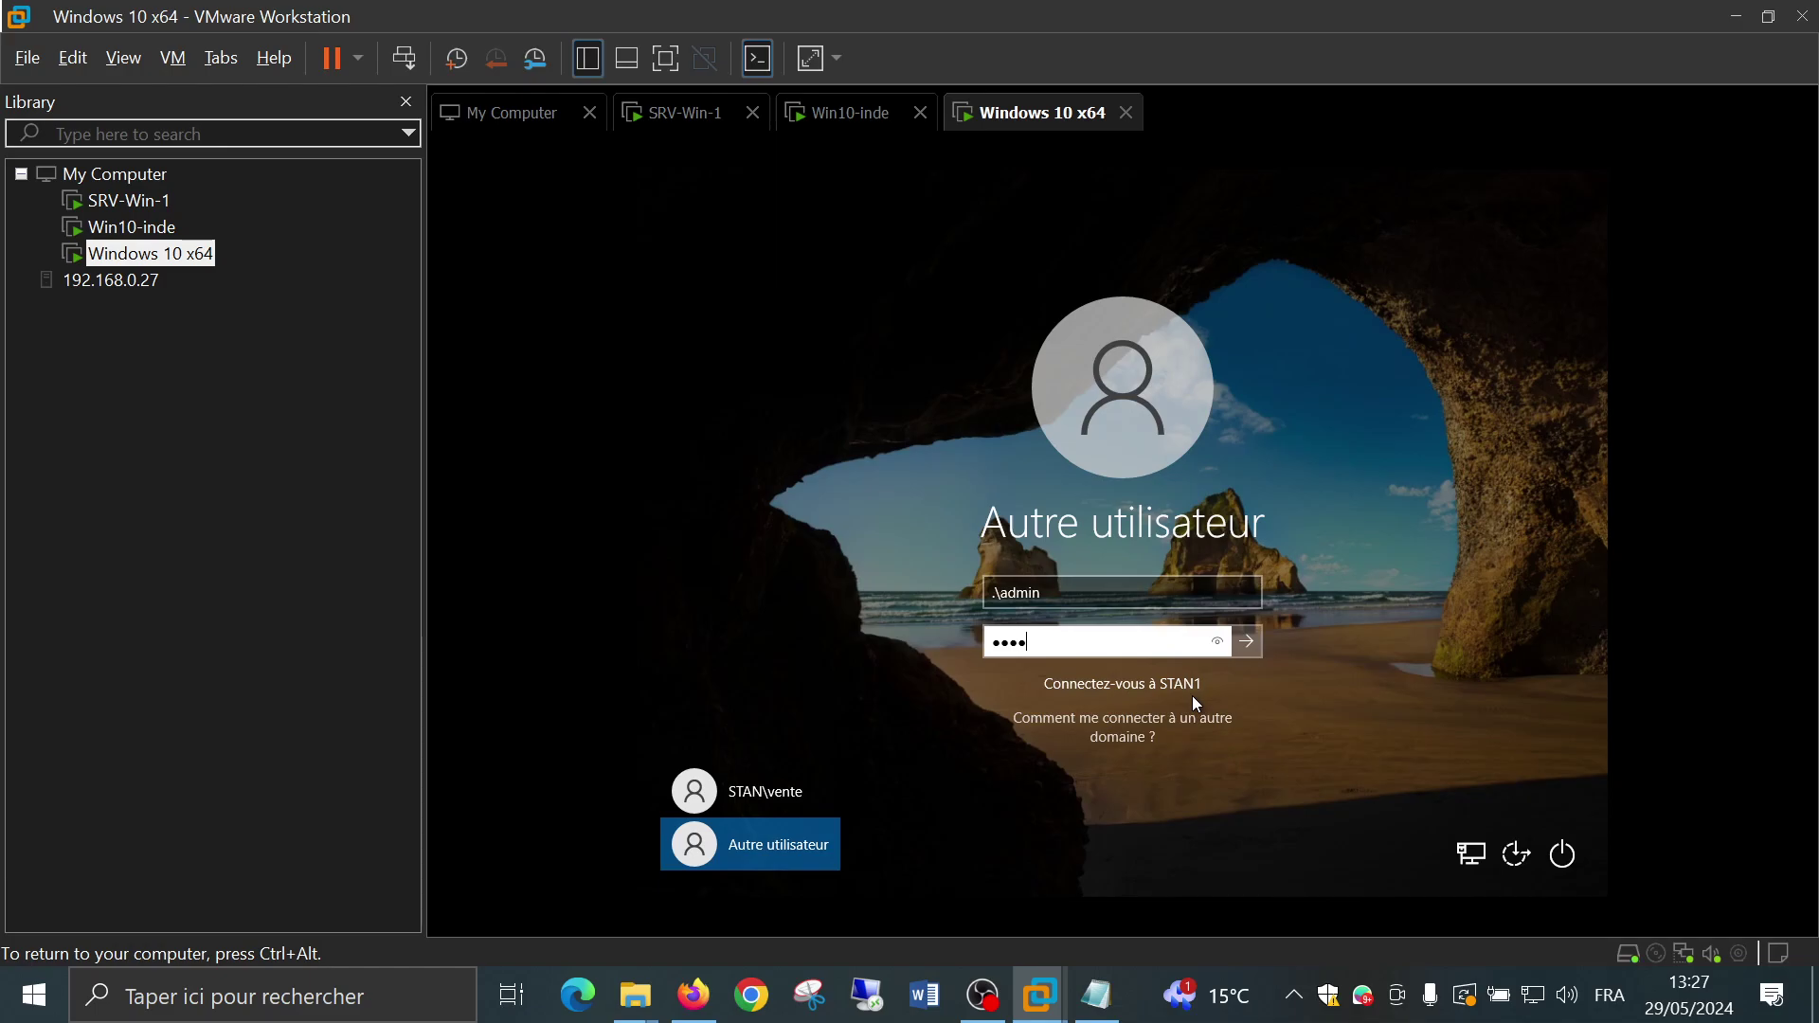
{"action": "key", "text": "Return"}
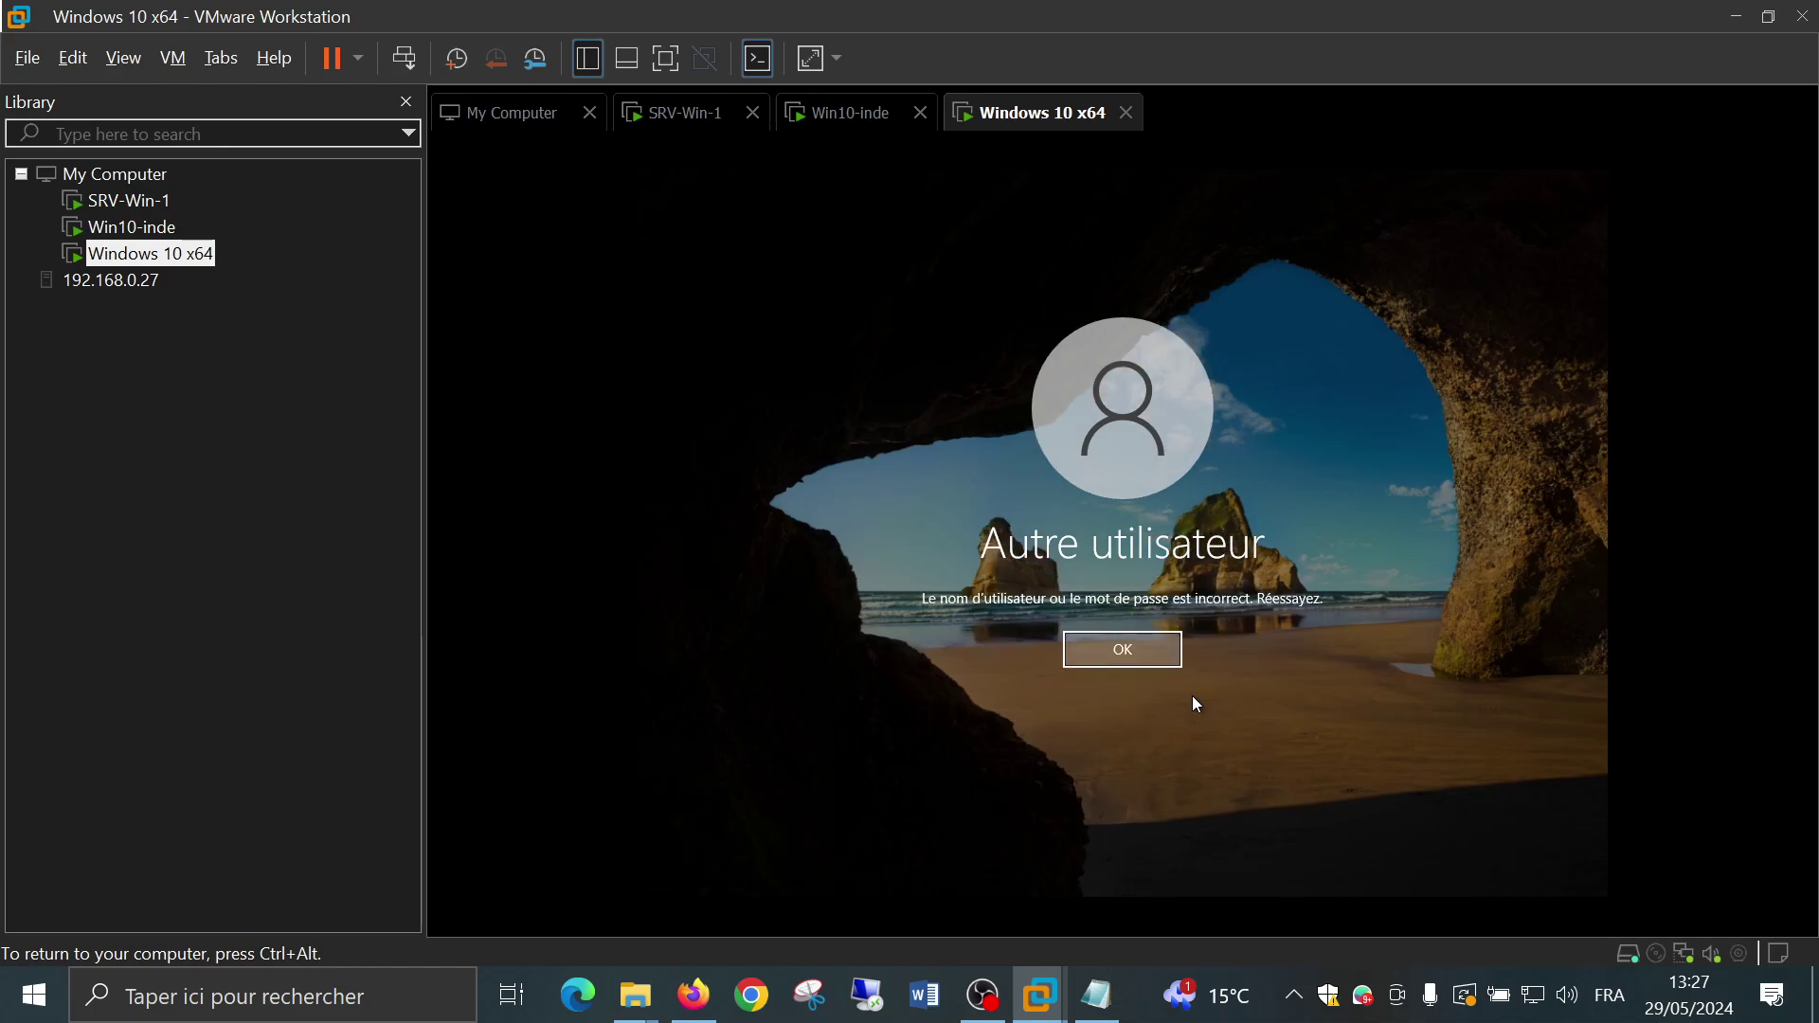
{"action": "key", "text": "Return"}
{"action": "type", "text": "•••"}
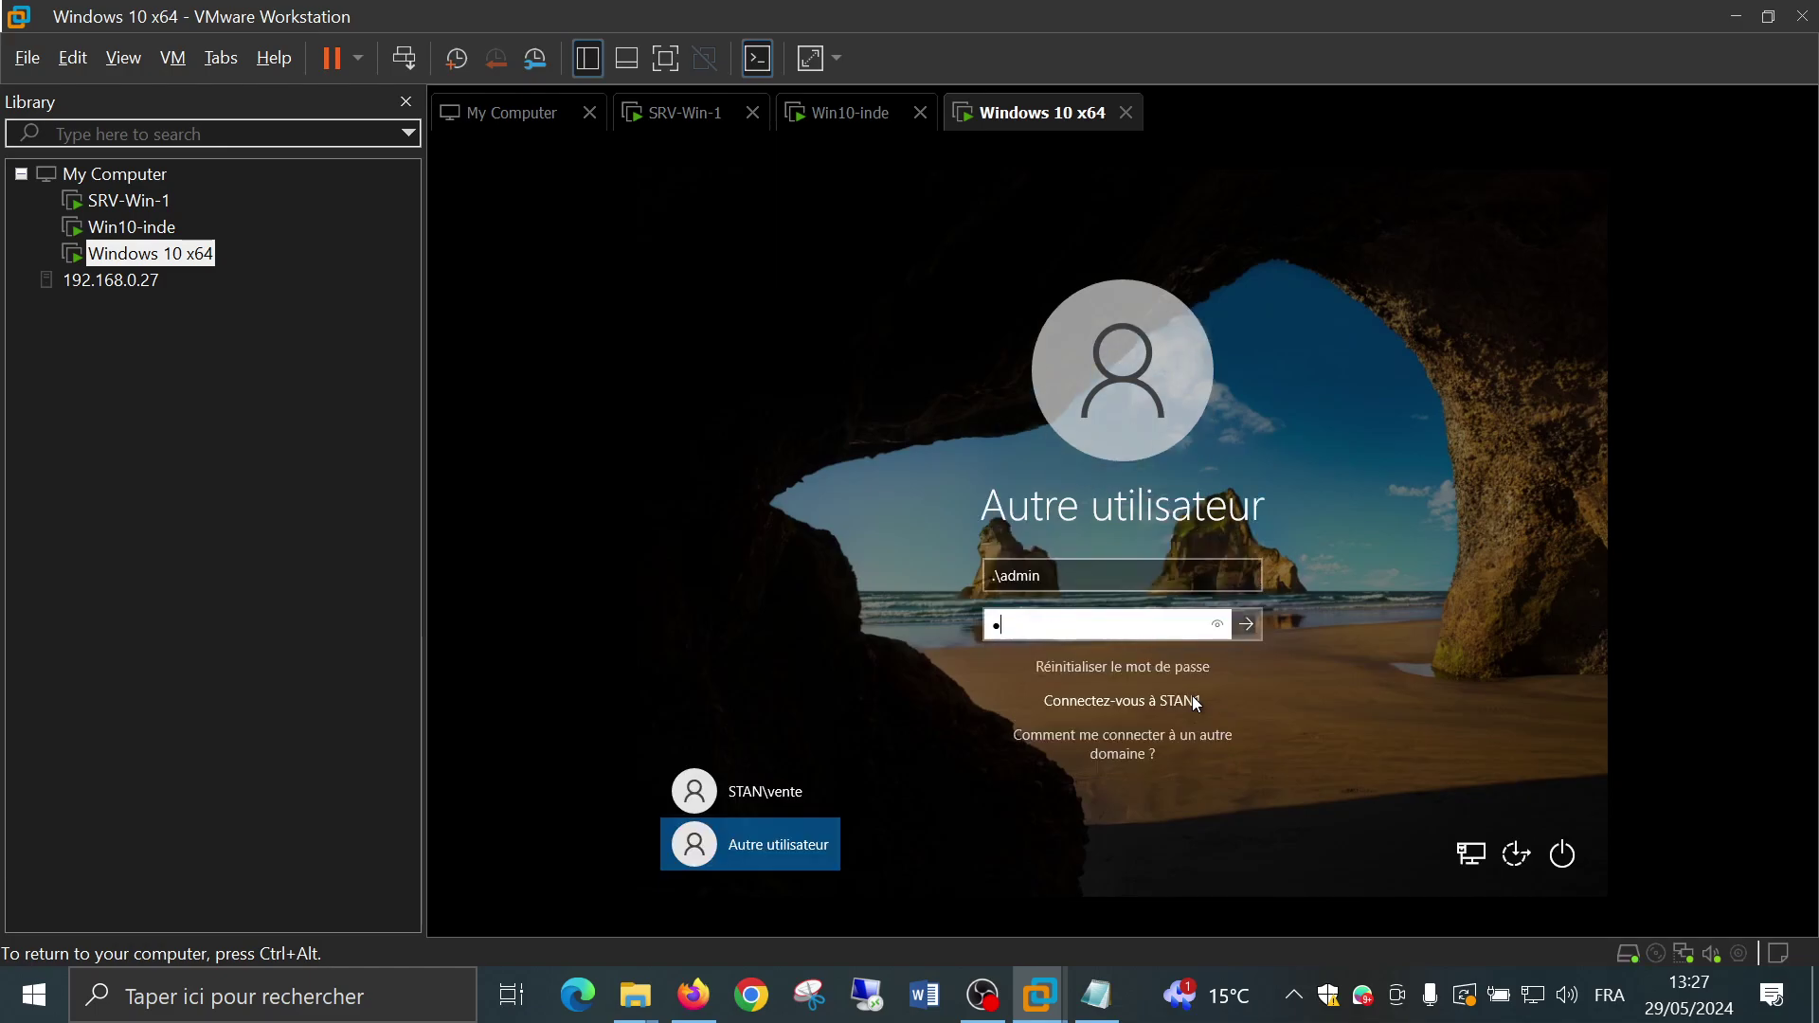
{"action": "key", "text": "Return"}
{"action": "key", "text": "Return"}
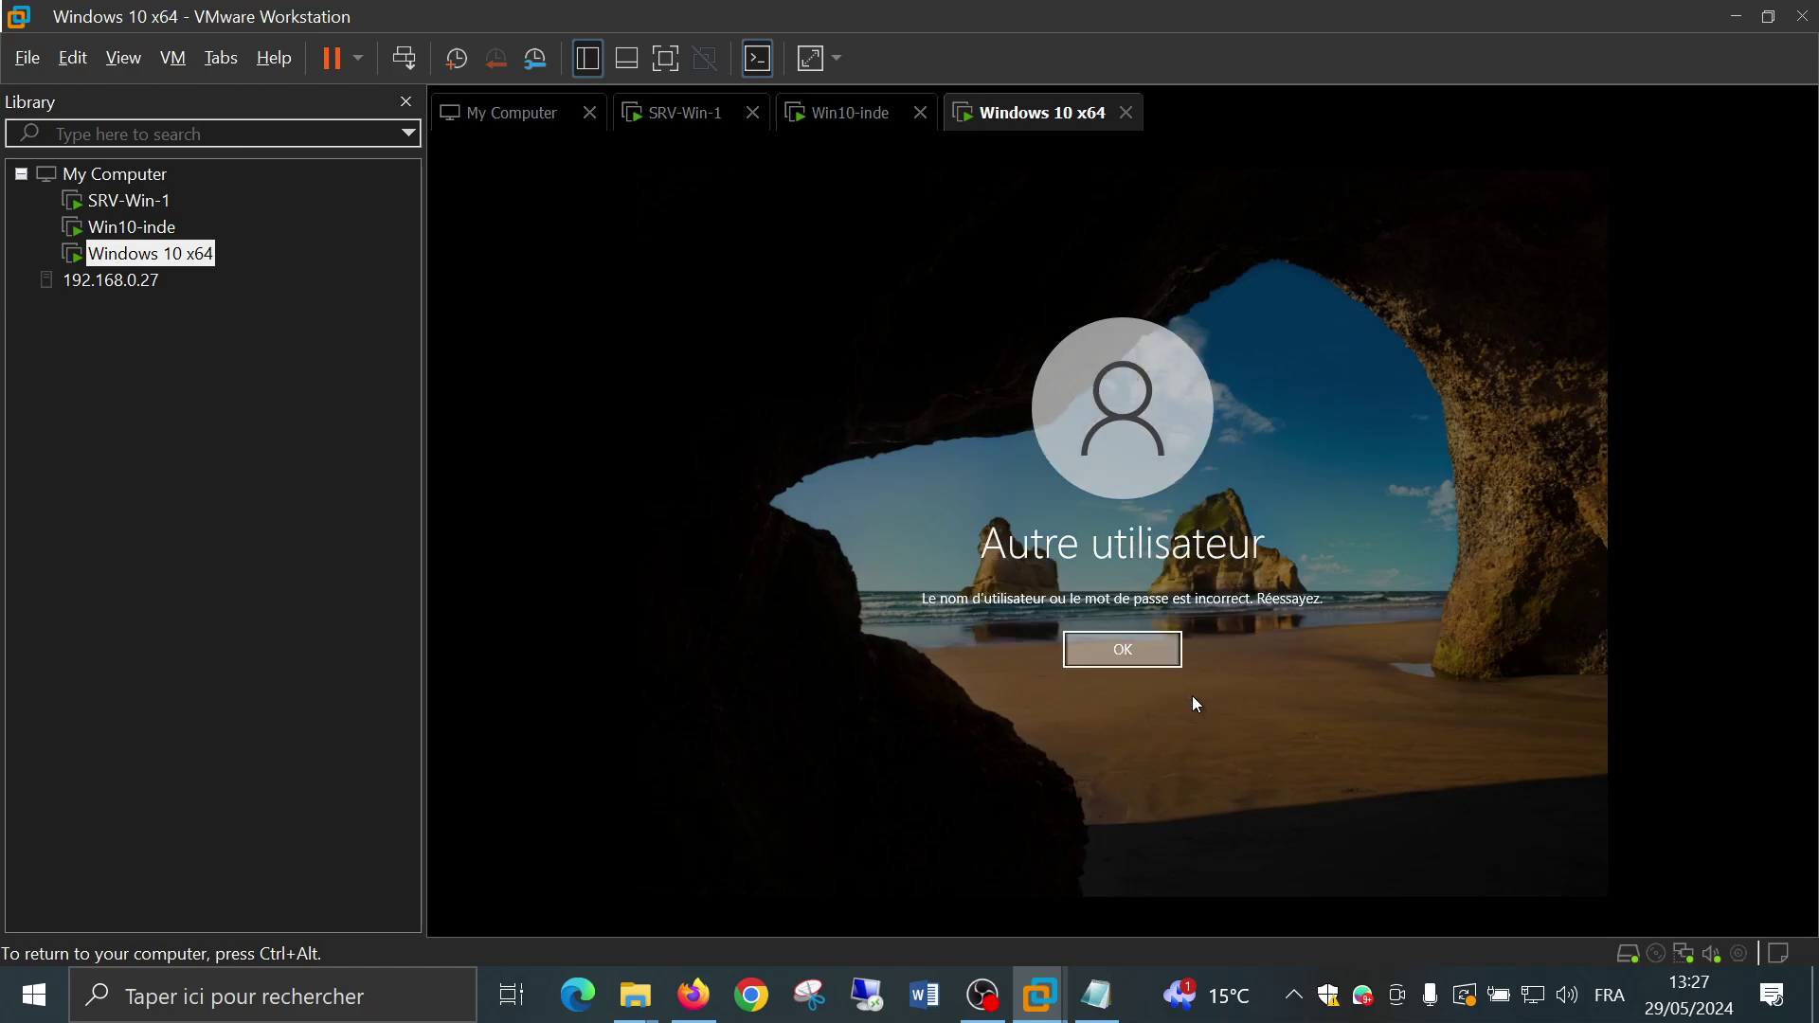
Retry sign-in as local user .\stan with a password and dismiss the rejection
{"action": "left_click", "coordinate": [1120, 578]}
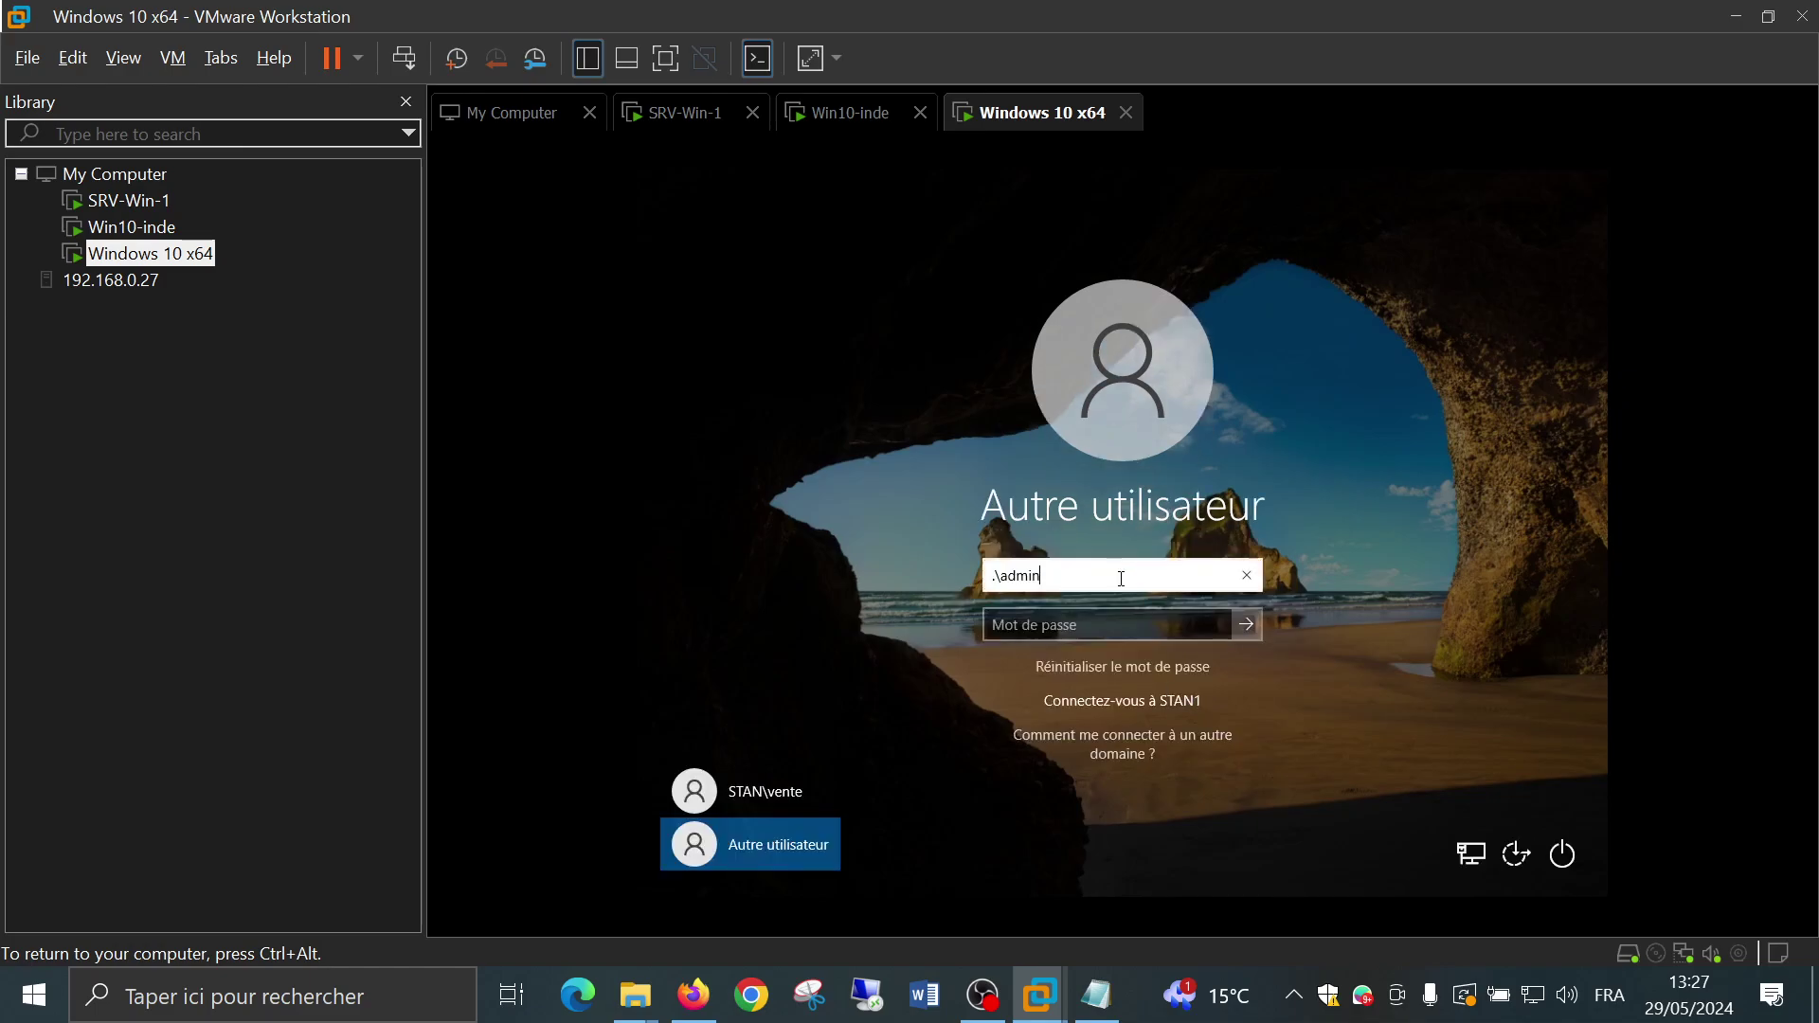
{"action": "key", "text": "BackSpace"}
{"action": "key", "text": "BackSpace"}
{"action": "key", "text": "BackSpace"}
{"action": "key", "text": "BackSpace"}
{"action": "key", "text": "BackSpace"}
{"action": "type", "text": "stan"}
{"action": "key", "text": "Tab"}
{"action": "type", "text": "1234567"}
{"action": "key", "text": "Return"}
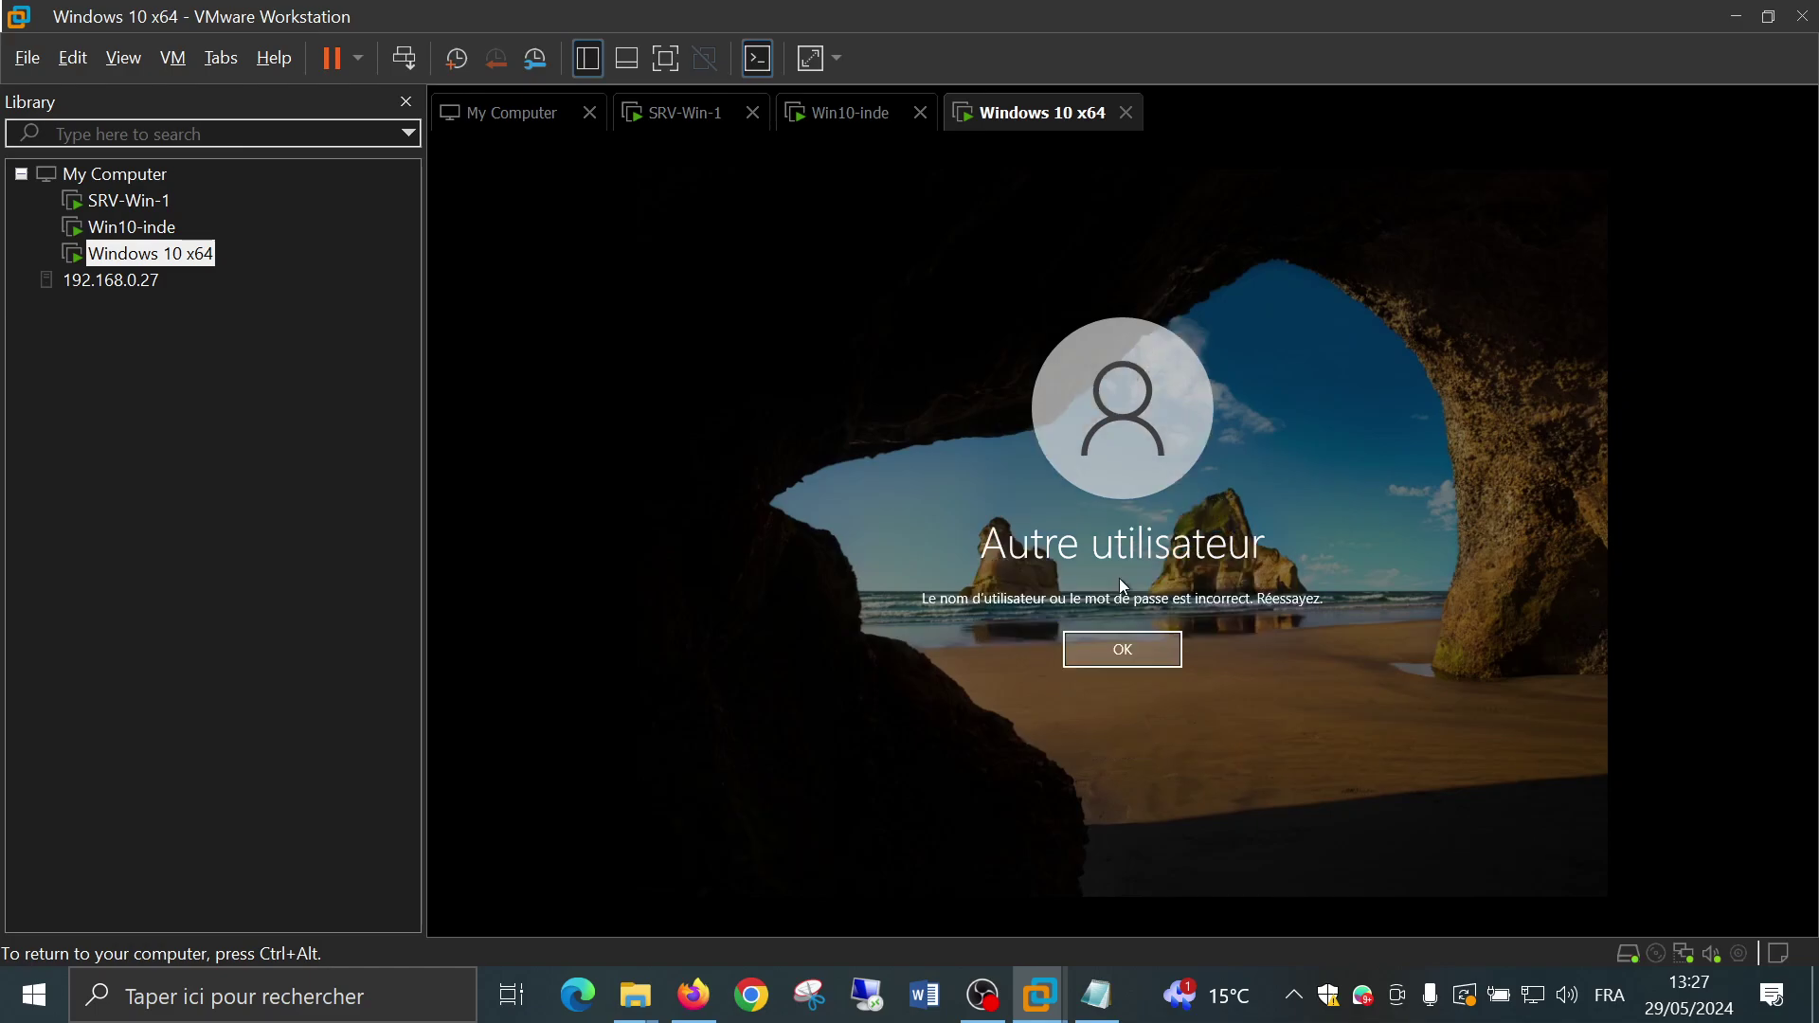
{"action": "key", "text": "Return"}
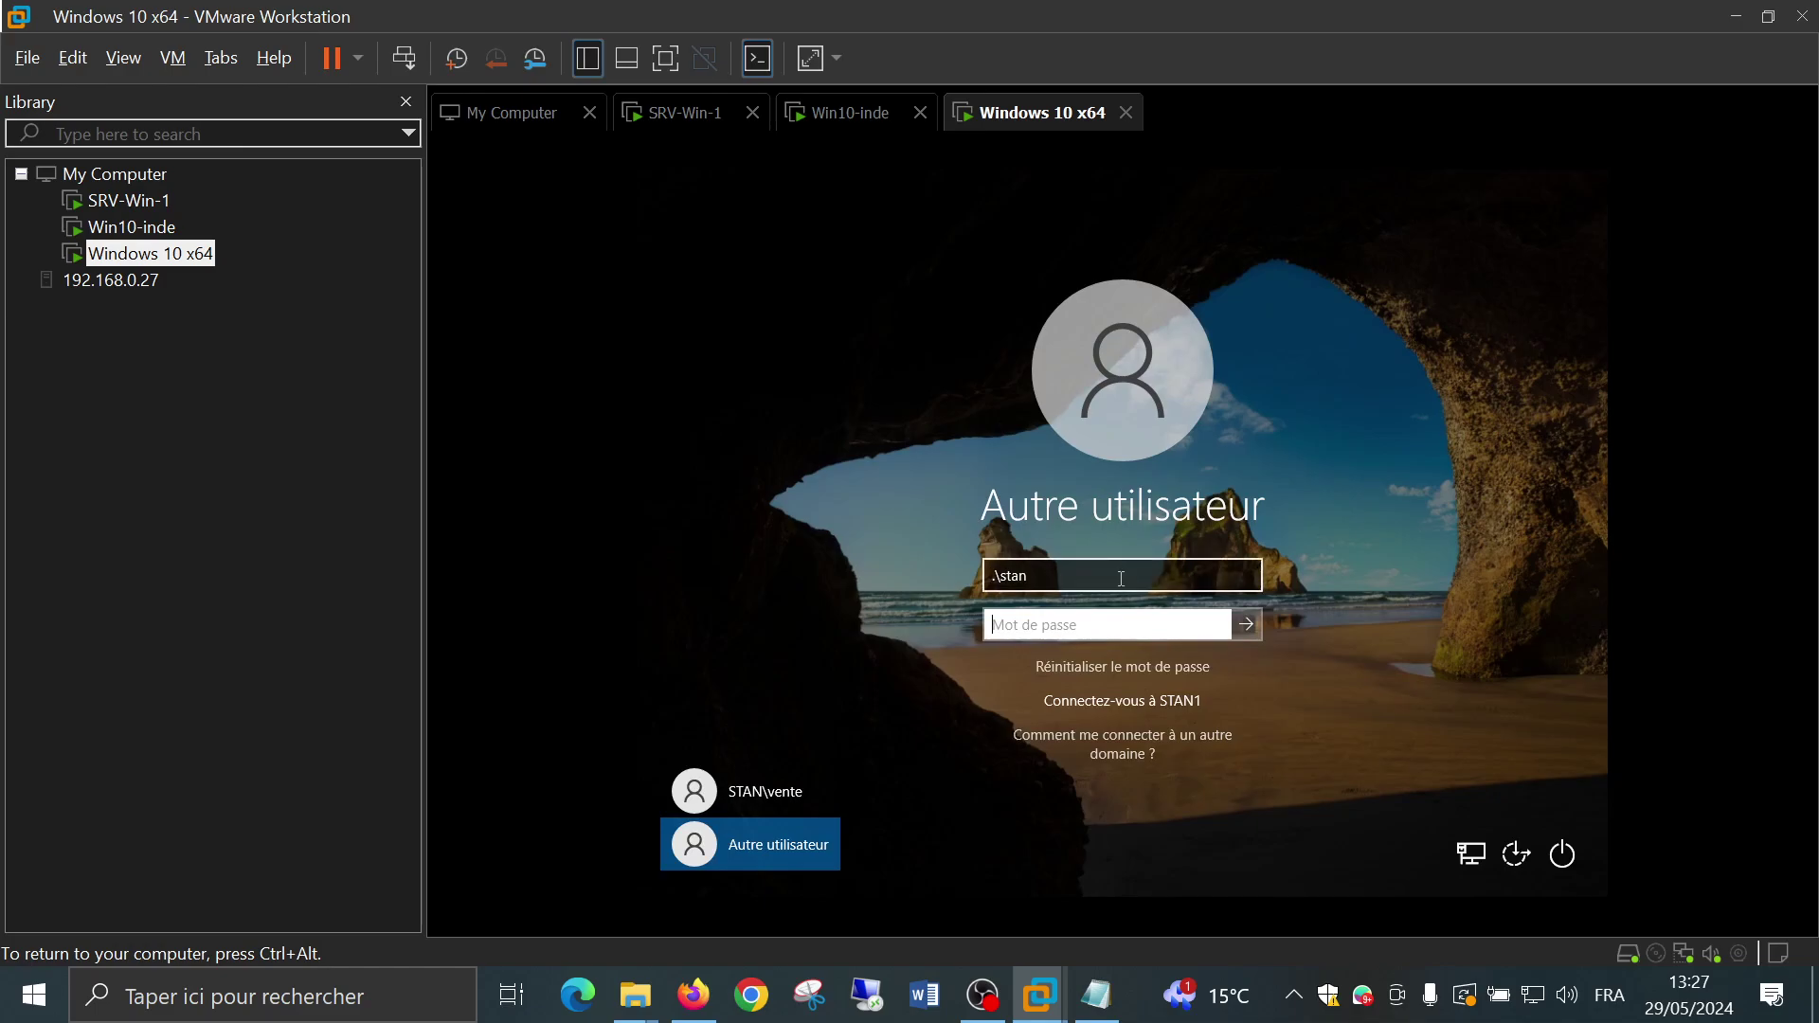
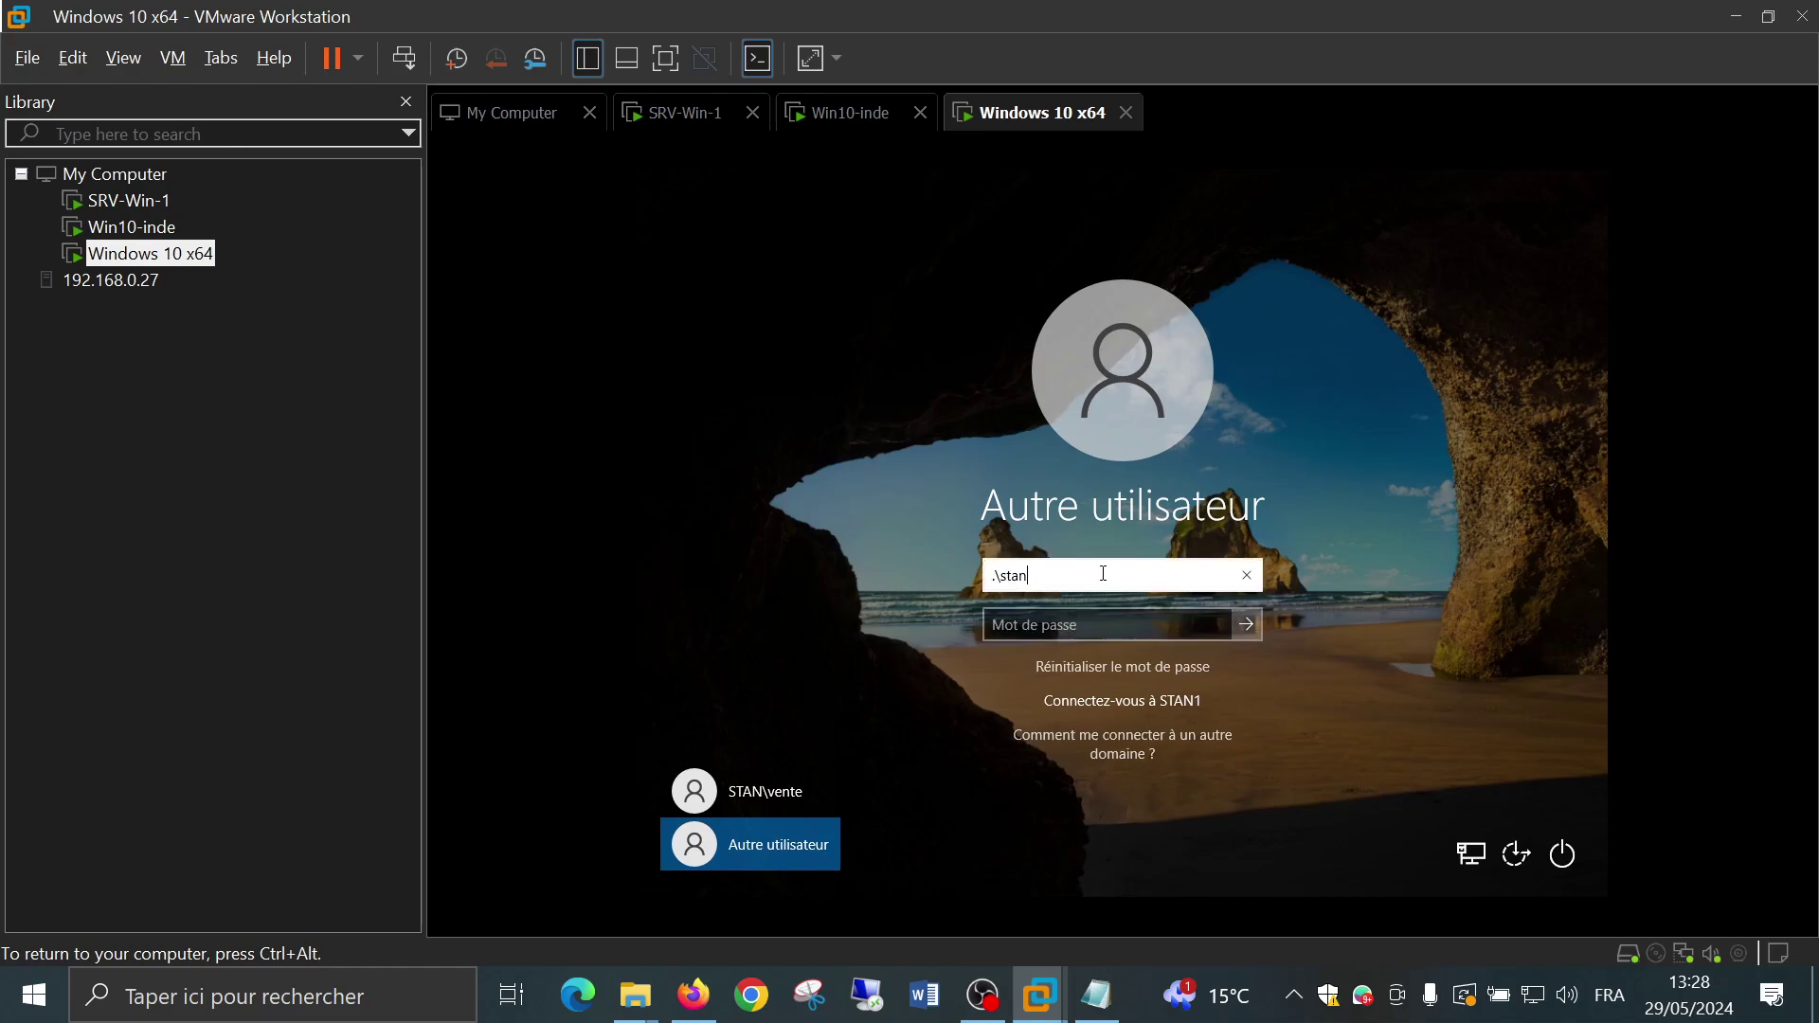
Sign in to the Windows 10 x64 VM with the local username stan and its password
{"action": "key", "text": "BackSpace"}
{"action": "key", "text": "BackSpace"}
{"action": "key", "text": "BackSpace"}
{"action": "key", "text": "BackSpace"}
{"action": "key", "text": "BackSpace"}
{"action": "key", "text": "BackSpace"}
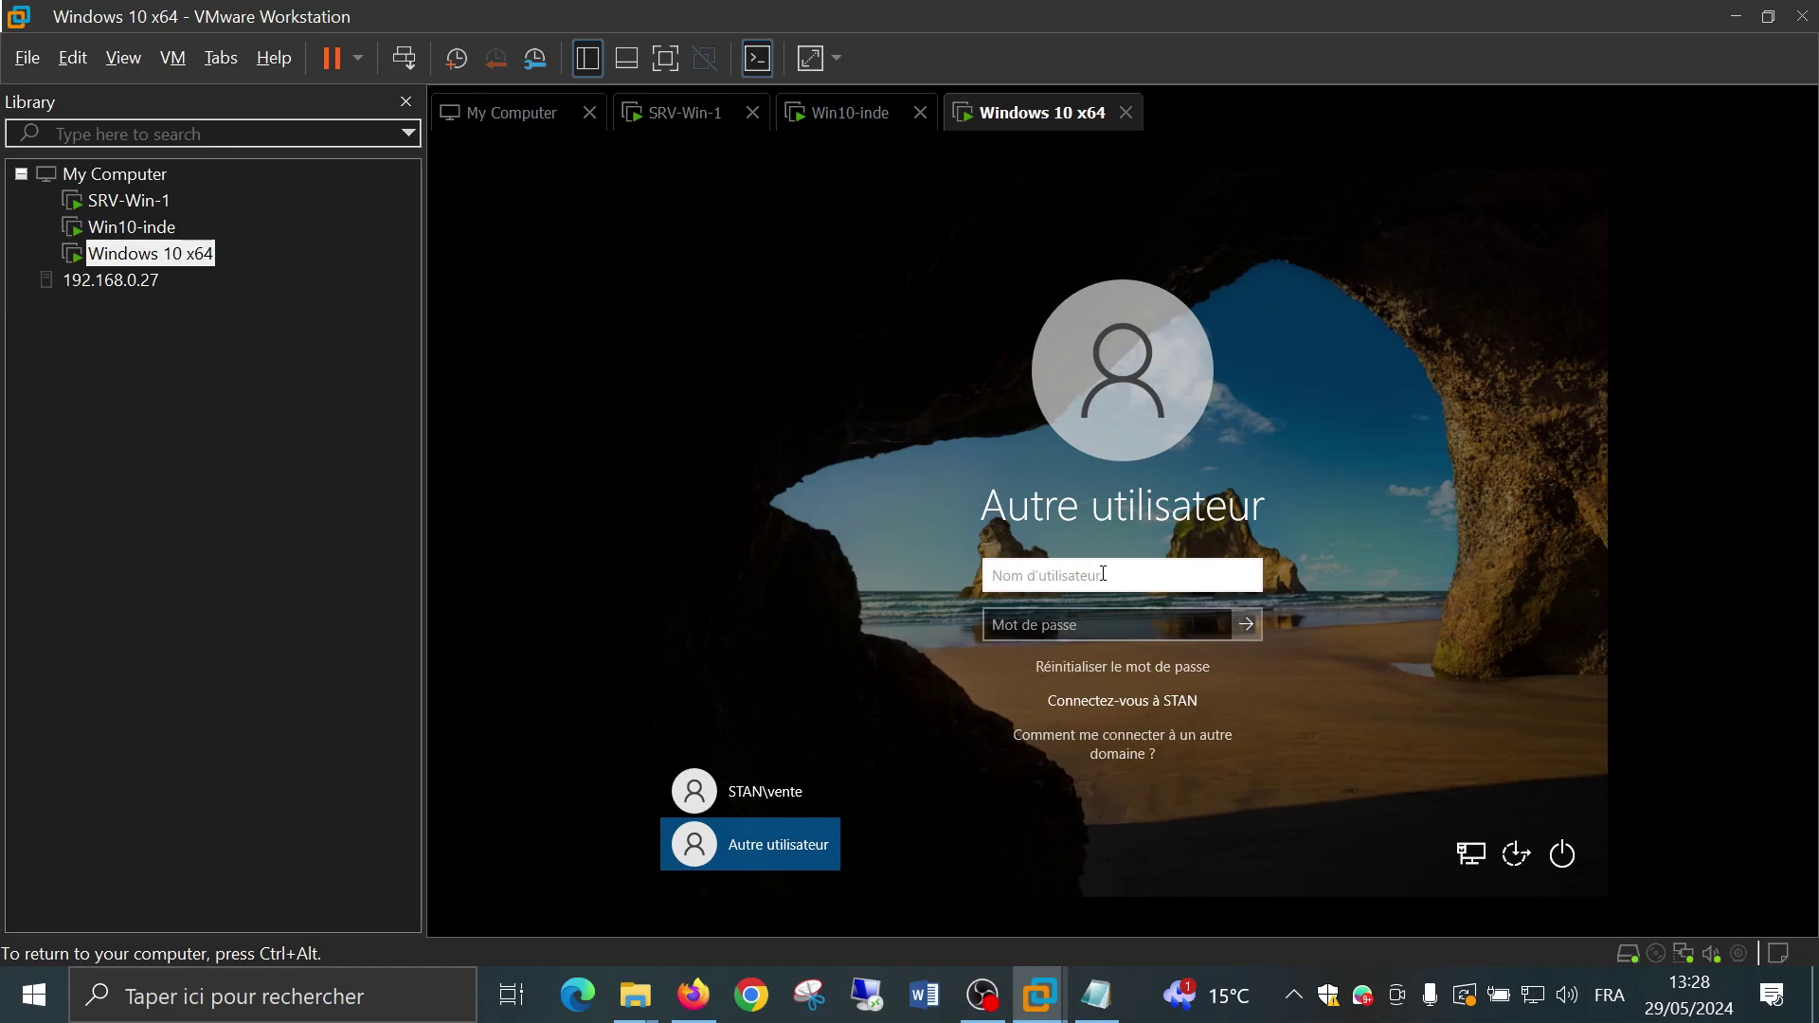
{"action": "type", "text": "stan"}
{"action": "left_click", "coordinate": [1093, 615]}
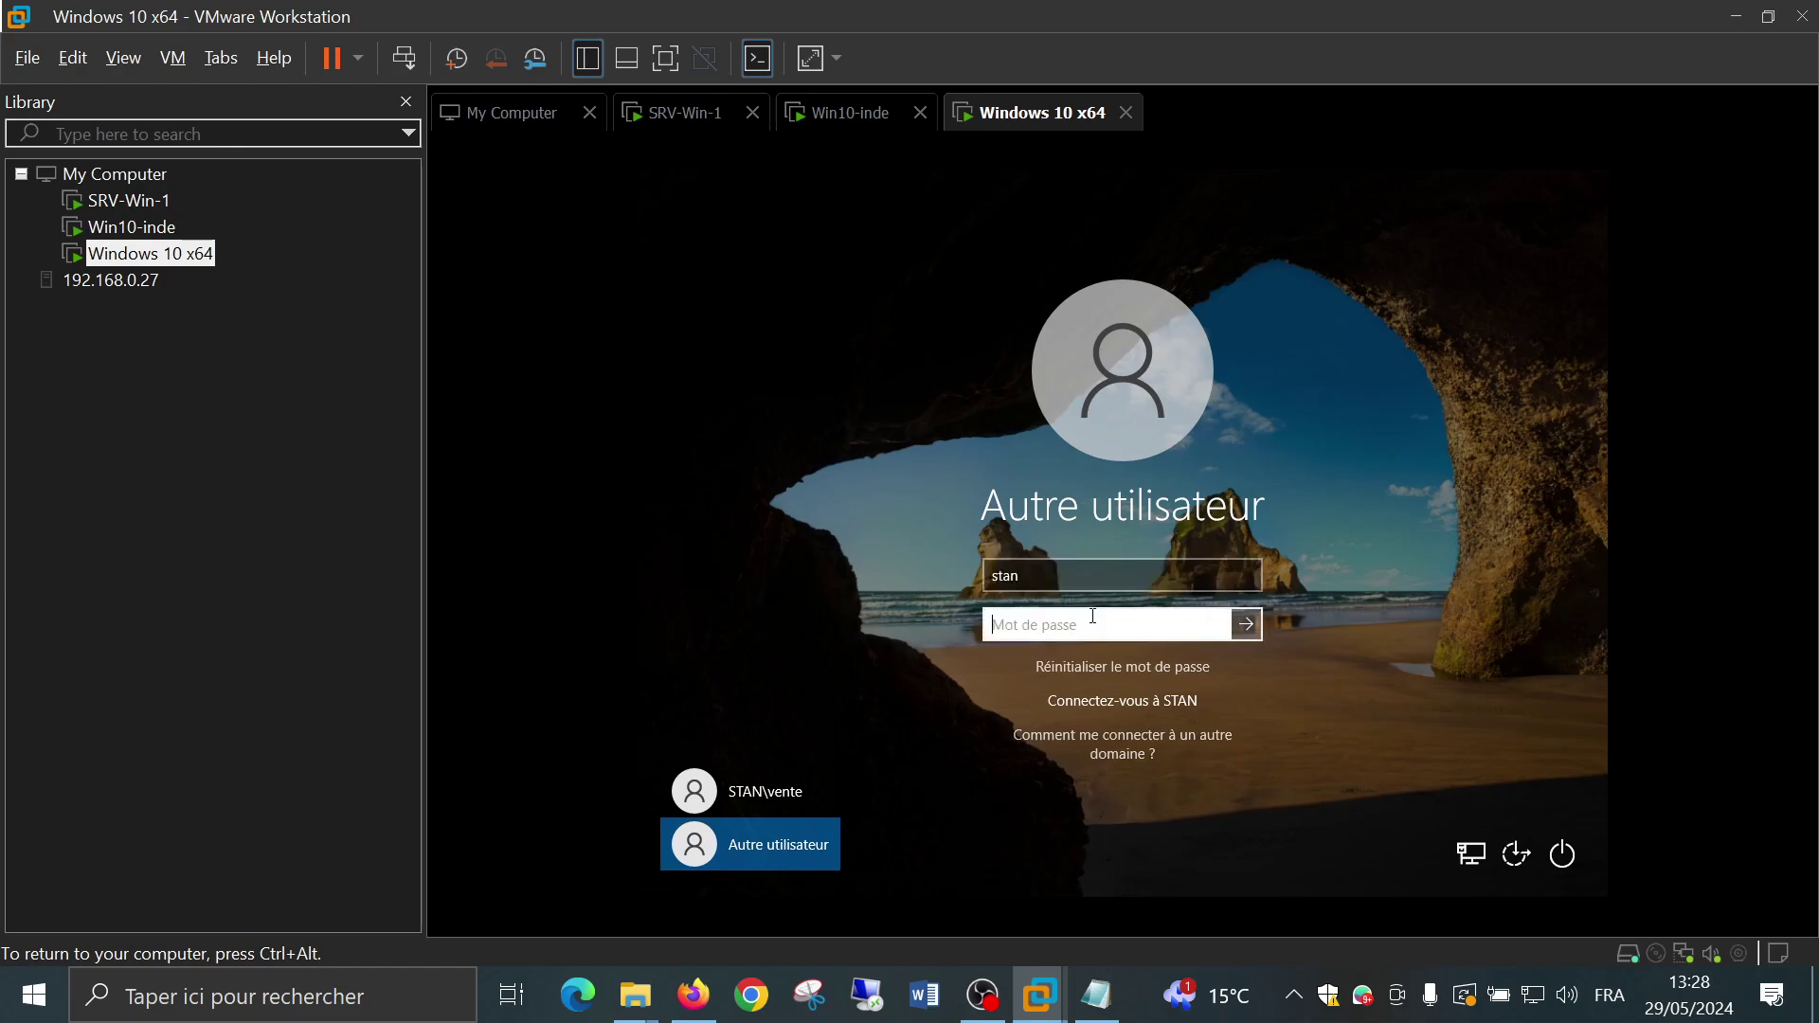
{"action": "type", "text": "•••••••"}
{"action": "key", "text": "Return"}
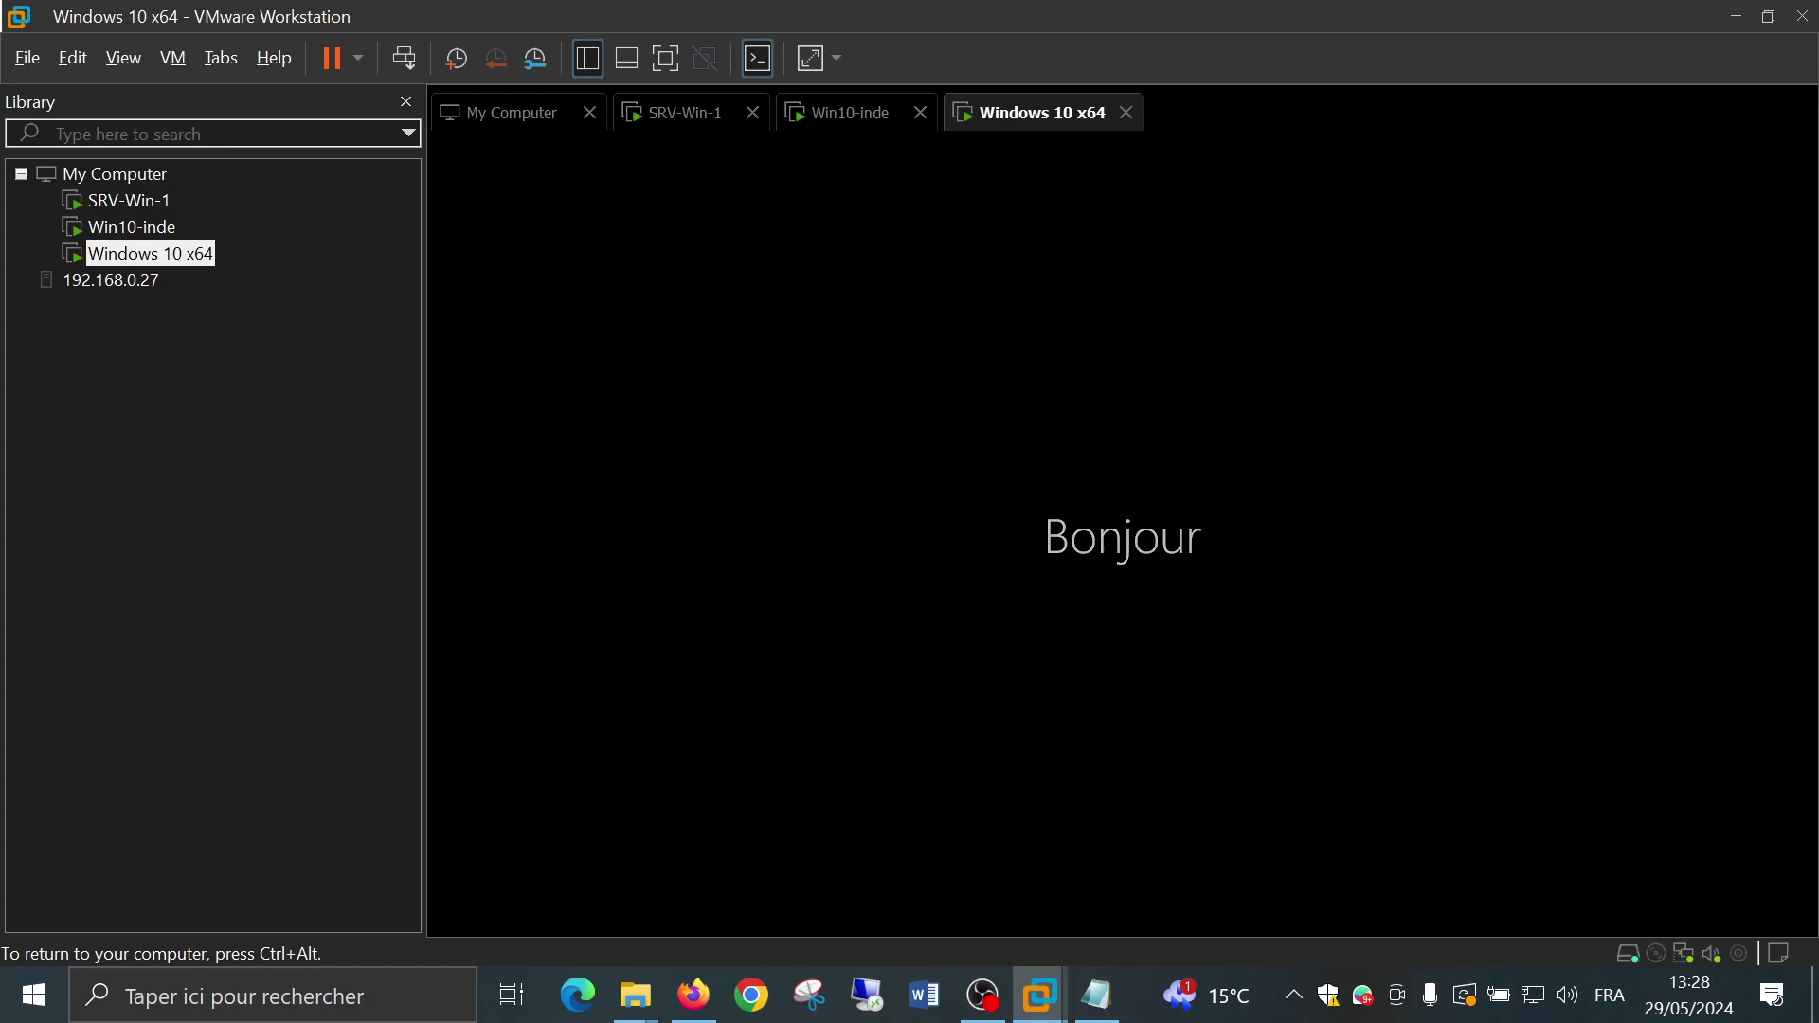
Release the VM, check Win10-inde's Sysprep window, then return to Windows 10 x64
{"action": "key", "text": "ctrl+alt"}
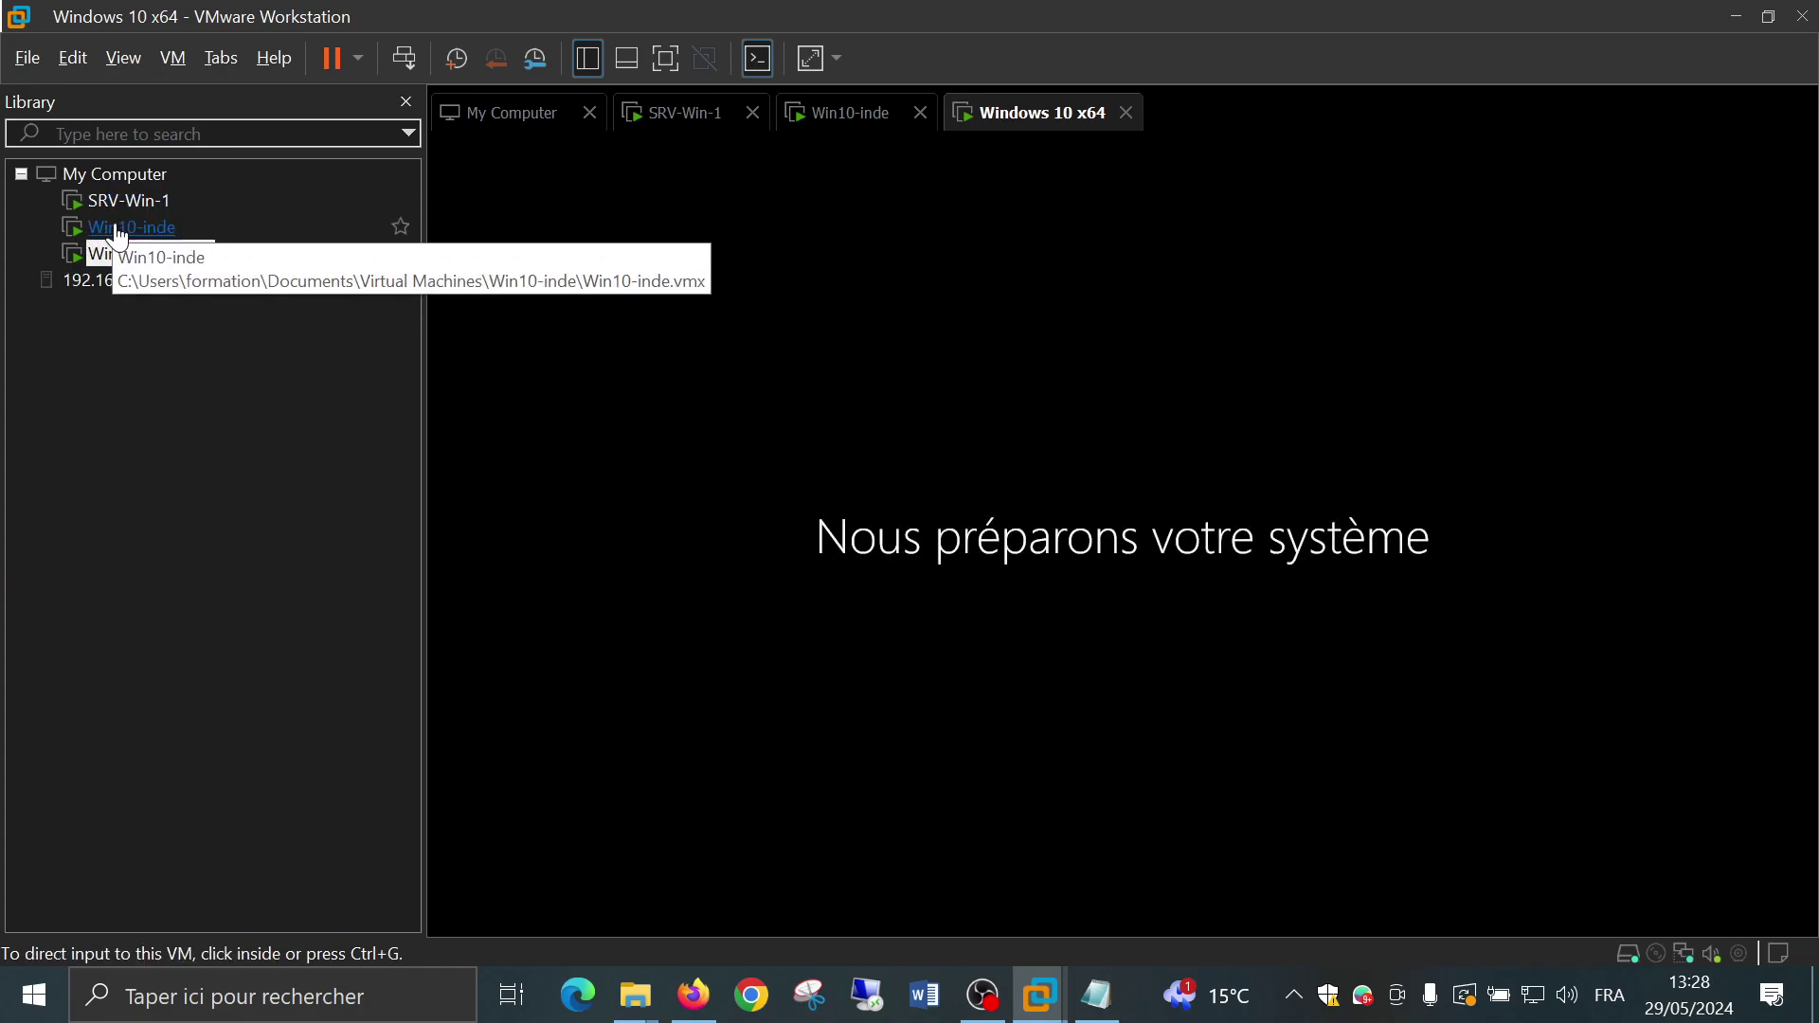
{"action": "left_click", "coordinate": [119, 230]}
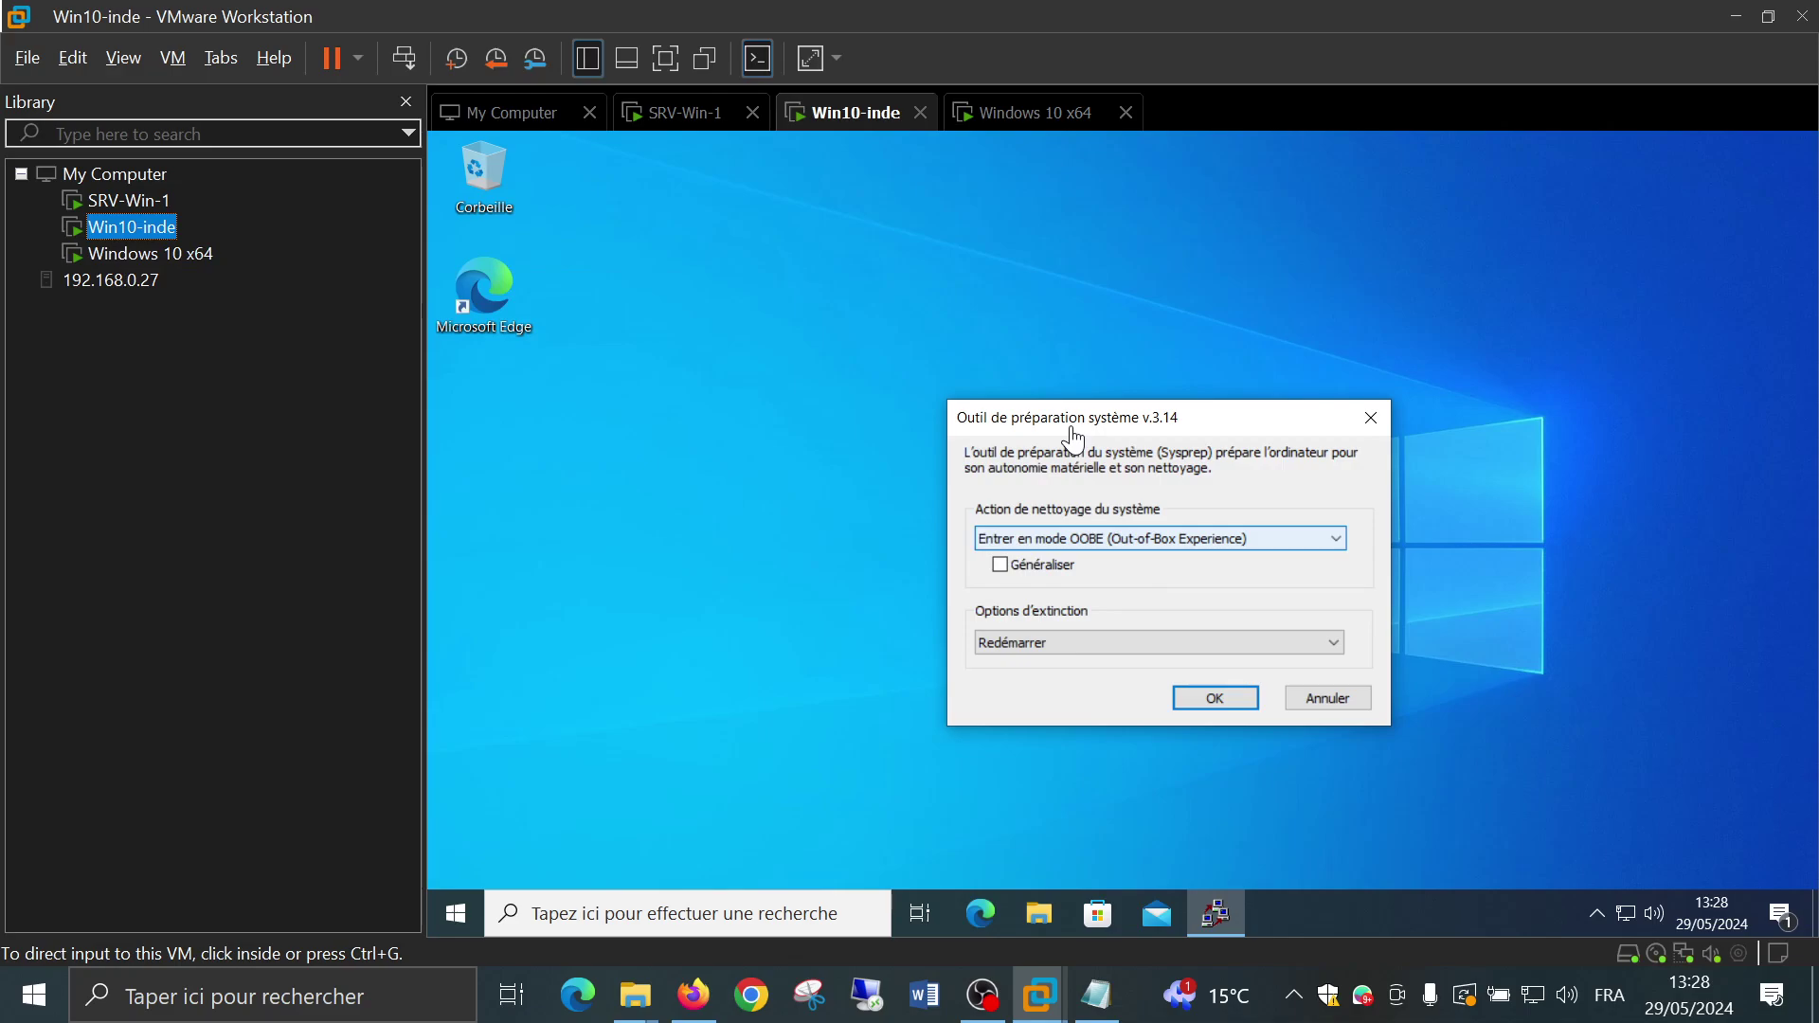
{"action": "left_click", "coordinate": [133, 256]}
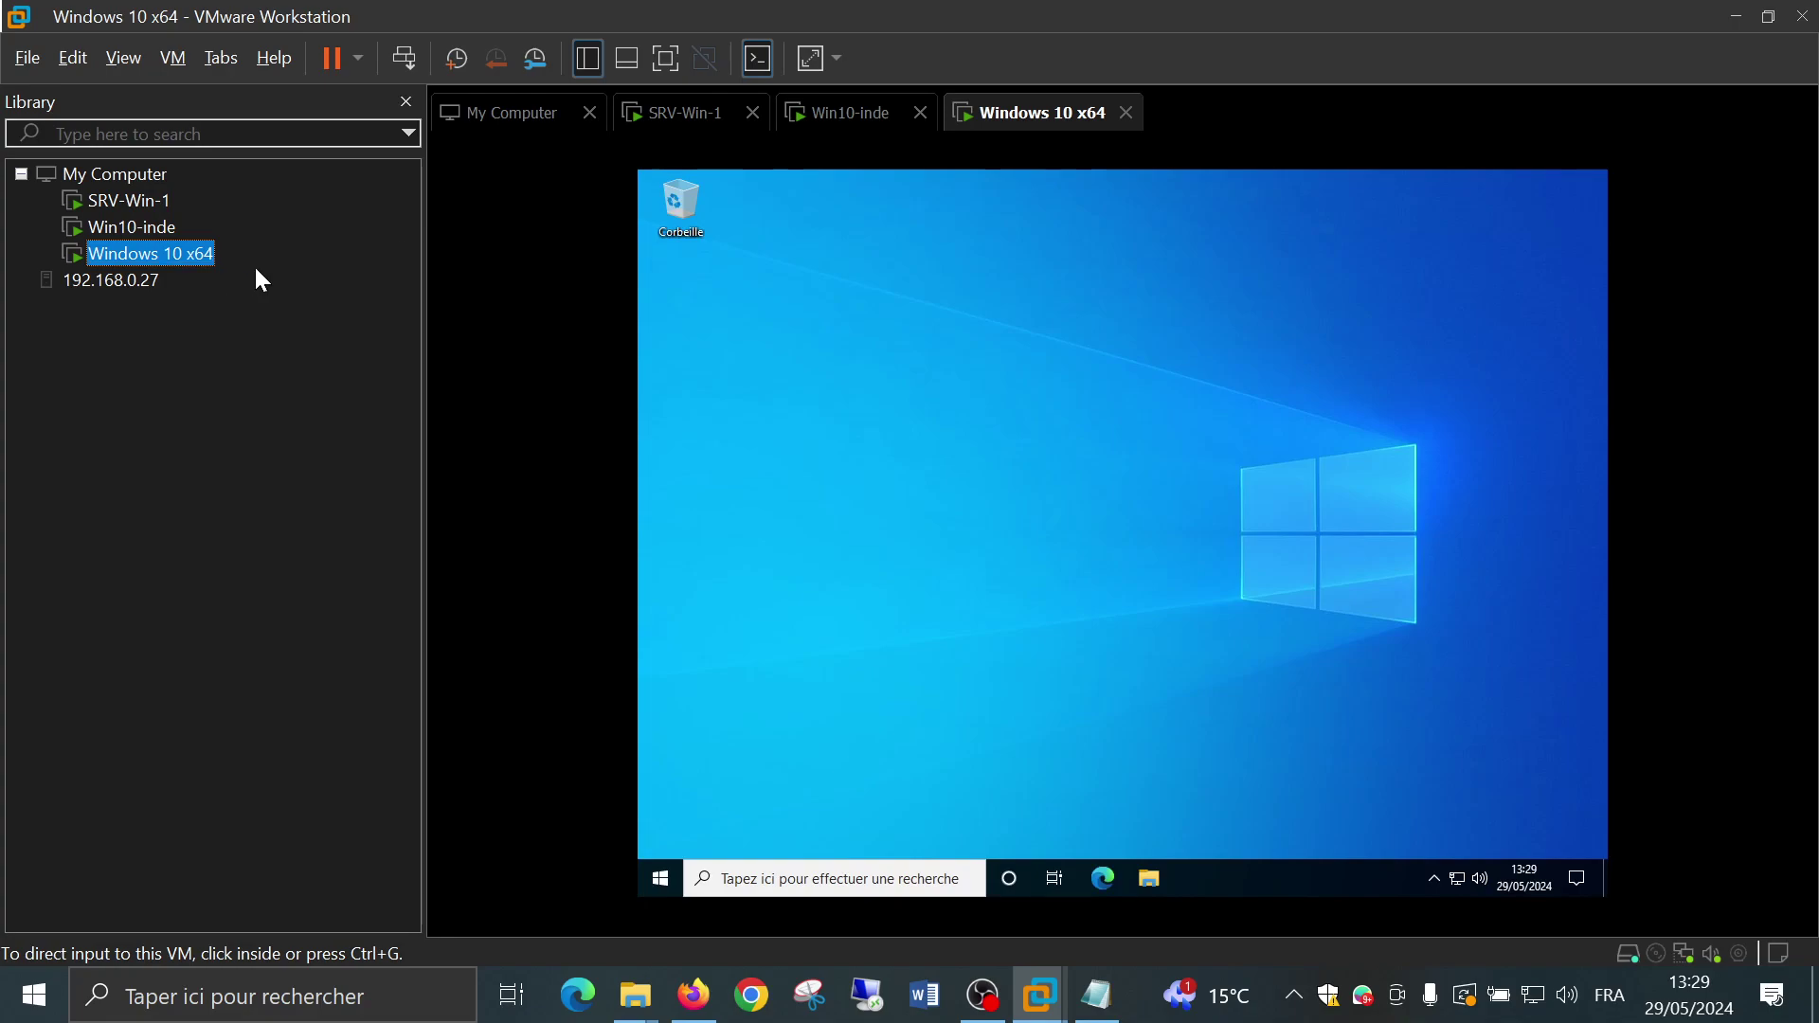
Search 'nom' to reach the PC name About page and its advanced rename settings
{"action": "left_click", "coordinate": [817, 617]}
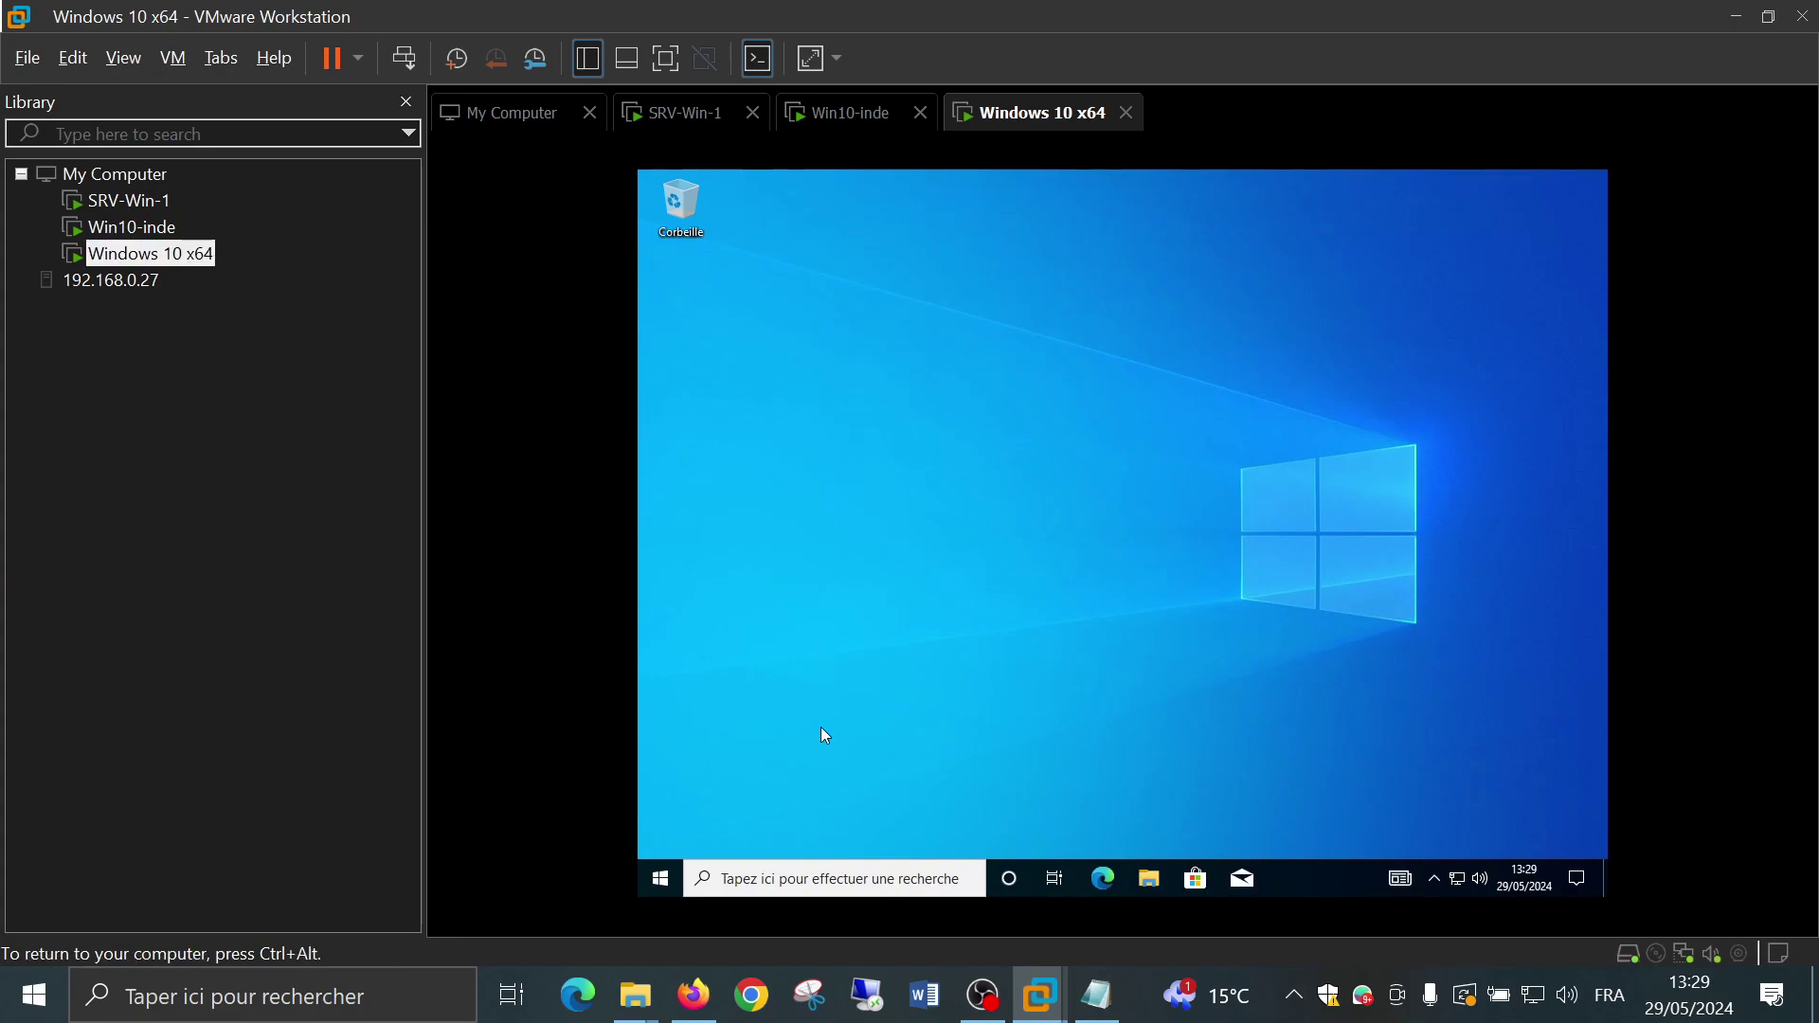
{"action": "left_click", "coordinate": [813, 878]}
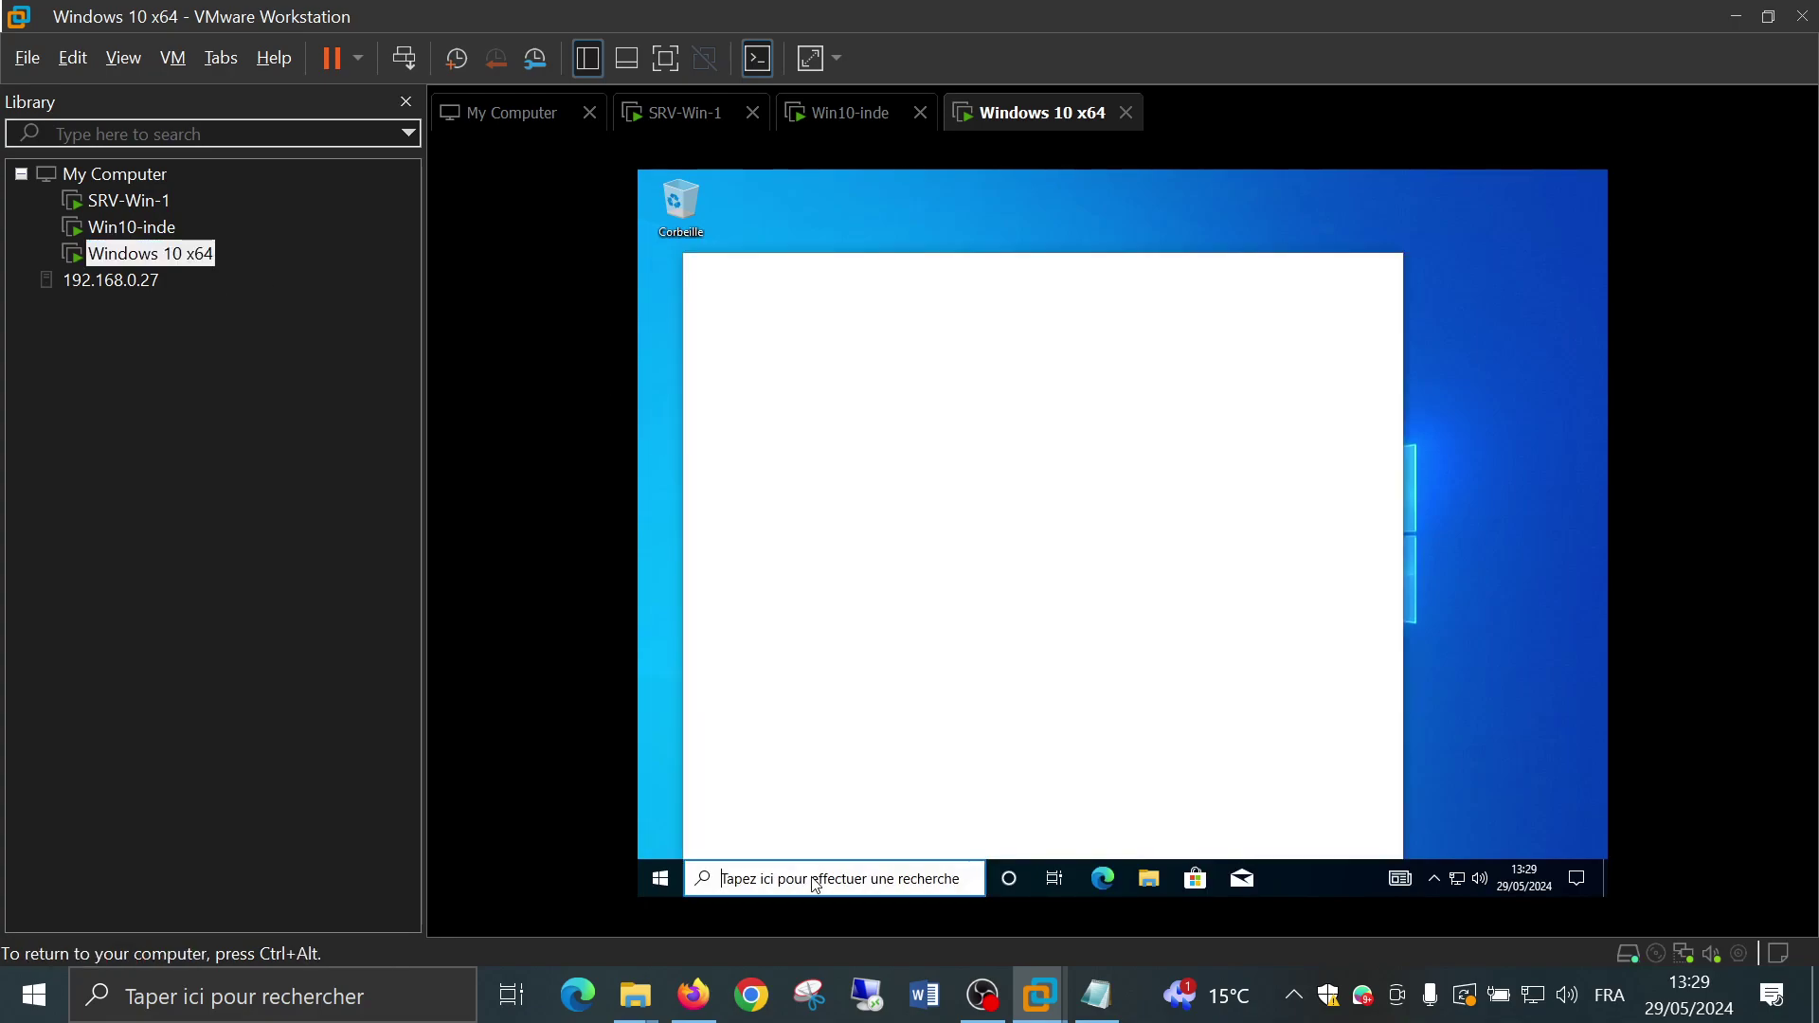
{"action": "type", "text": "n"}
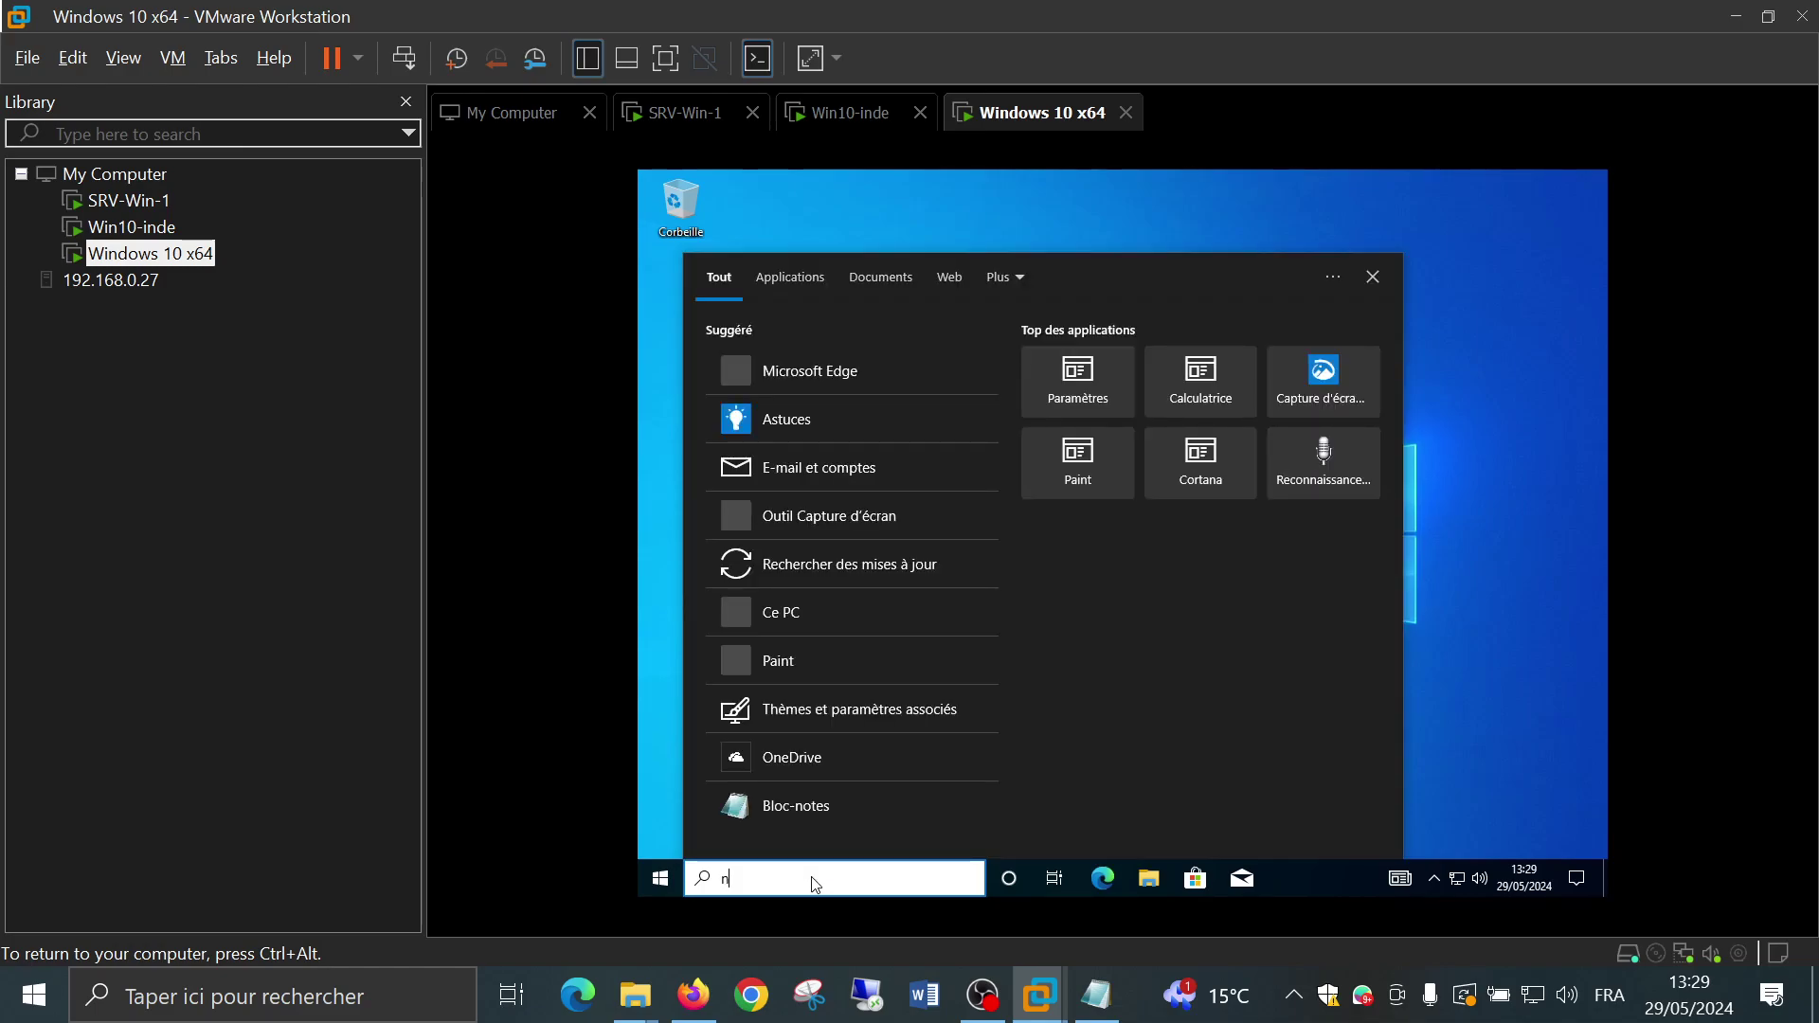
{"action": "type", "text": "om"}
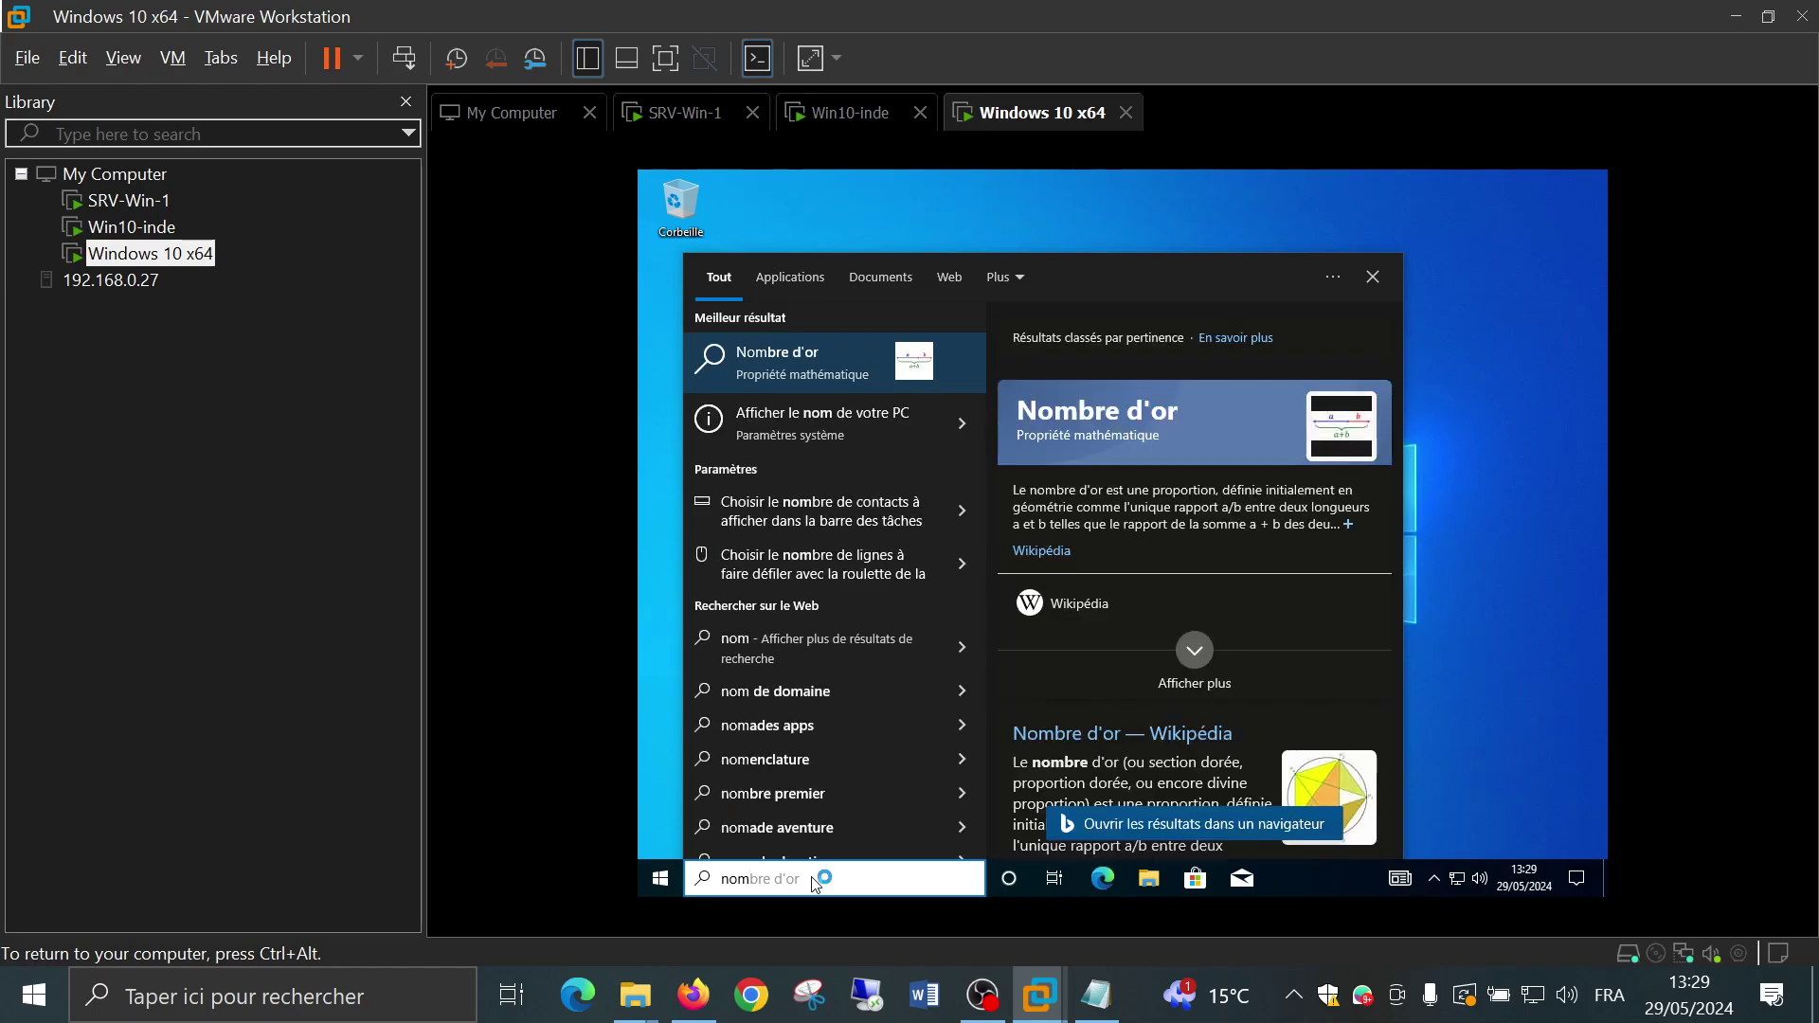
{"action": "key", "text": "Down"}
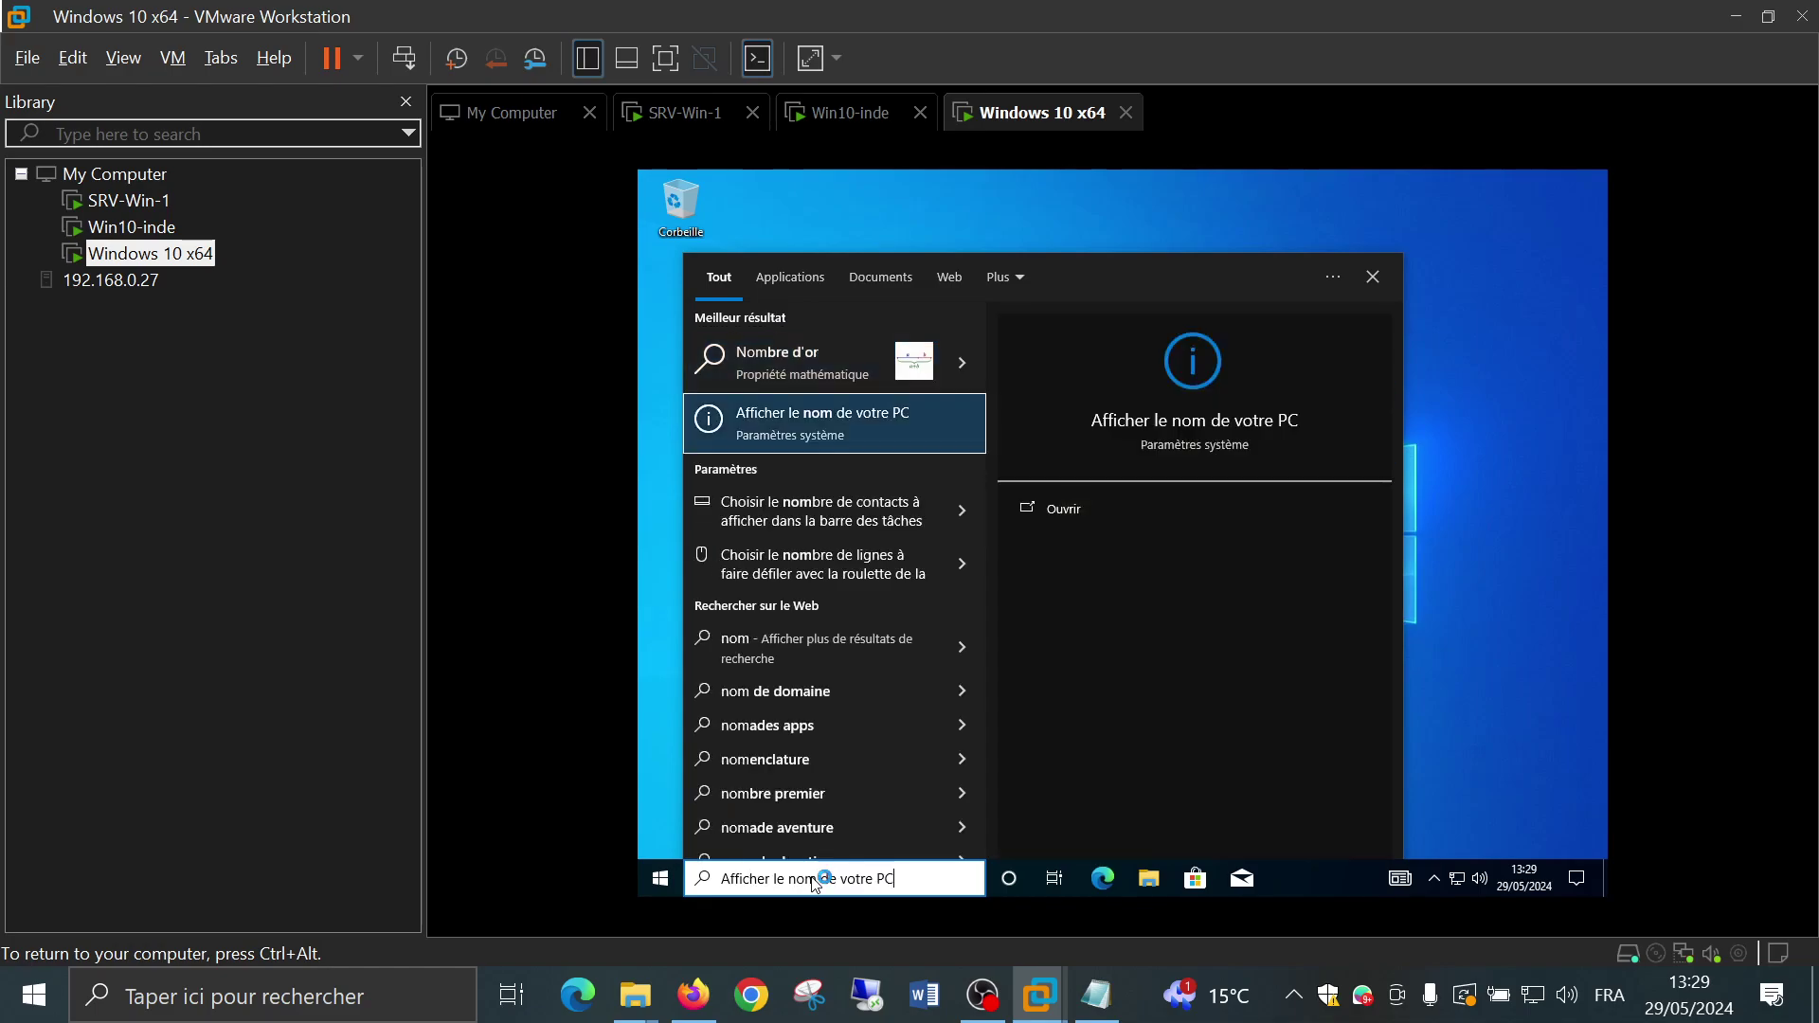
{"action": "key", "text": "Return"}
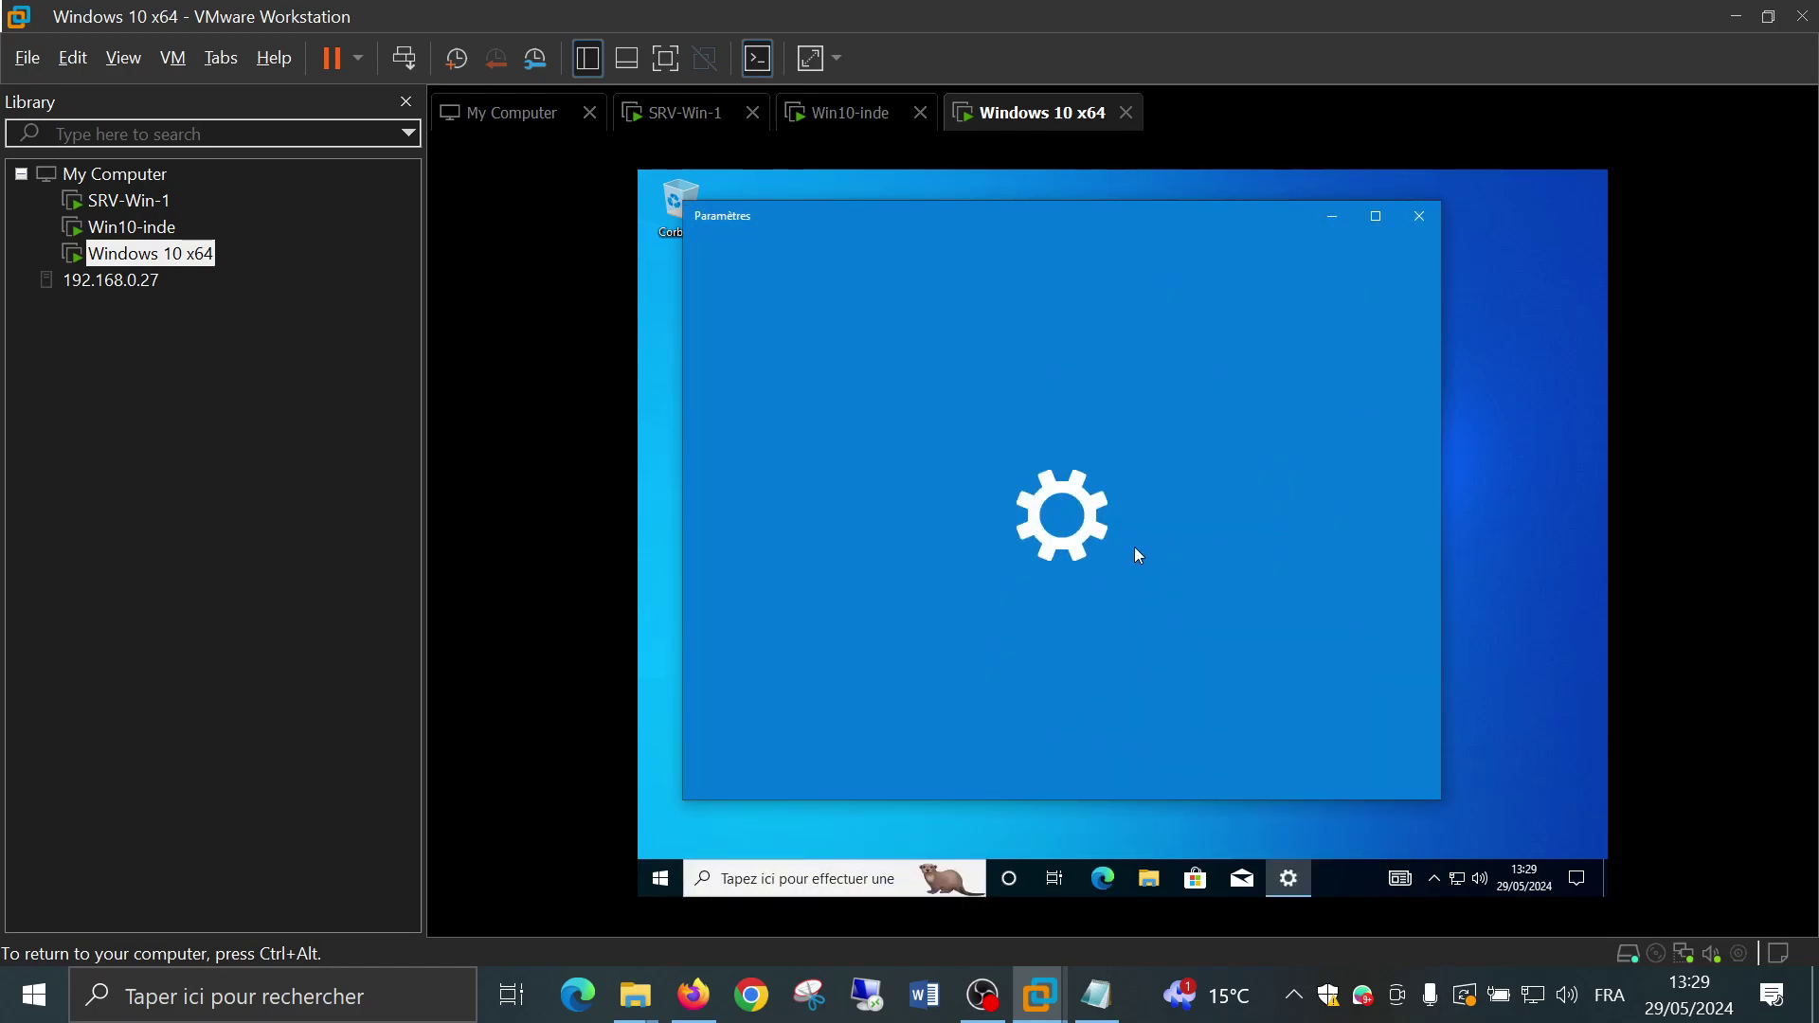
{"action": "scroll", "coordinate": [1160, 546], "scroll_direction": "down", "scroll_amount": 5}
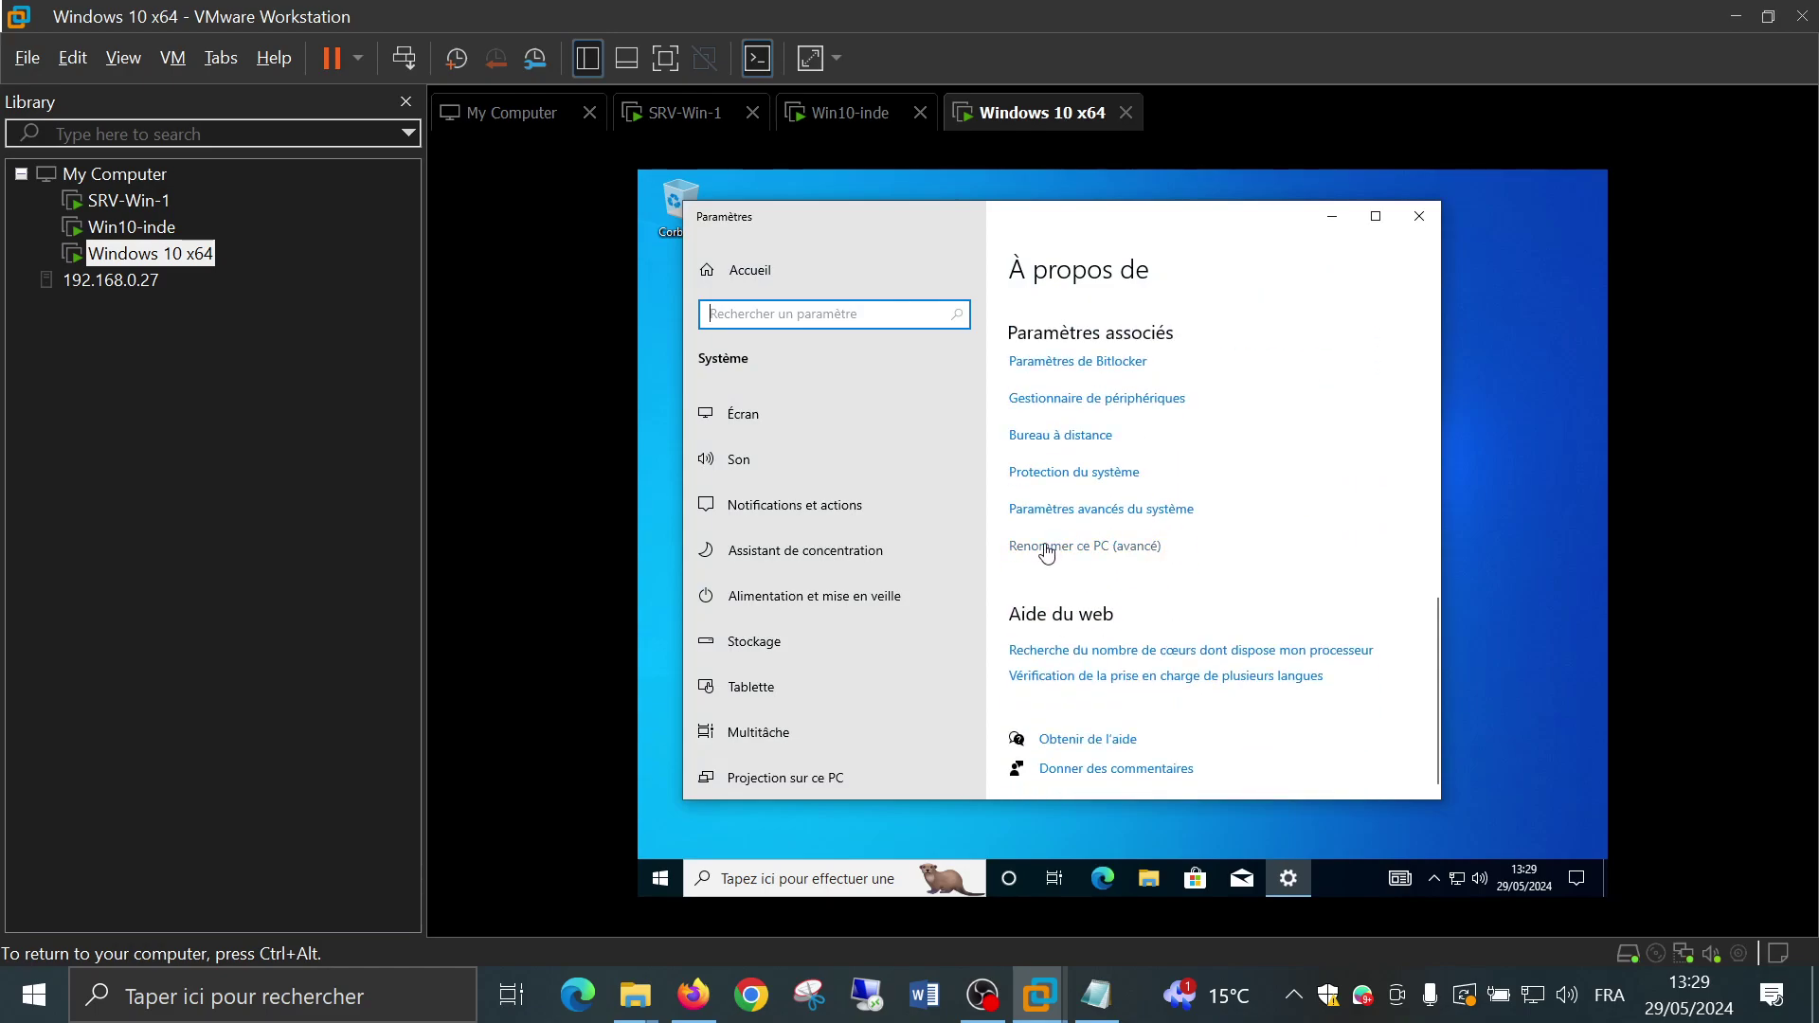
{"action": "left_click", "coordinate": [1046, 547]}
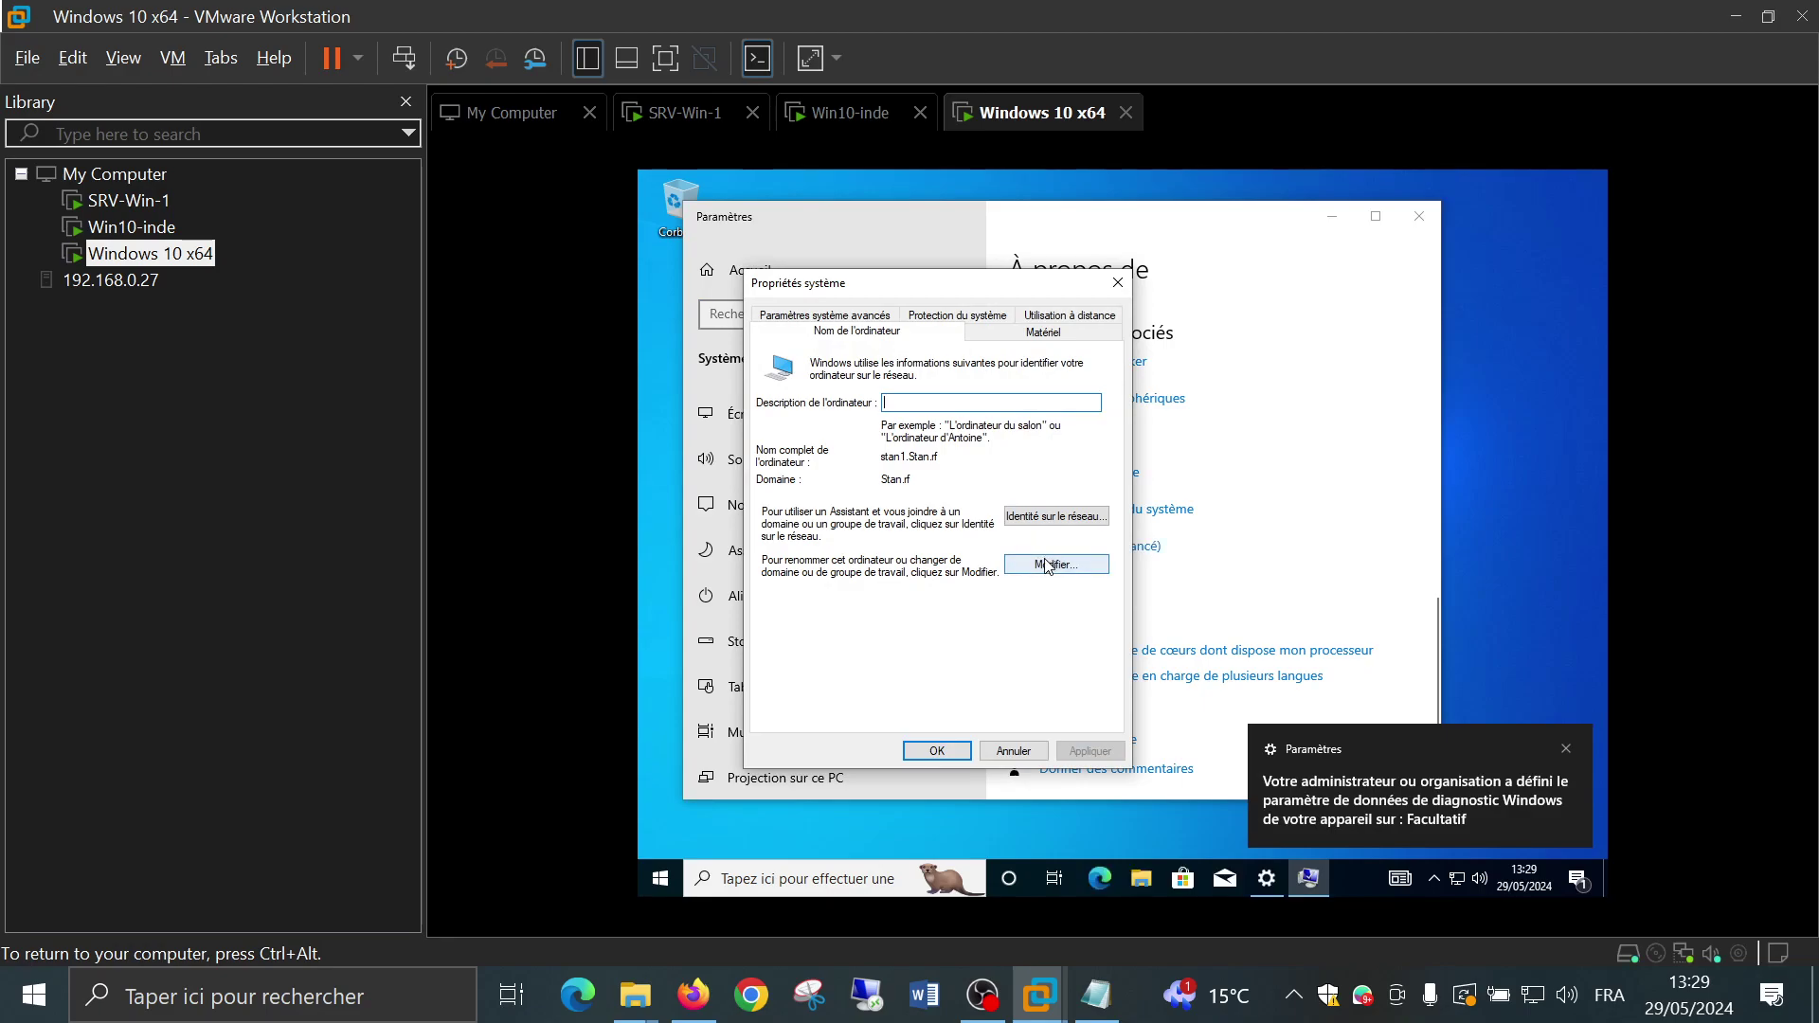
Move the PC from the Stan.rf domain to workgroup WORKGROUP, accepting the domain-leave warning
{"action": "left_click", "coordinate": [1046, 565]}
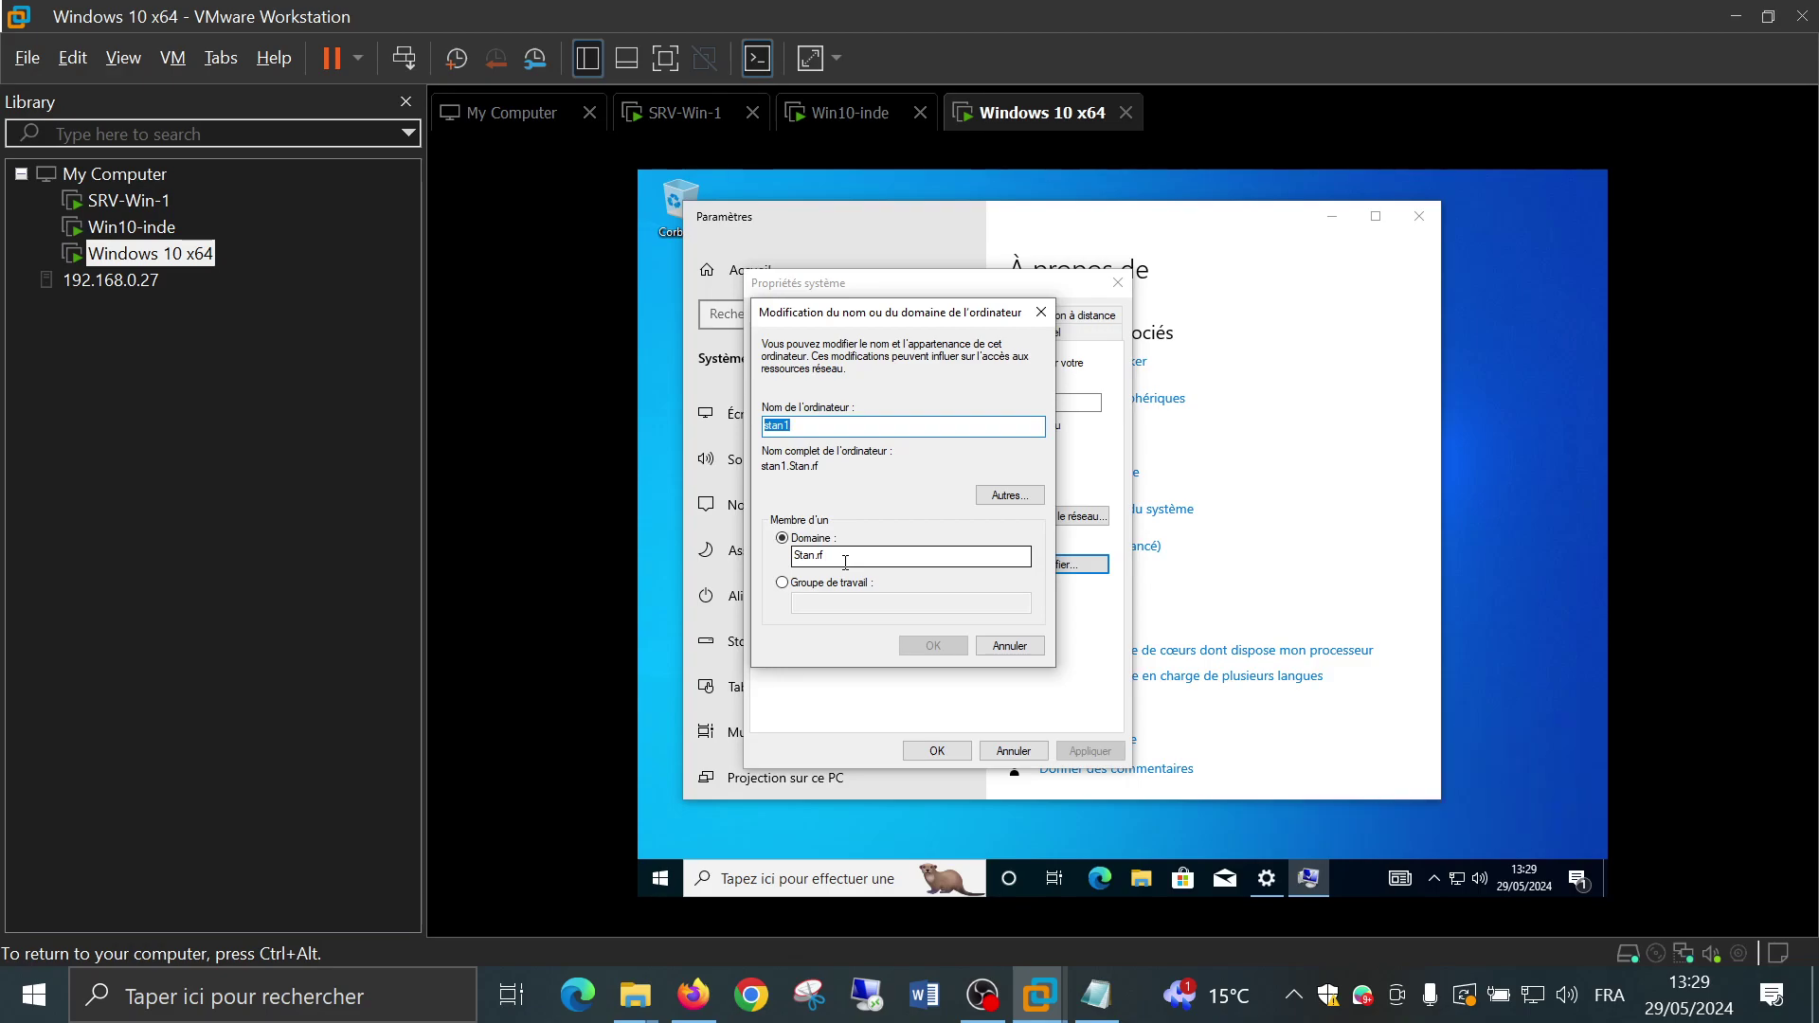
{"action": "left_click", "coordinate": [783, 583]}
{"action": "left_click", "coordinate": [813, 605]}
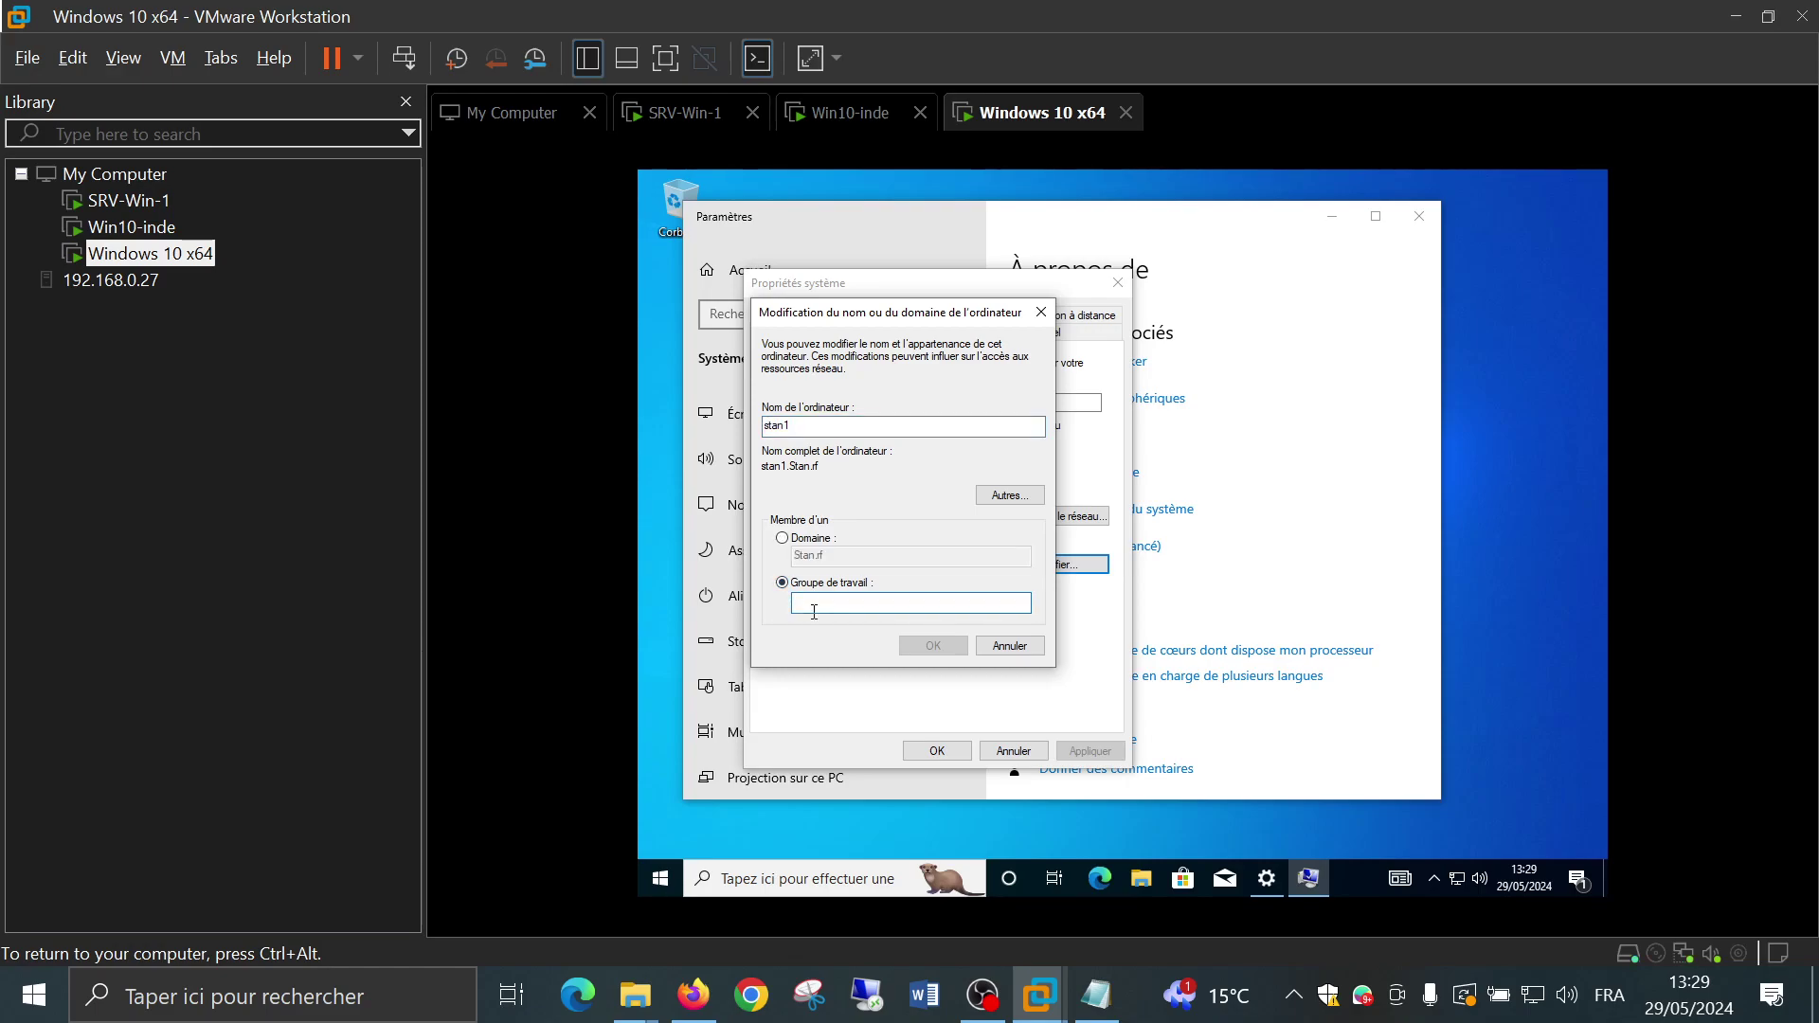
{"action": "type", "text": "WORKGROUP"}
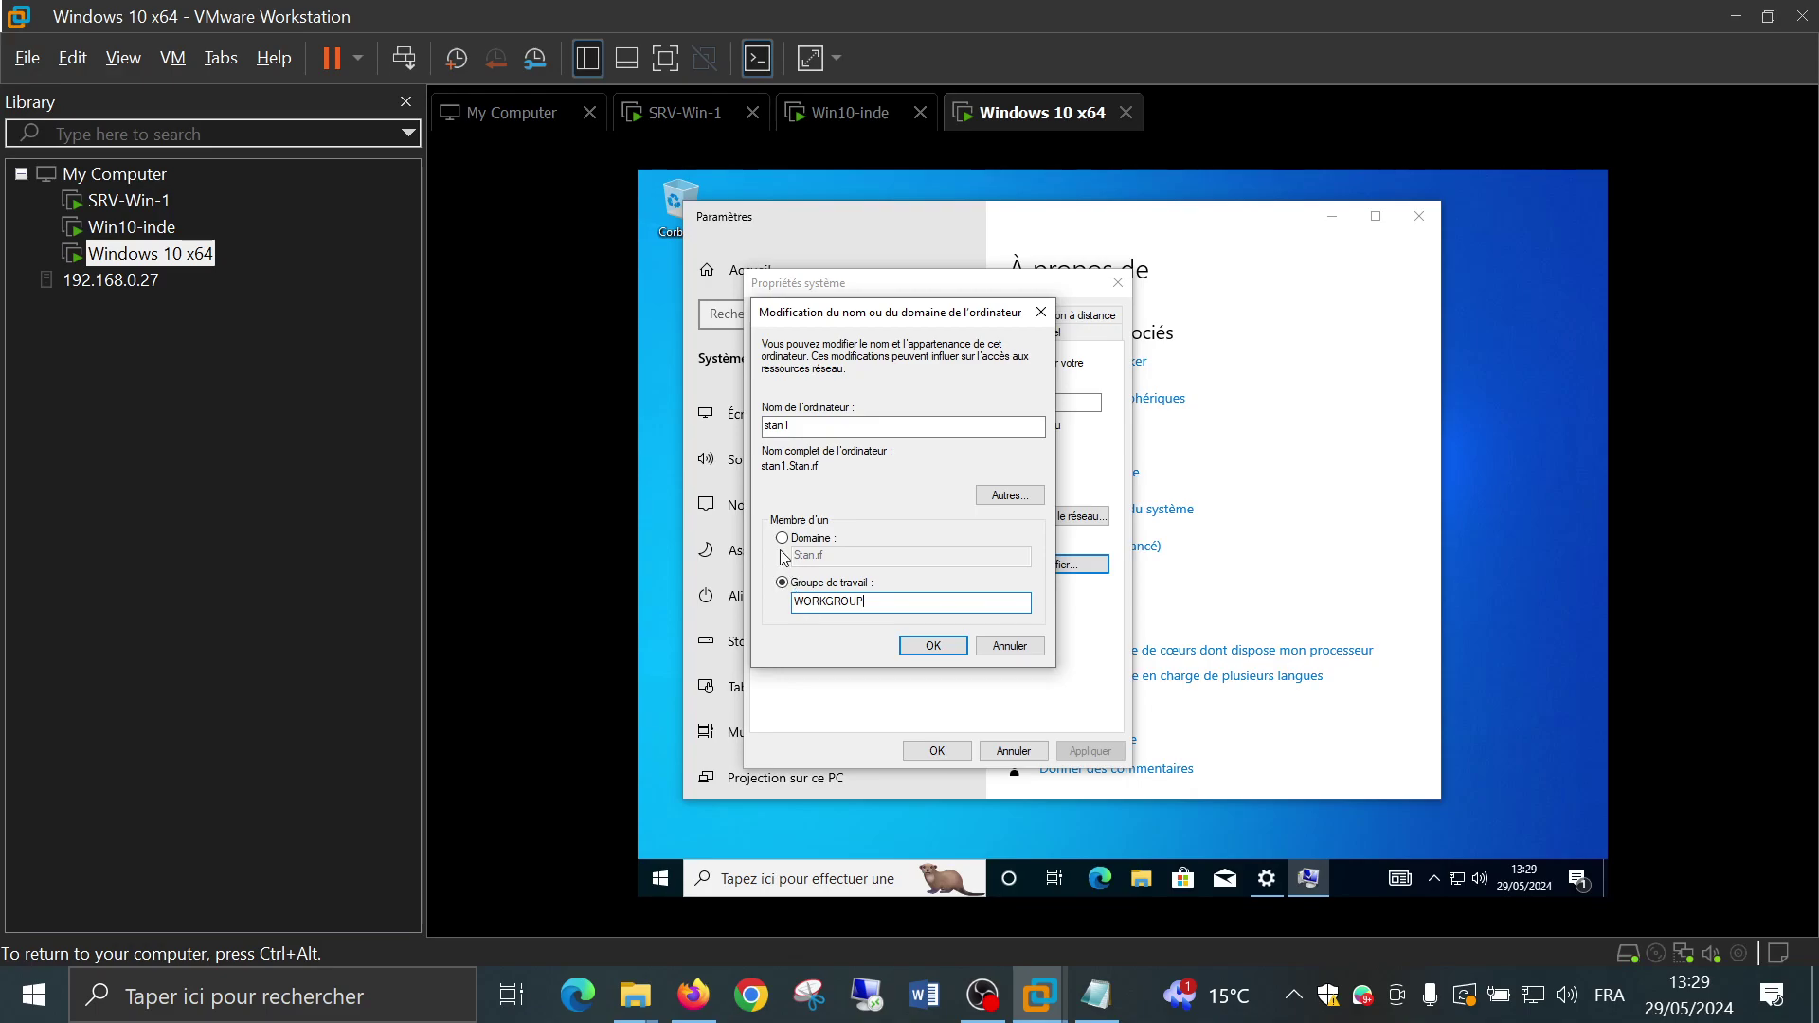
{"action": "left_click", "coordinate": [928, 645]}
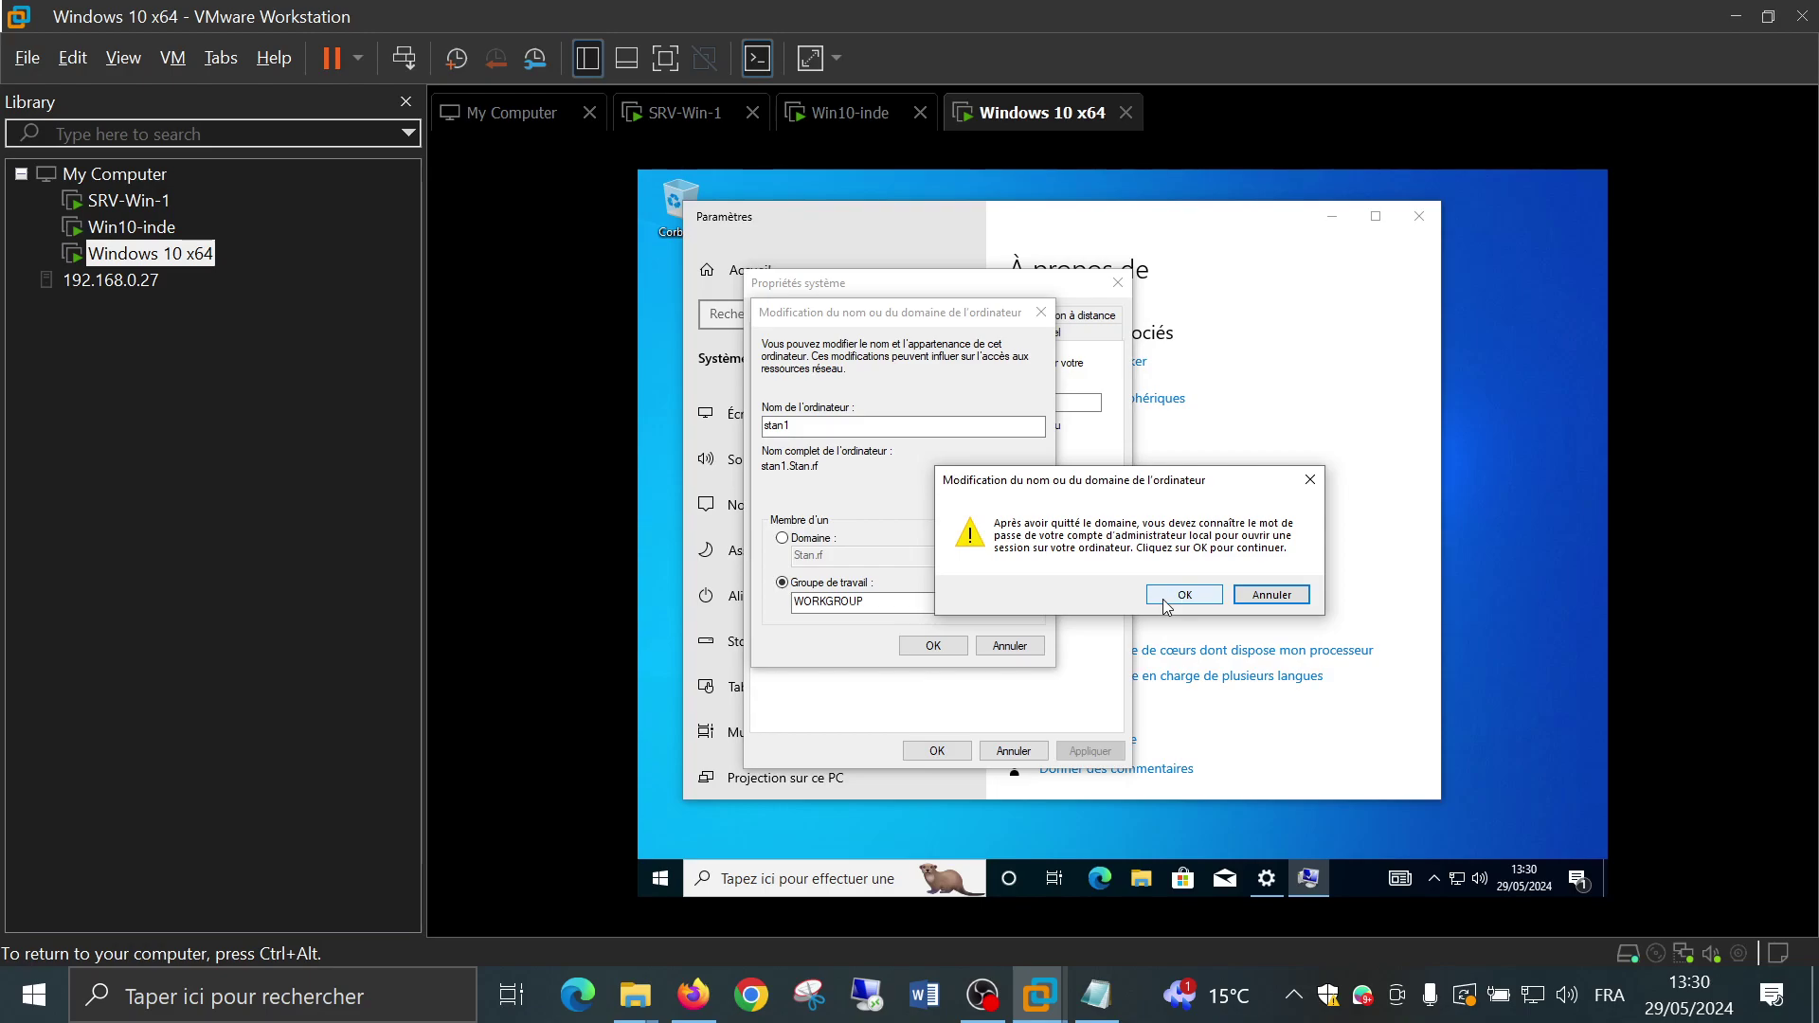
{"action": "left_click", "coordinate": [1168, 596]}
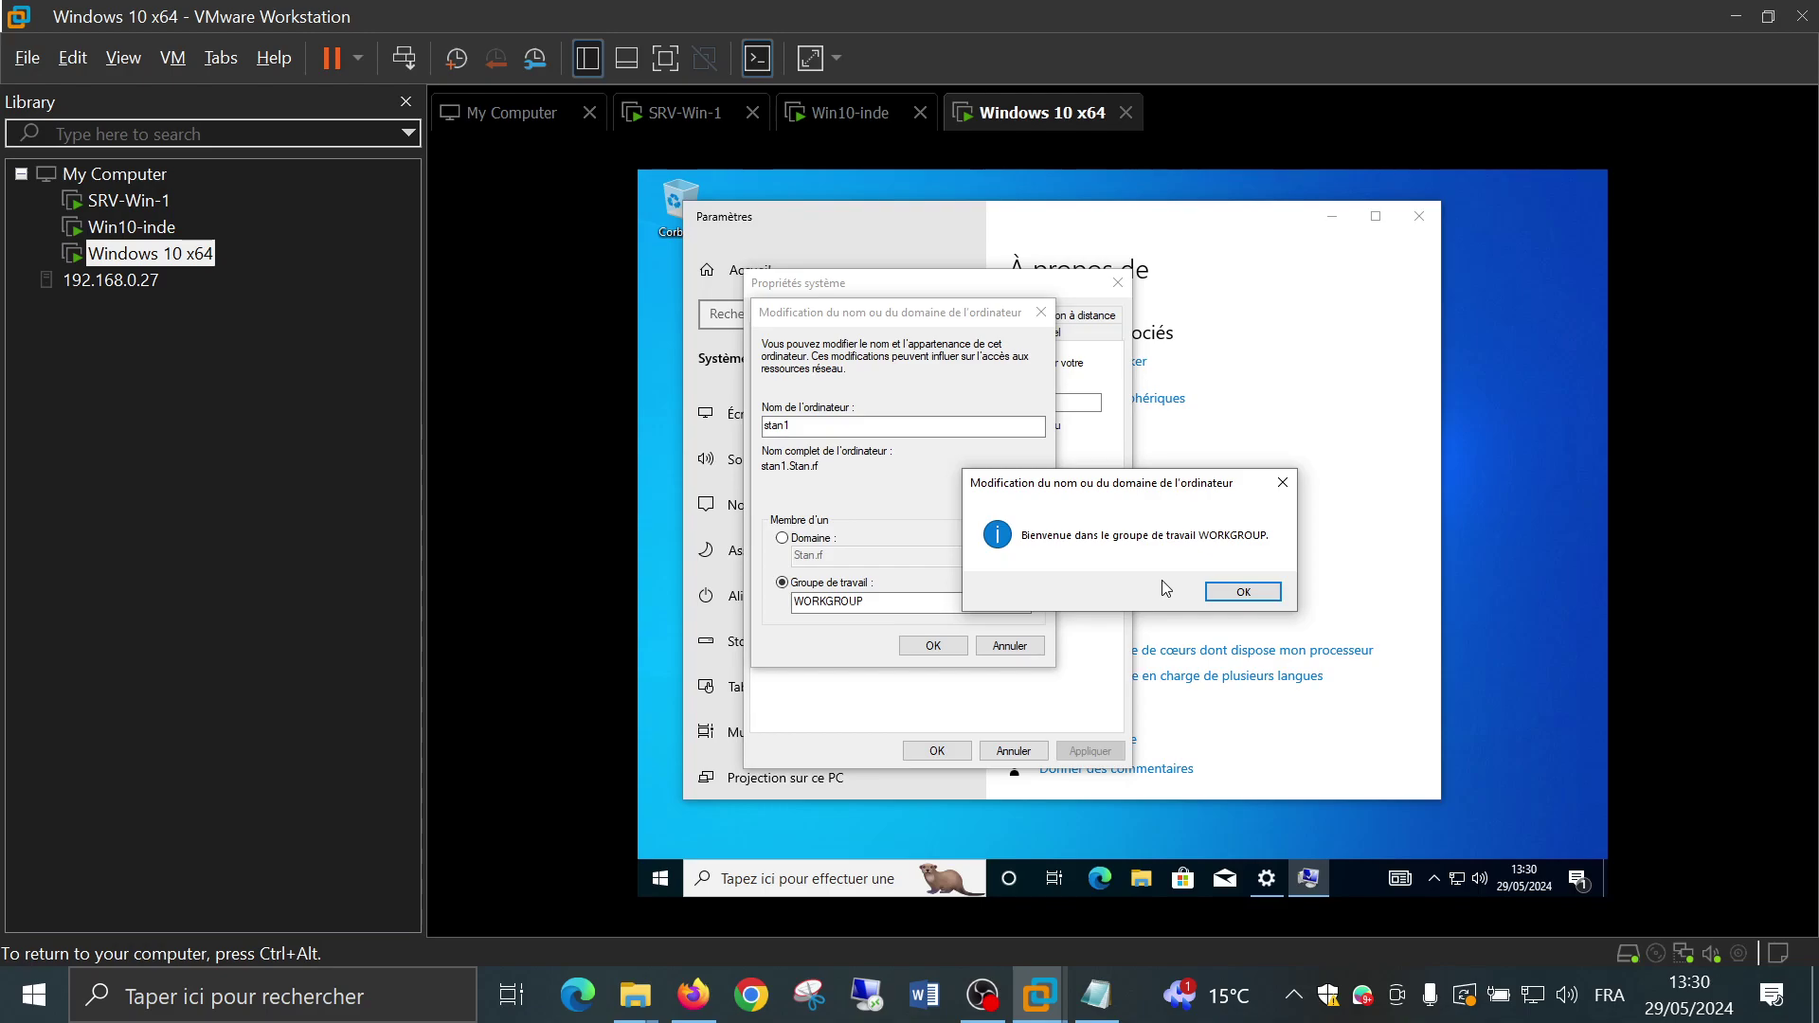
Dismiss the WORKGROUP welcome and restart notices, close System Properties, and restart the VM now
{"action": "left_click", "coordinate": [1220, 594]}
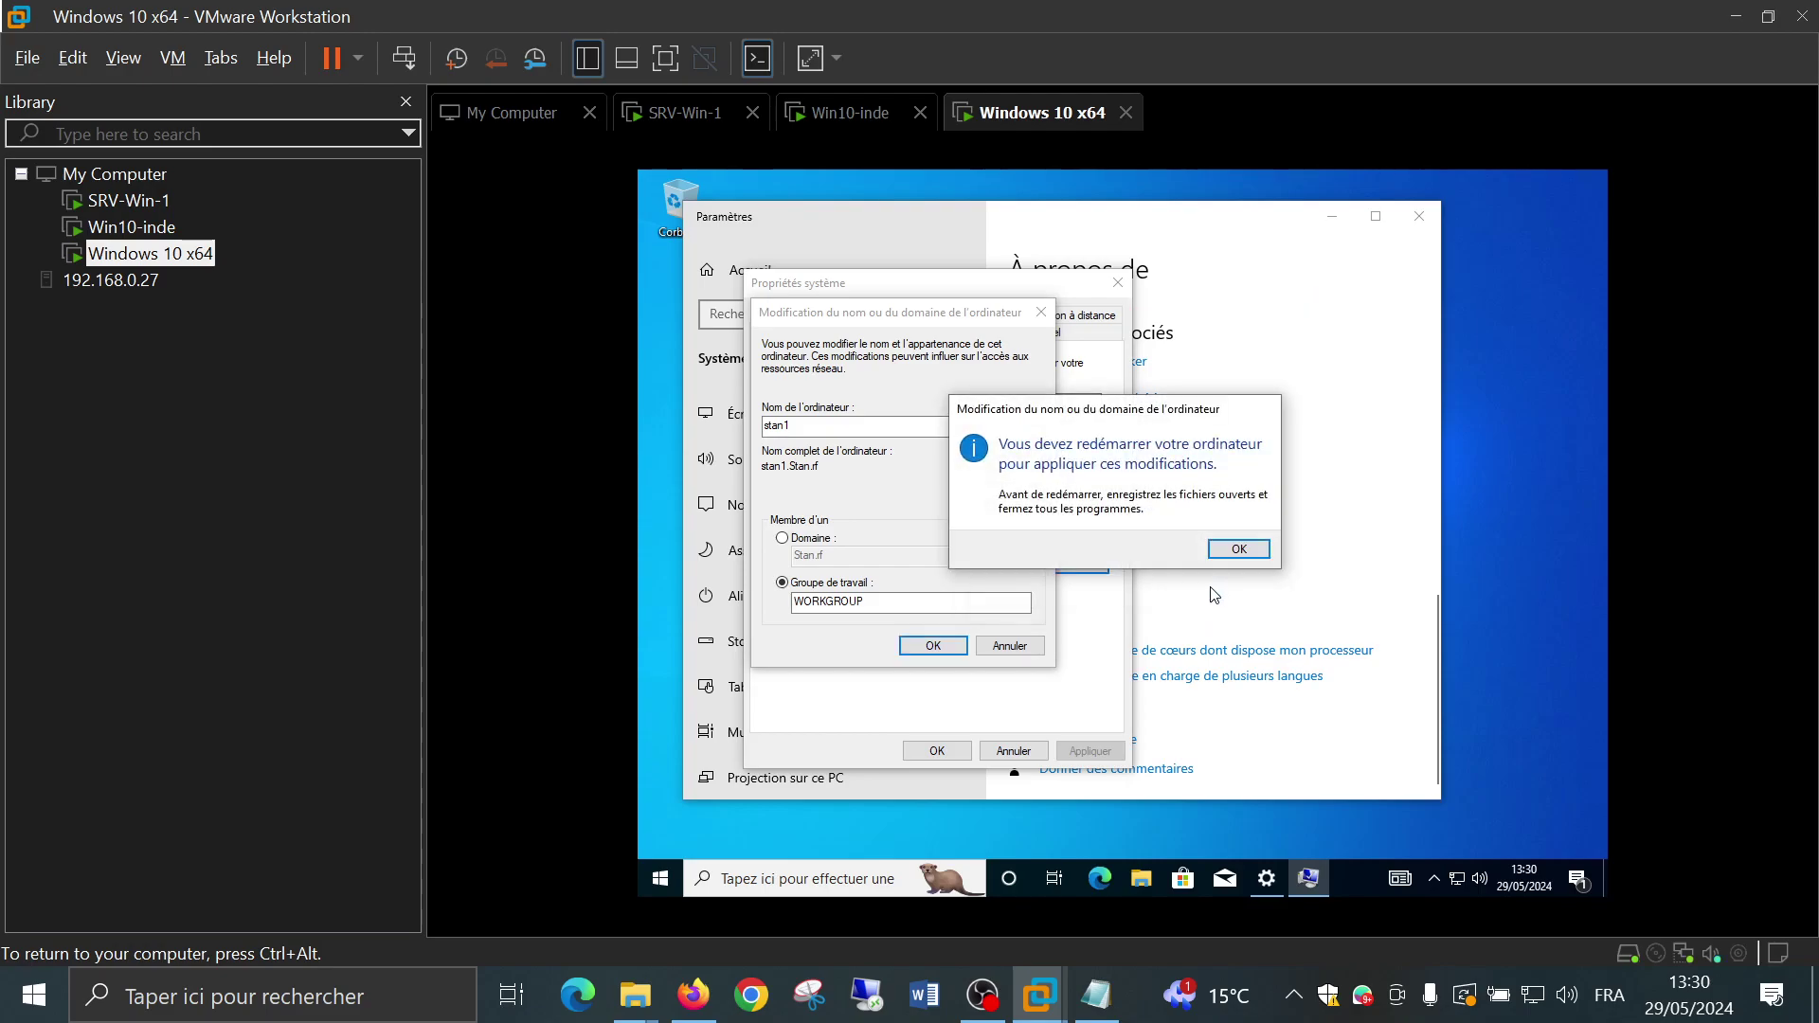
{"action": "left_click", "coordinate": [1239, 550]}
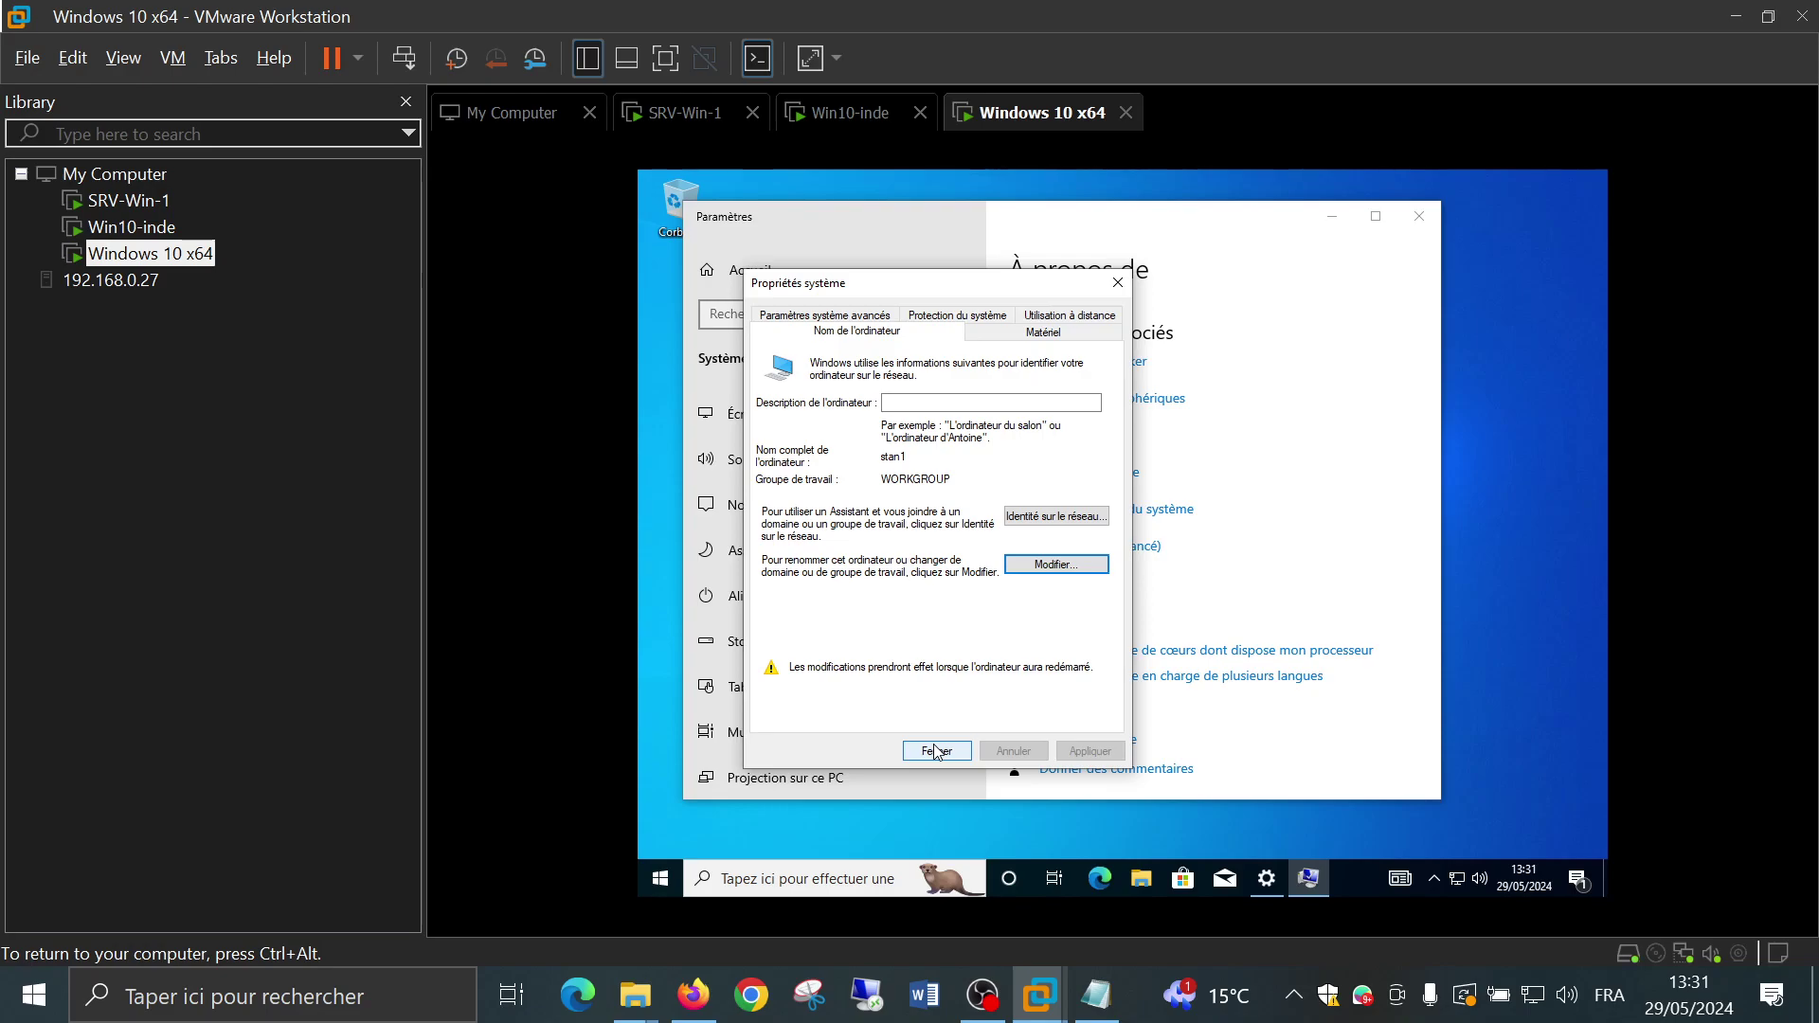
{"action": "left_click", "coordinate": [936, 752]}
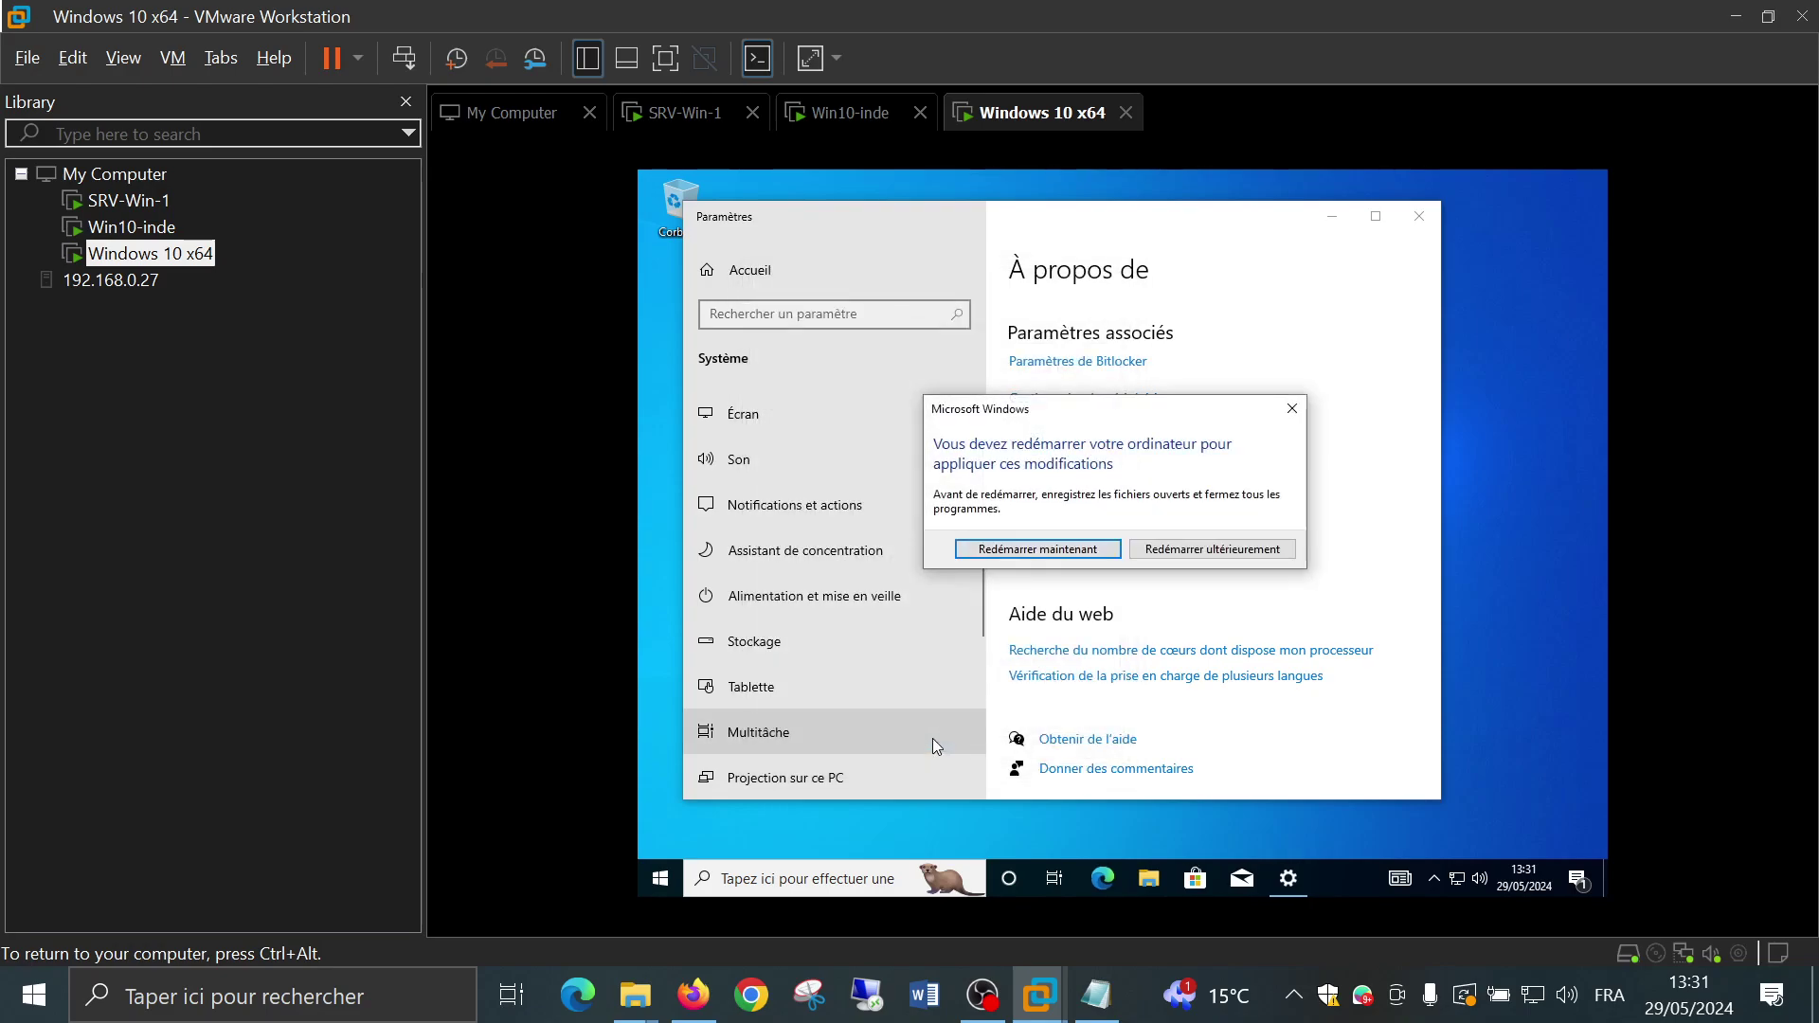
{"action": "left_click", "coordinate": [1077, 554]}
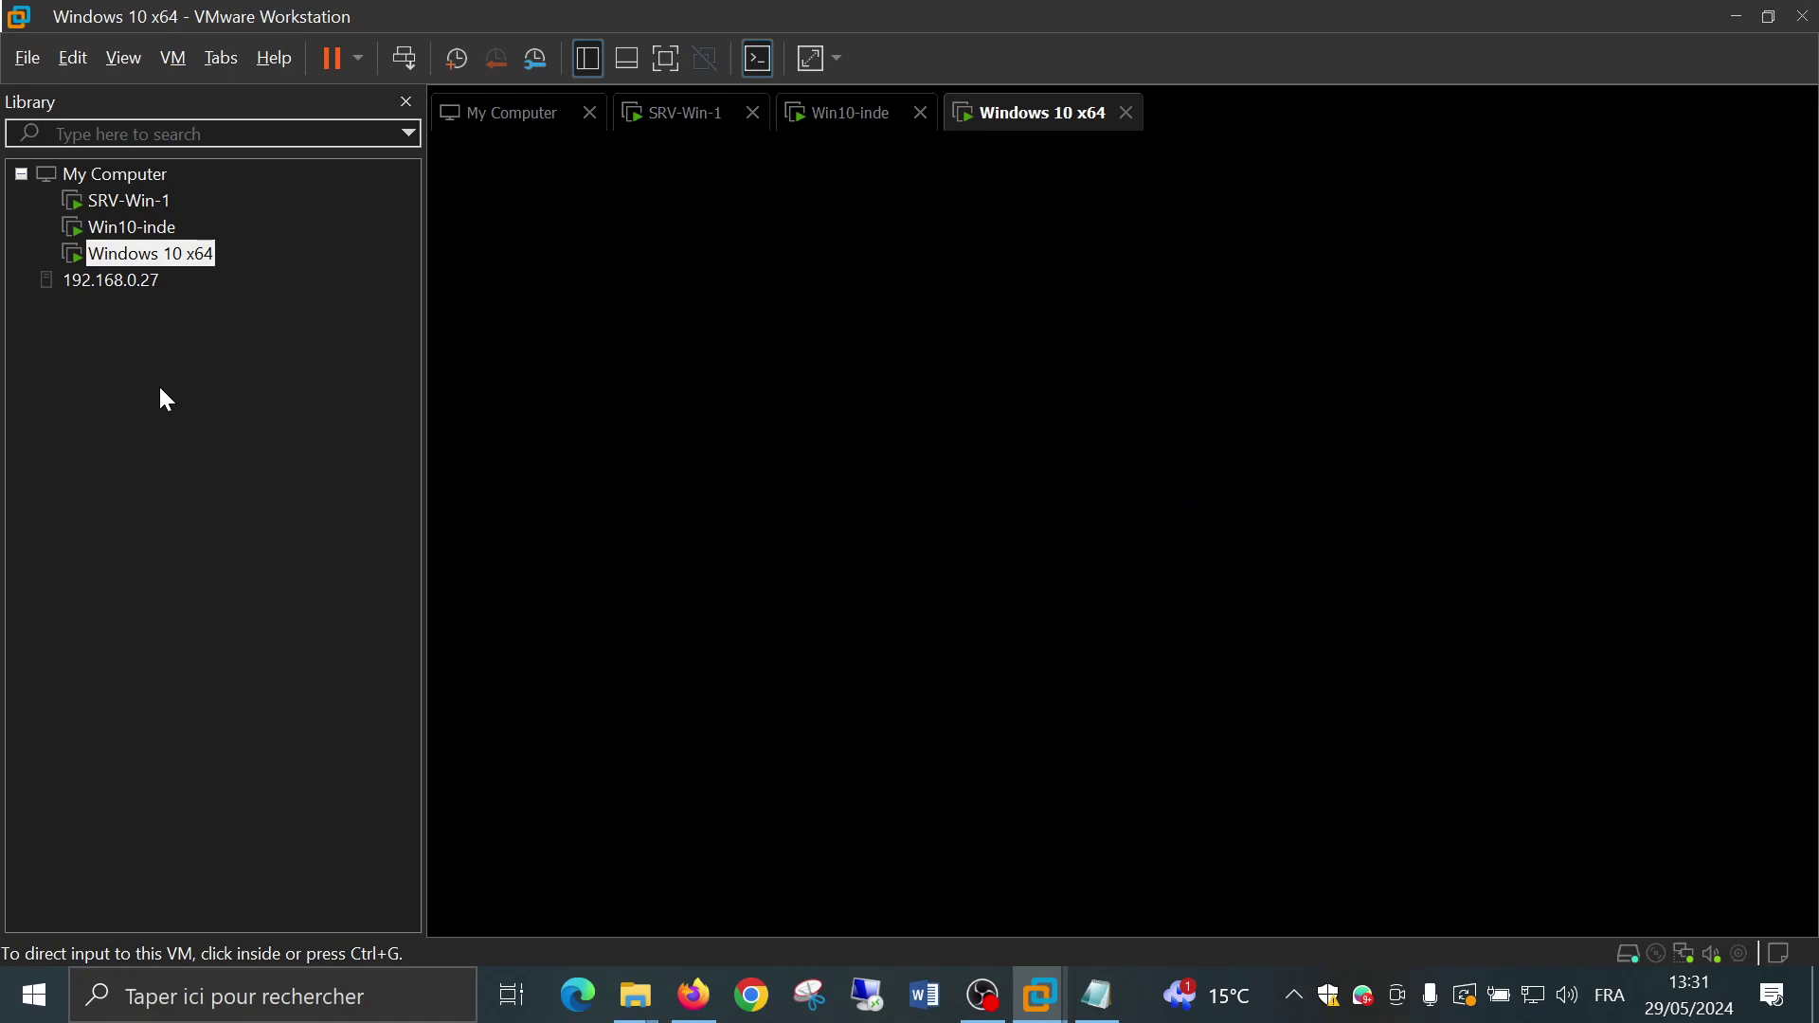
Take a snapshot of Win10-inde under the default name Snapshot 3
{"action": "left_click", "coordinate": [140, 230]}
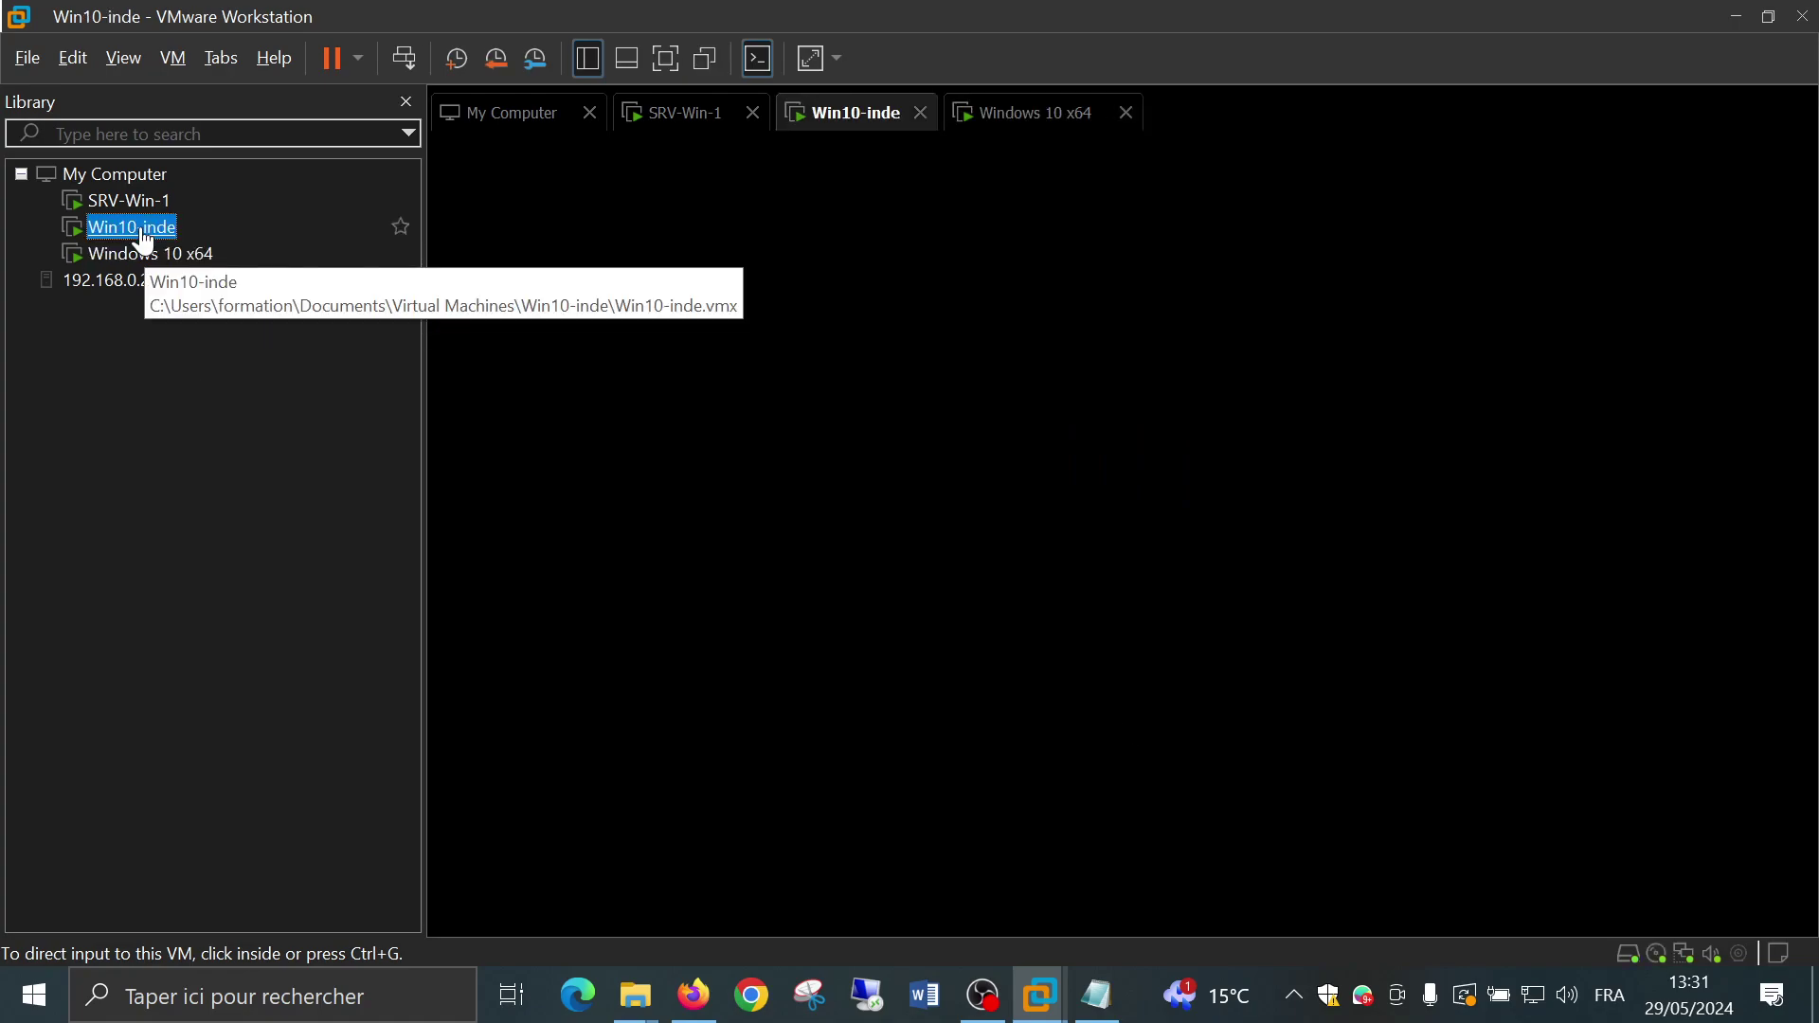
{"action": "right_click", "coordinate": [140, 229]}
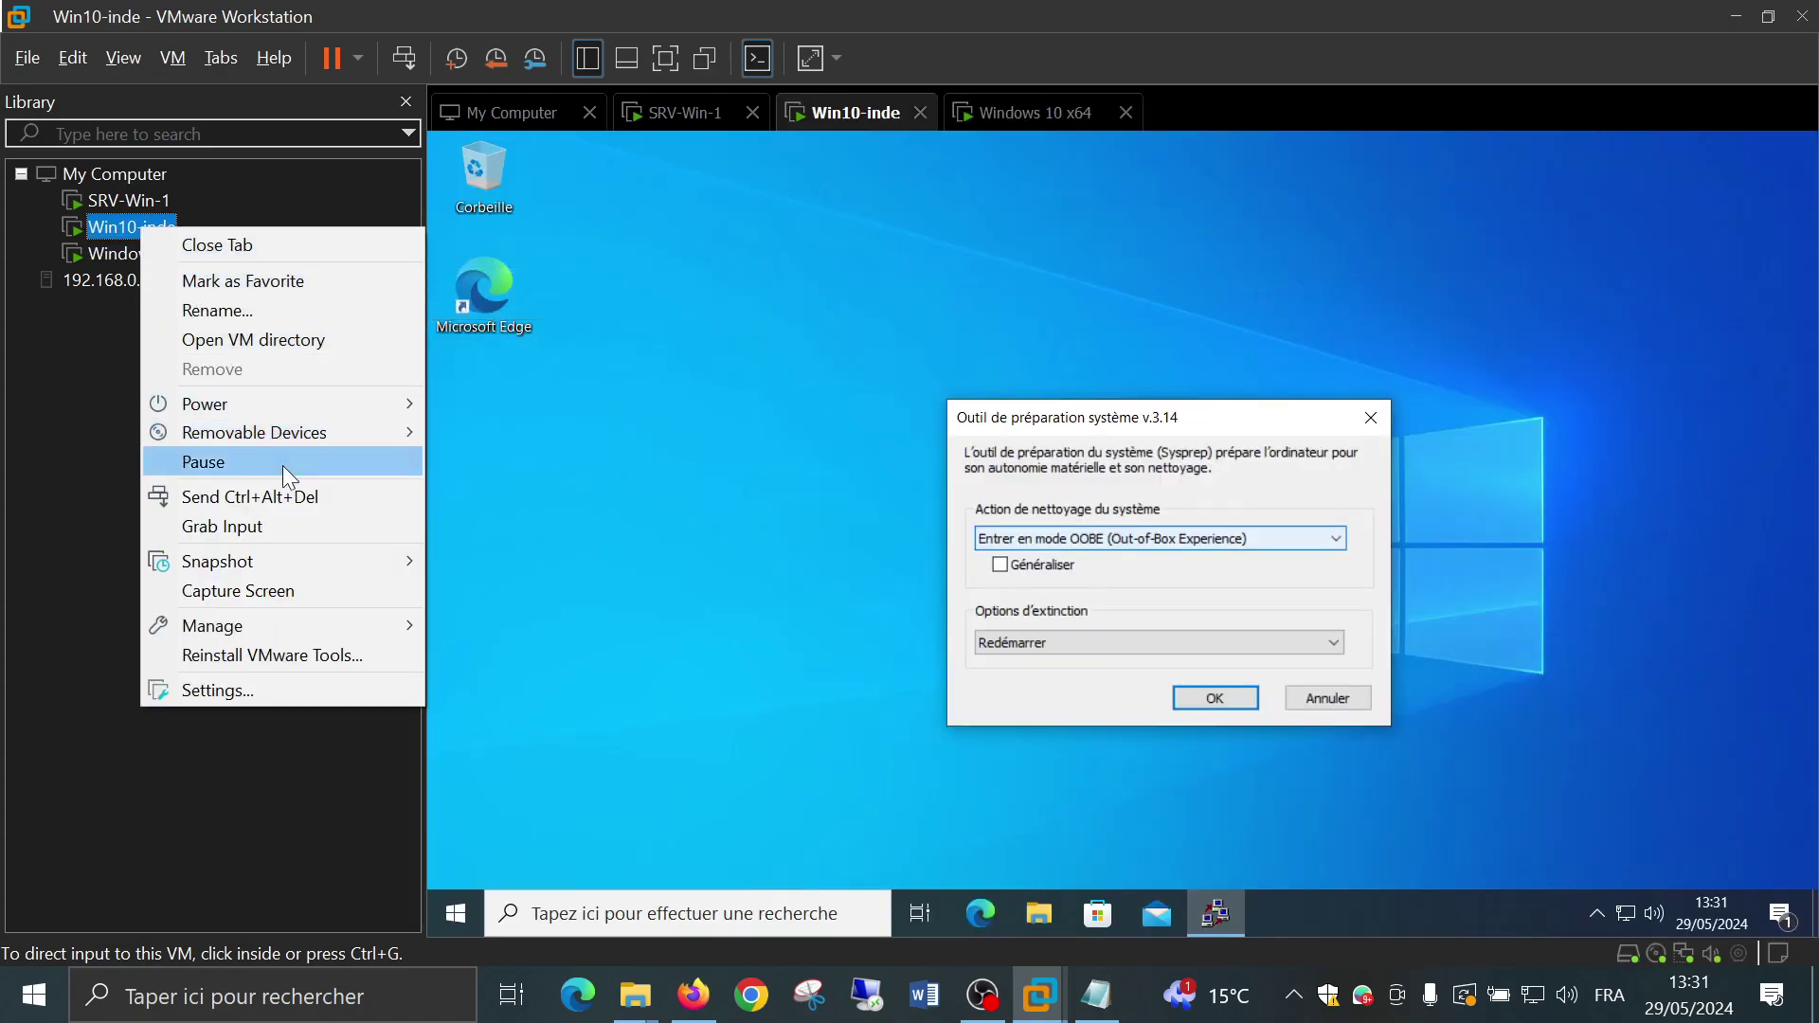
{"action": "mouse_move", "coordinate": [294, 565]}
{"action": "left_click", "coordinate": [531, 567]}
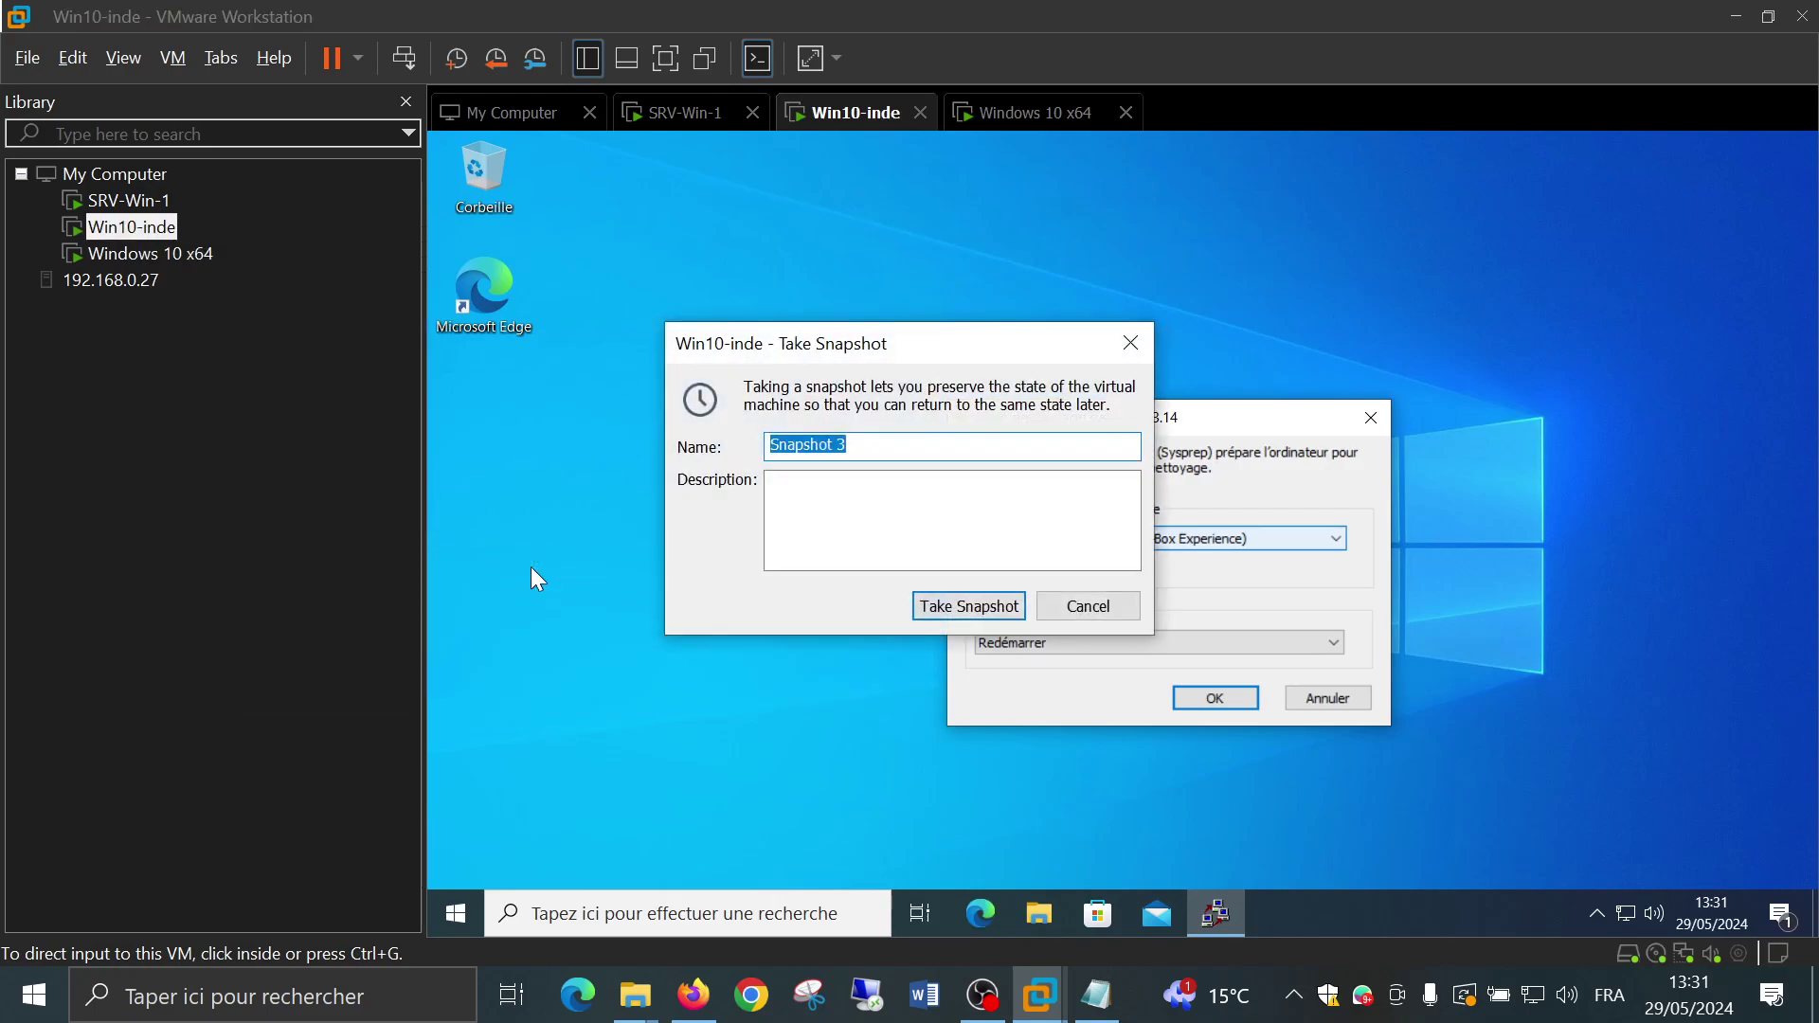
{"action": "key", "text": "Return"}
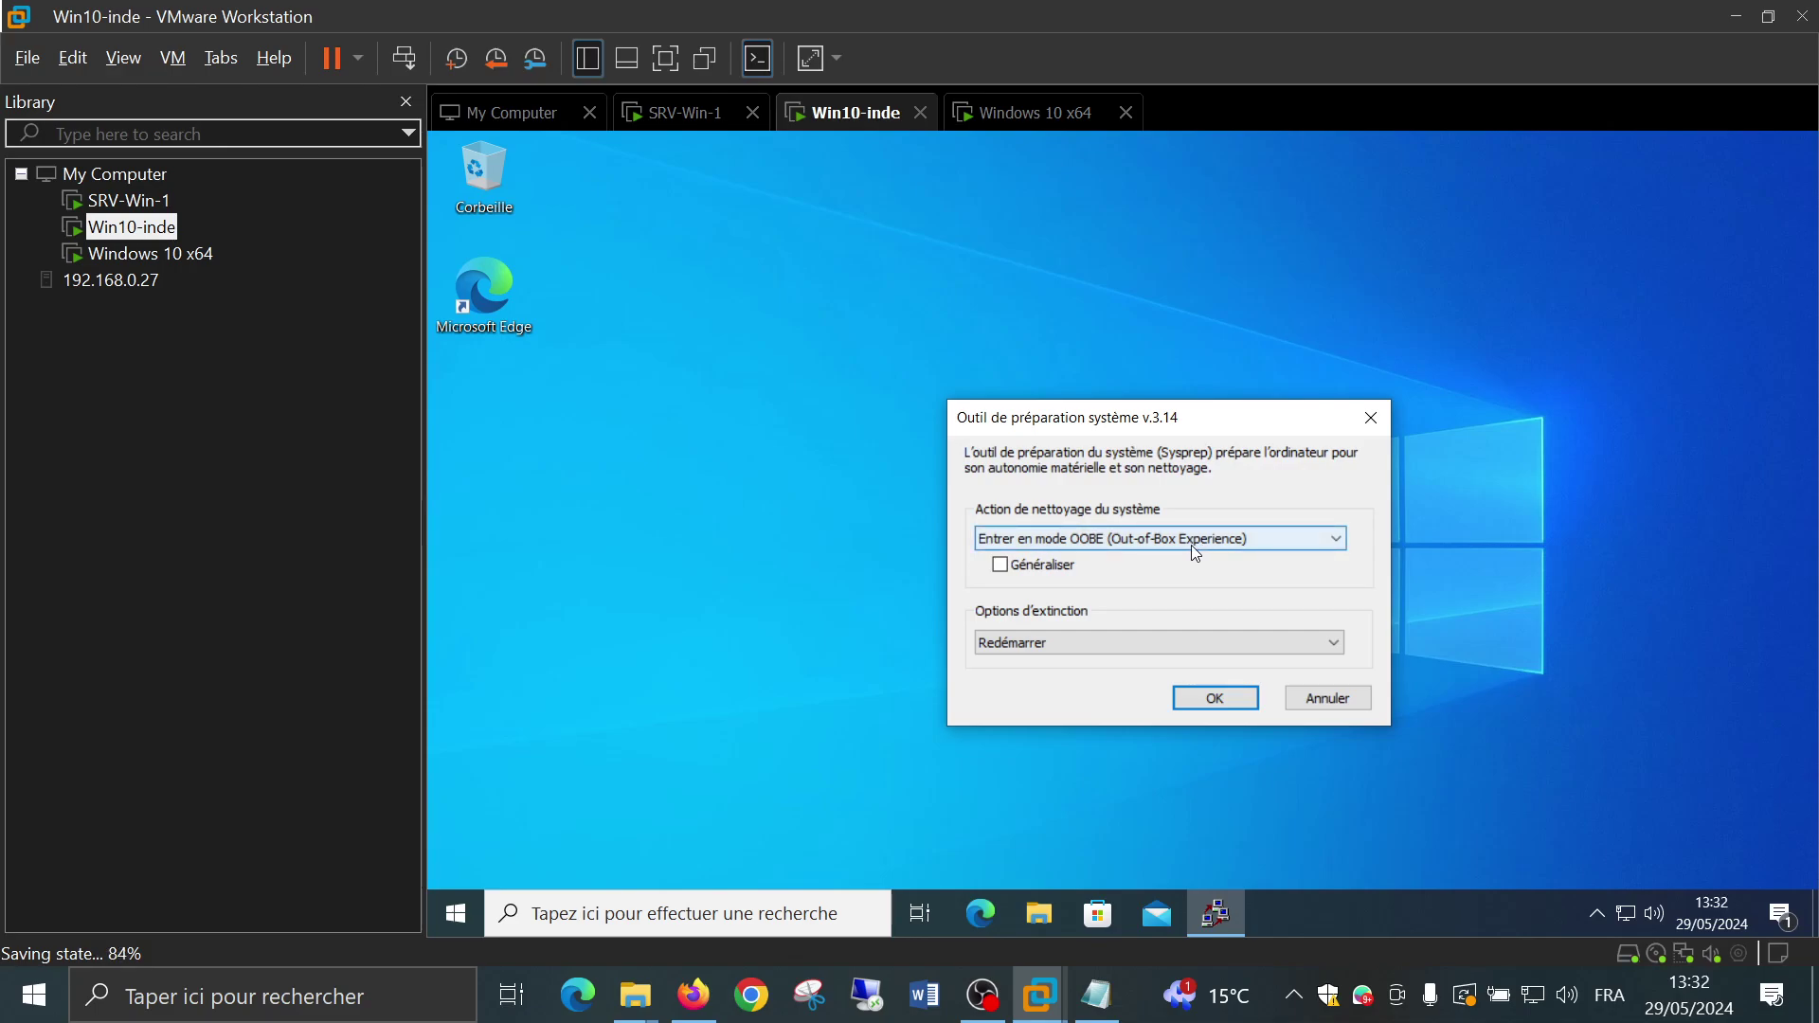
Run Sysprep with Généraliser and Arrêter le système, then dismiss the validation failure
{"action": "left_click", "coordinate": [1040, 568]}
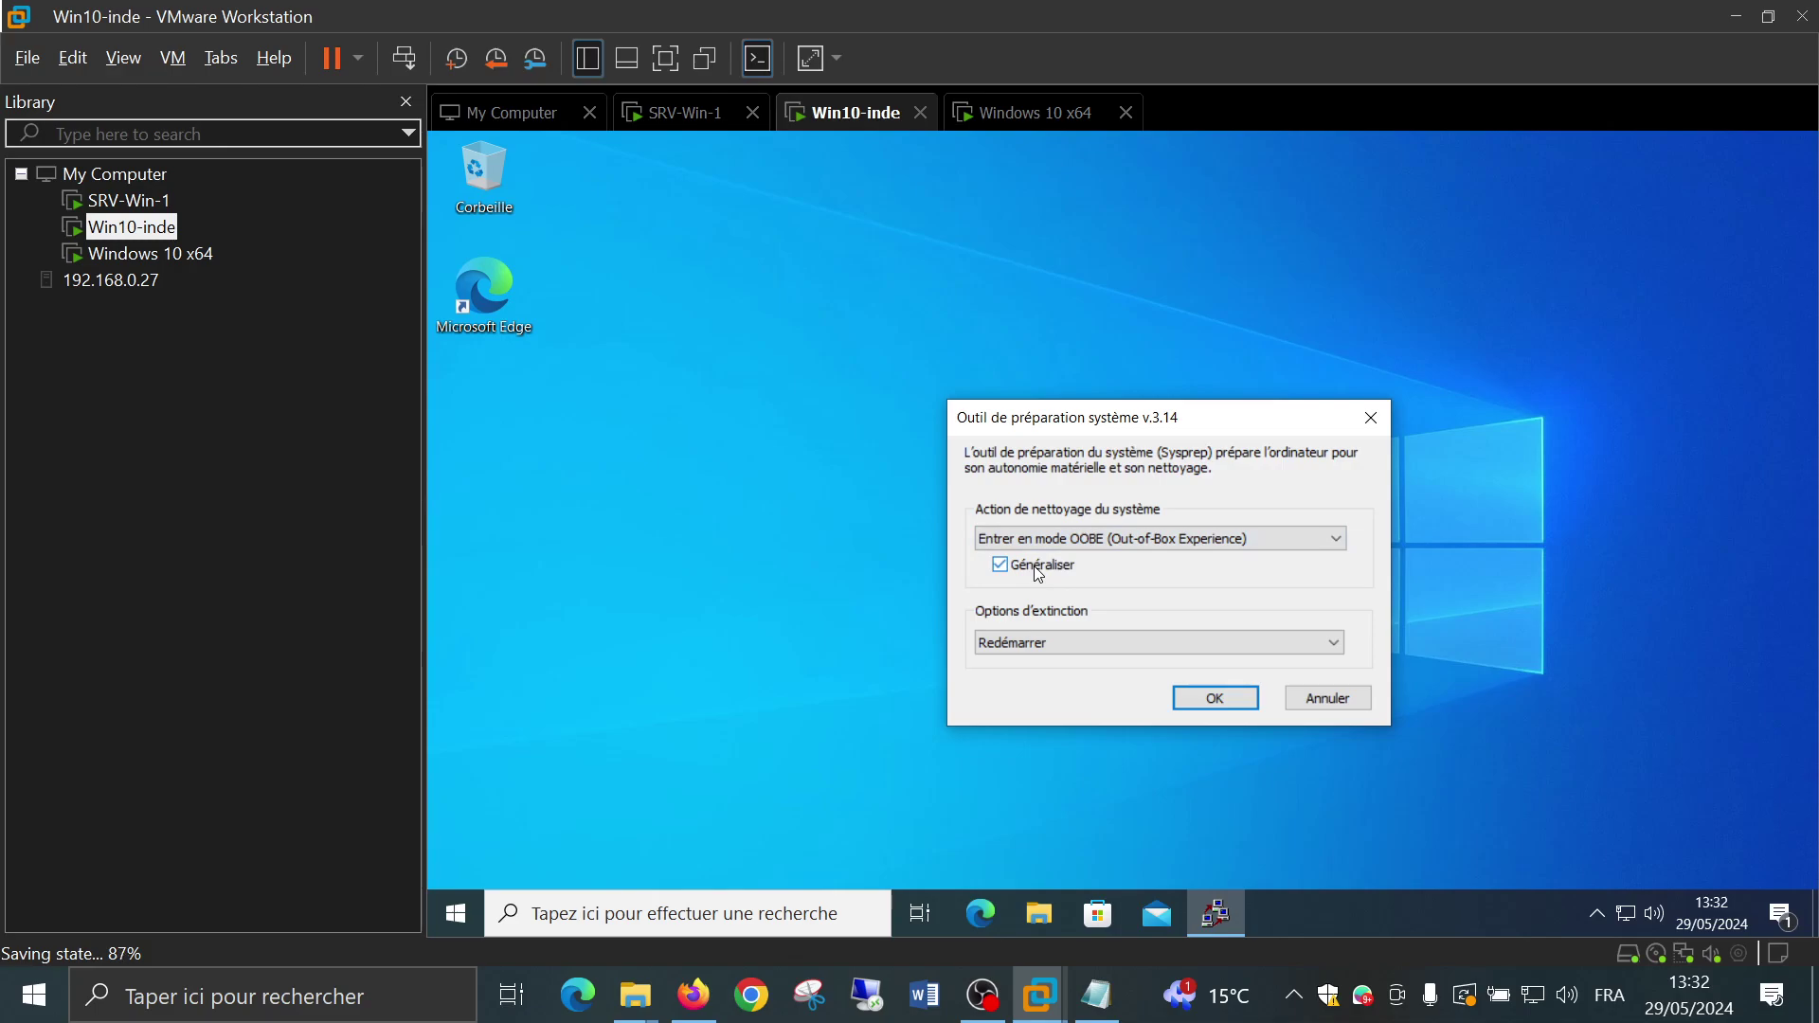
{"action": "left_click", "coordinate": [1038, 646]}
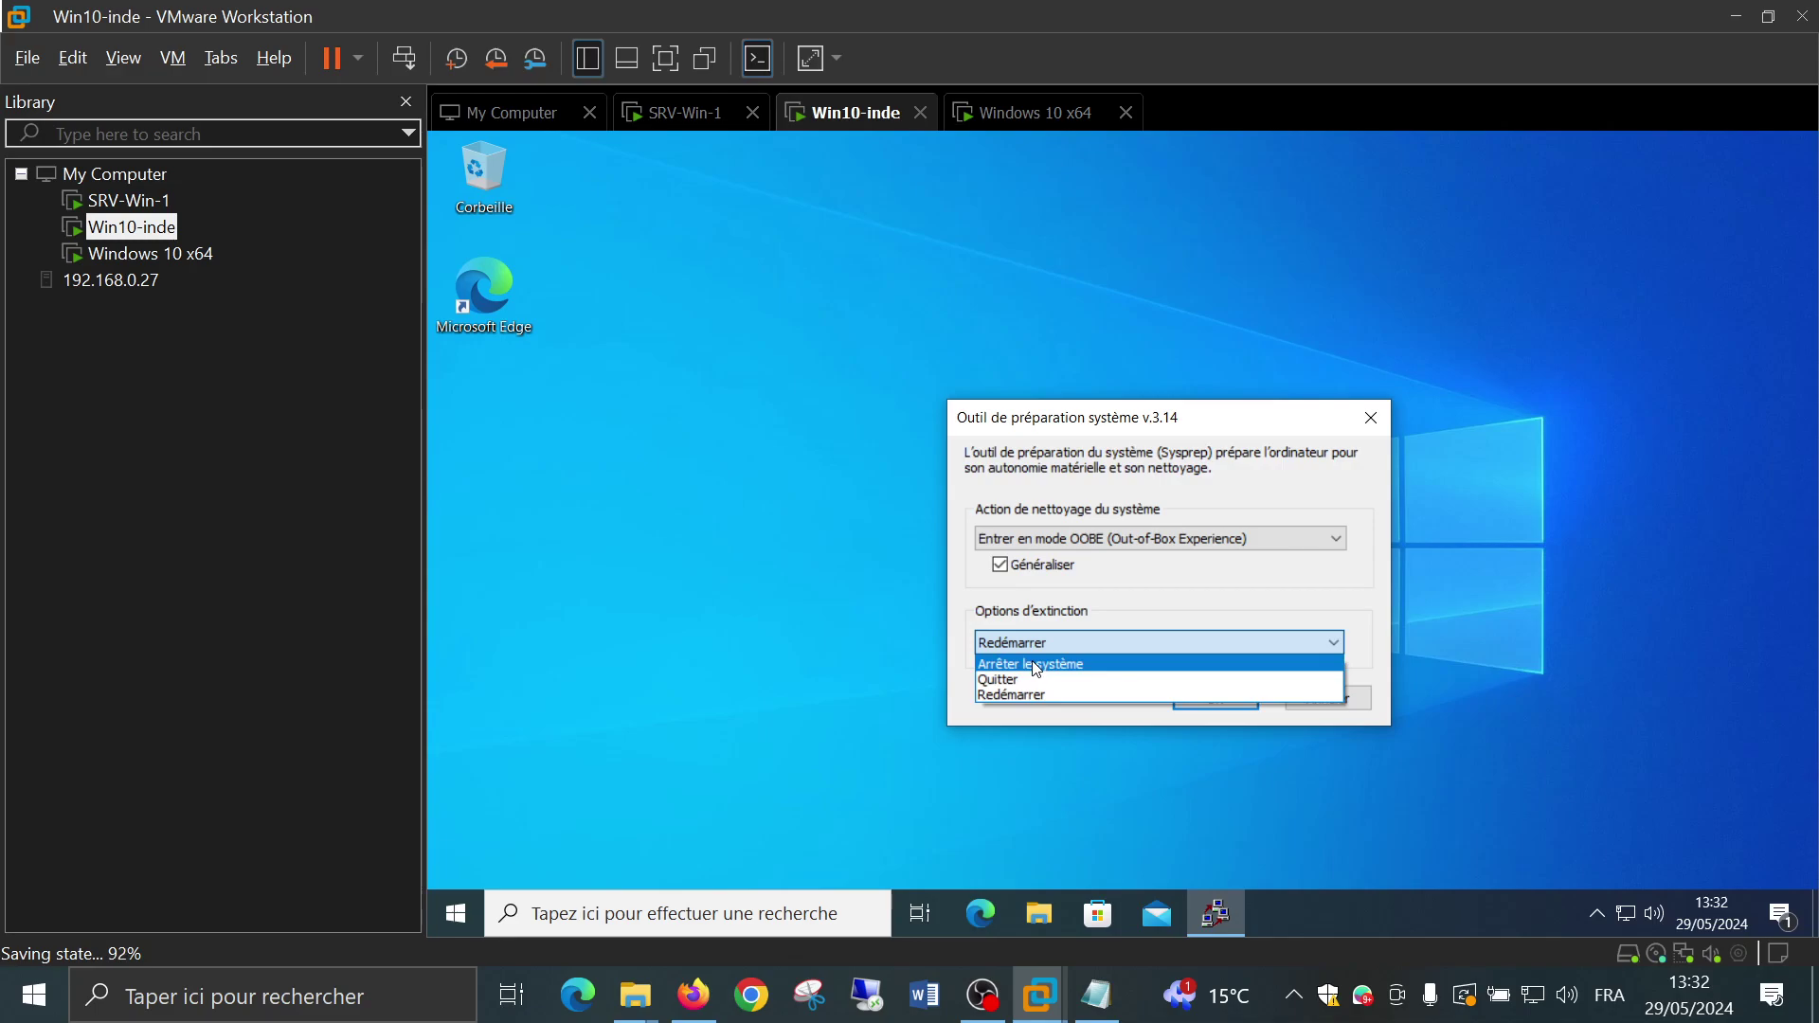
{"action": "left_click", "coordinate": [1037, 665]}
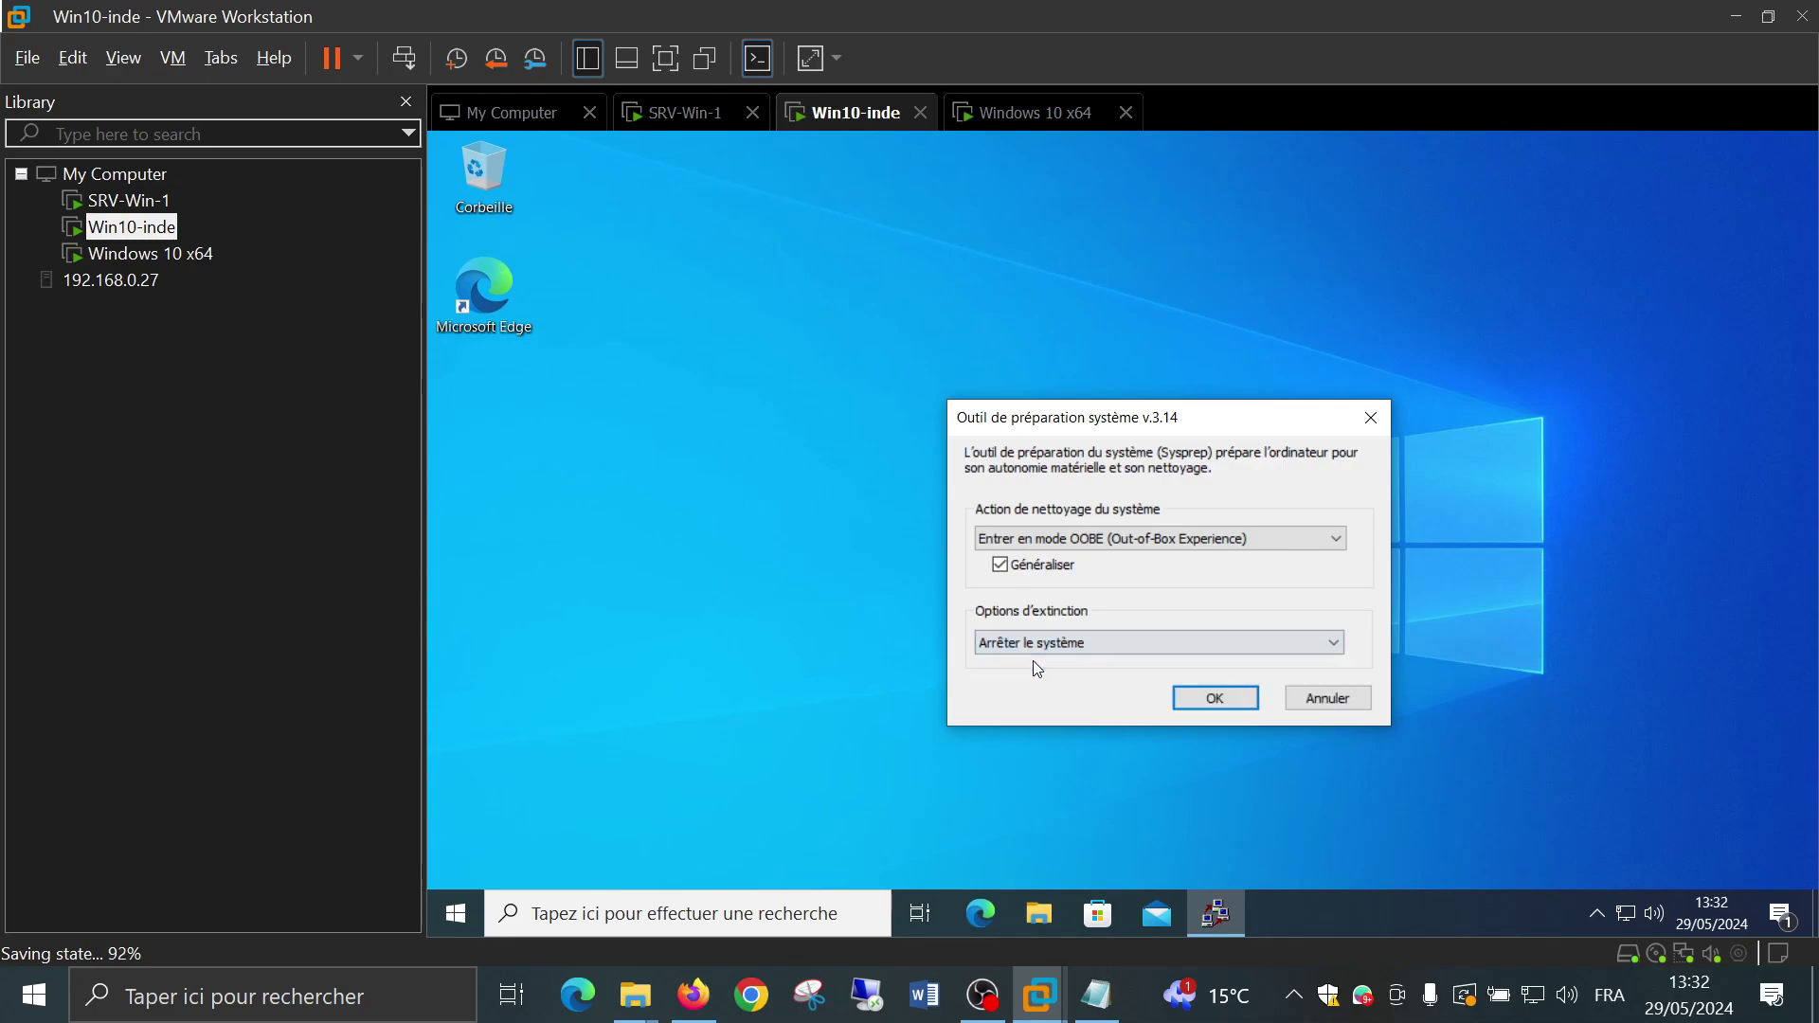
{"action": "left_click", "coordinate": [1188, 701]}
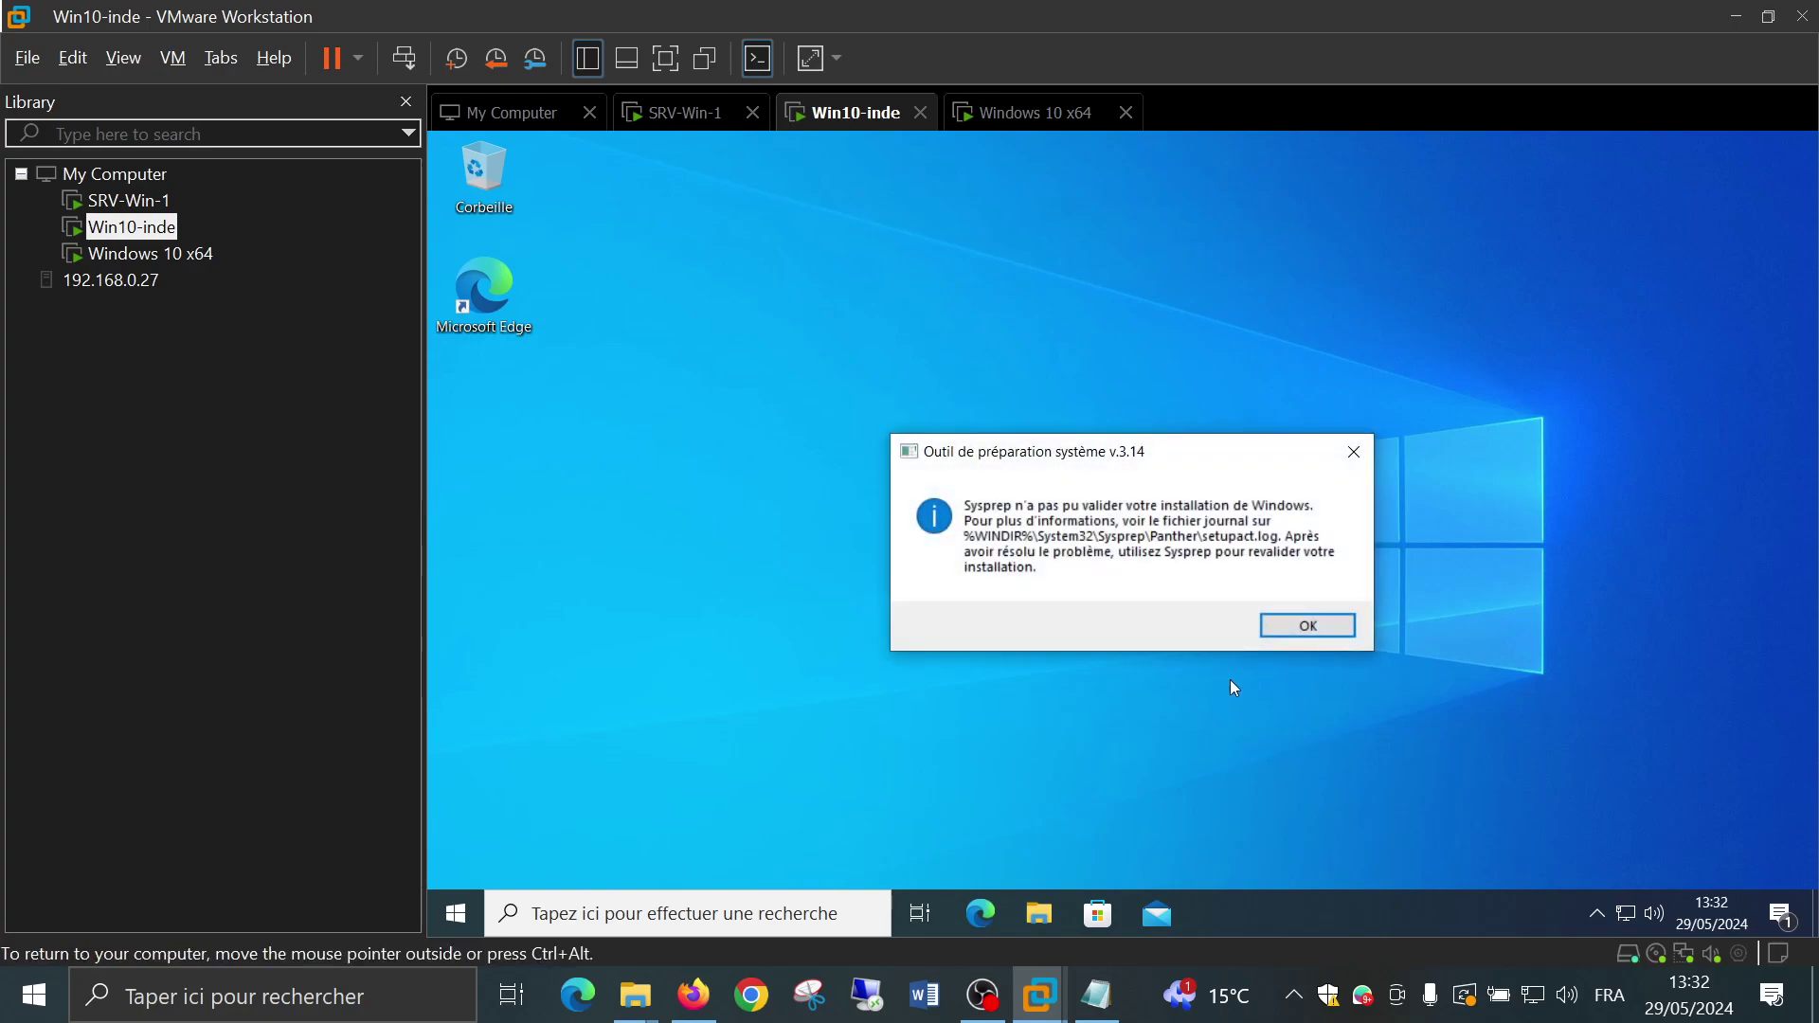
{"action": "left_click", "coordinate": [1294, 629]}
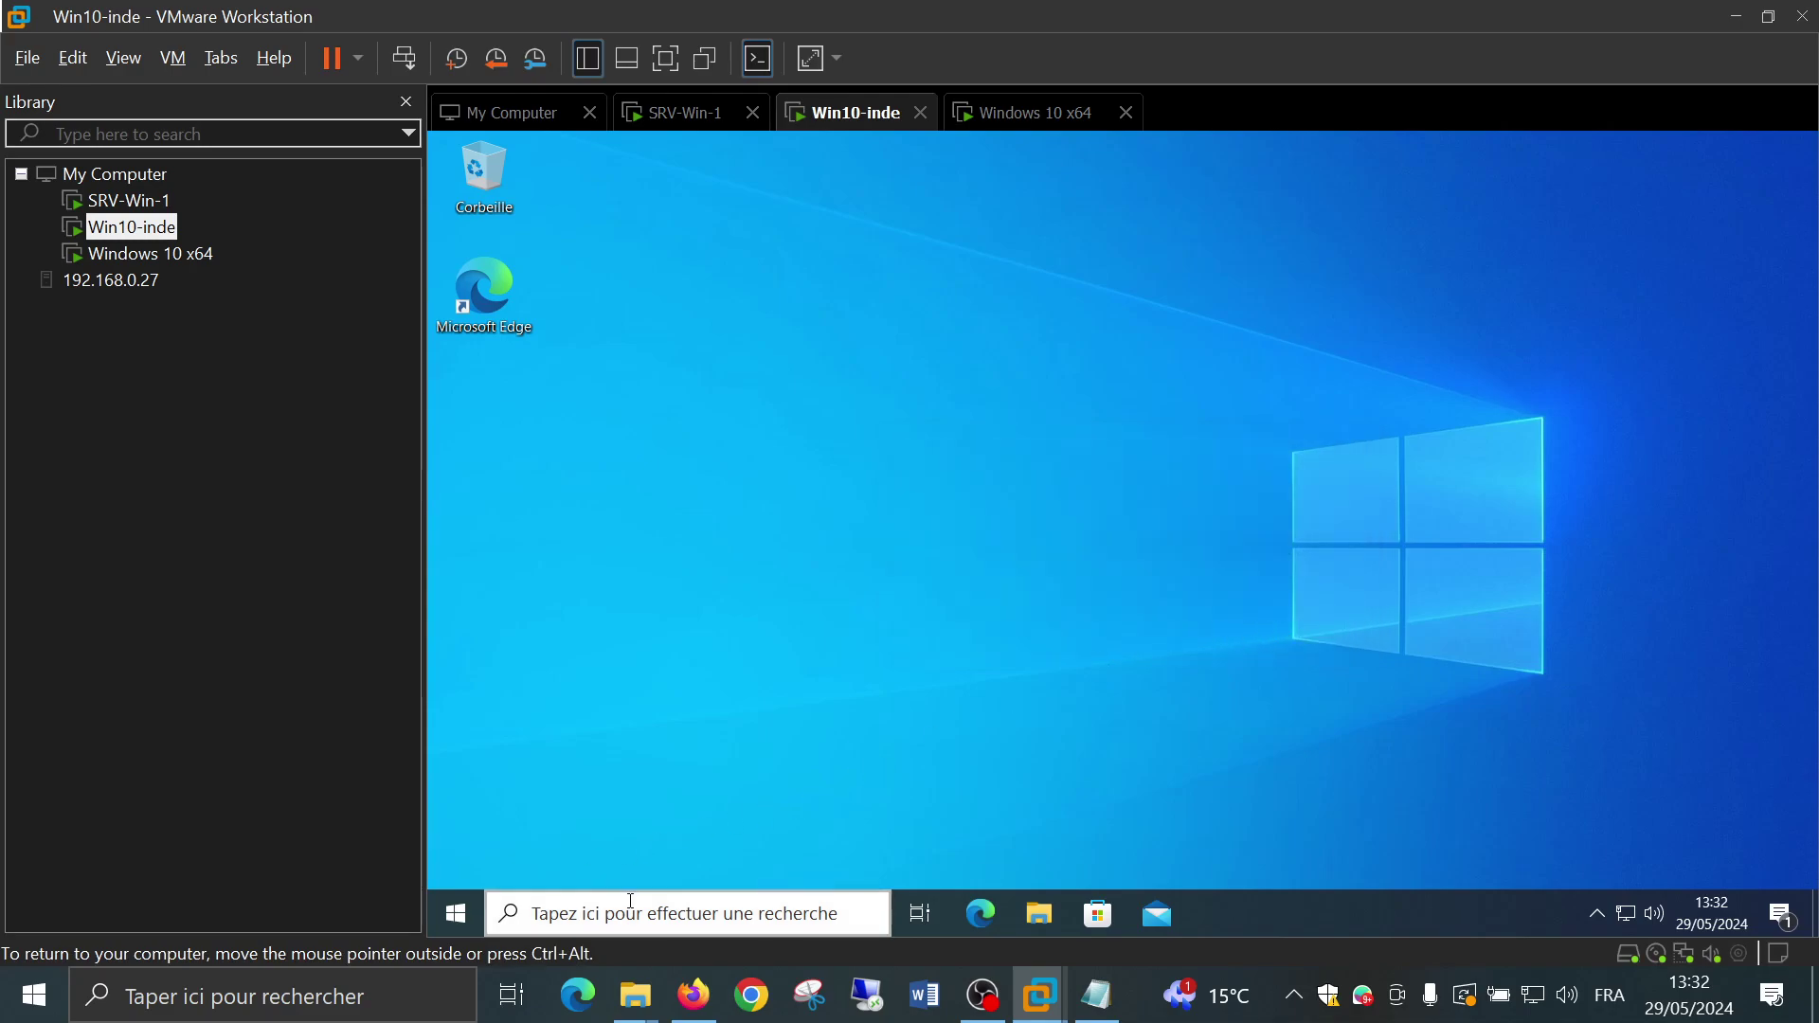
Through Exécuter, open the Sysprep folder, then the Panther folder's setupact log in Notepad
{"action": "left_click", "coordinate": [590, 901]}
{"action": "type", "text": "exec"}
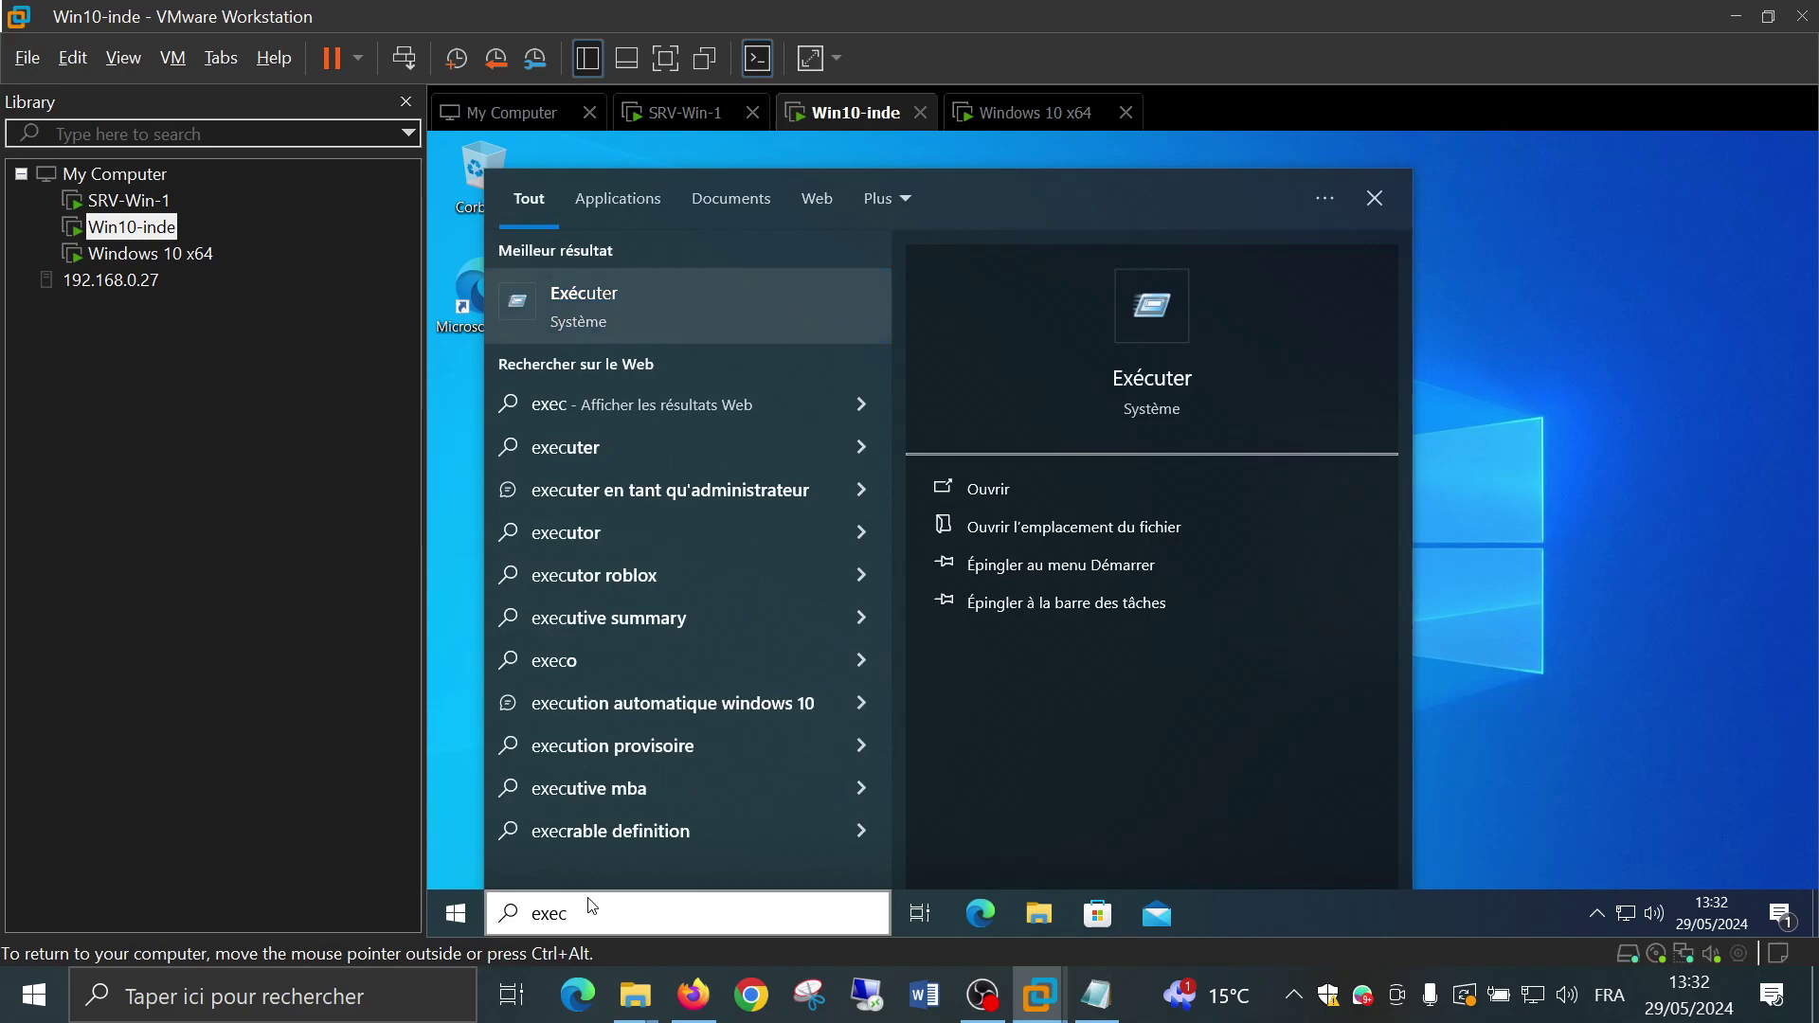
{"action": "key", "text": "Return"}
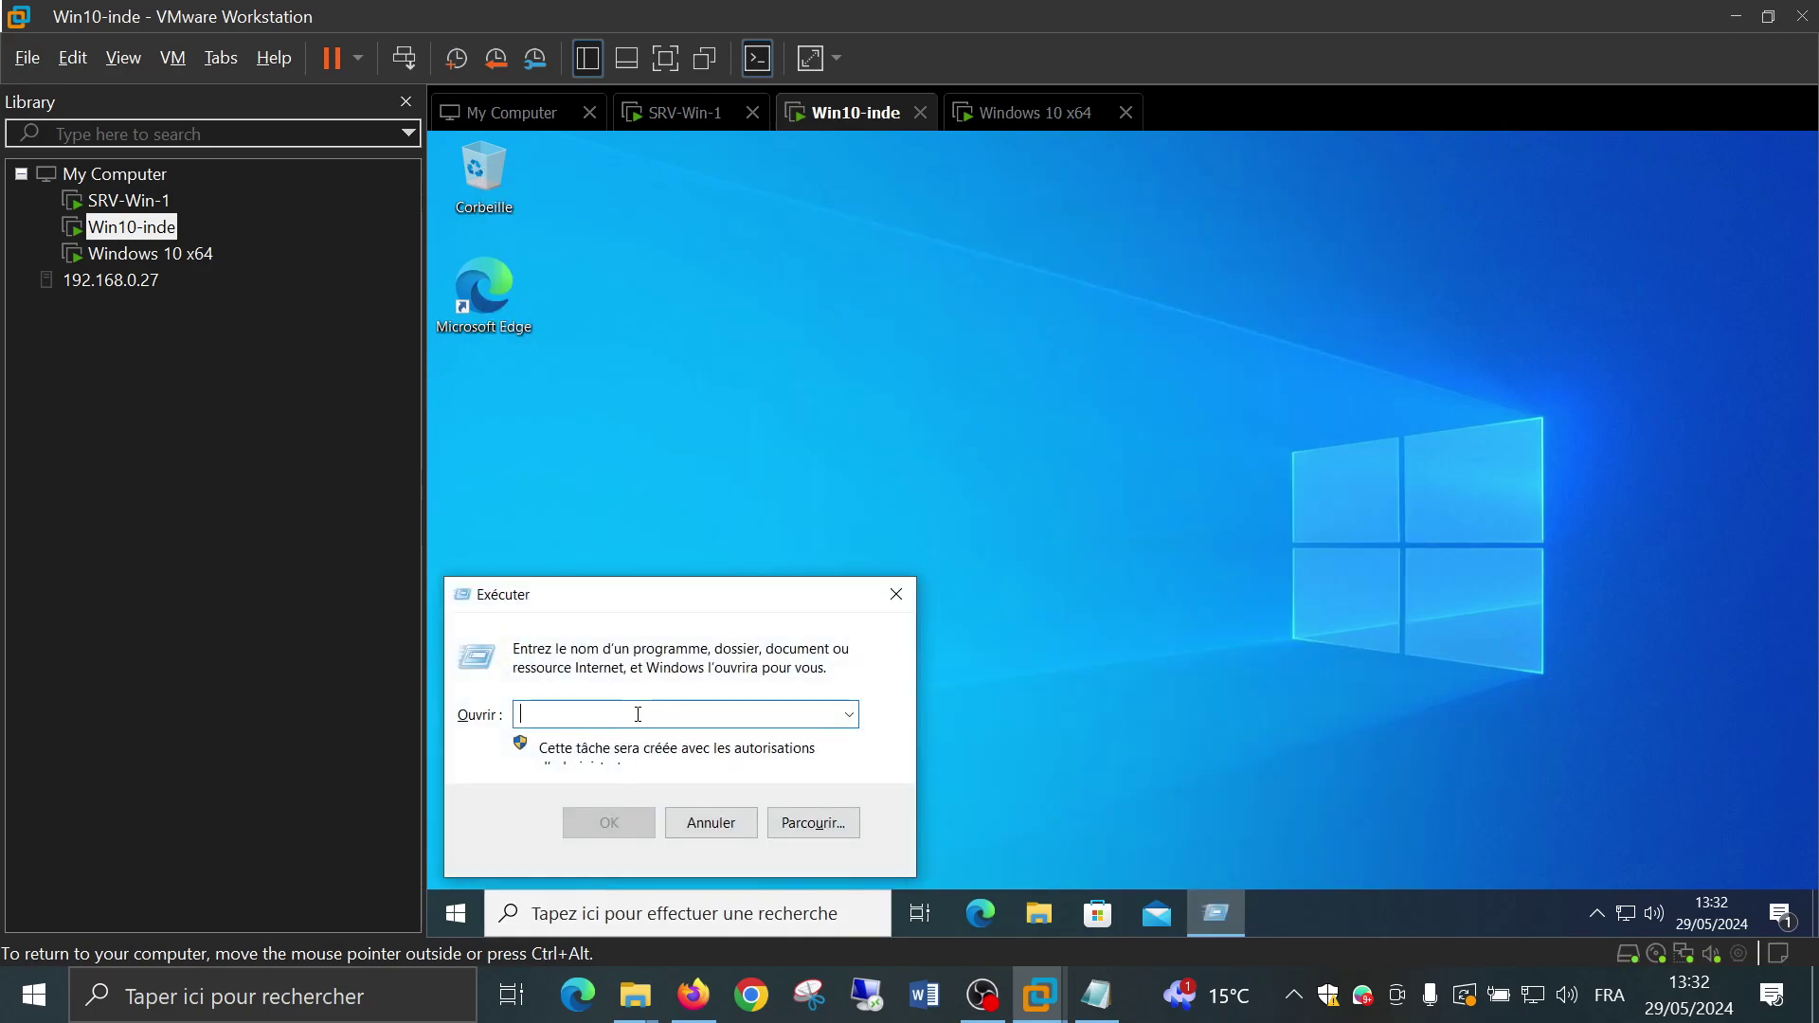
{"action": "type", "text": "services"}
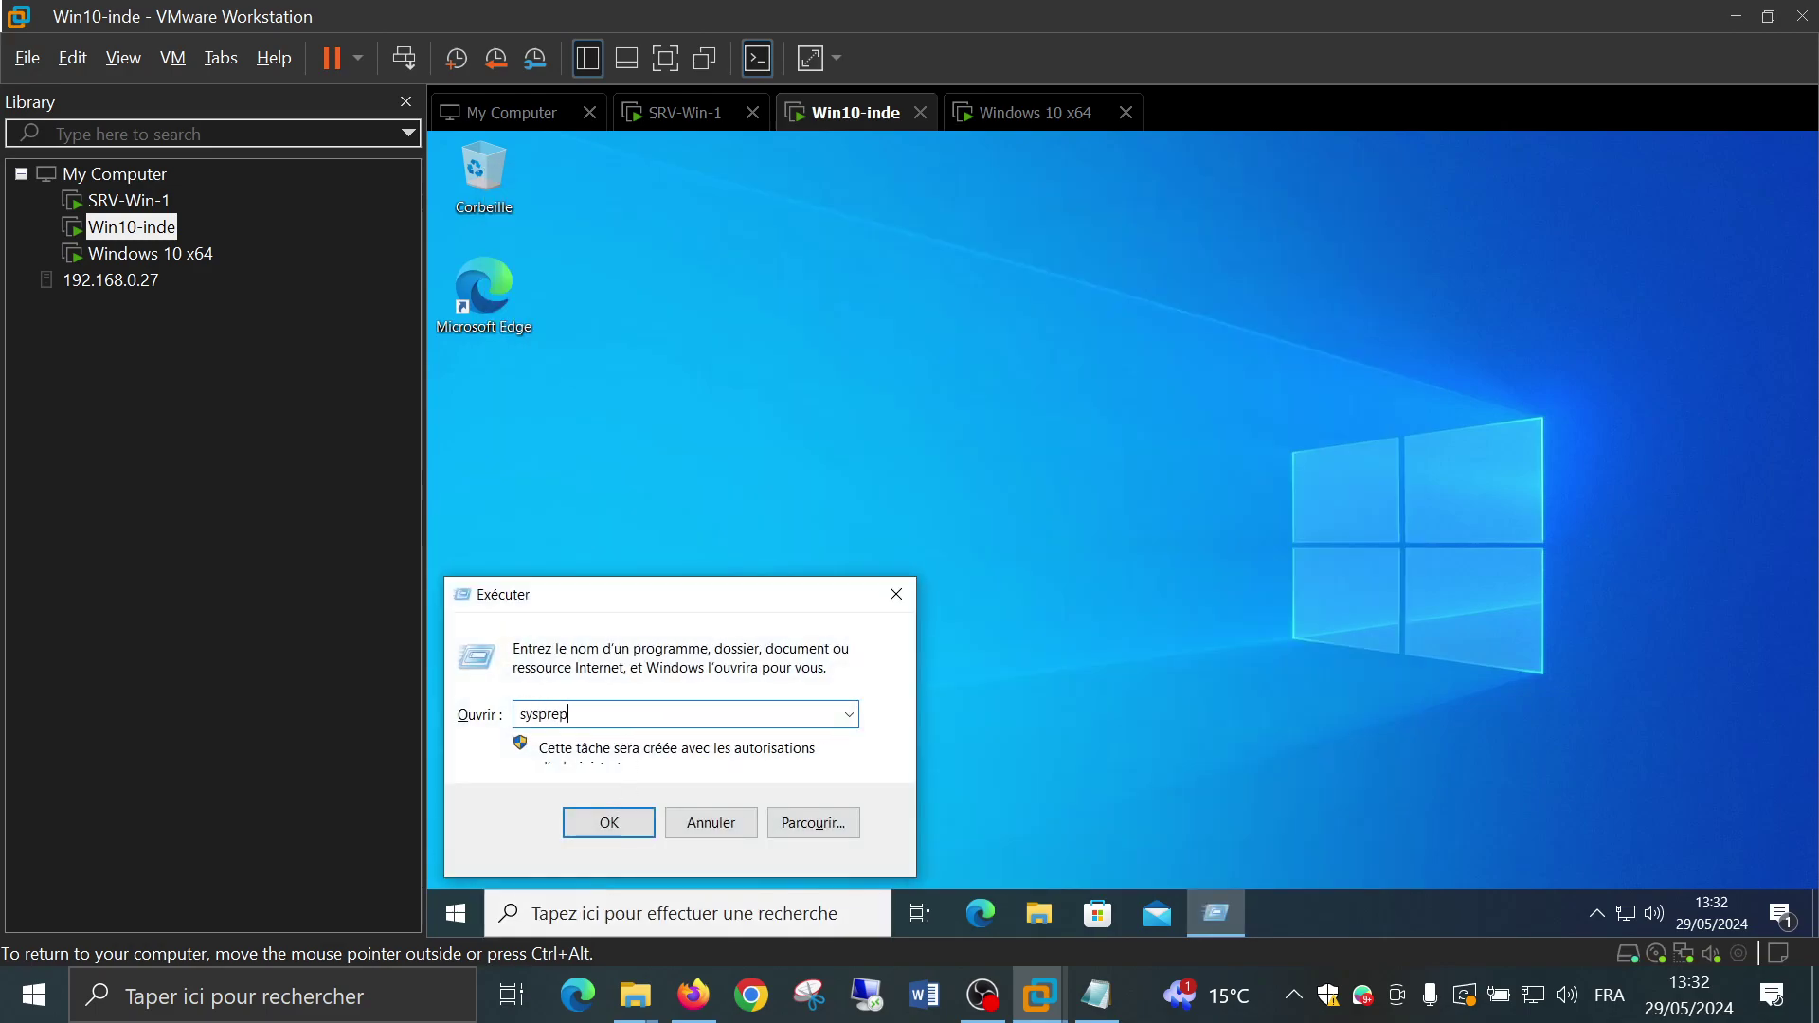
{"action": "key", "text": "Return"}
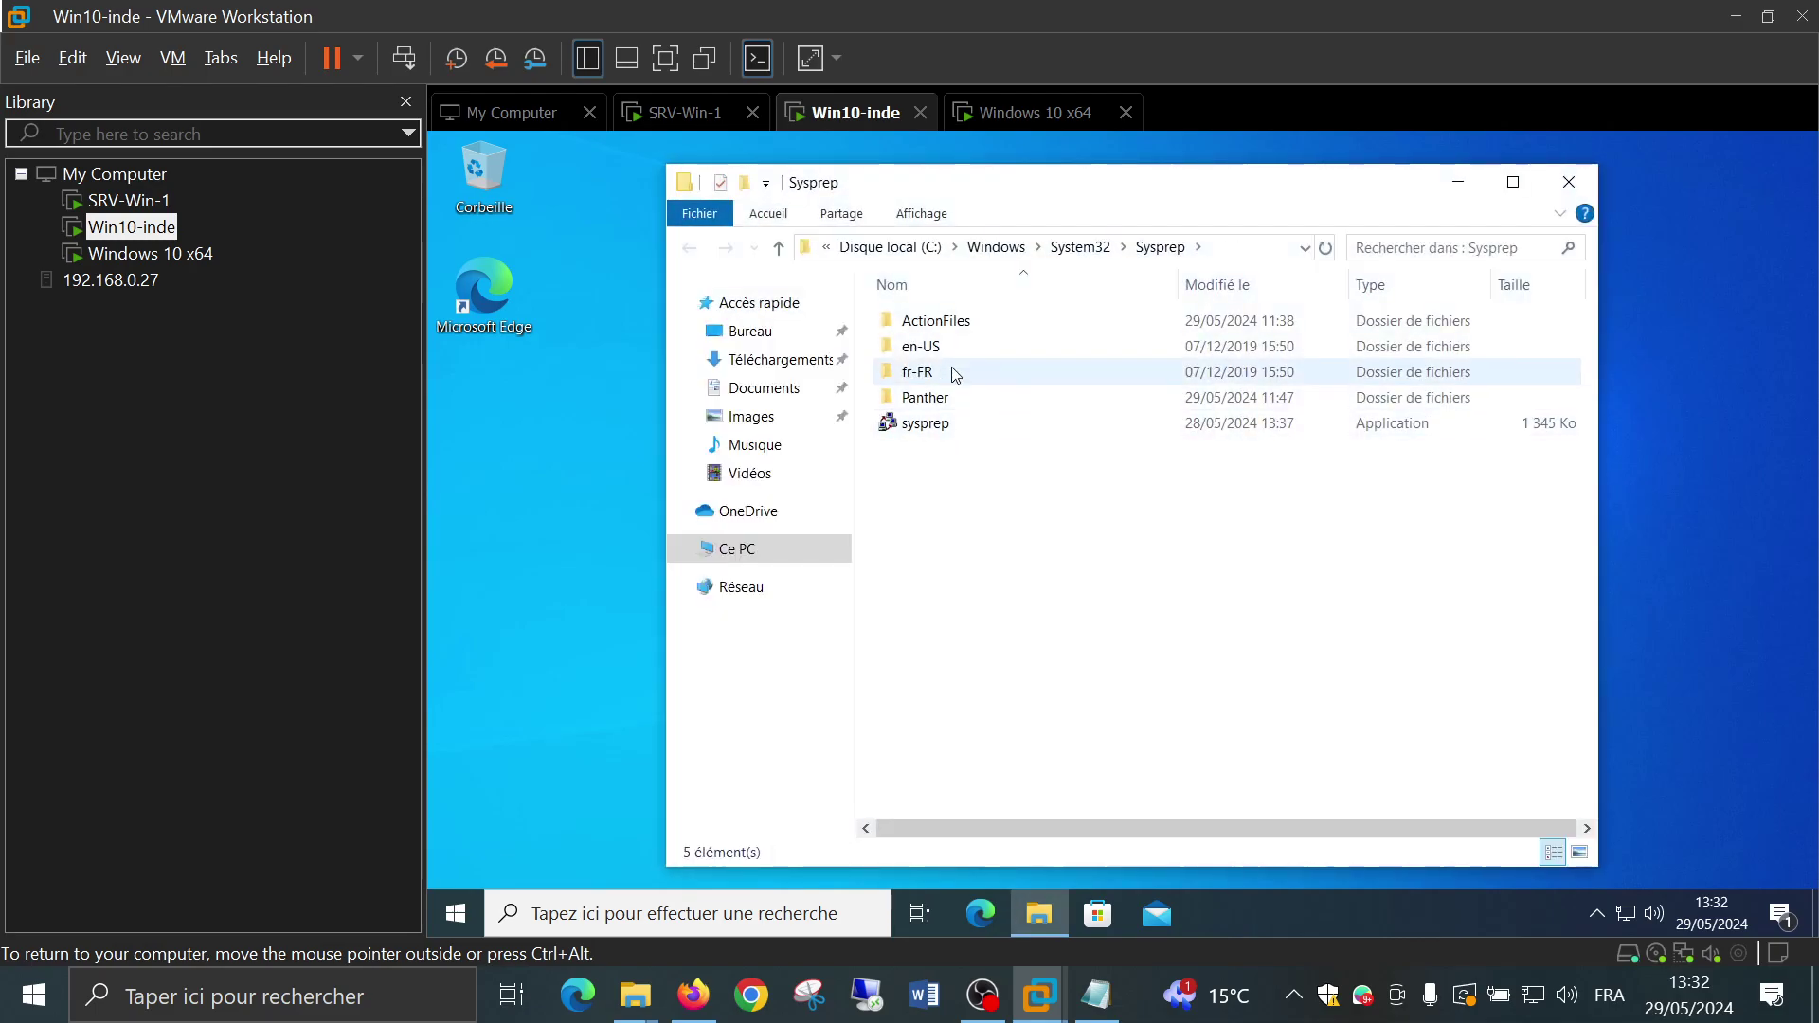
{"action": "double_click", "coordinate": [940, 397]}
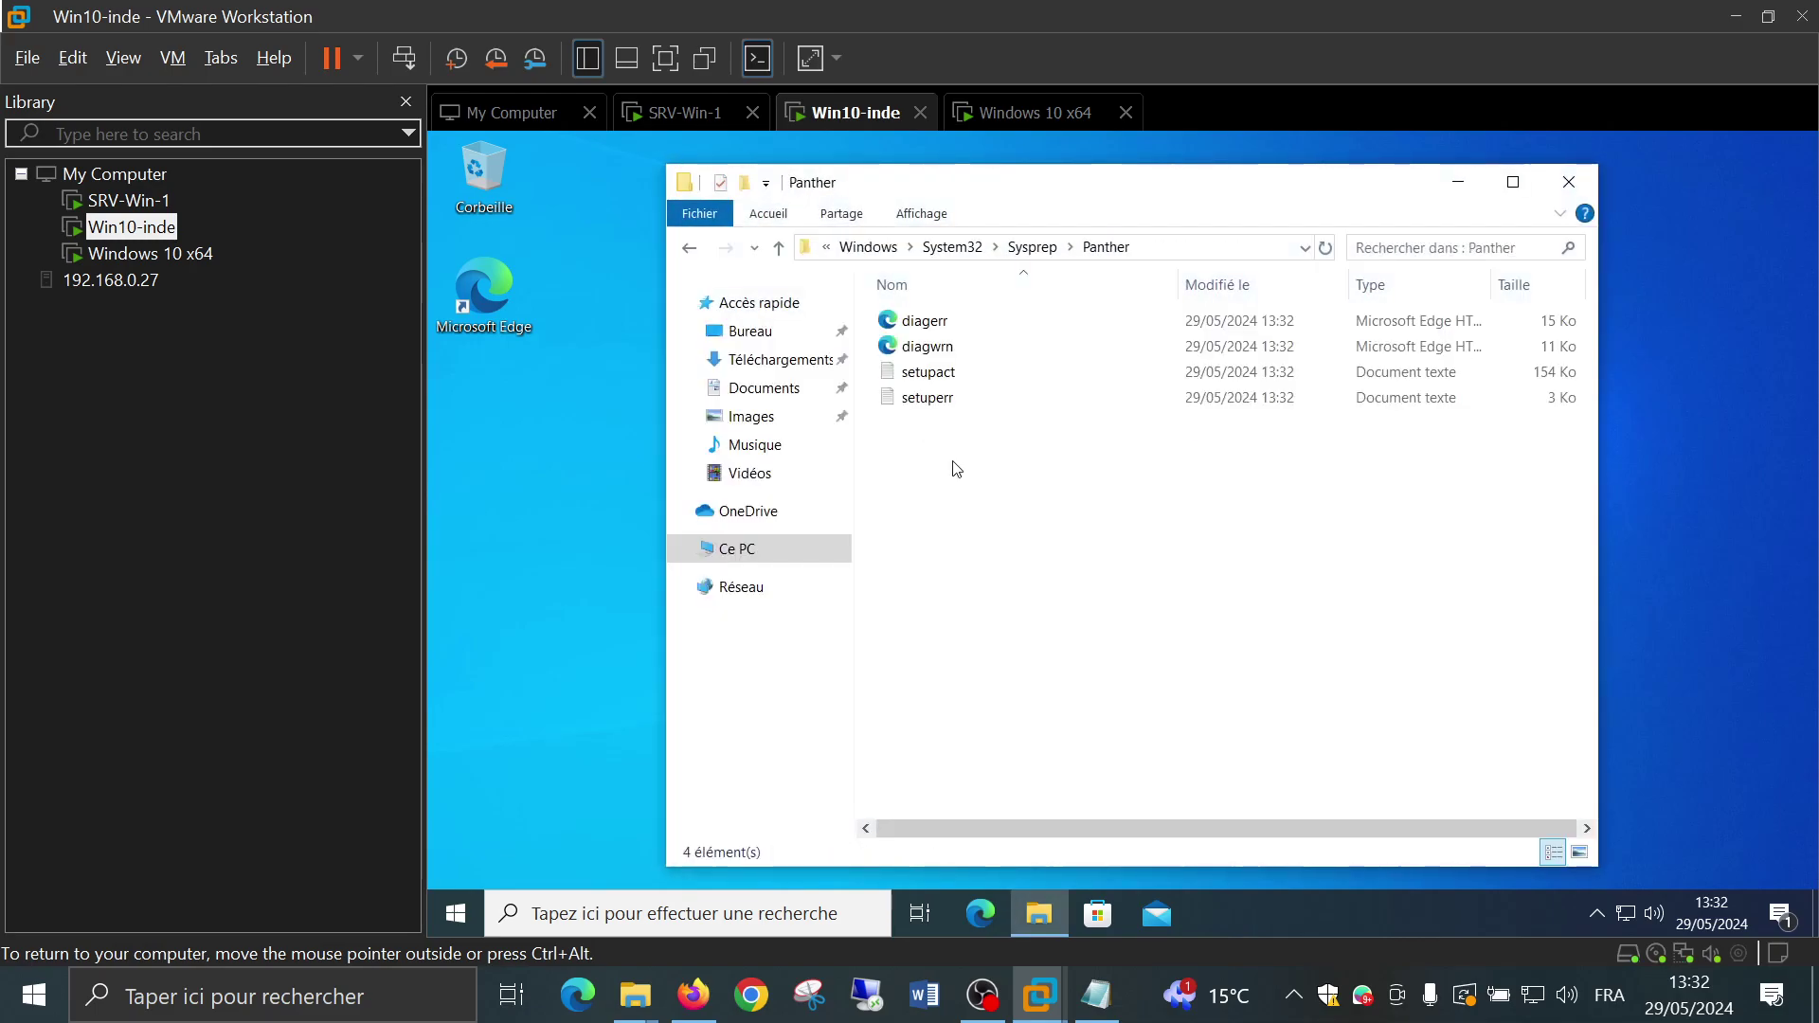
{"action": "double_click", "coordinate": [934, 380]}
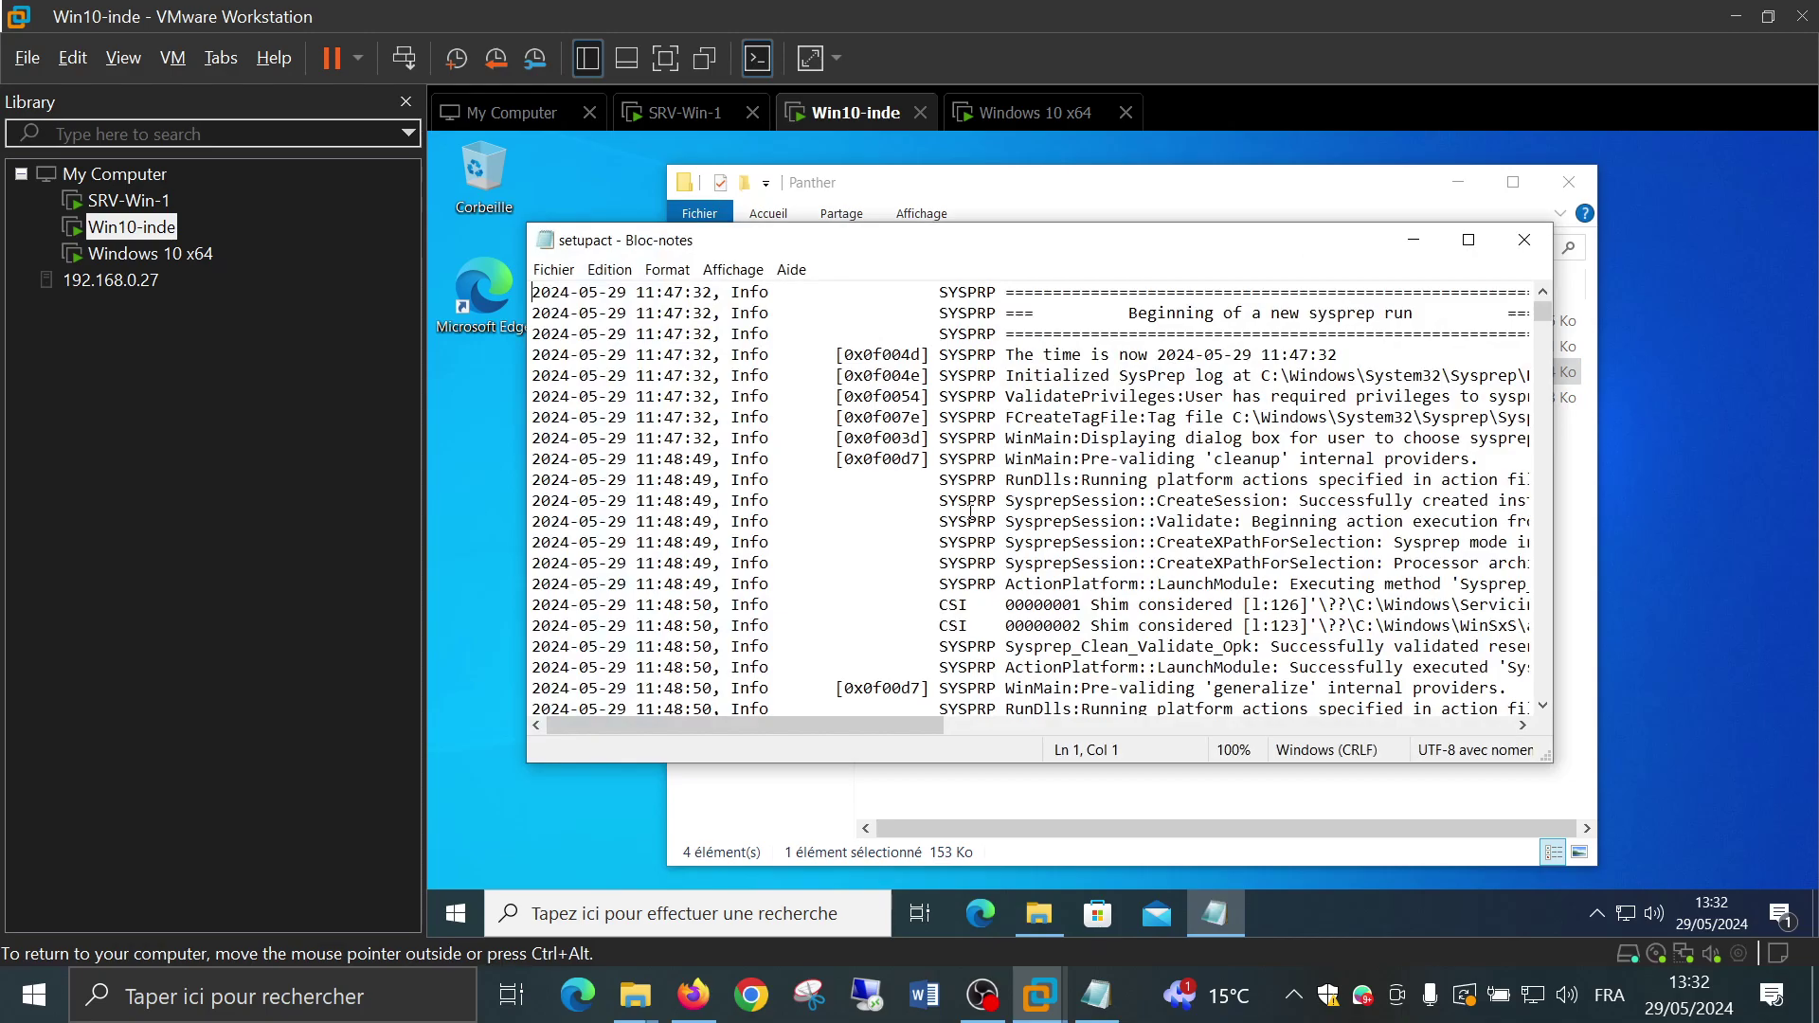
Maximize the setupact log and scroll to select the RunDlls error message
{"action": "left_click", "coordinate": [1469, 239]}
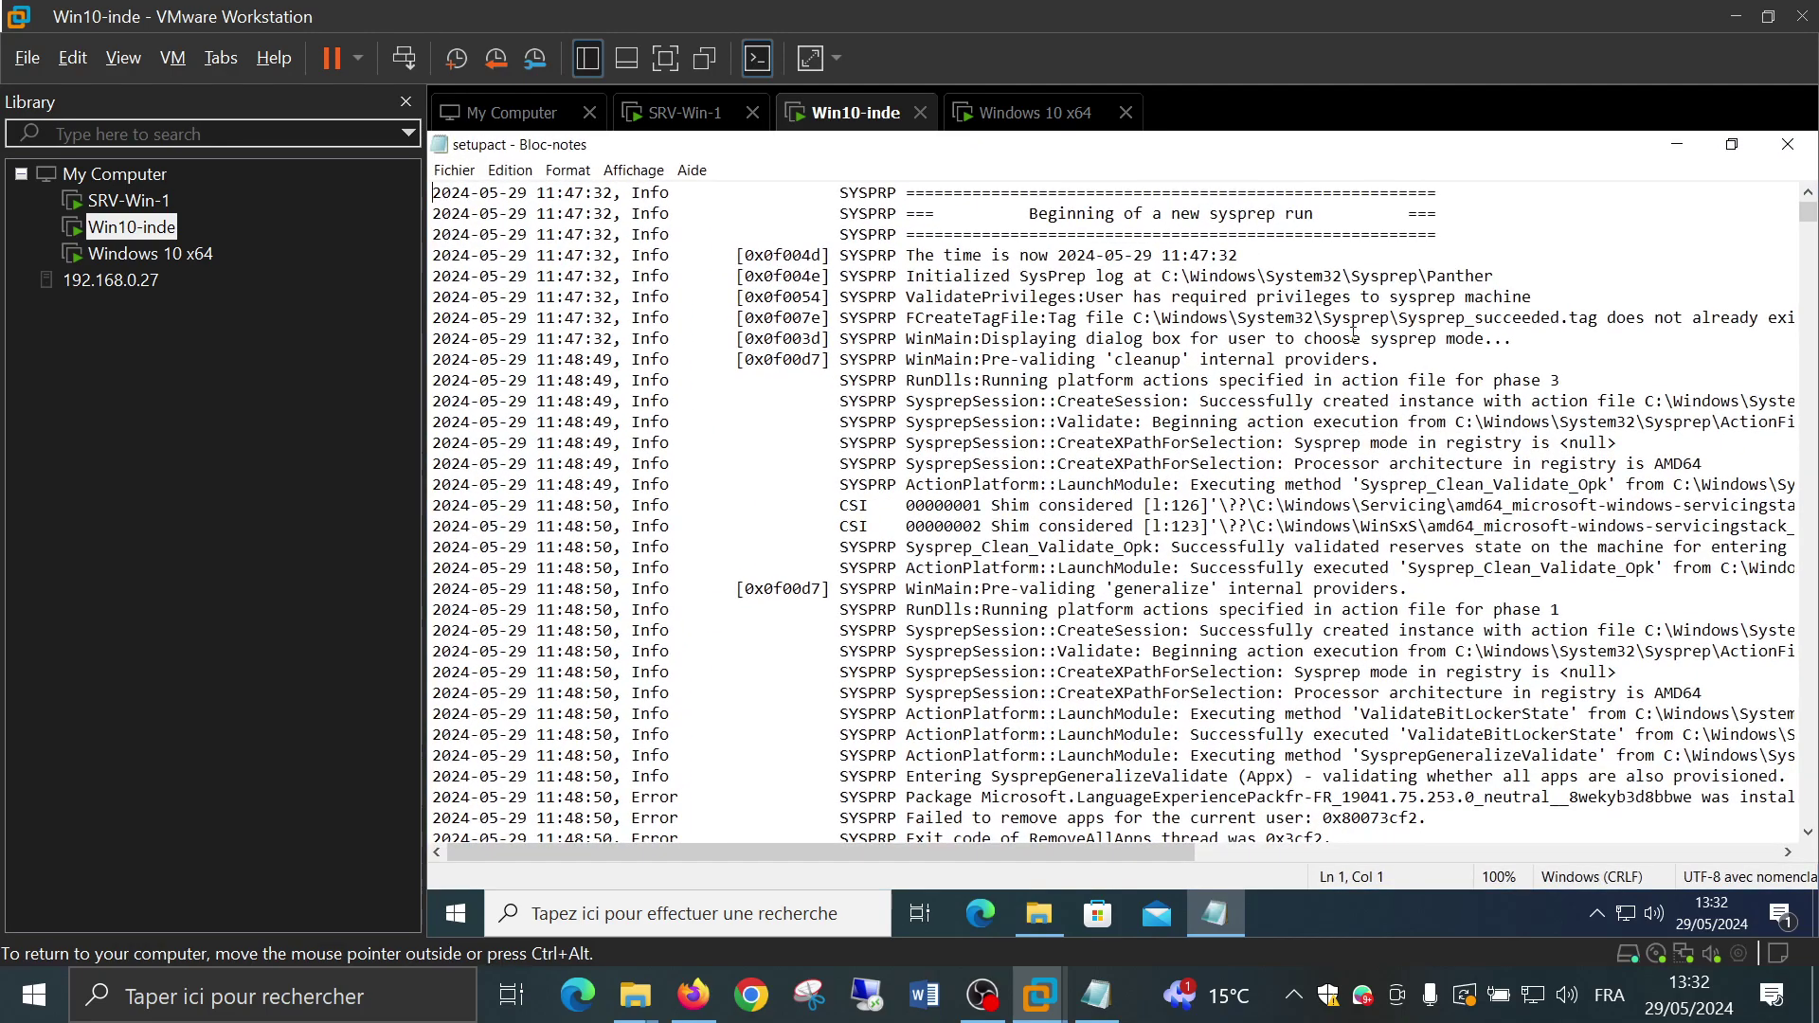
{"action": "scroll", "coordinate": [1293, 333], "scroll_direction": "down", "scroll_amount": 20}
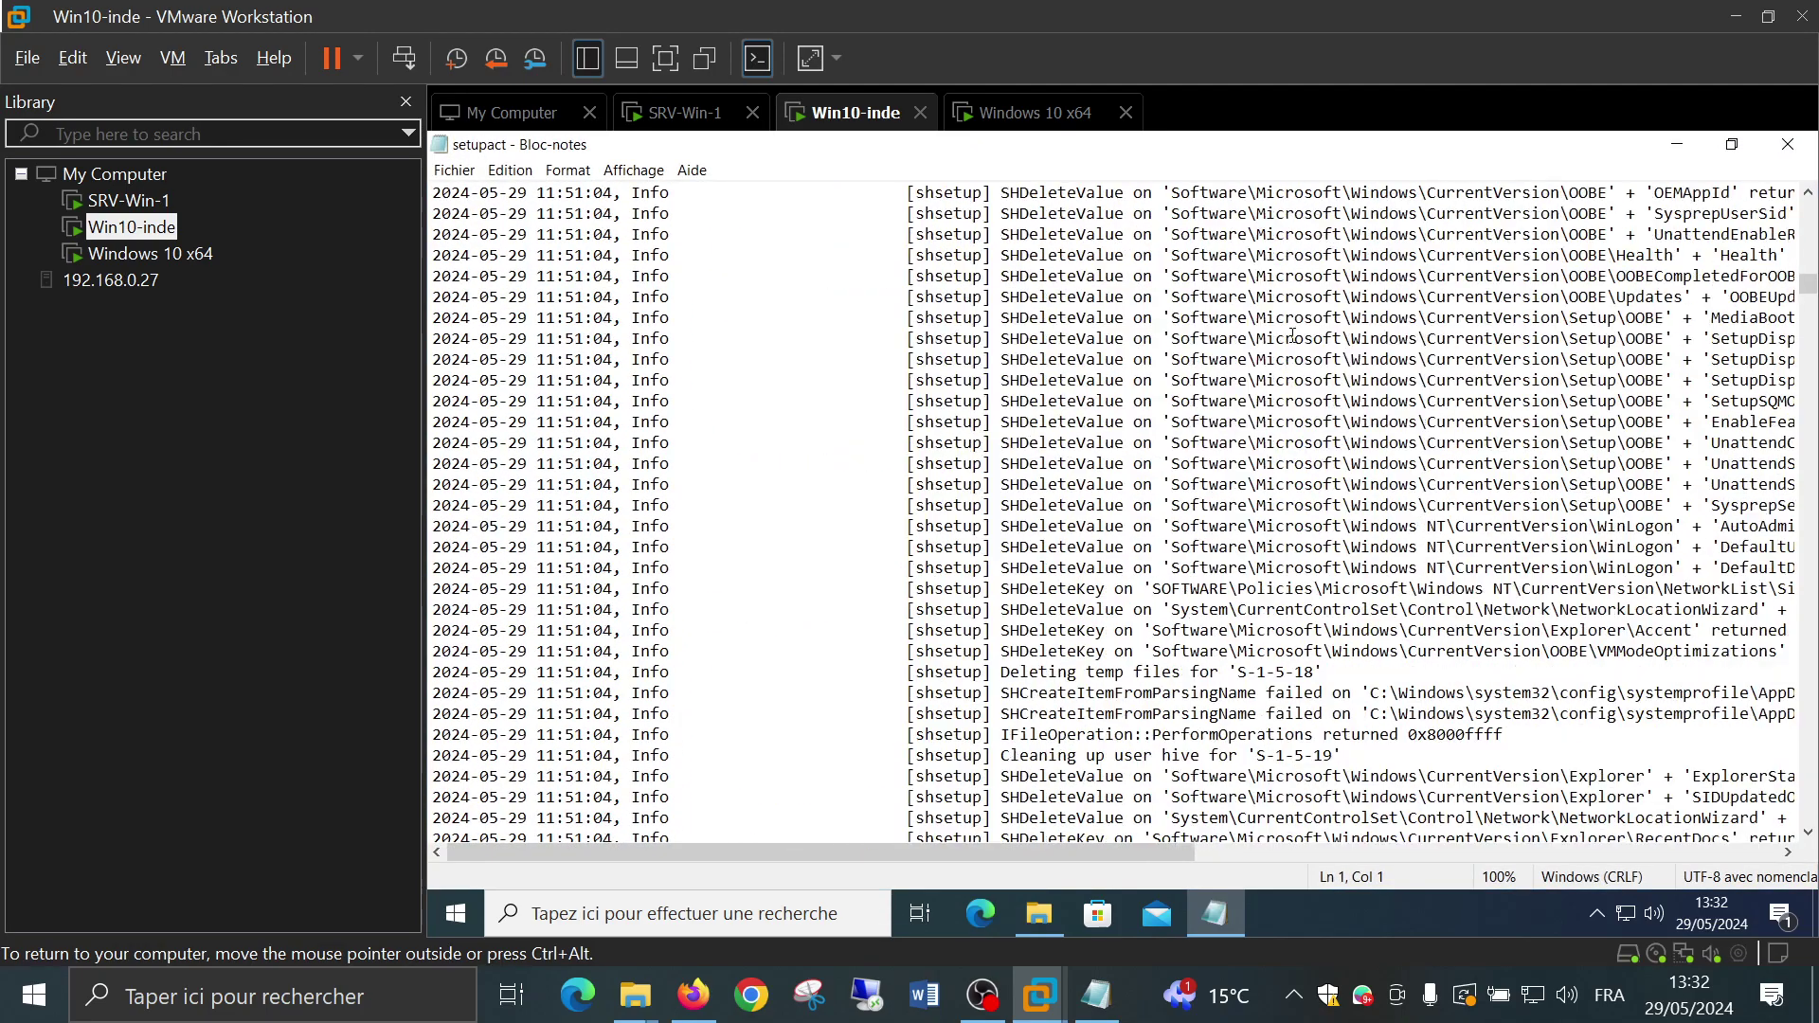
{"action": "scroll", "coordinate": [1293, 333], "scroll_direction": "down", "scroll_amount": 20}
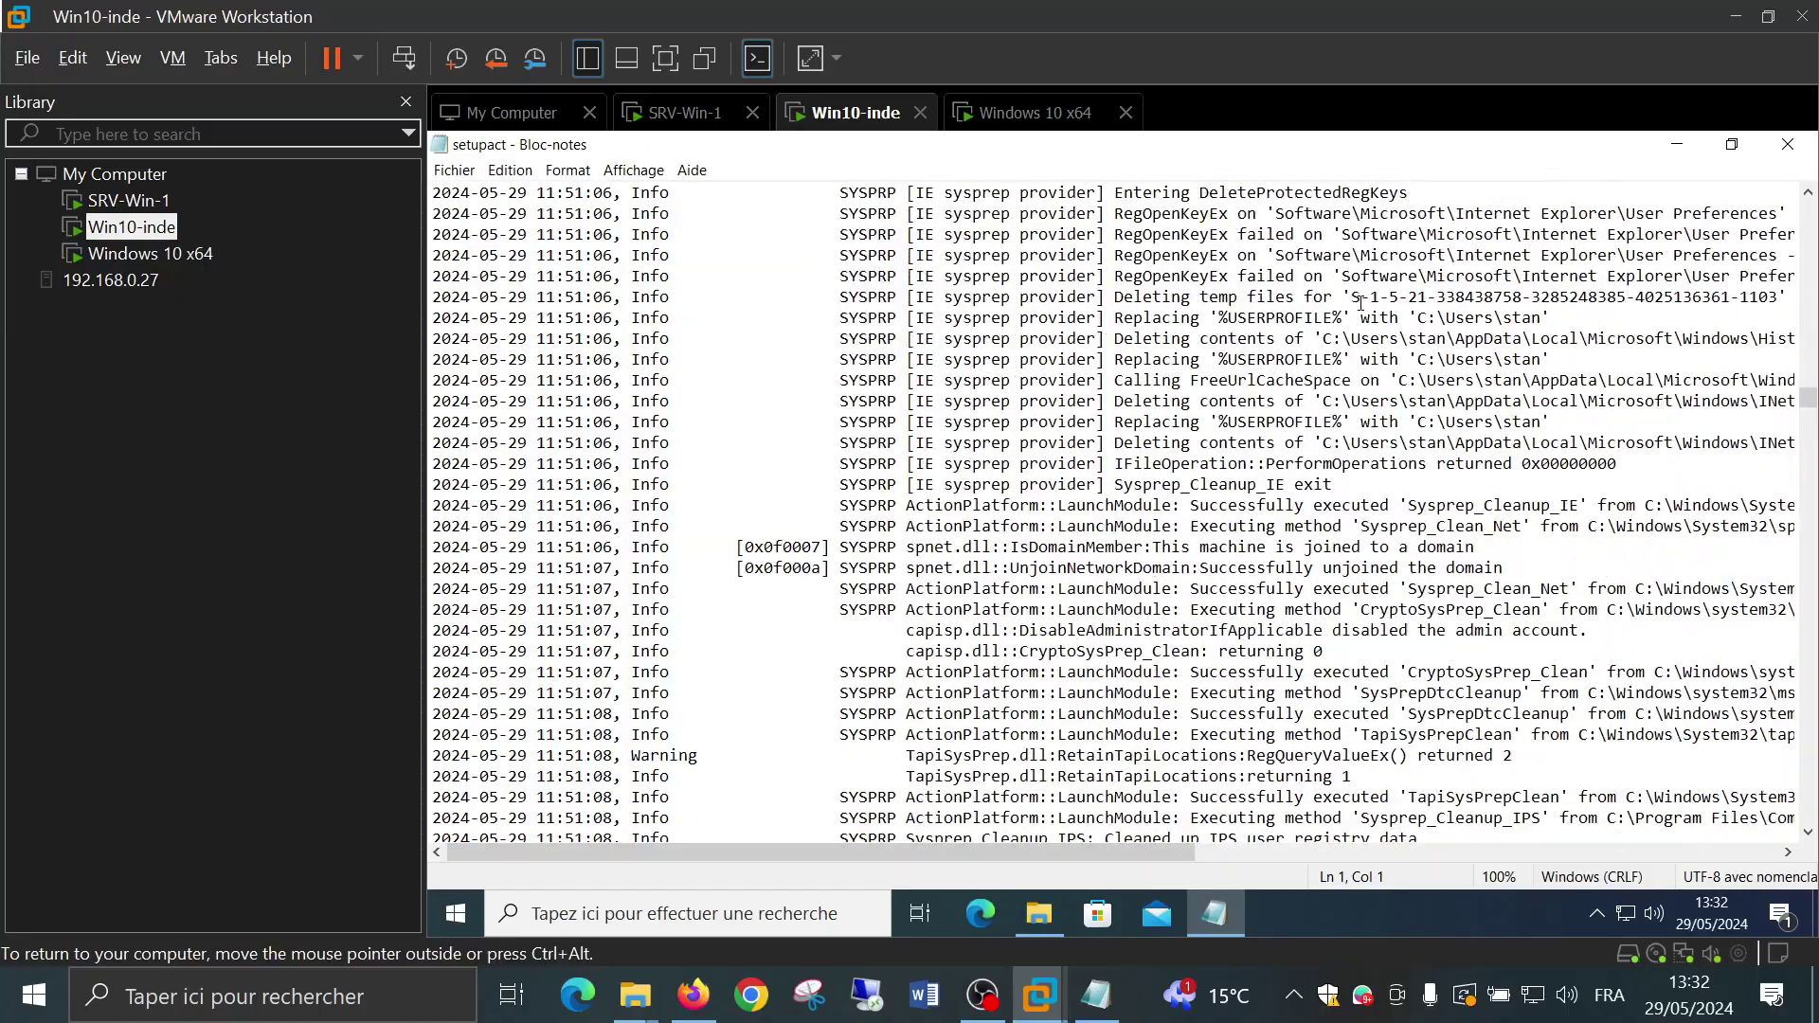
{"action": "scroll", "coordinate": [1361, 301], "scroll_direction": "down", "scroll_amount": 5}
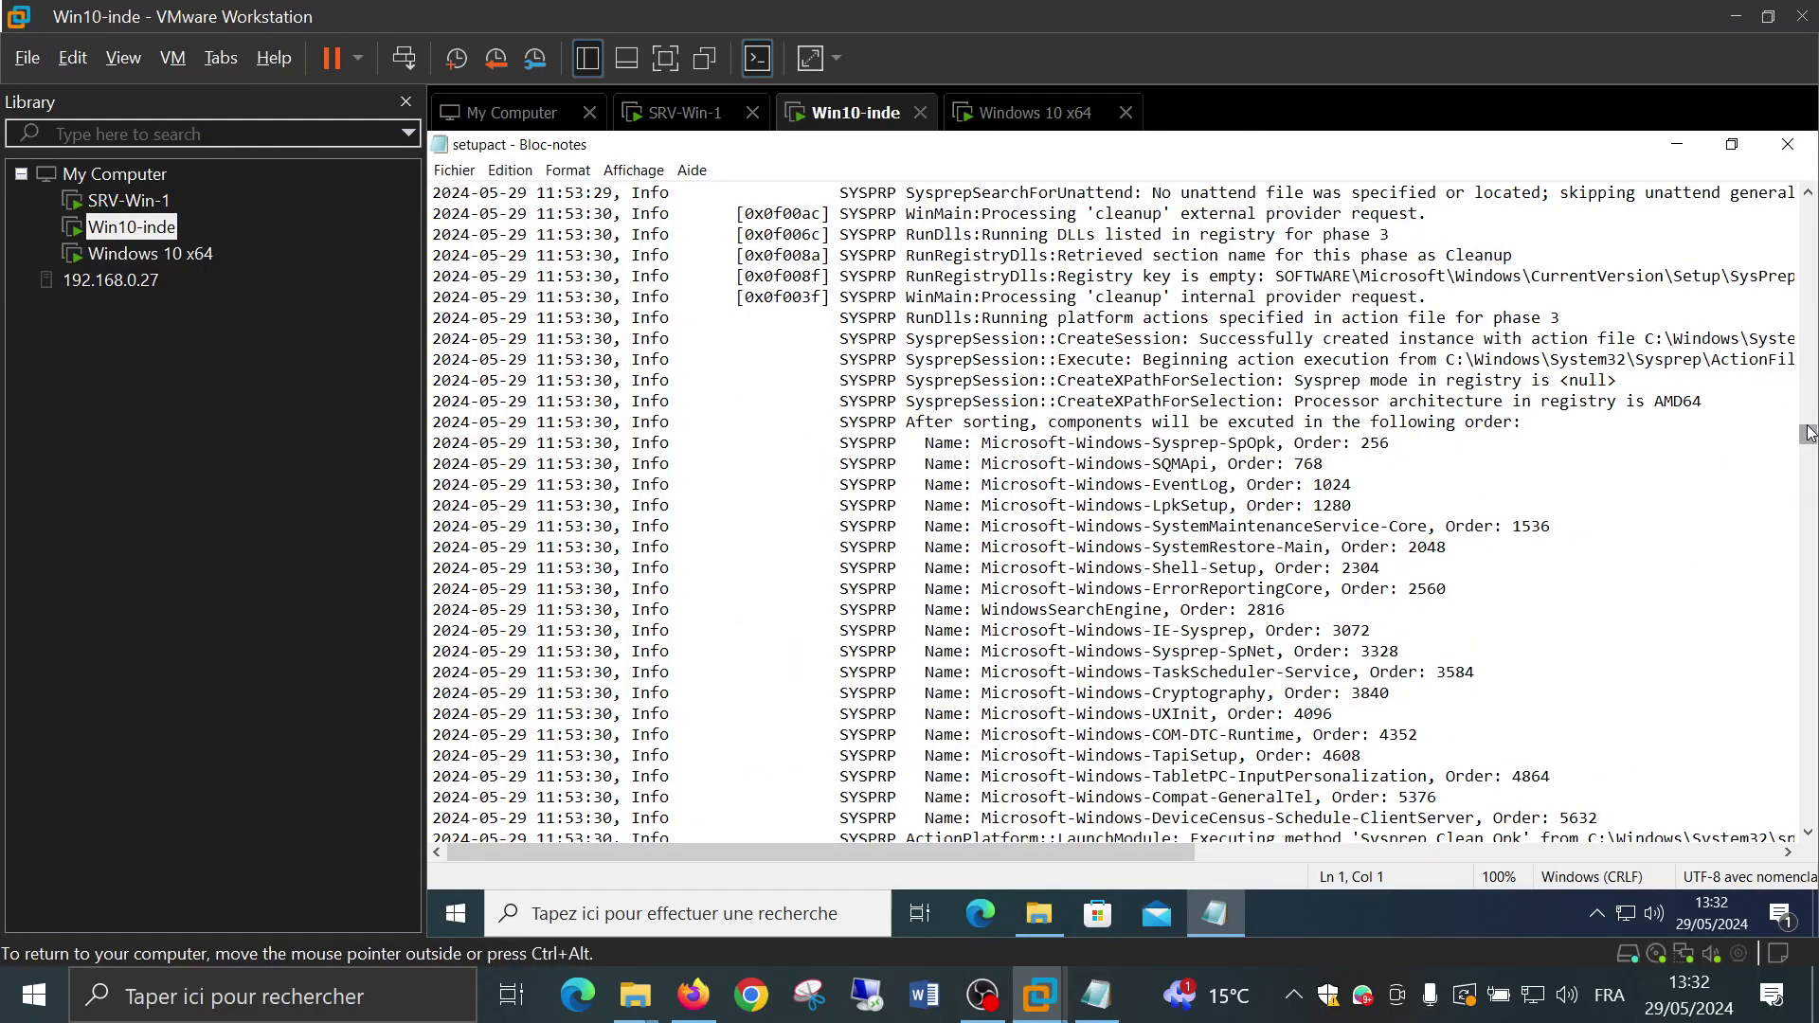
{"action": "left_click_drag", "start_coordinate": [1808, 445], "coordinate": [1816, 830]}
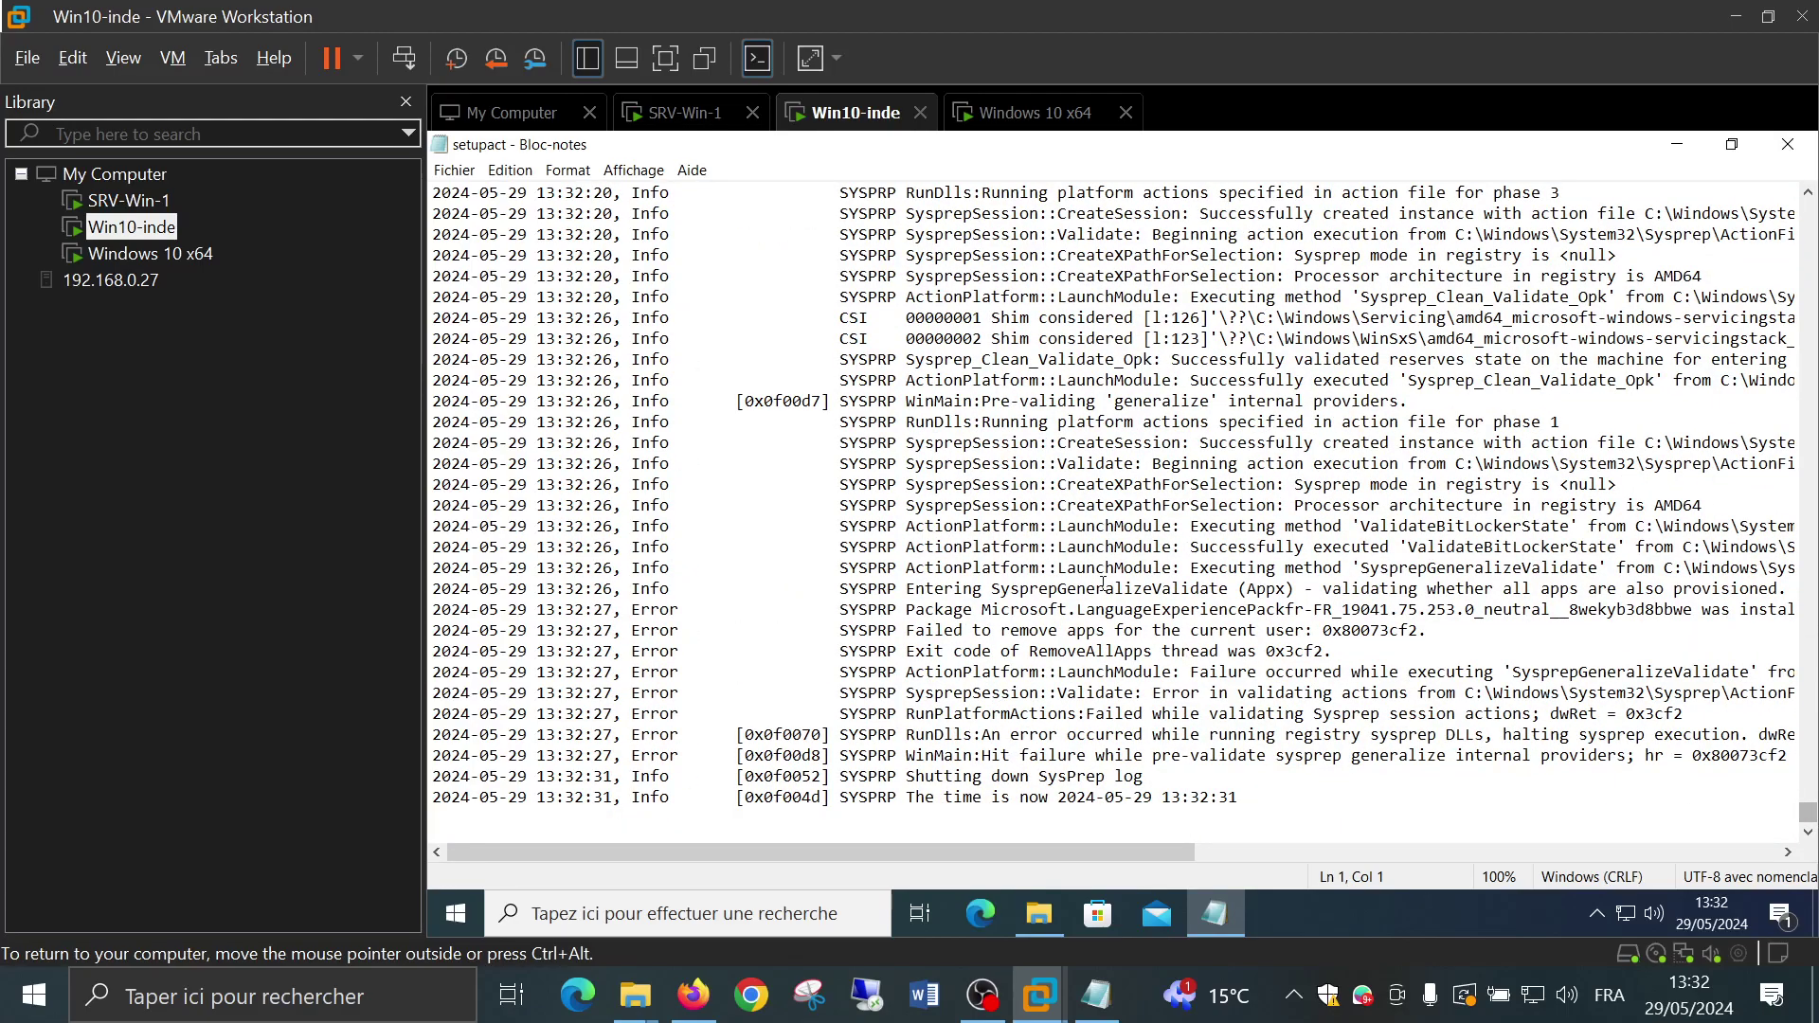
{"action": "left_click_drag", "start_coordinate": [1112, 849], "coordinate": [1293, 858]}
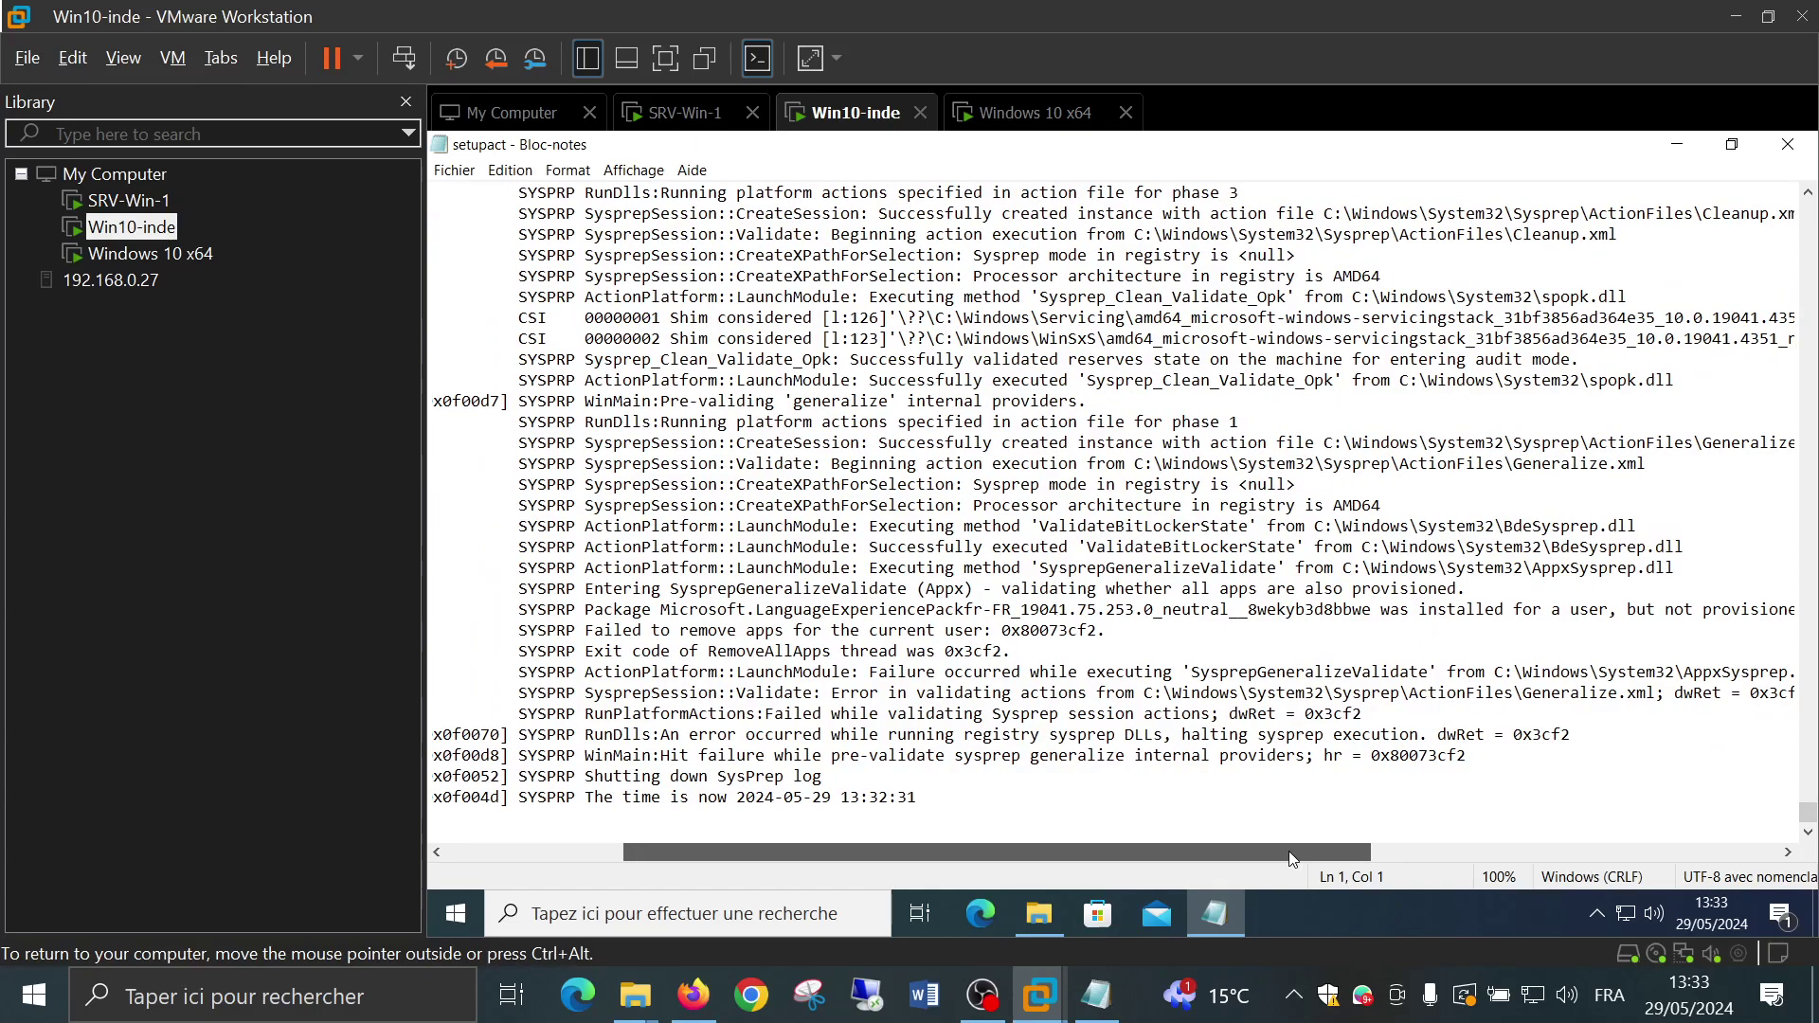
{"action": "left_click_drag", "start_coordinate": [1288, 852], "coordinate": [1298, 852]}
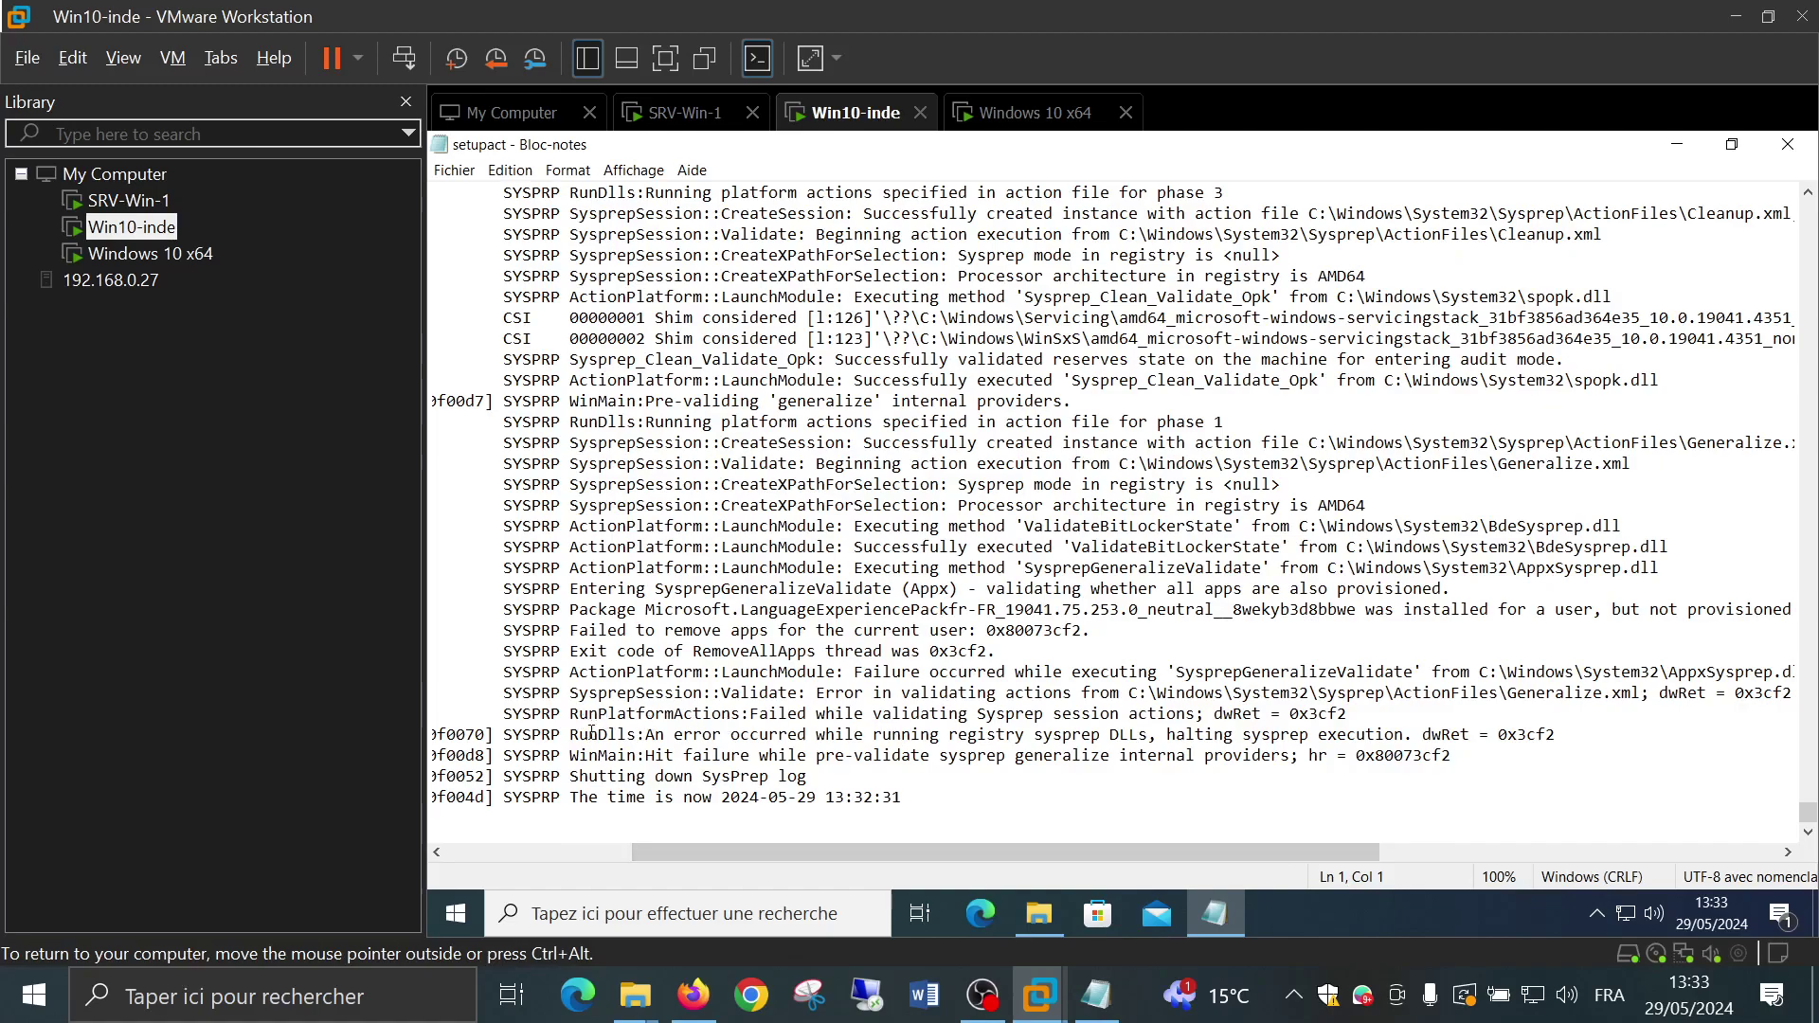
{"action": "left_click_drag", "start_coordinate": [576, 738], "coordinate": [1154, 725]}
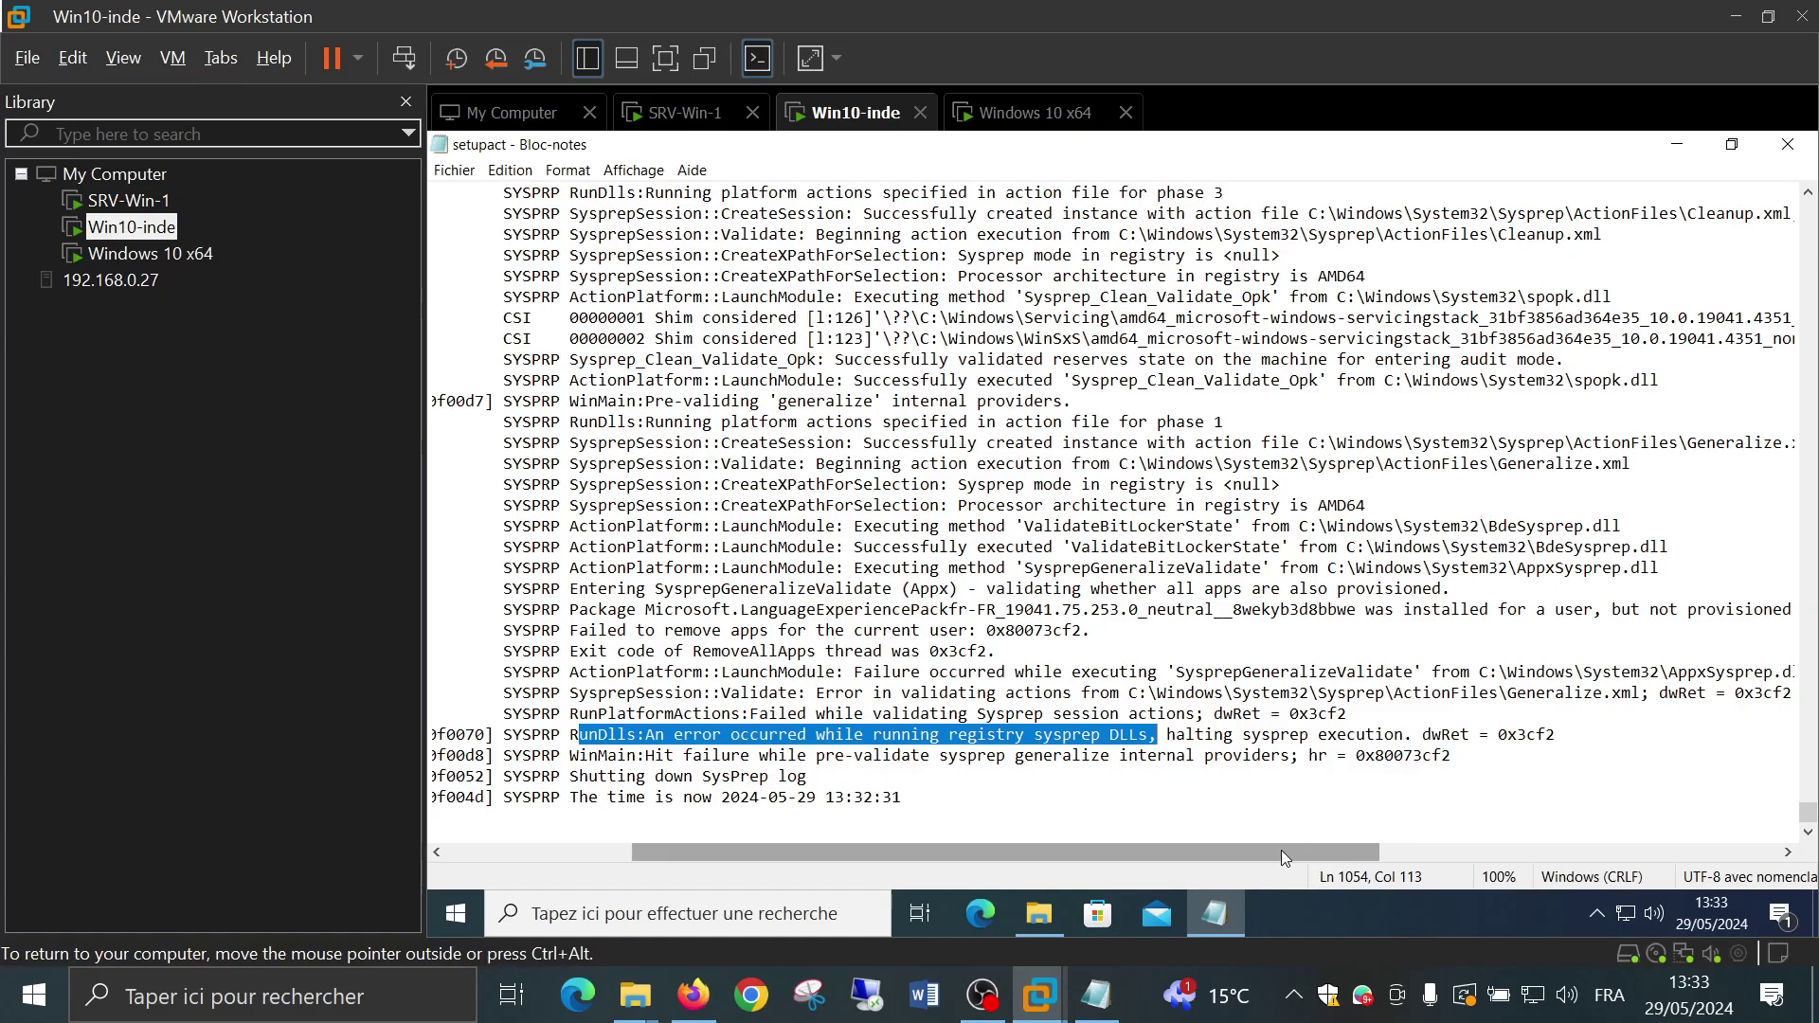
Select the LanguageExperiencePackfr-FR package name on the SYSPREP Error line
{"action": "left_click_drag", "start_coordinate": [1292, 850], "coordinate": [1090, 848]}
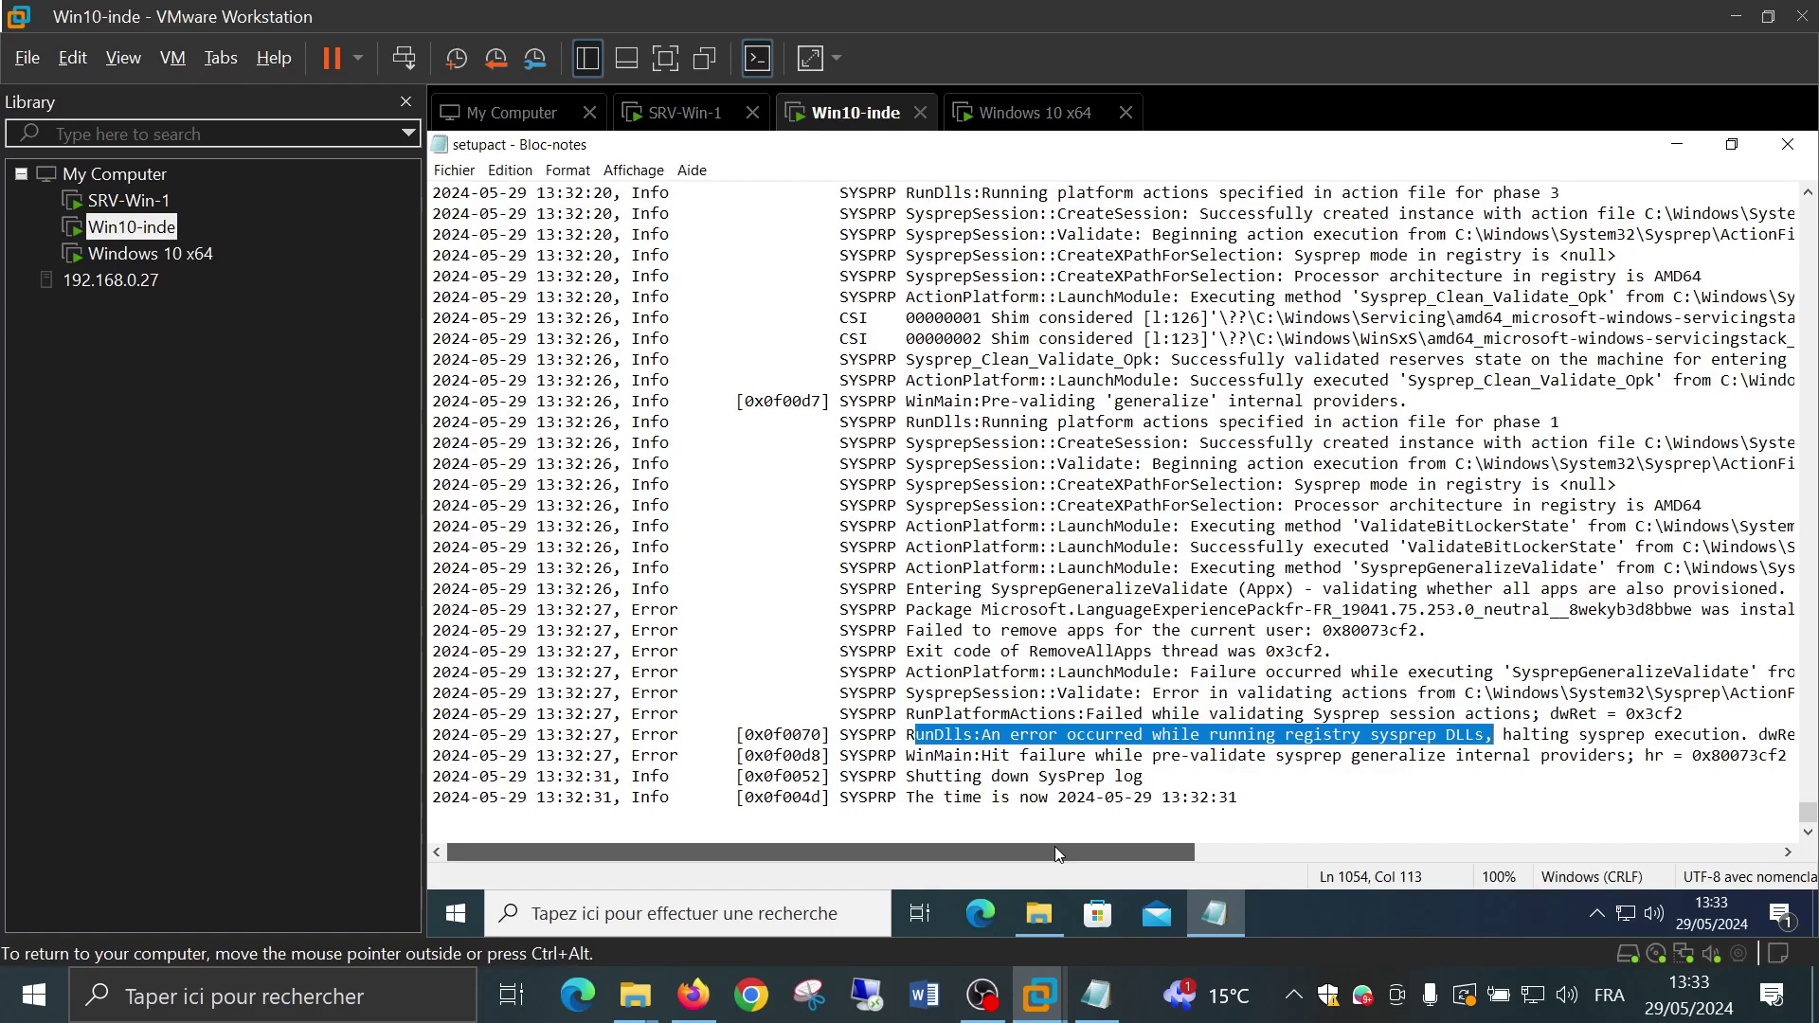
{"action": "left_click_drag", "start_coordinate": [1121, 853], "coordinate": [1163, 852]}
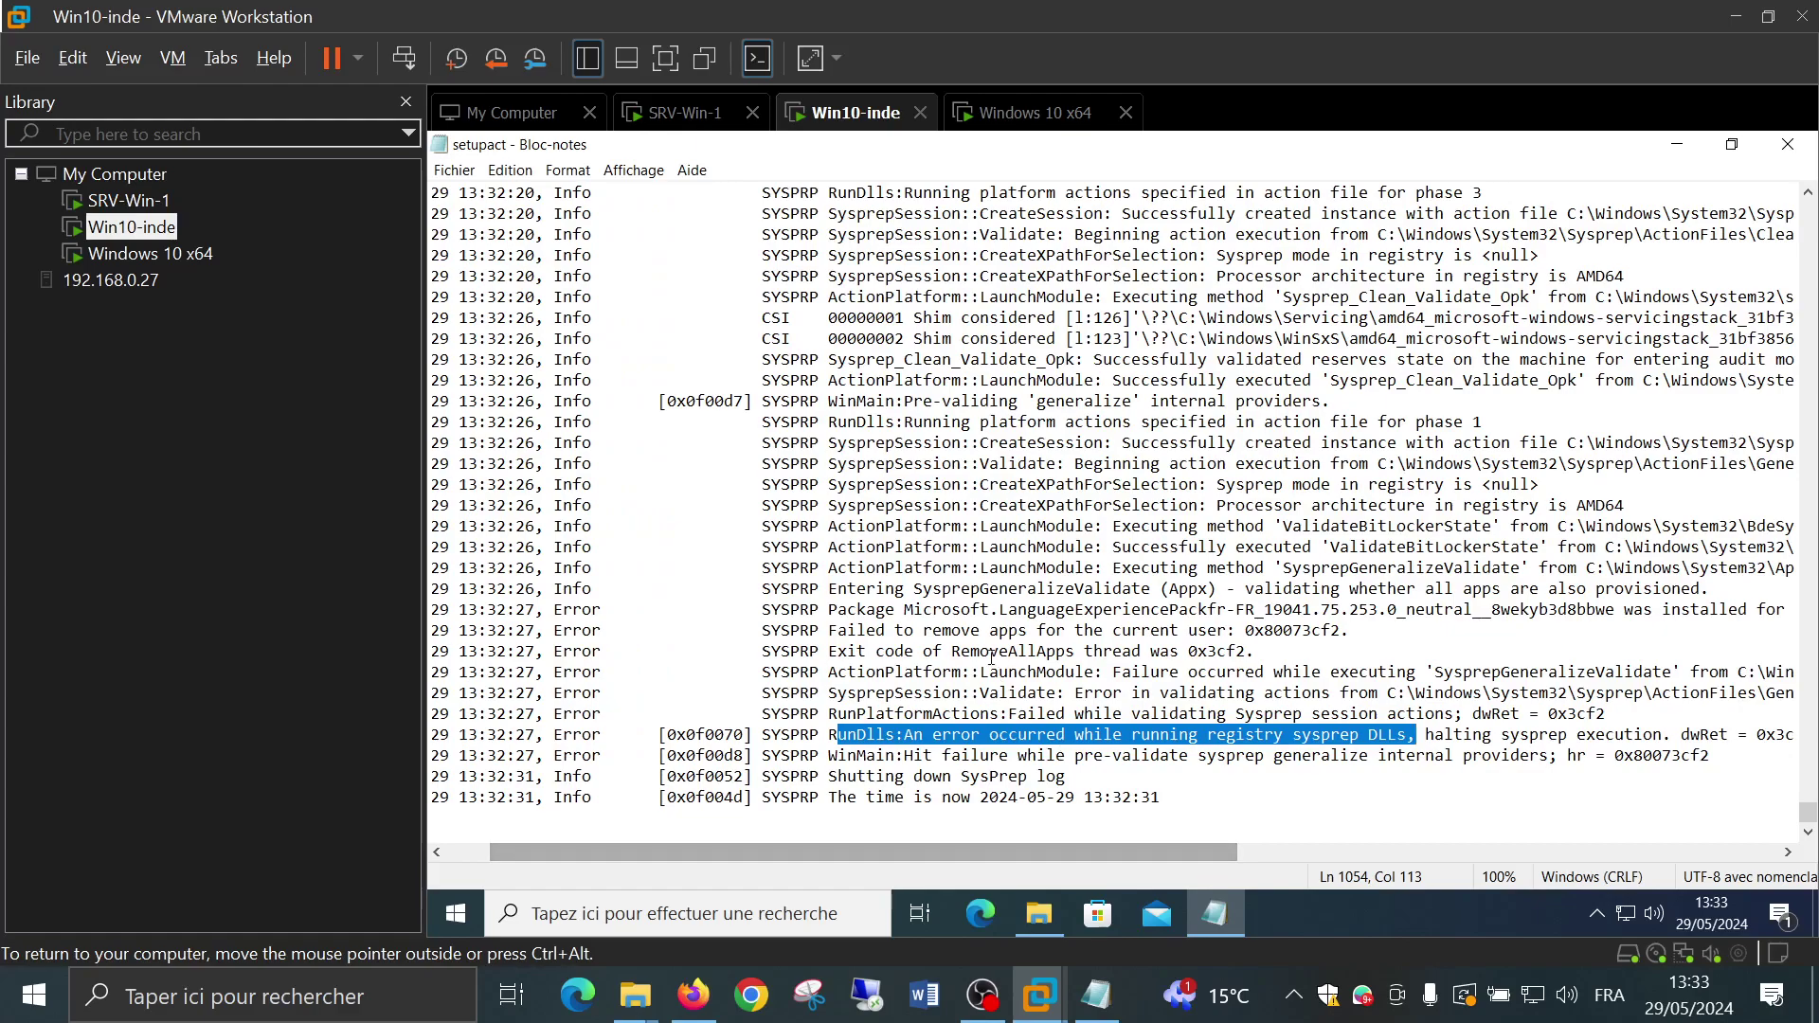
{"action": "left_click_drag", "start_coordinate": [953, 609], "coordinate": [1605, 616]}
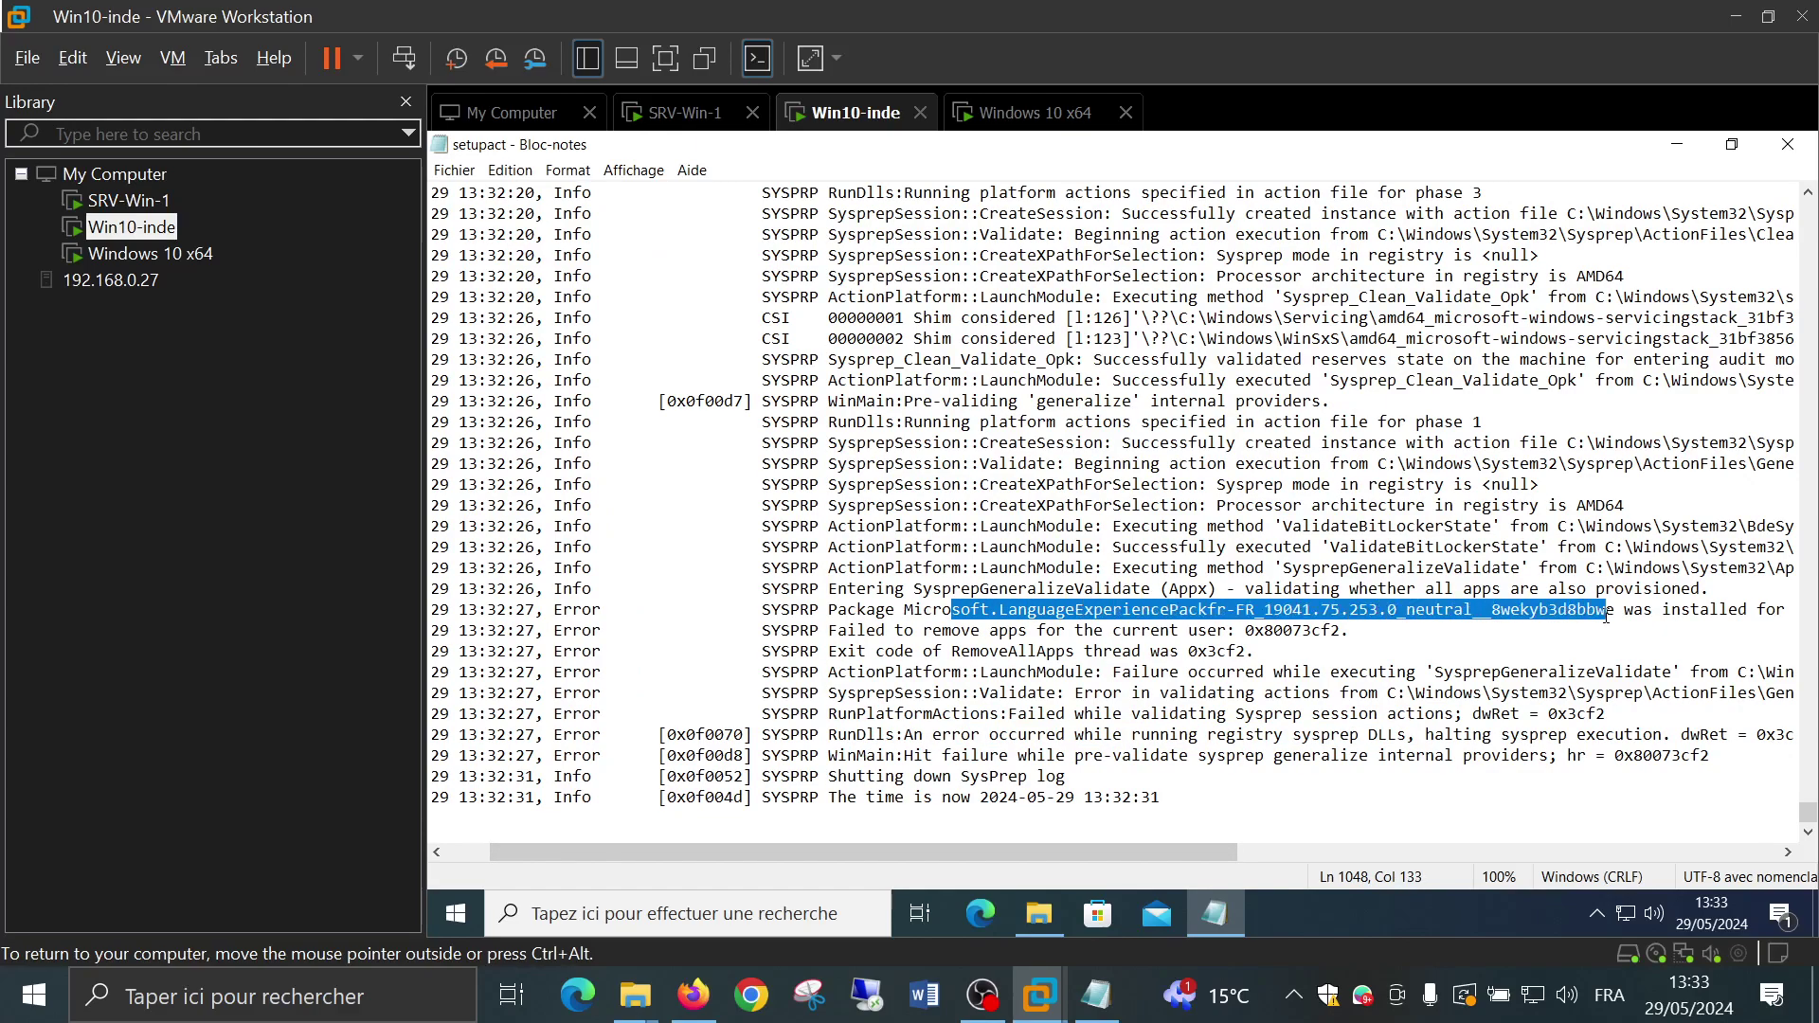
{"action": "left_click_drag", "start_coordinate": [1006, 856], "coordinate": [902, 853]}
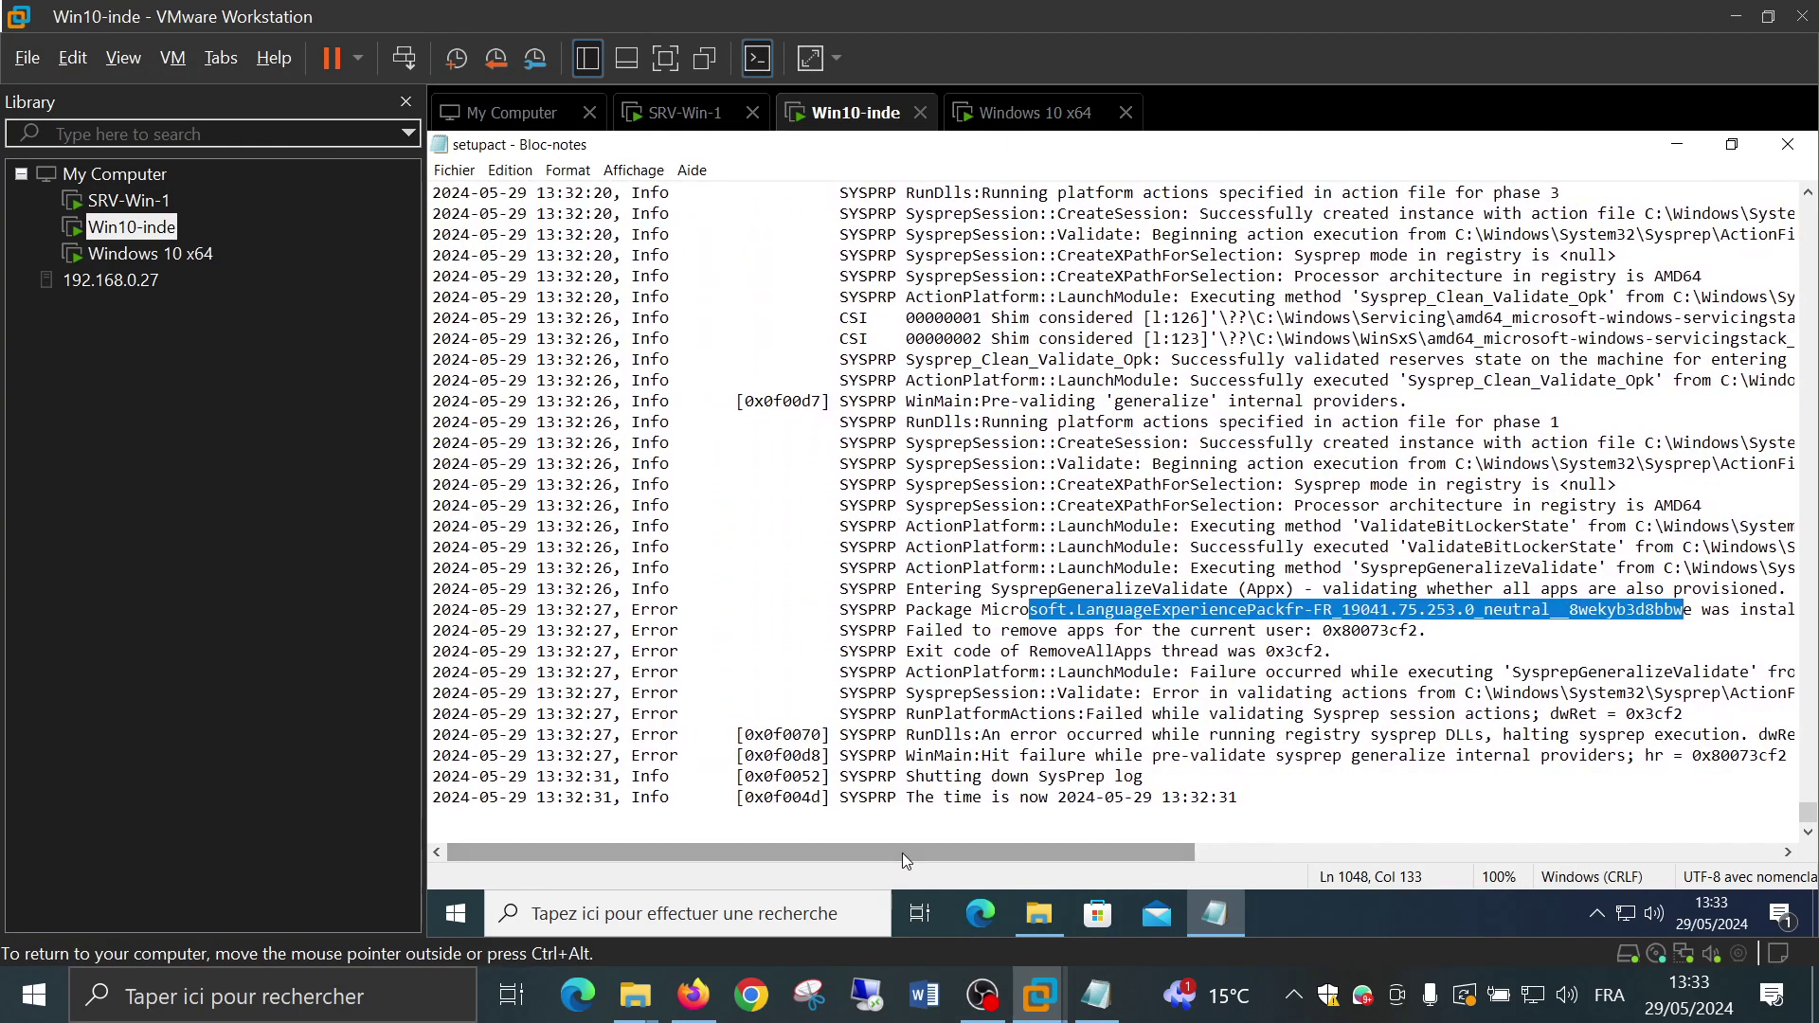
{"action": "left_click_drag", "start_coordinate": [902, 853], "coordinate": [902, 852]}
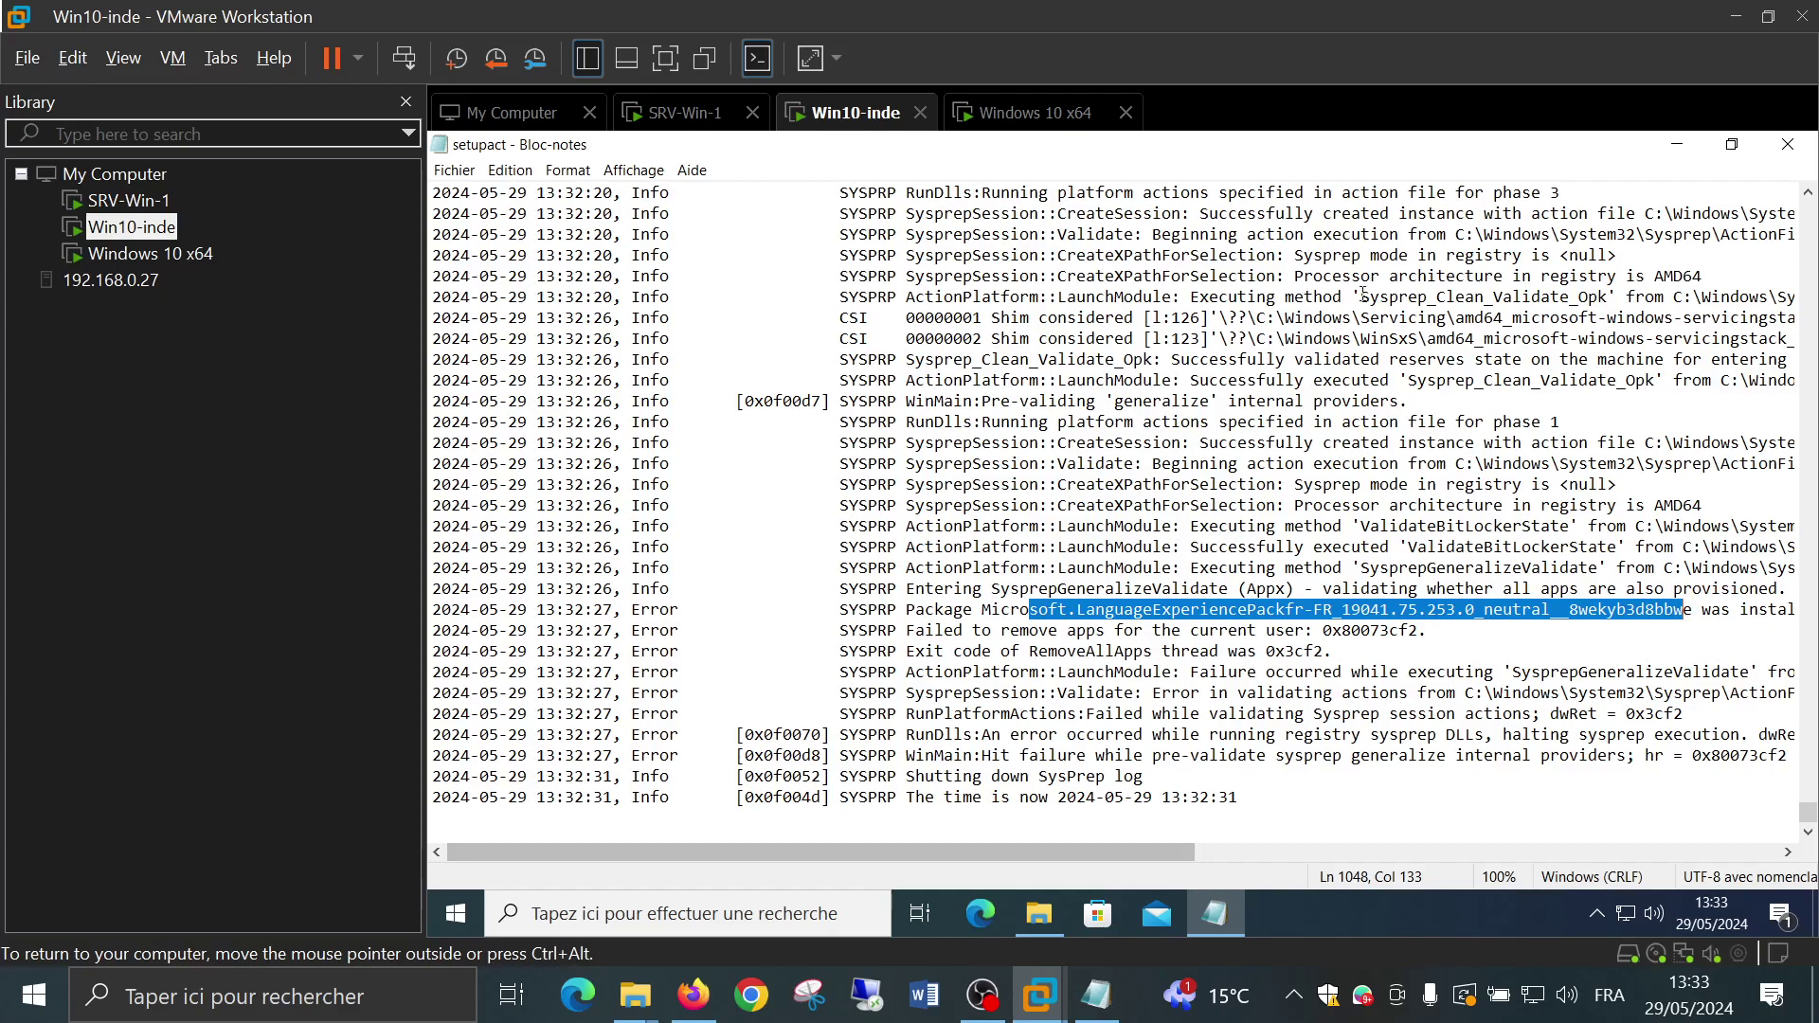
Close the setupact log and return to the Sysprep folder
{"action": "left_click", "coordinate": [1787, 144]}
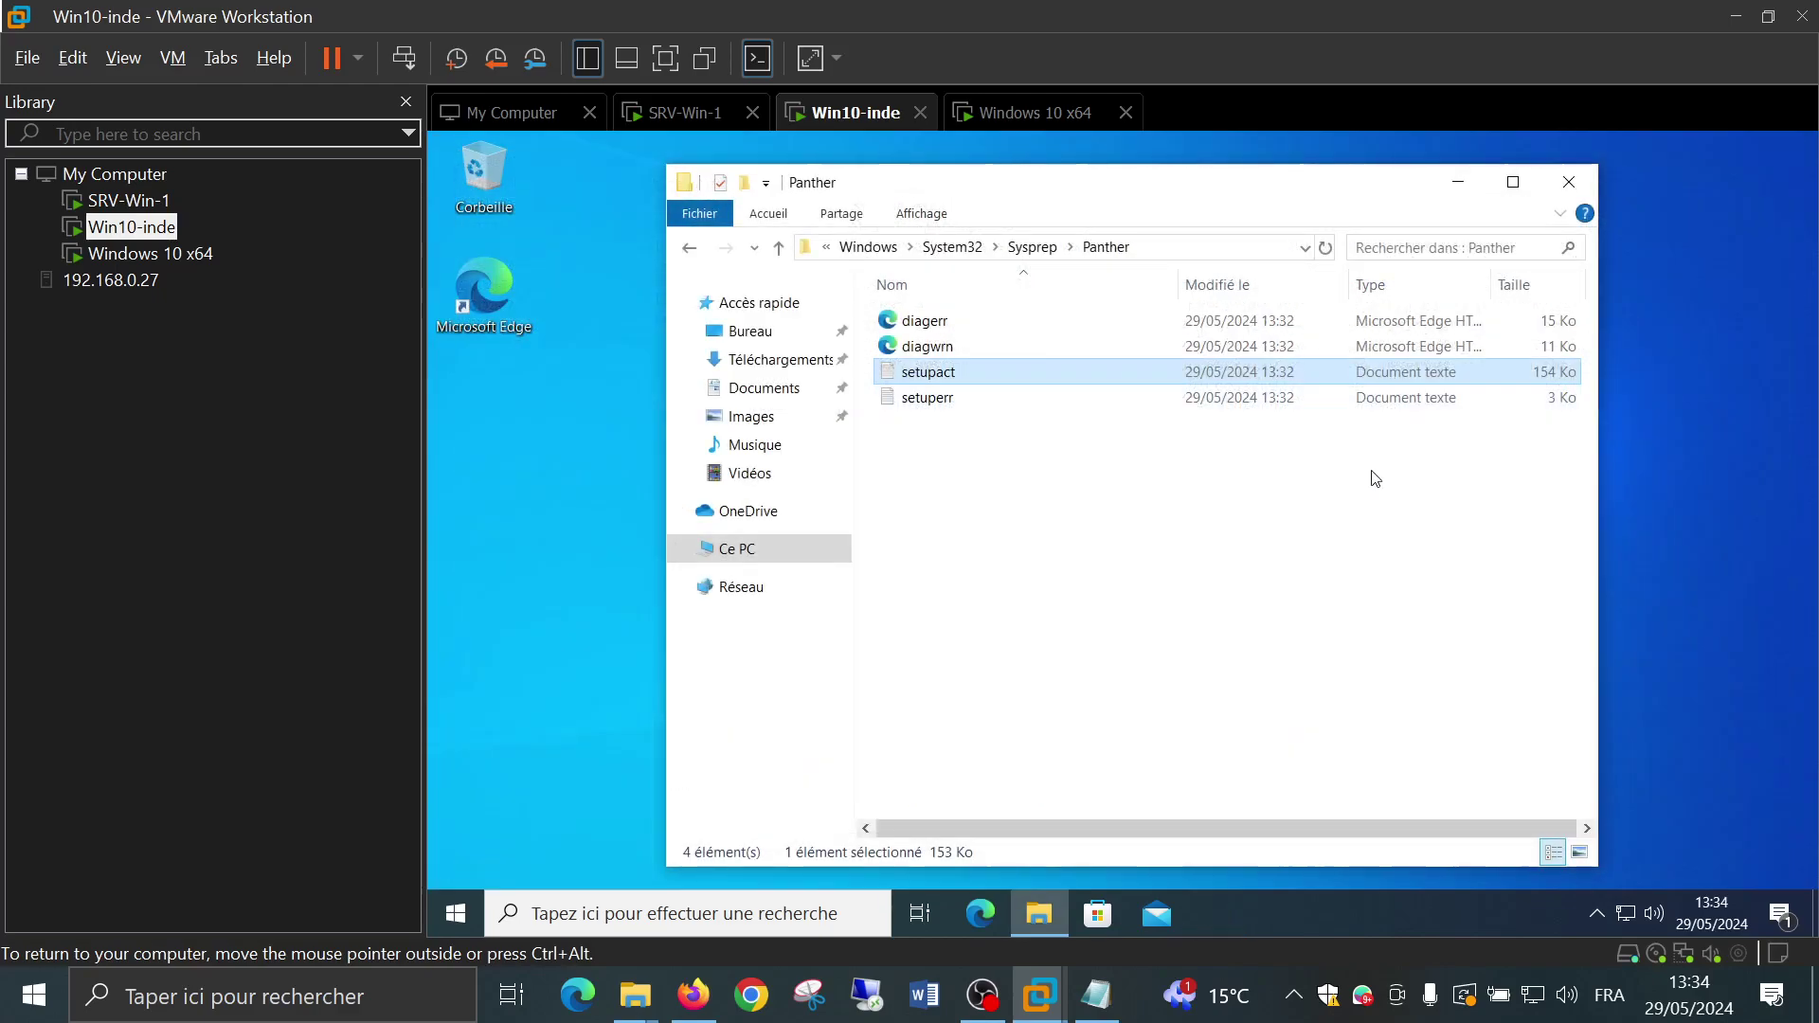
{"action": "left_click", "coordinate": [1077, 570]}
{"action": "left_click", "coordinate": [687, 251]}
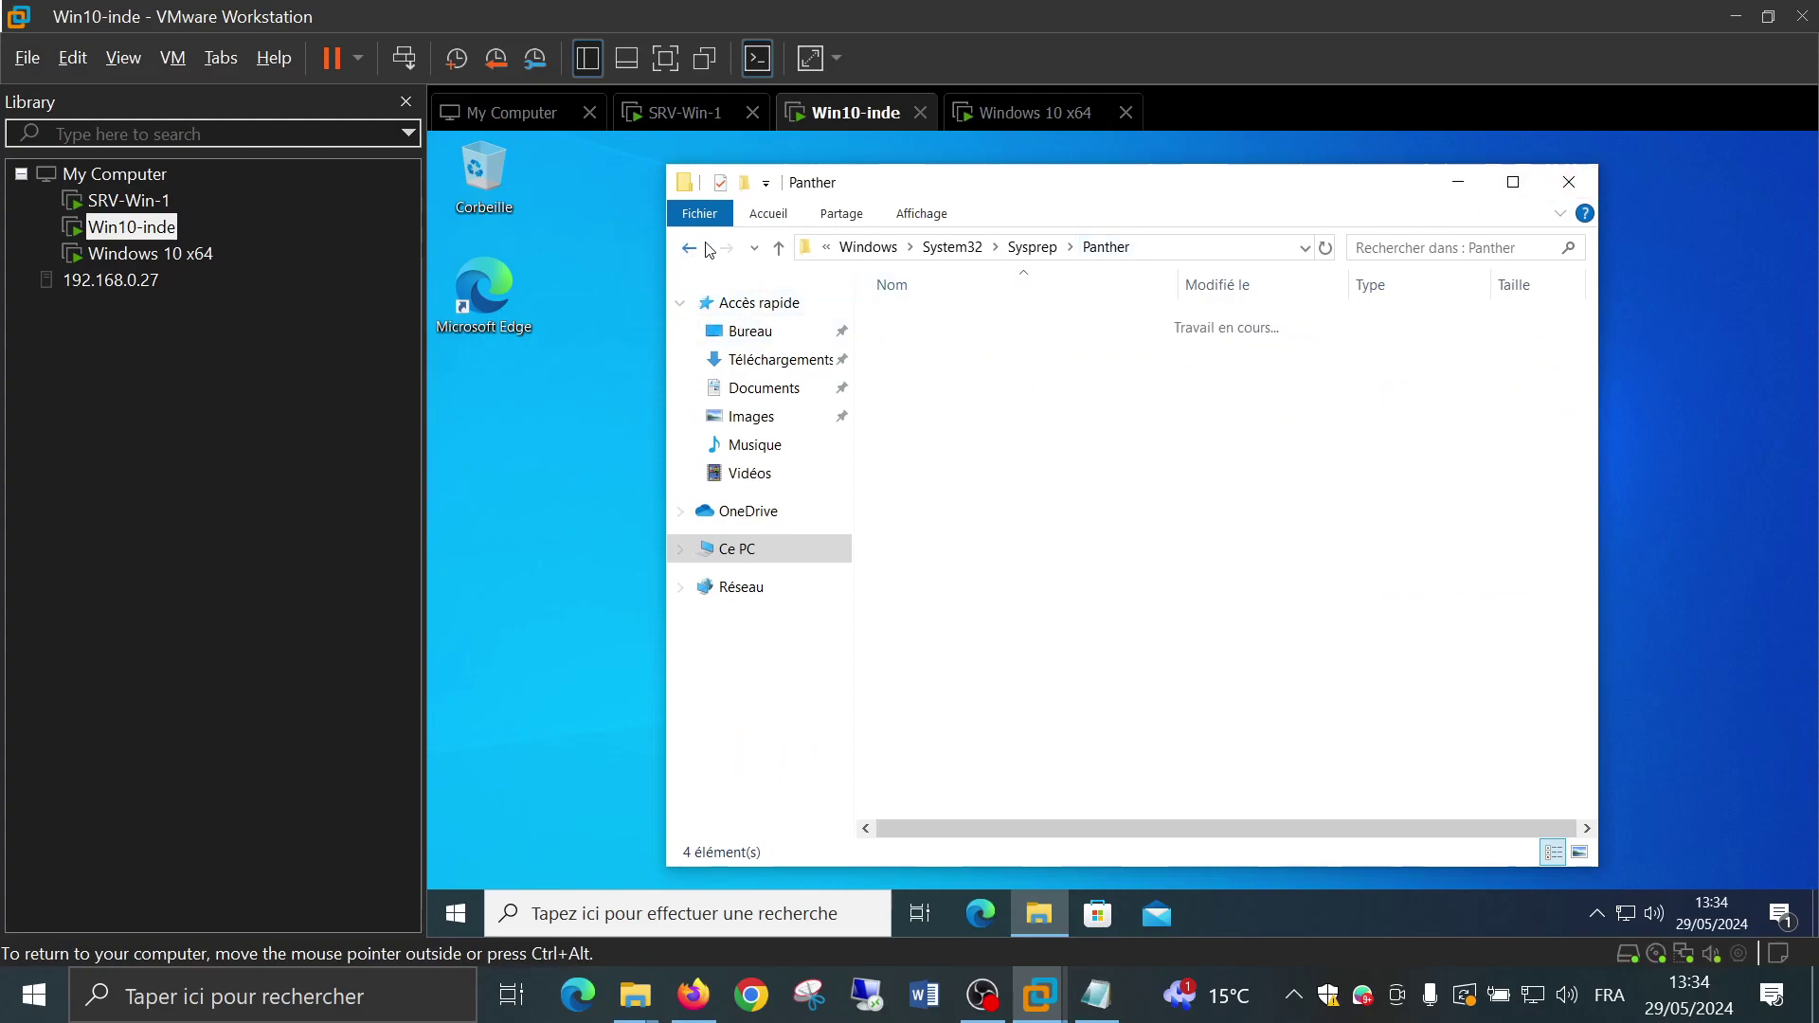
{"action": "left_click", "coordinate": [969, 466]}
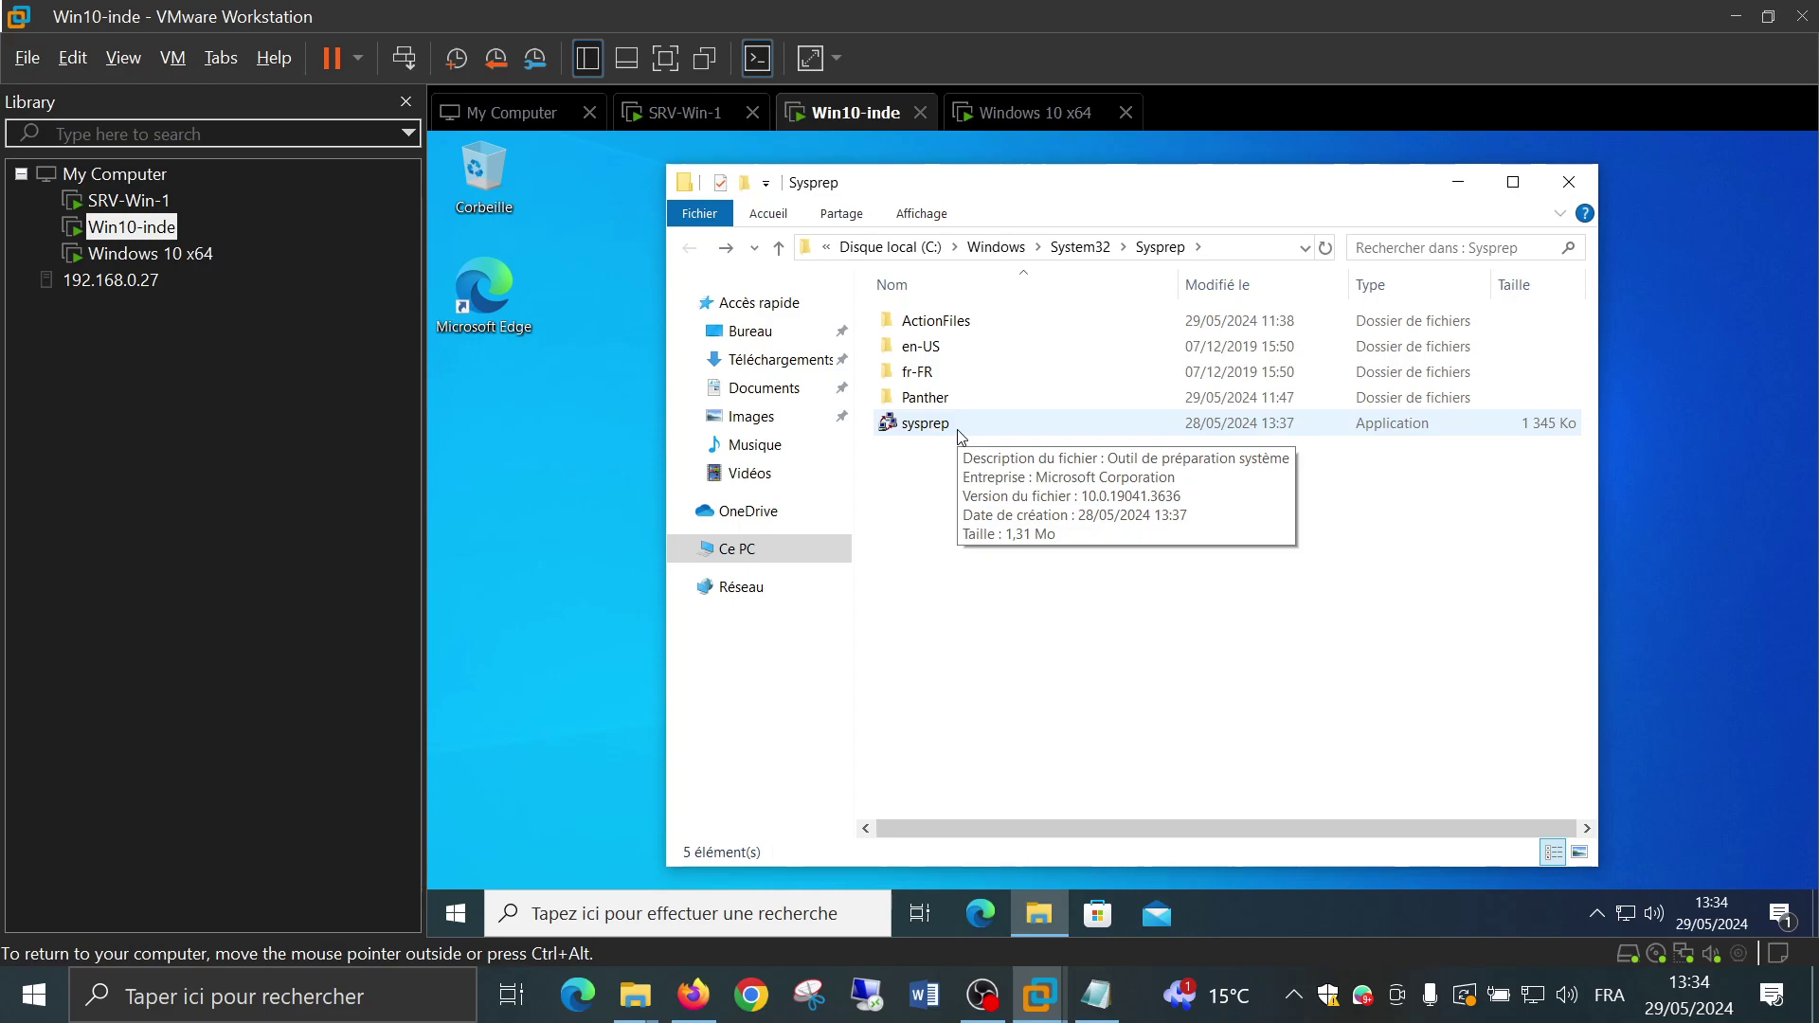
Relaunch sysprep.exe without Généraliser, with shutdown option Arrêter le système
{"action": "double_click", "coordinate": [957, 427]}
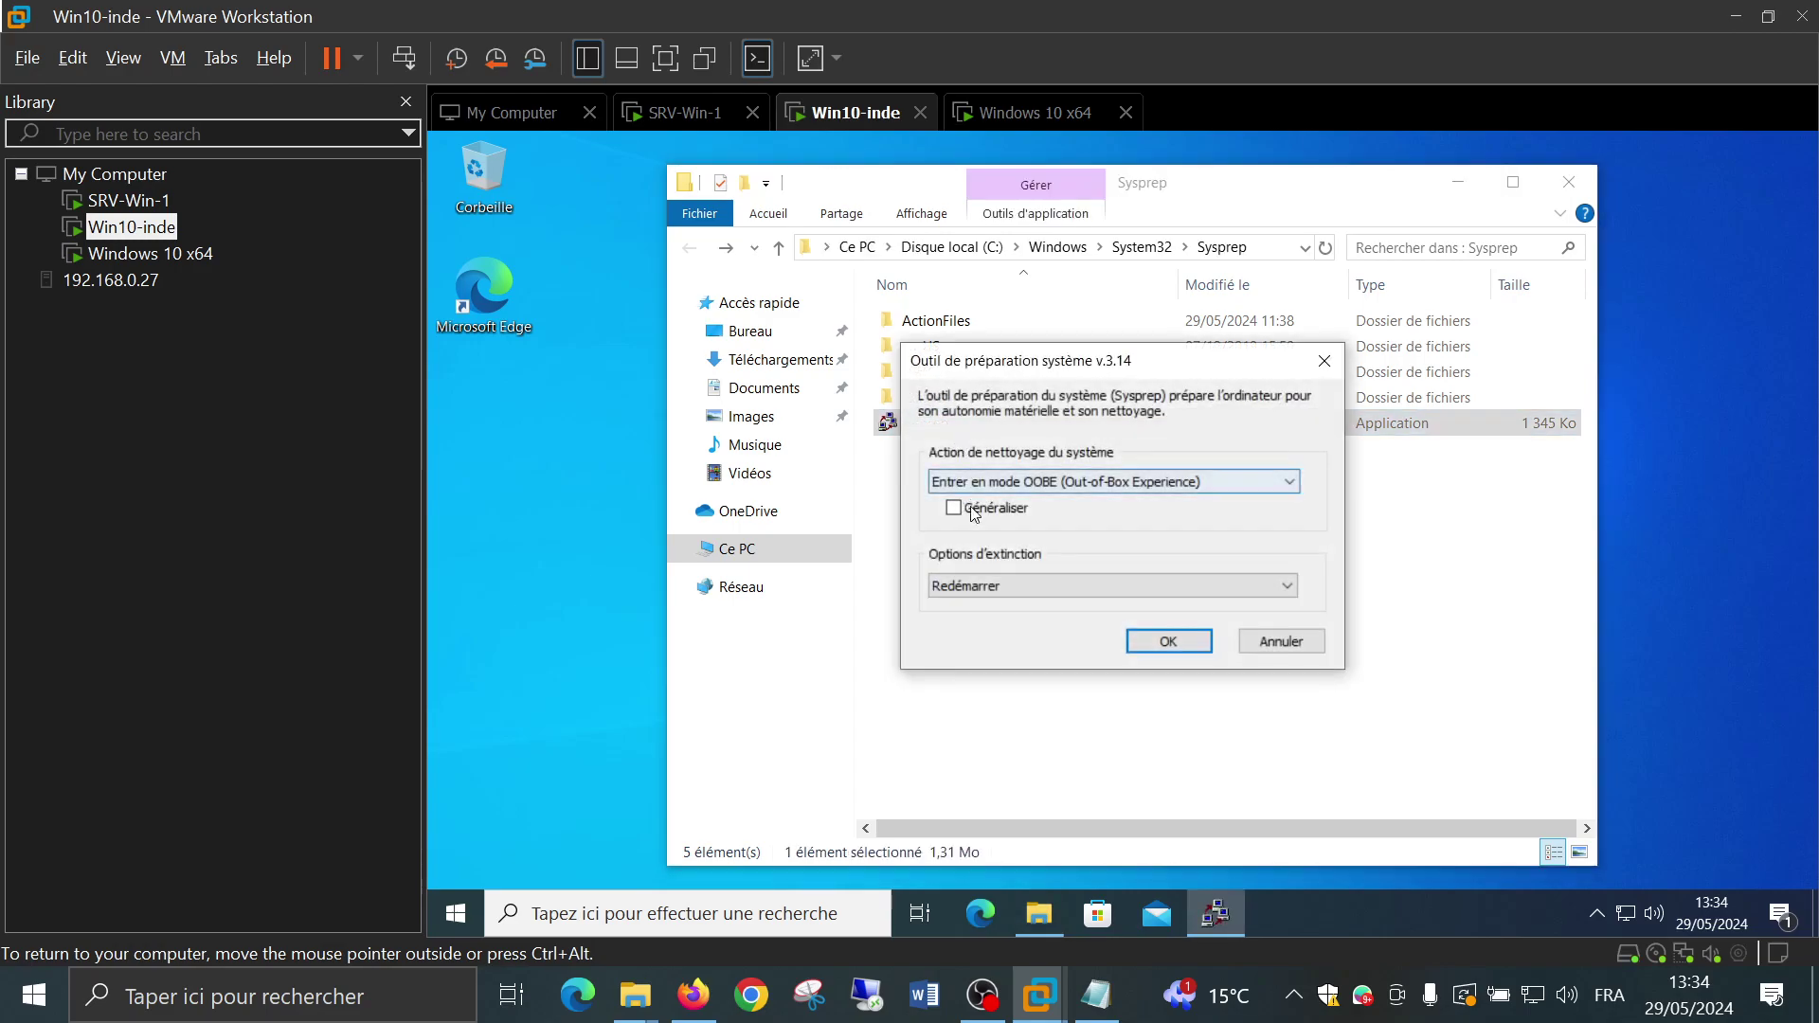
{"action": "left_click", "coordinate": [1146, 583]}
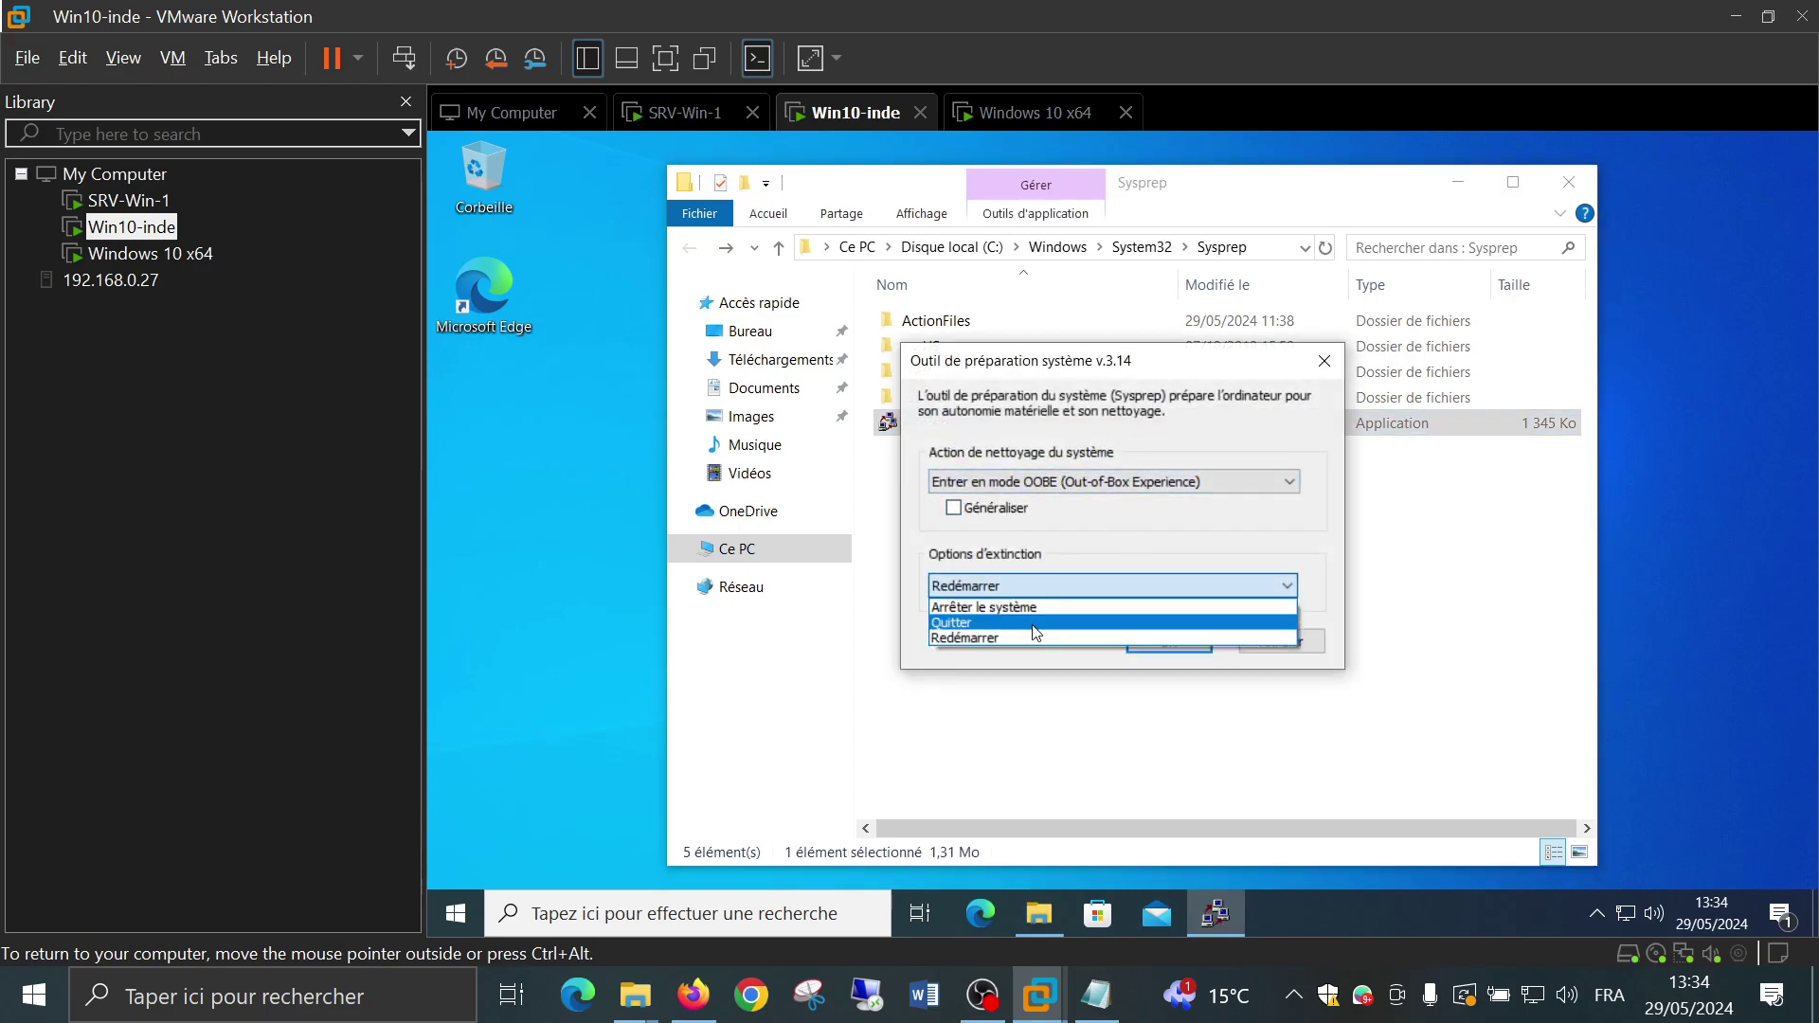
{"action": "left_click", "coordinate": [1003, 609]}
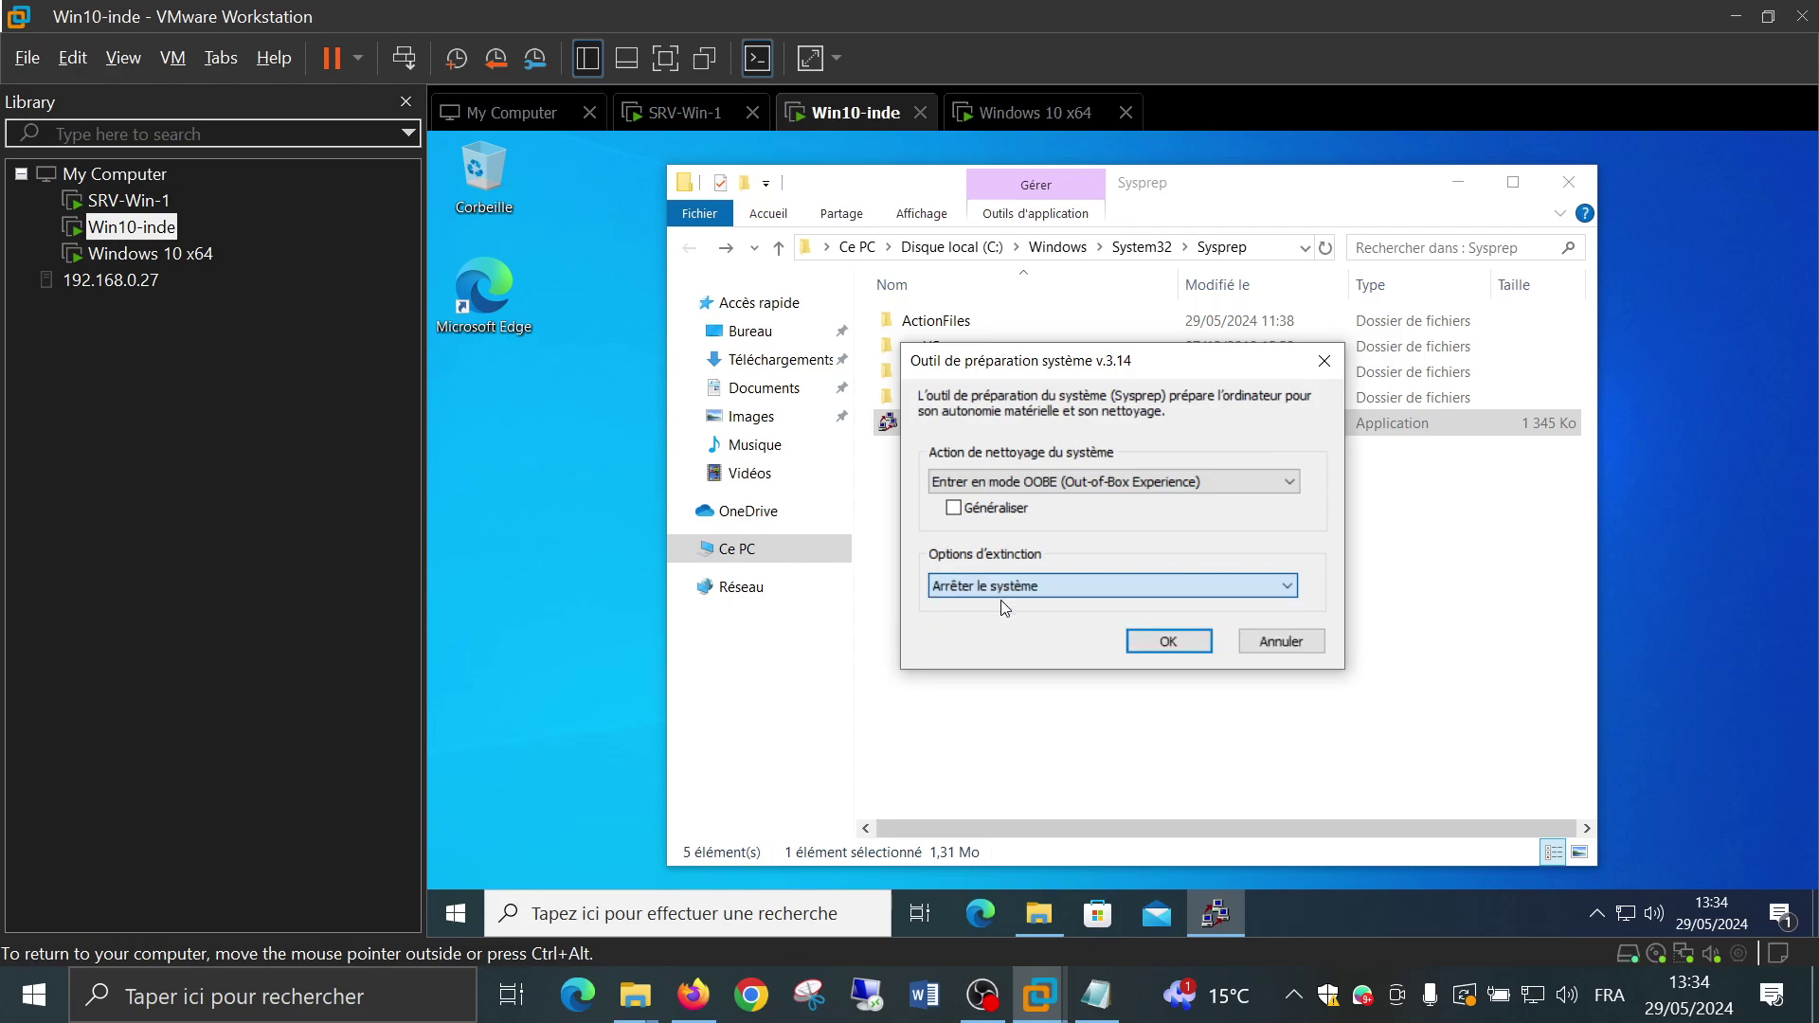
{"action": "left_click", "coordinate": [1139, 639]}
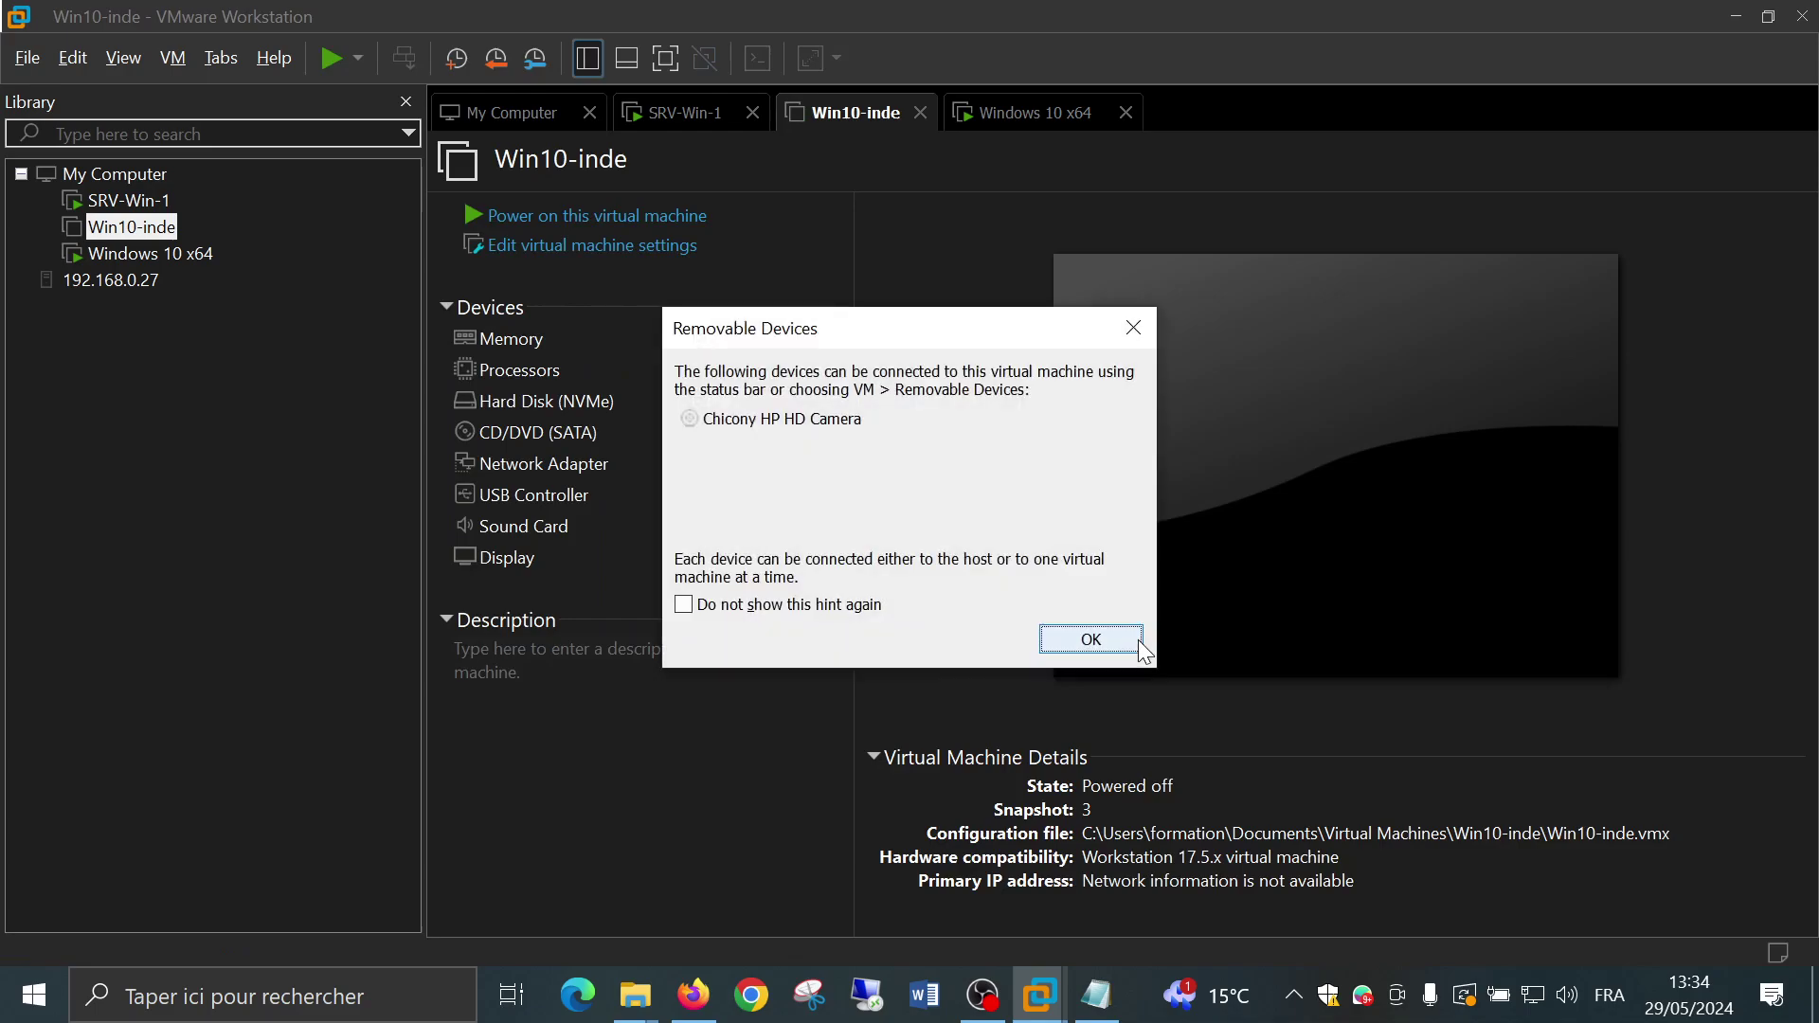
Dismiss the Removable Devices notice and power on the Win10-inde virtual machine
{"action": "left_click", "coordinate": [1122, 640]}
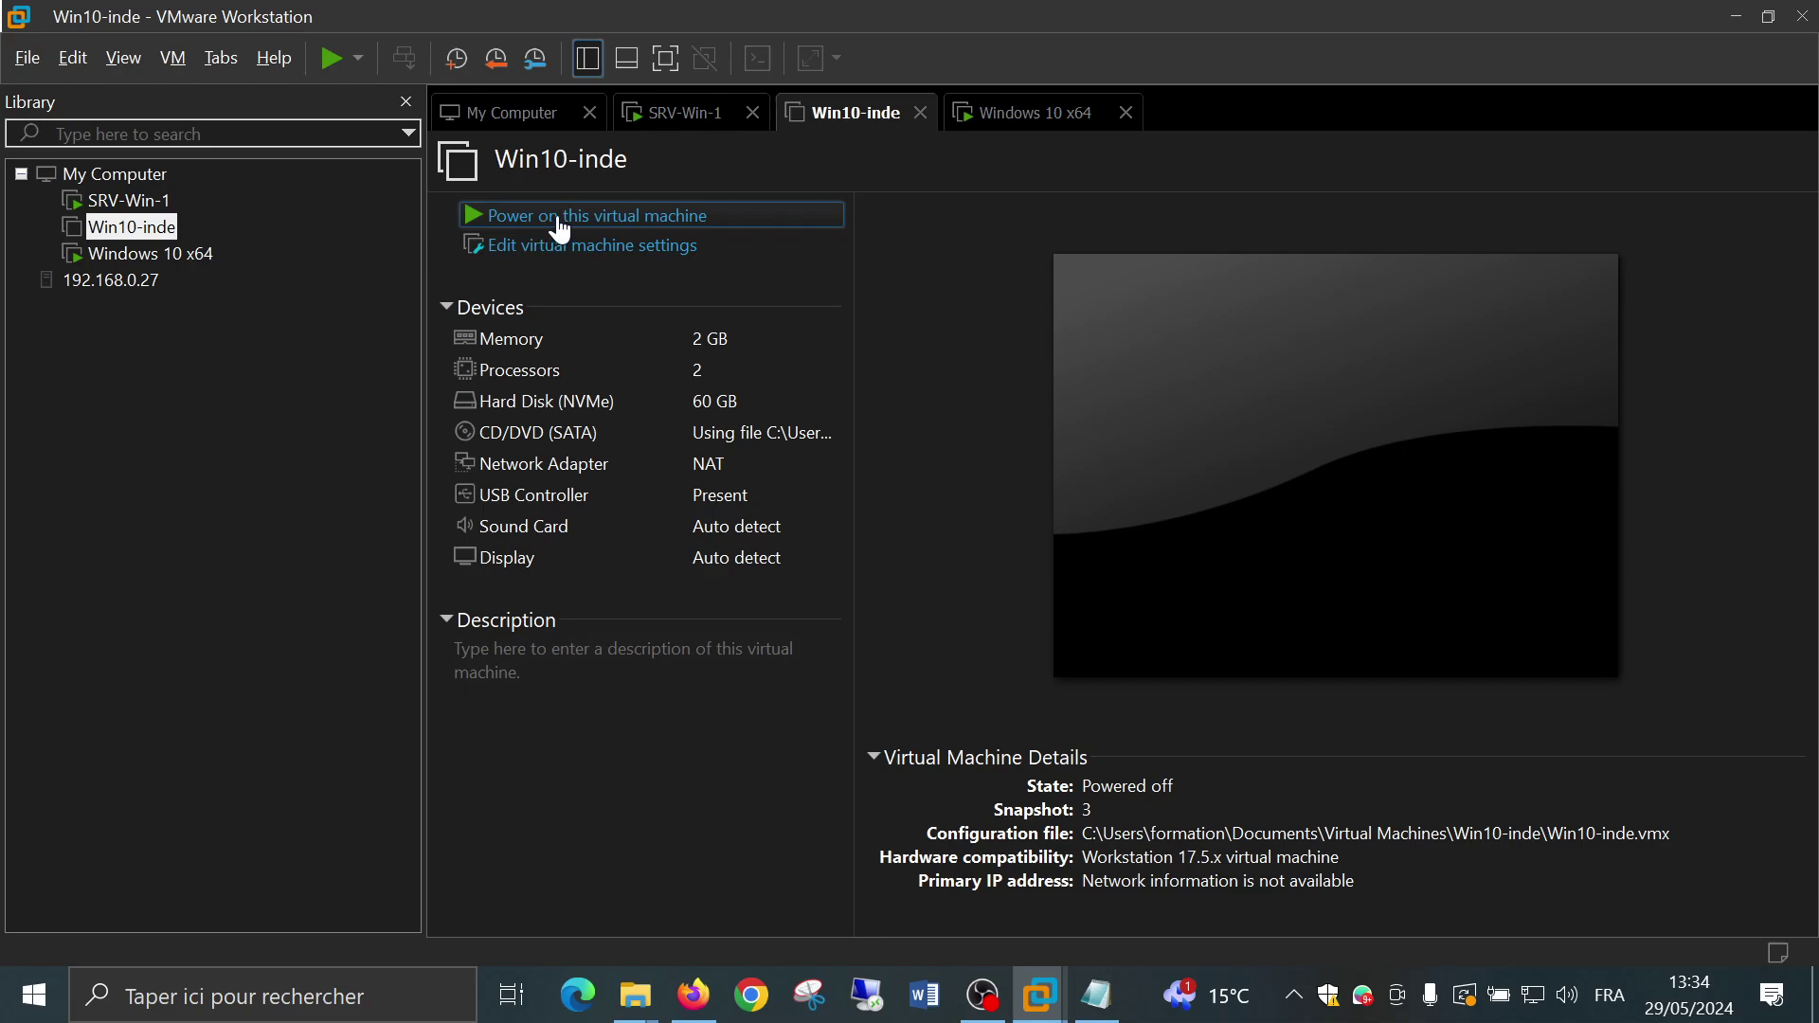
{"action": "left_click", "coordinate": [560, 223]}
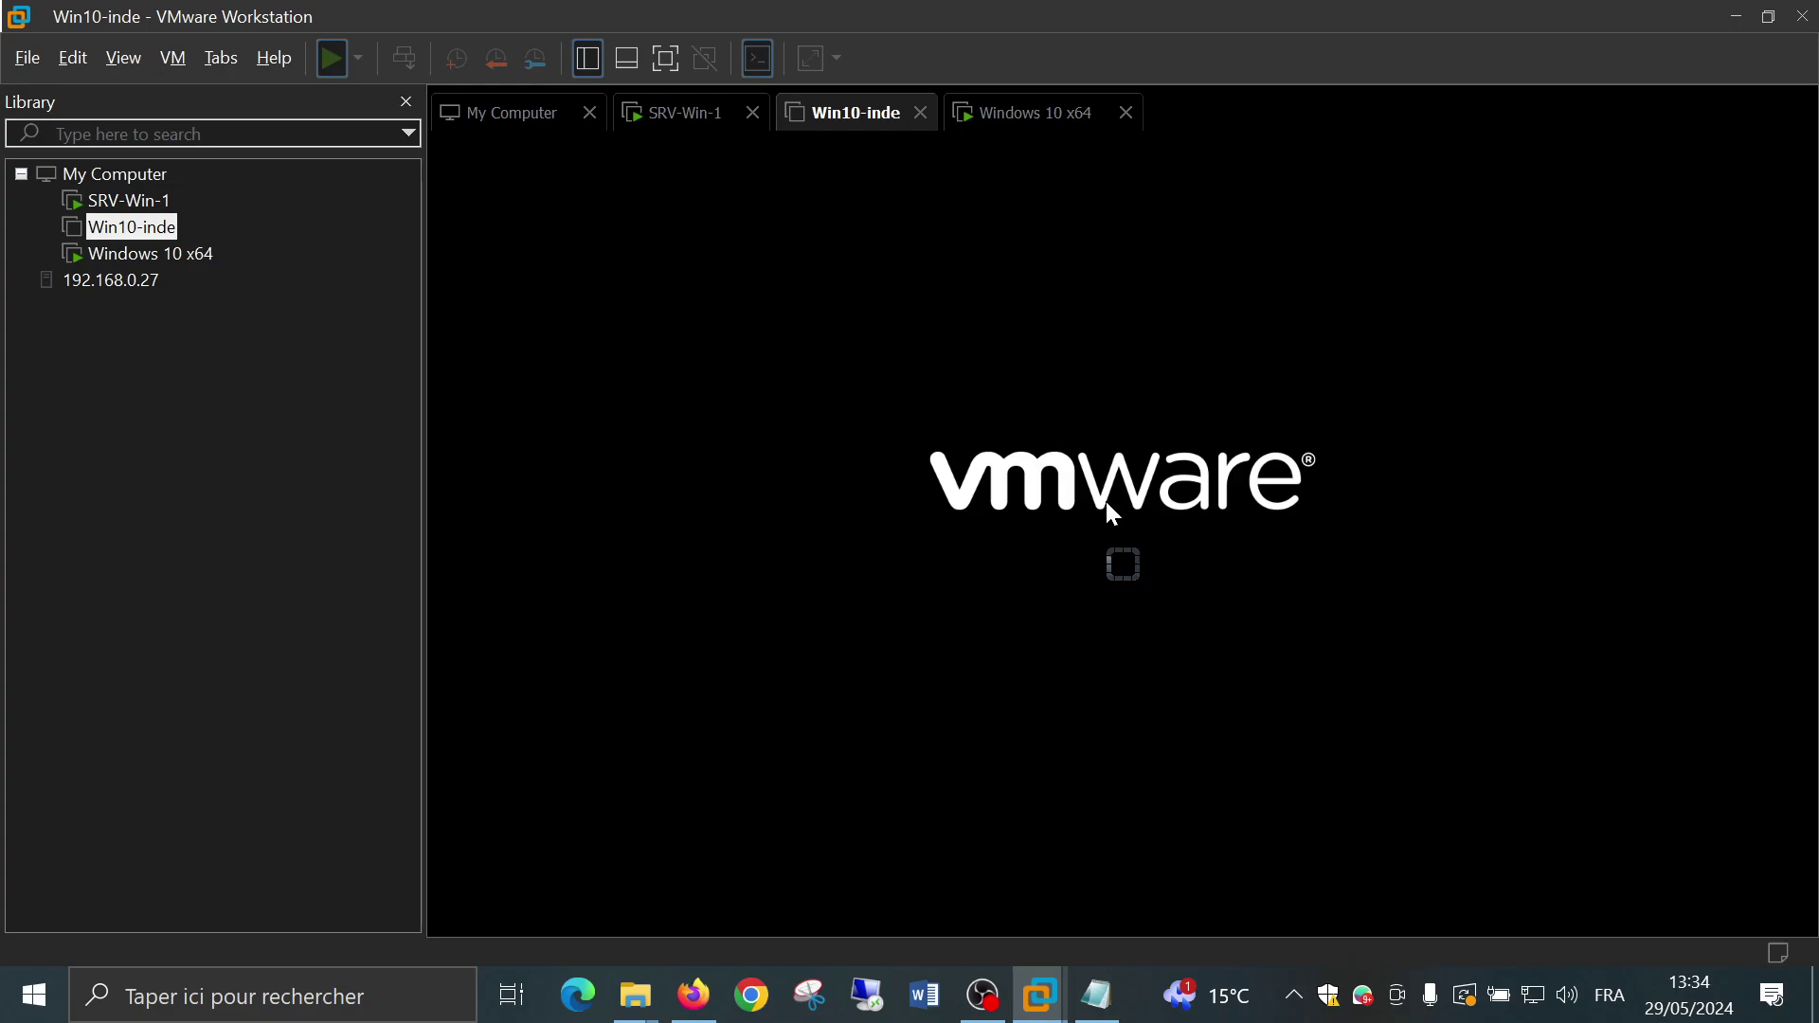
Boot Win10-inde from EFI Network, accept the network boot prompt and start the capture image
{"action": "left_click", "coordinate": [1109, 515]}
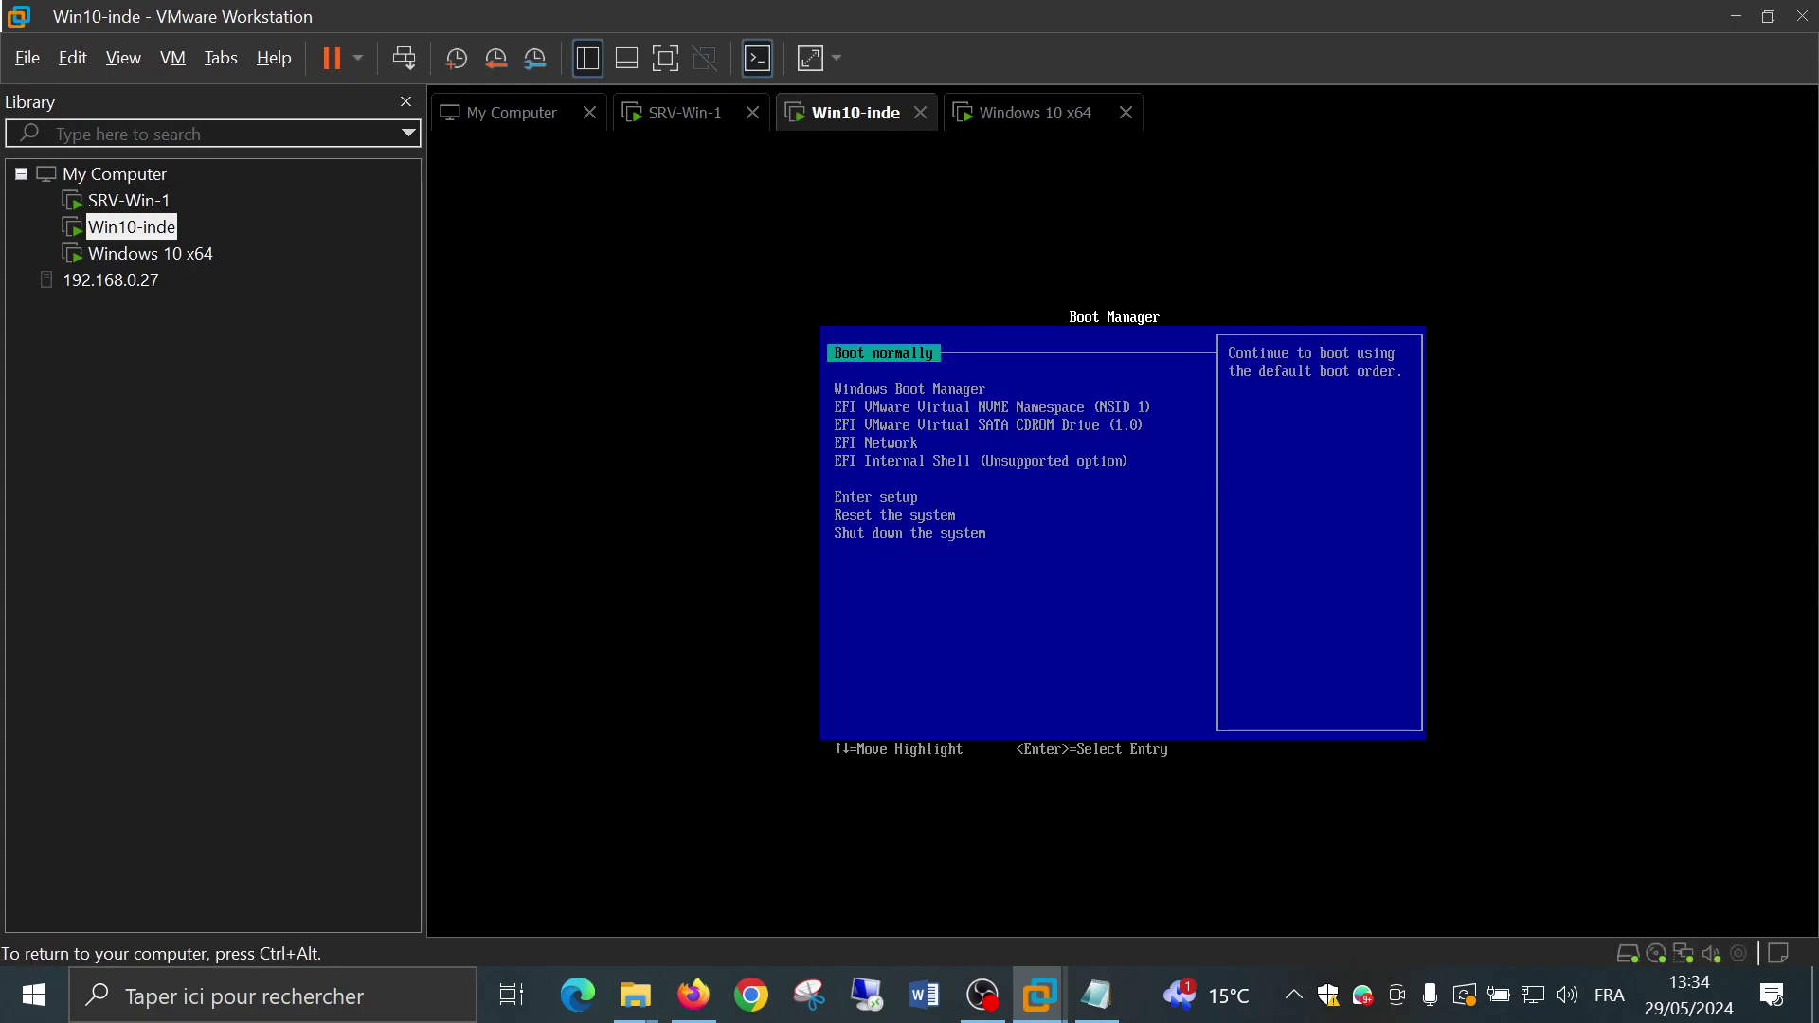
{"action": "key", "text": "Down"}
{"action": "key", "text": "Down"}
{"action": "key", "text": "Down"}
{"action": "key", "text": "Down"}
{"action": "key", "text": "Return"}
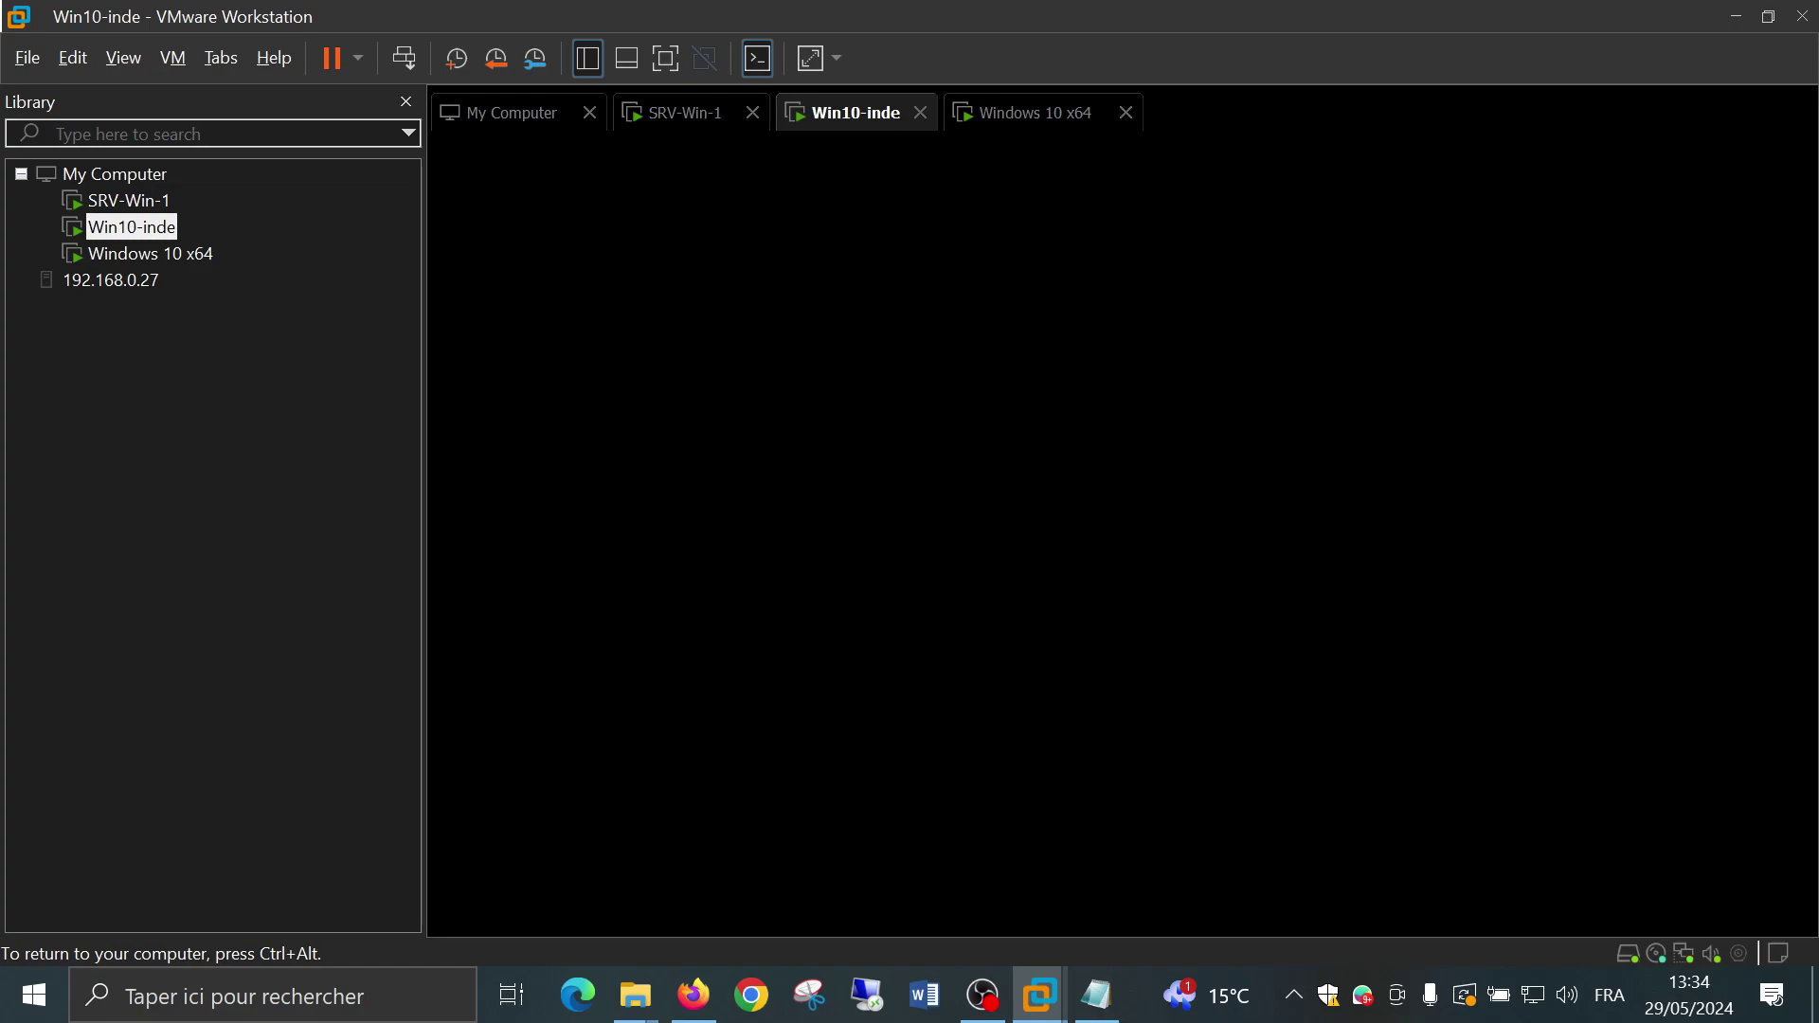
{"action": "key", "text": "Return"}
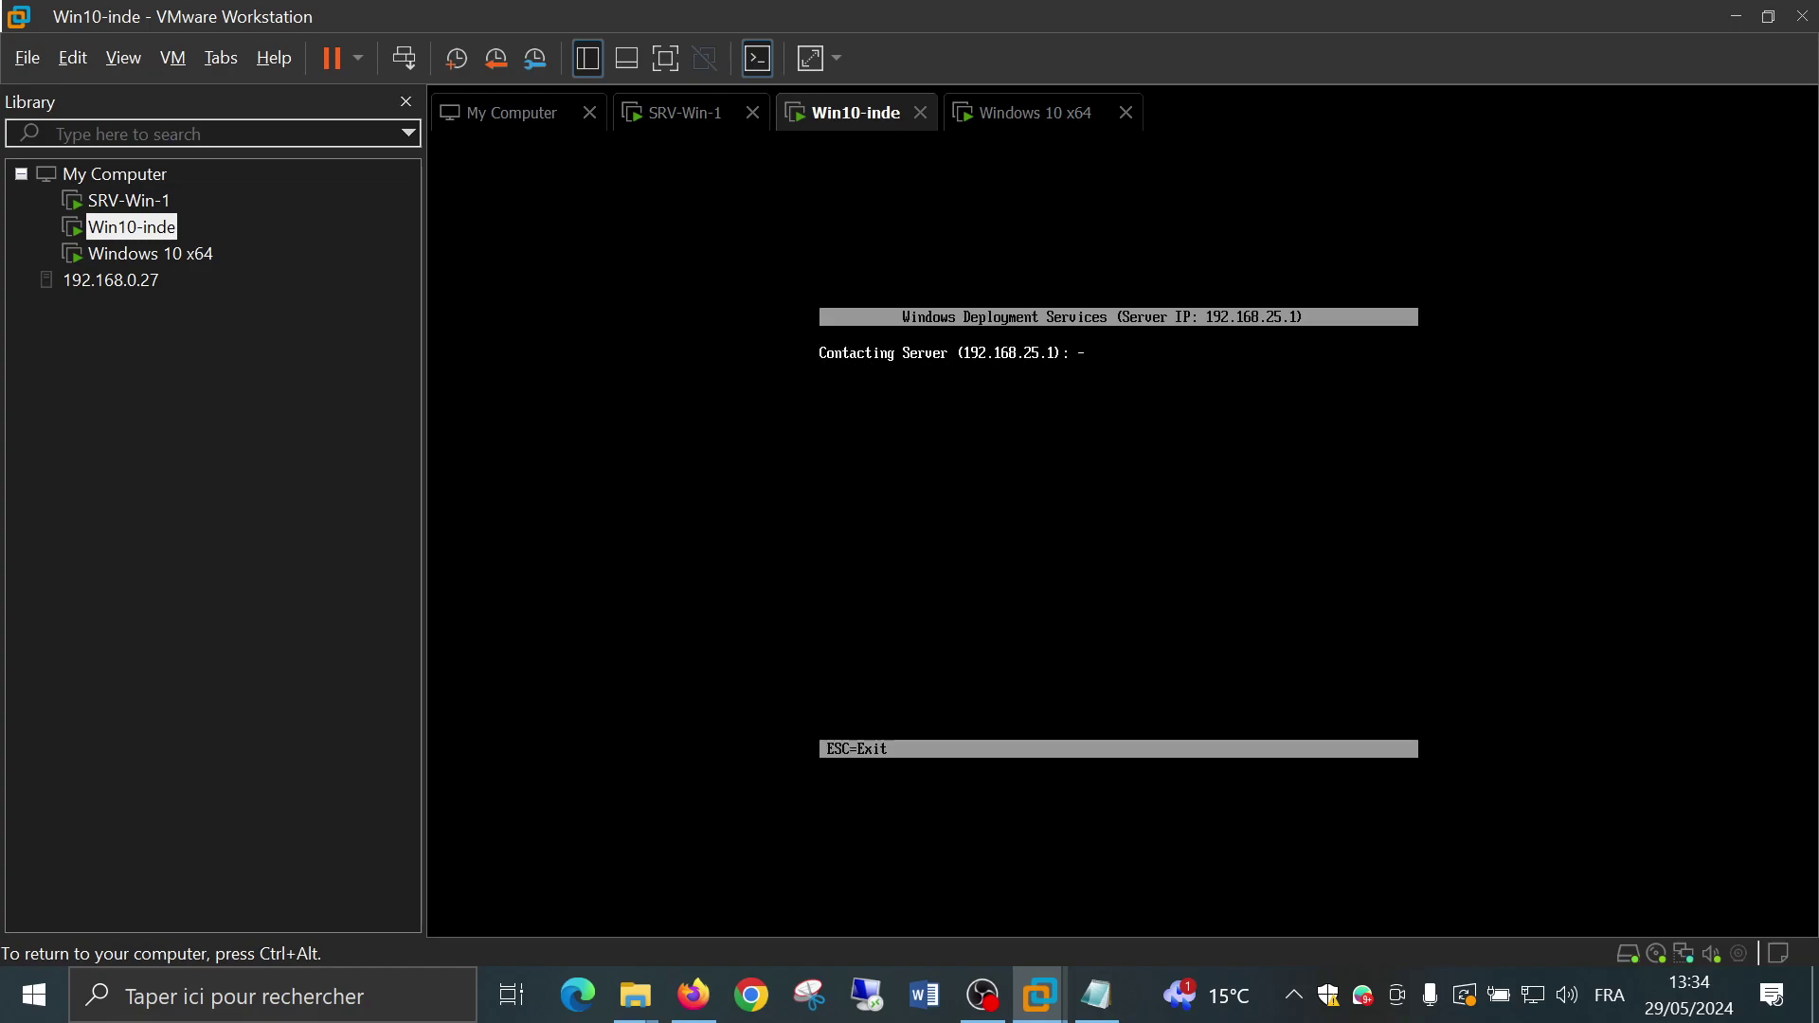
{"action": "key", "text": "Down"}
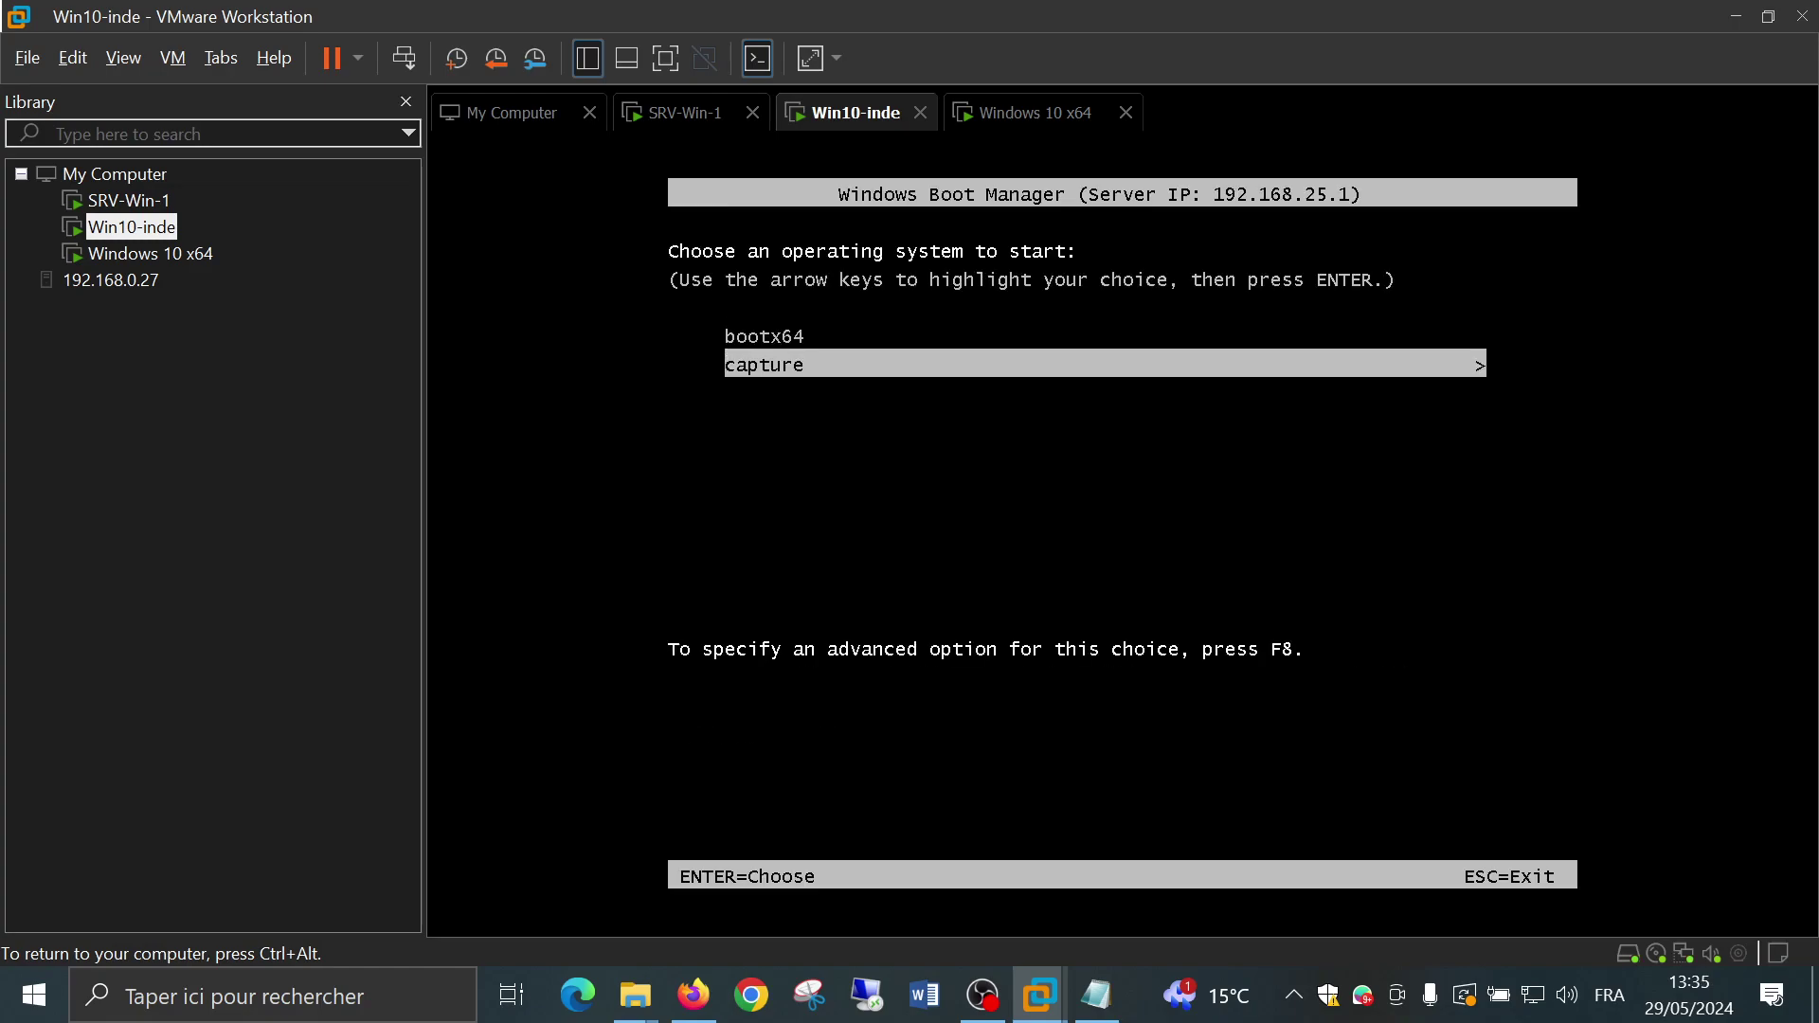
{"action": "key", "text": "Return"}
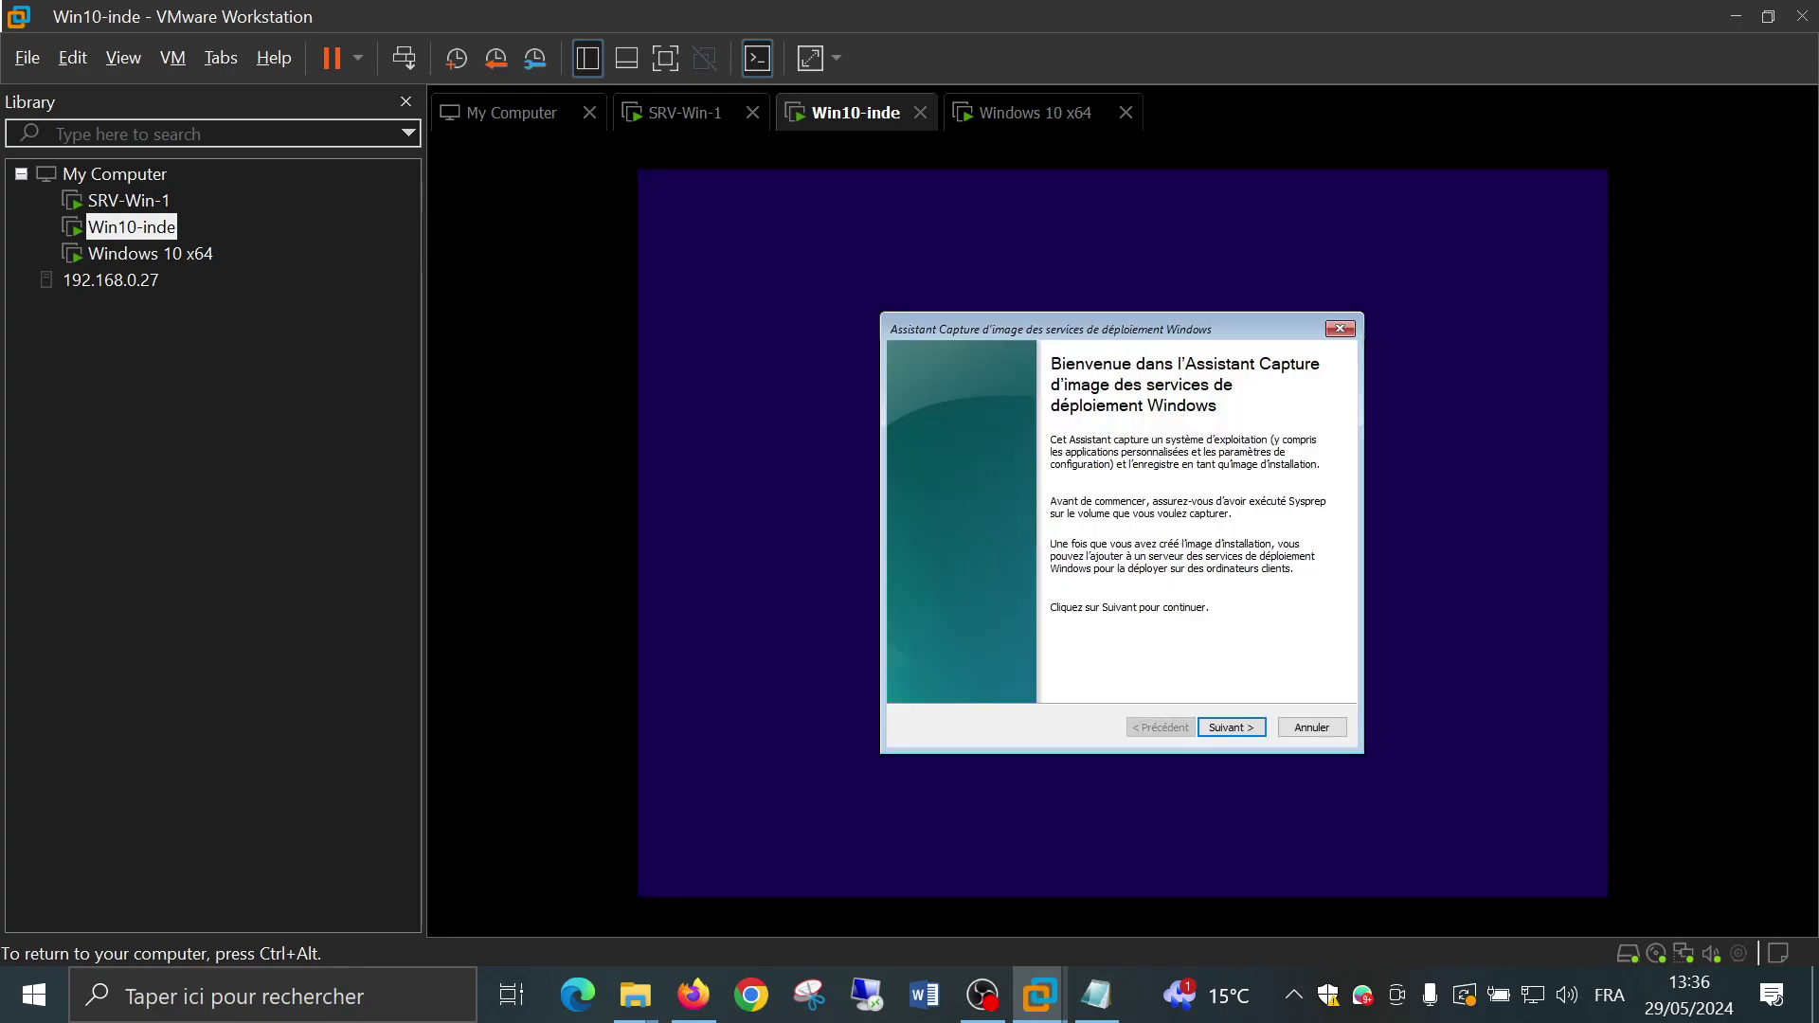
Go past the capture wizard's welcome page and find the volume list empty
{"action": "left_click", "coordinate": [1232, 724]}
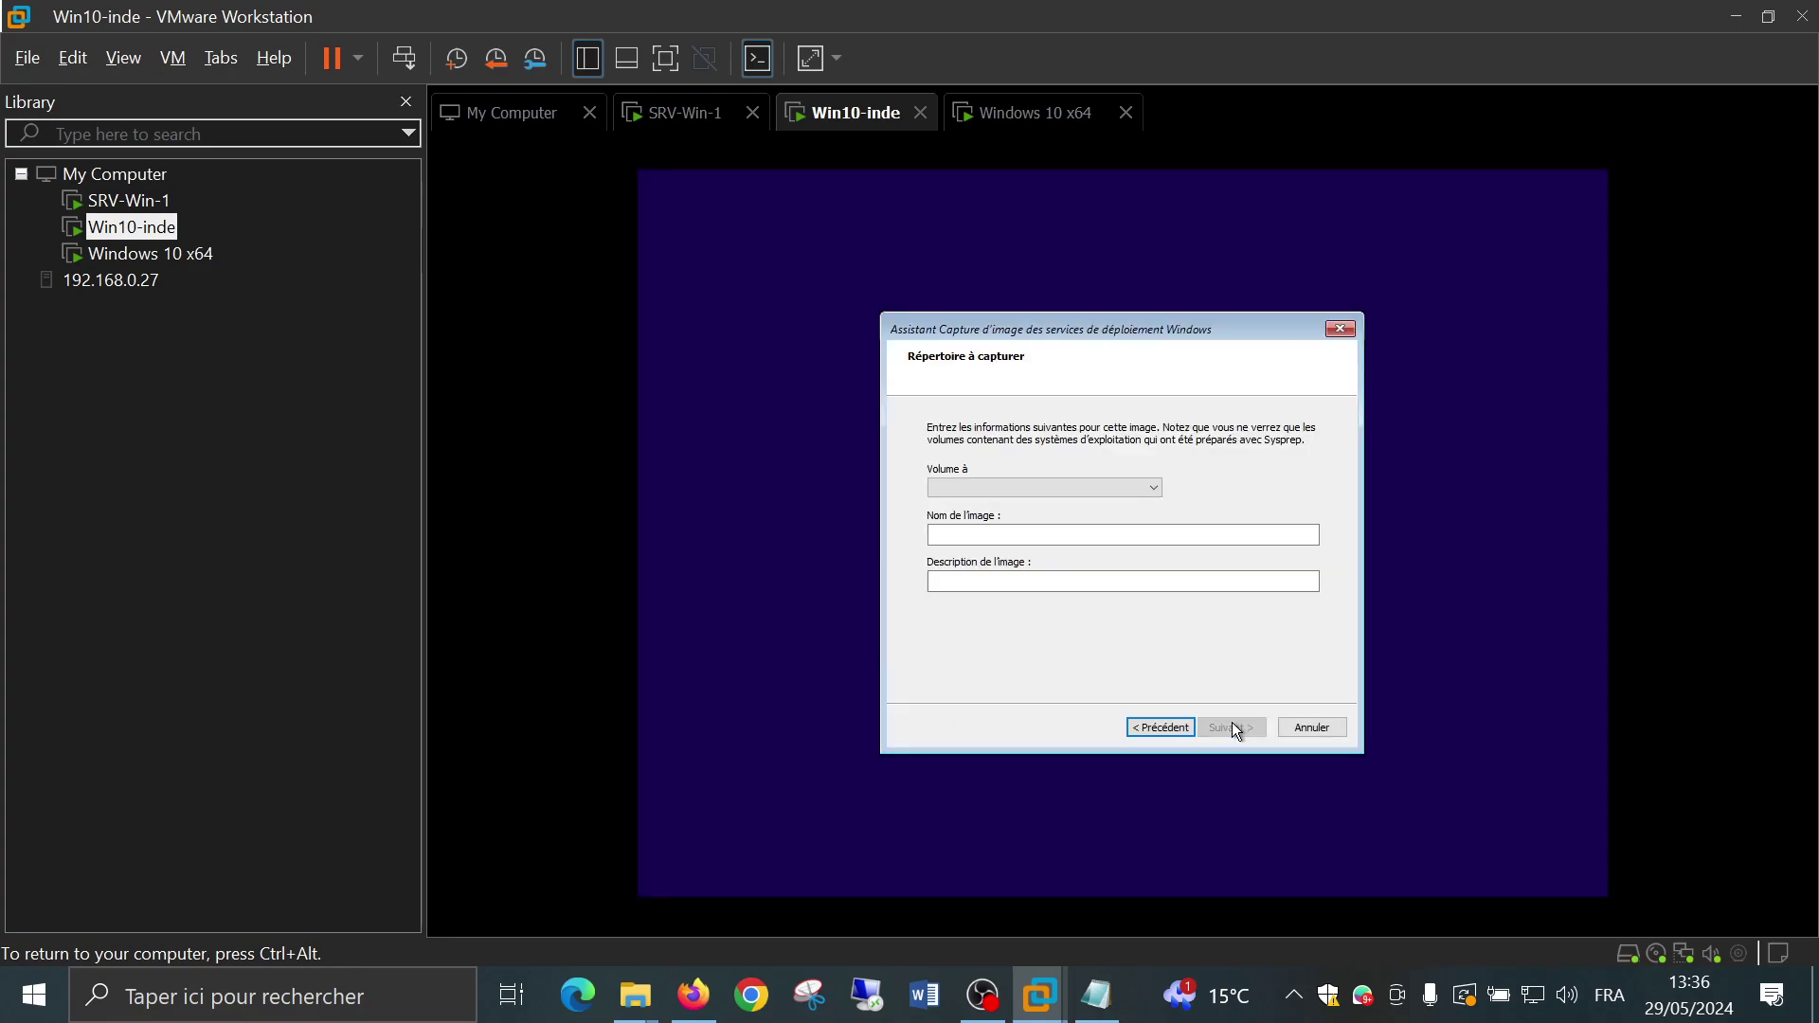
{"action": "left_click", "coordinate": [1113, 487]}
{"action": "left_click", "coordinate": [1210, 483]}
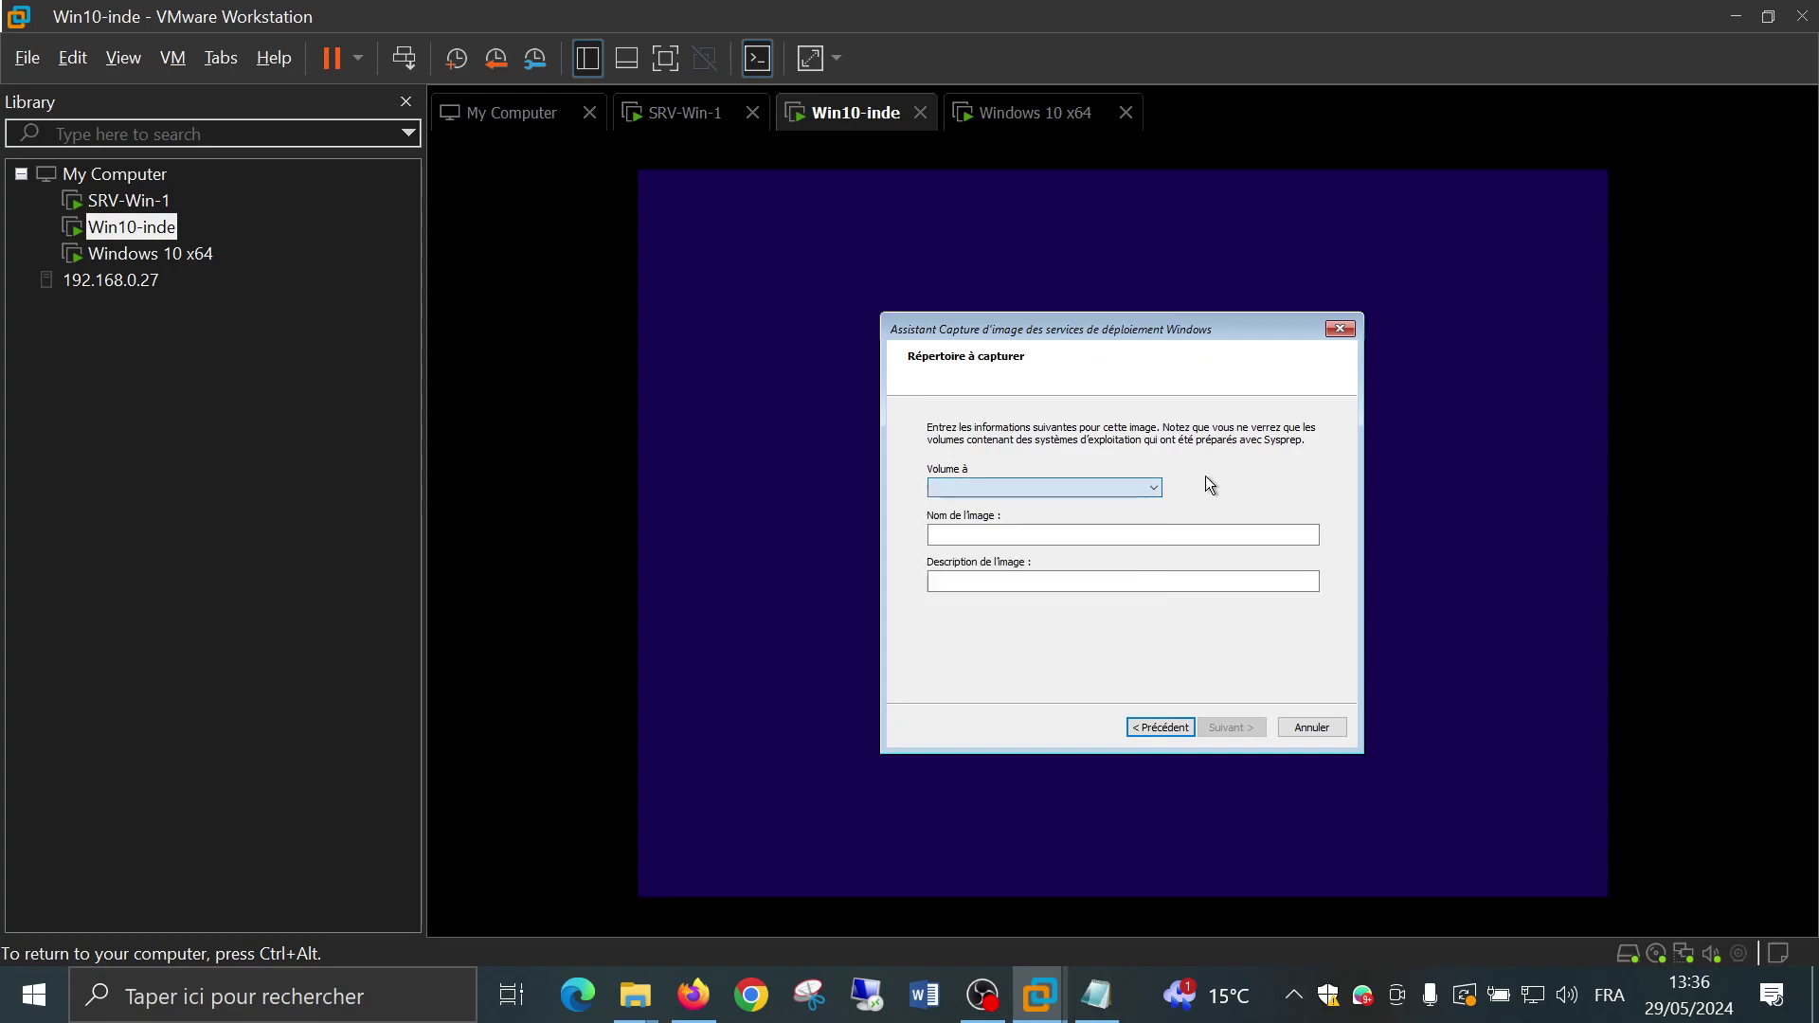
{"action": "left_click", "coordinate": [1154, 487]}
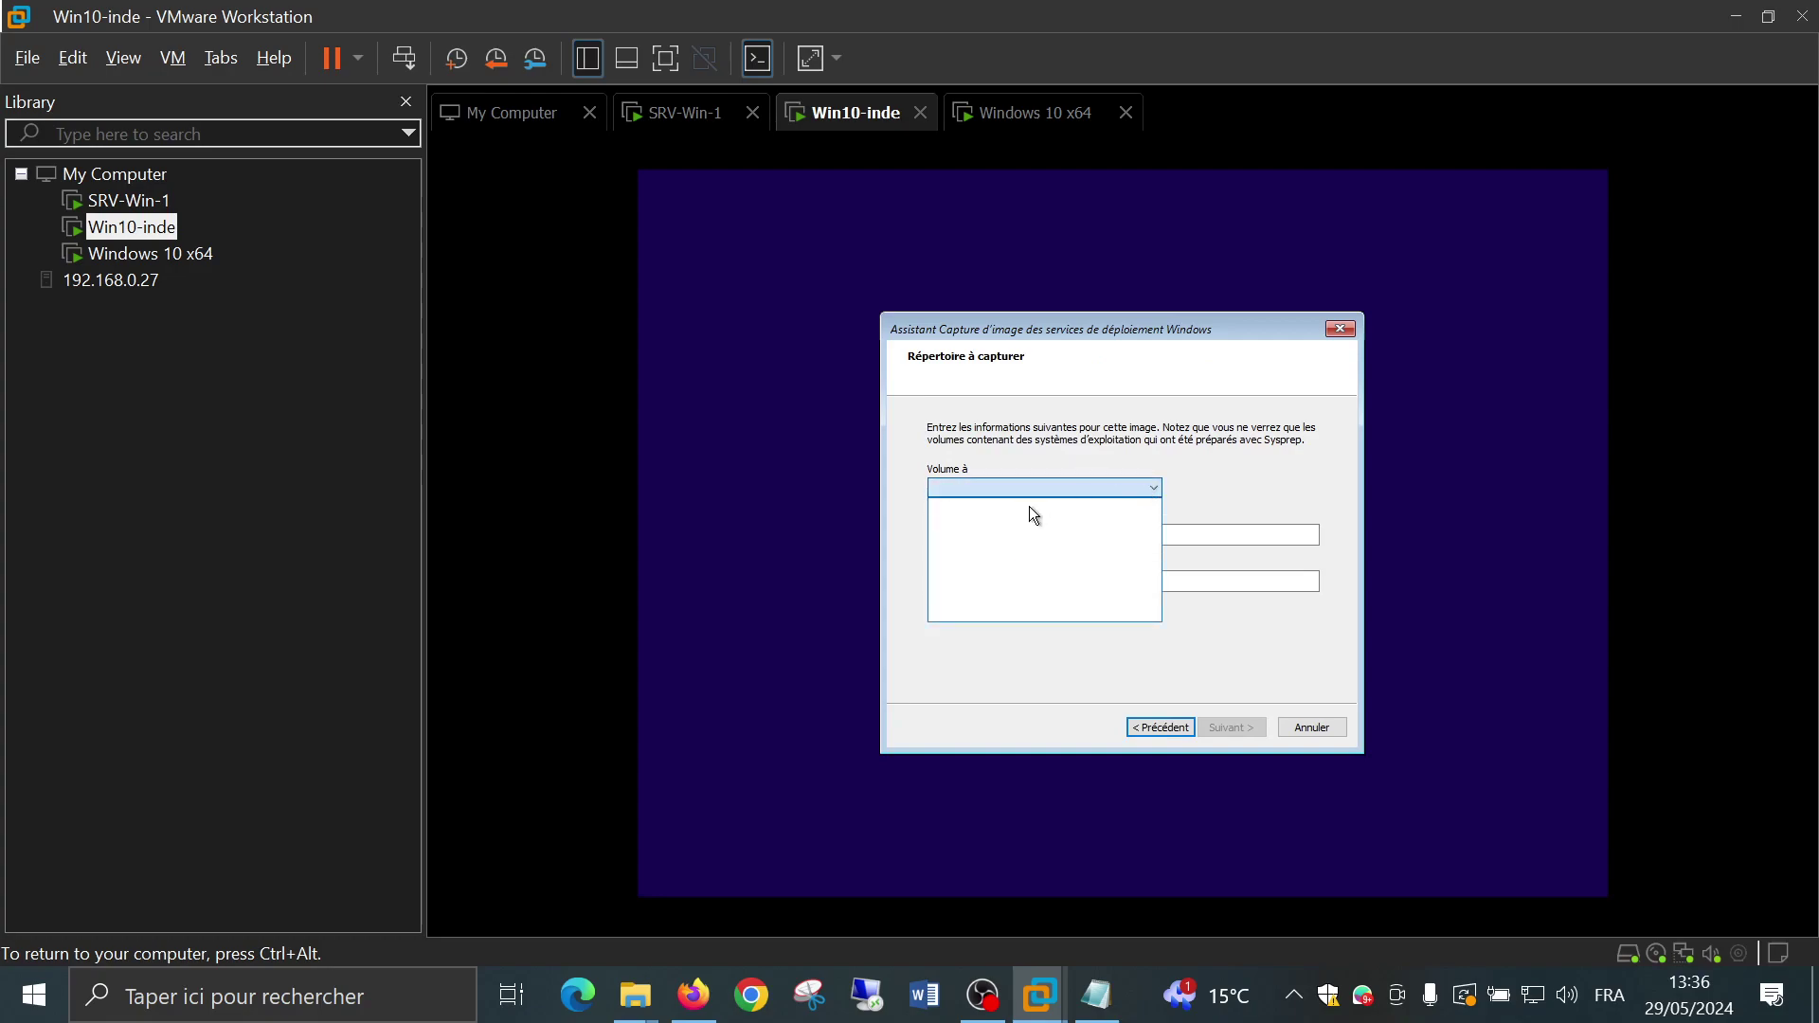
{"action": "left_click", "coordinate": [1169, 464]}
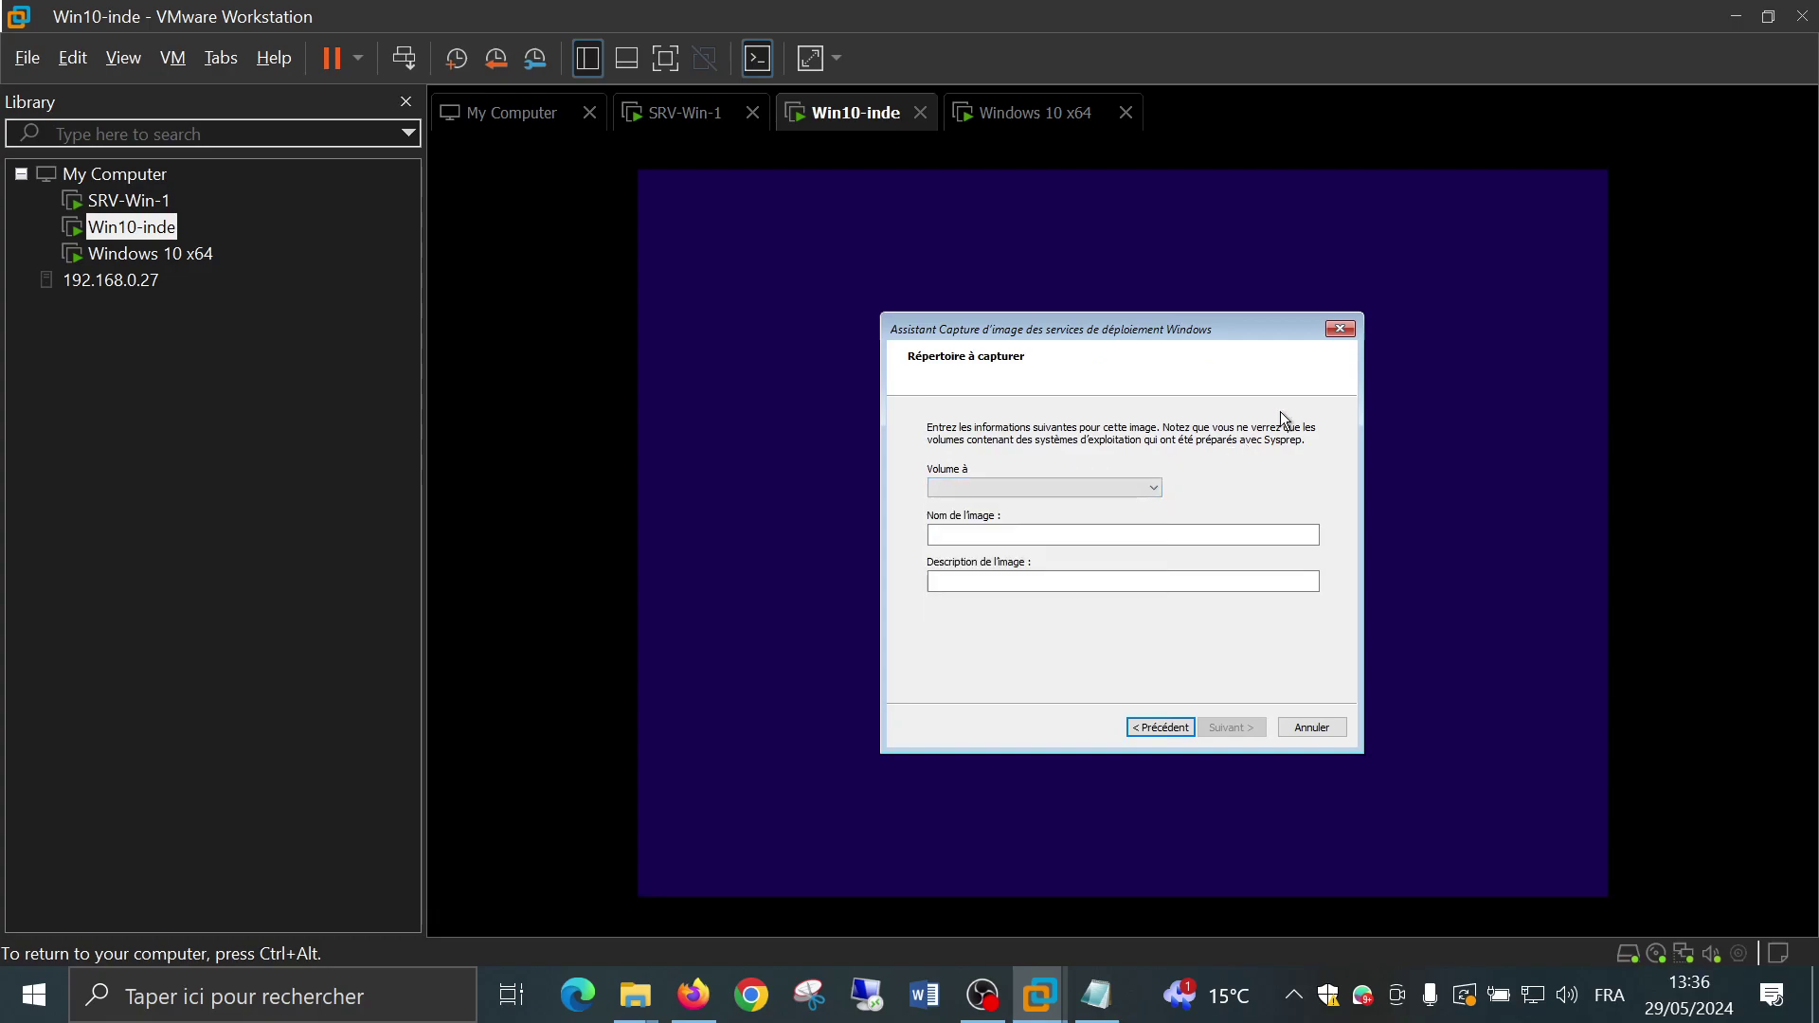
Cancel the WDS capture wizard with Annuler and confirm with Oui
{"action": "left_click", "coordinate": [1340, 330]}
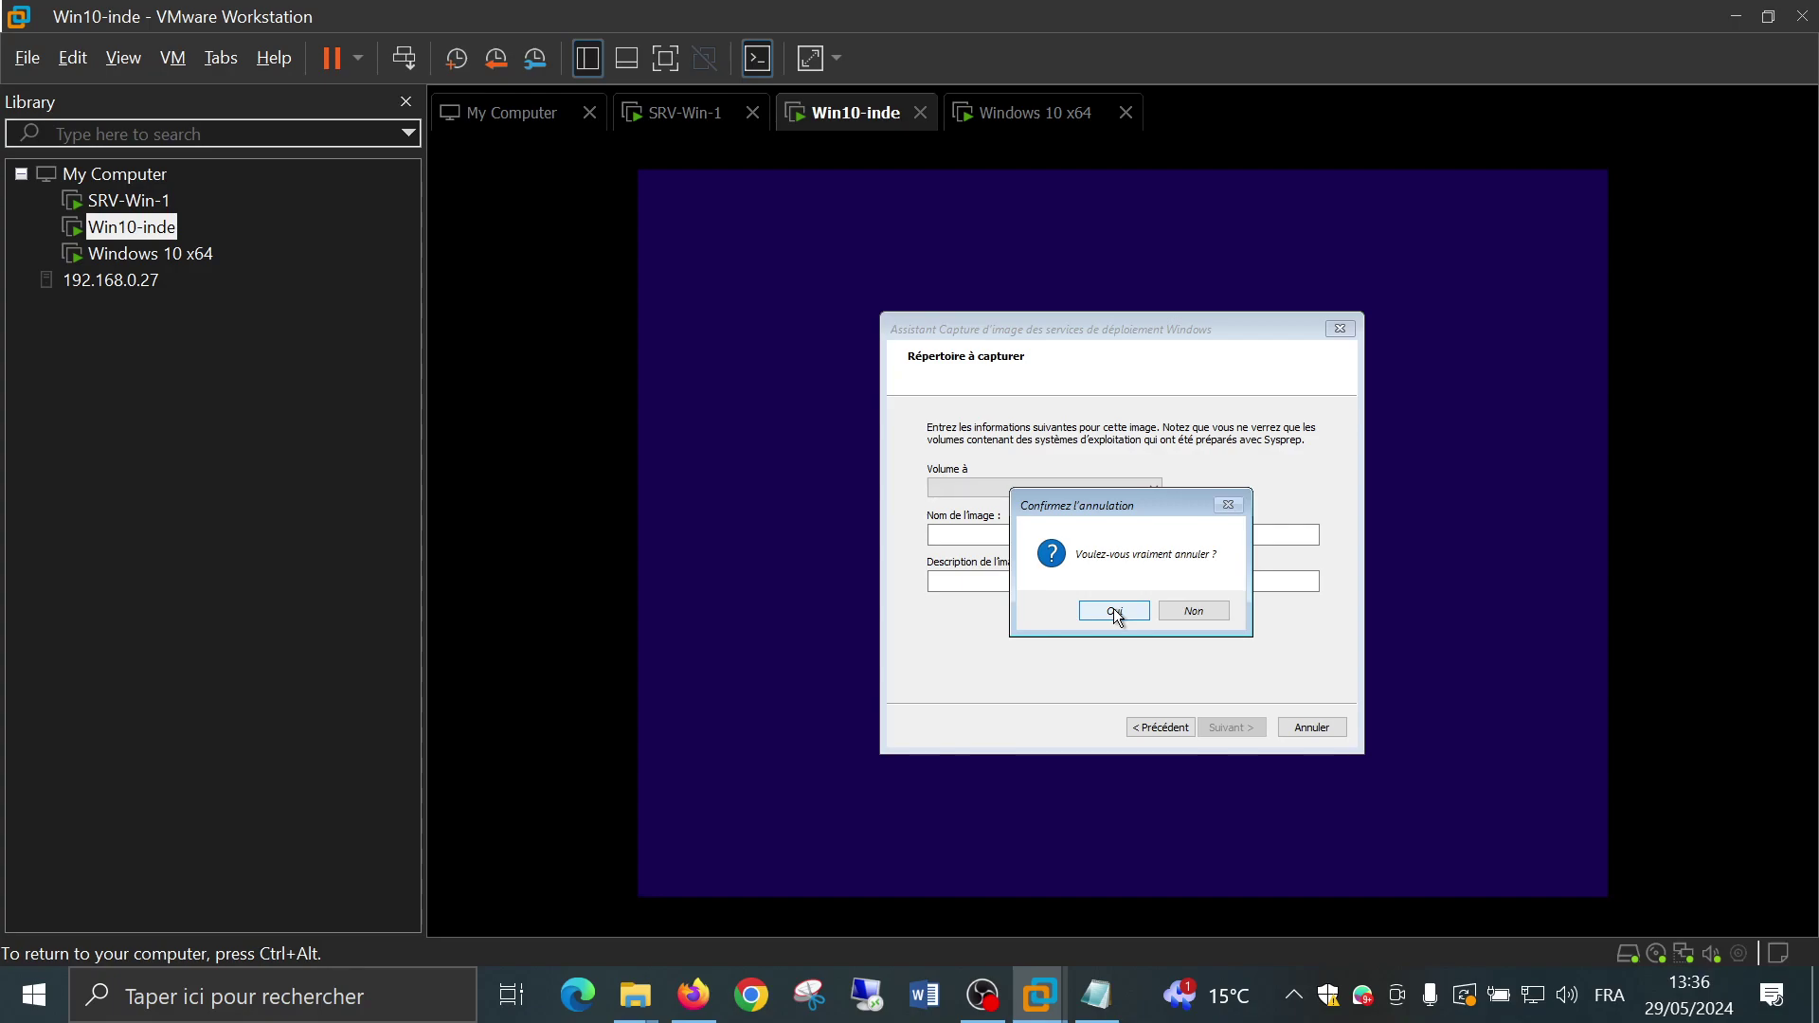
{"action": "left_click", "coordinate": [1176, 612]}
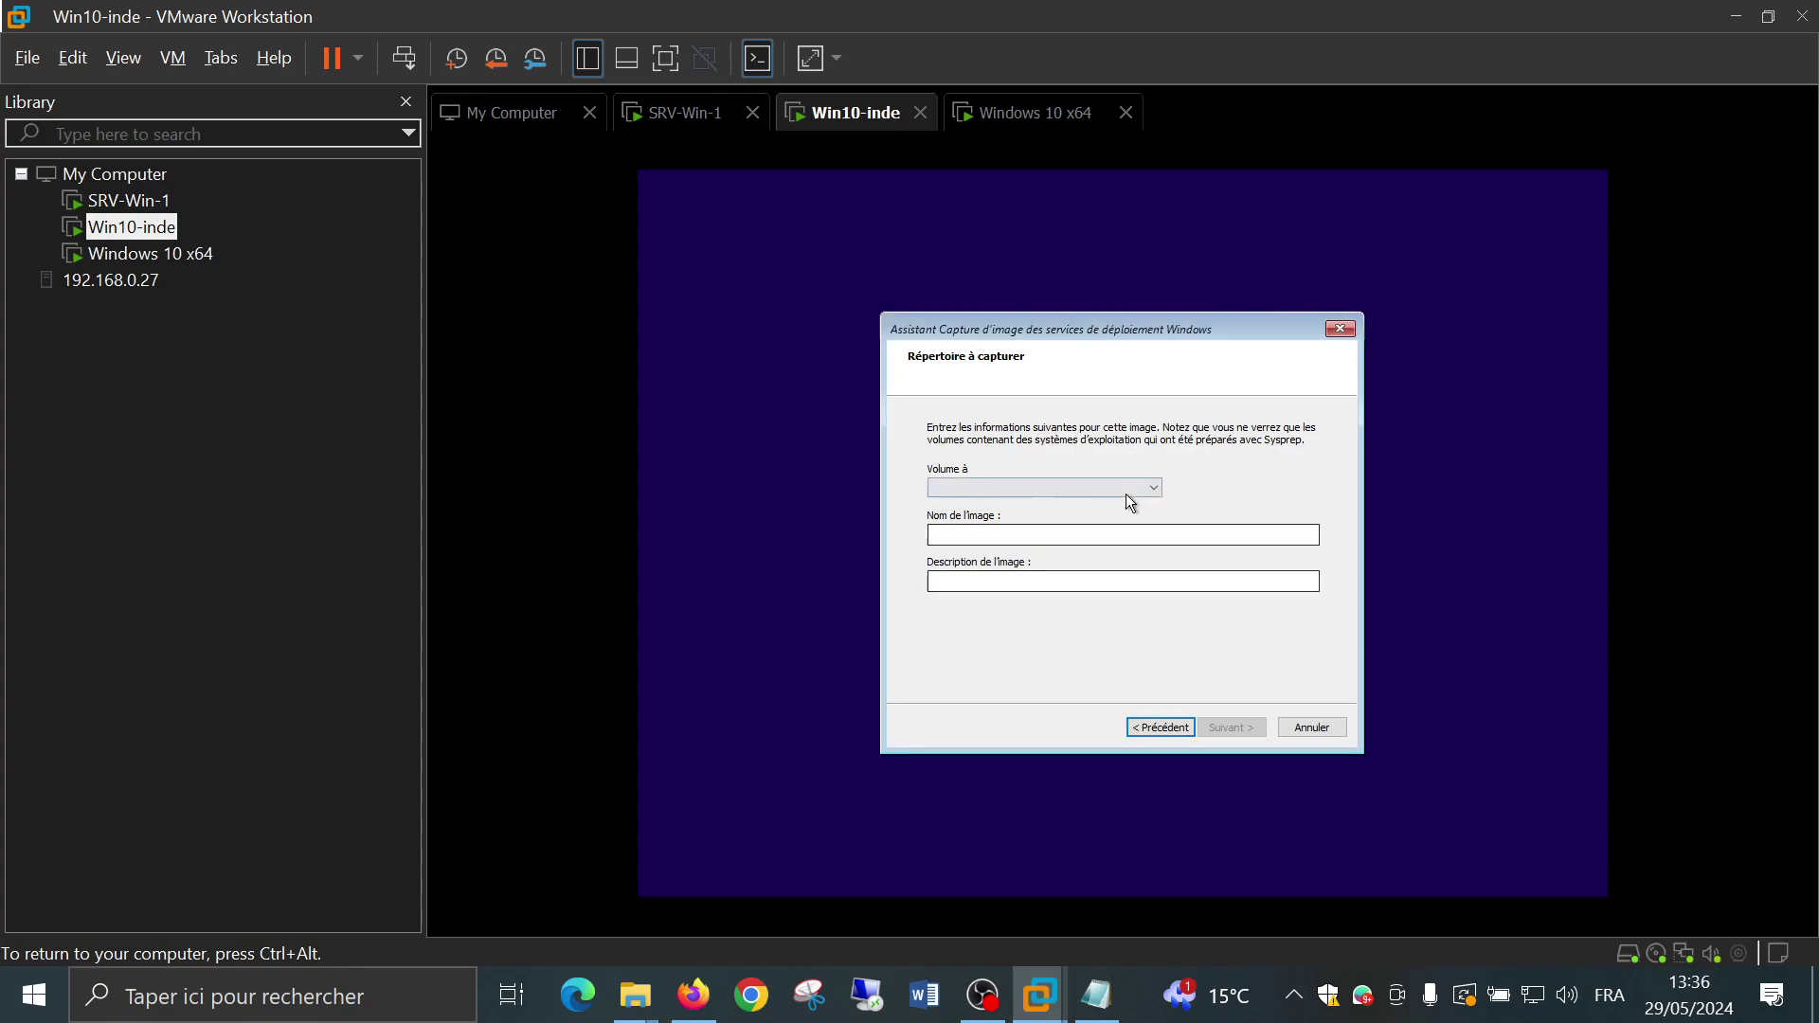
{"action": "left_click", "coordinate": [1137, 489]}
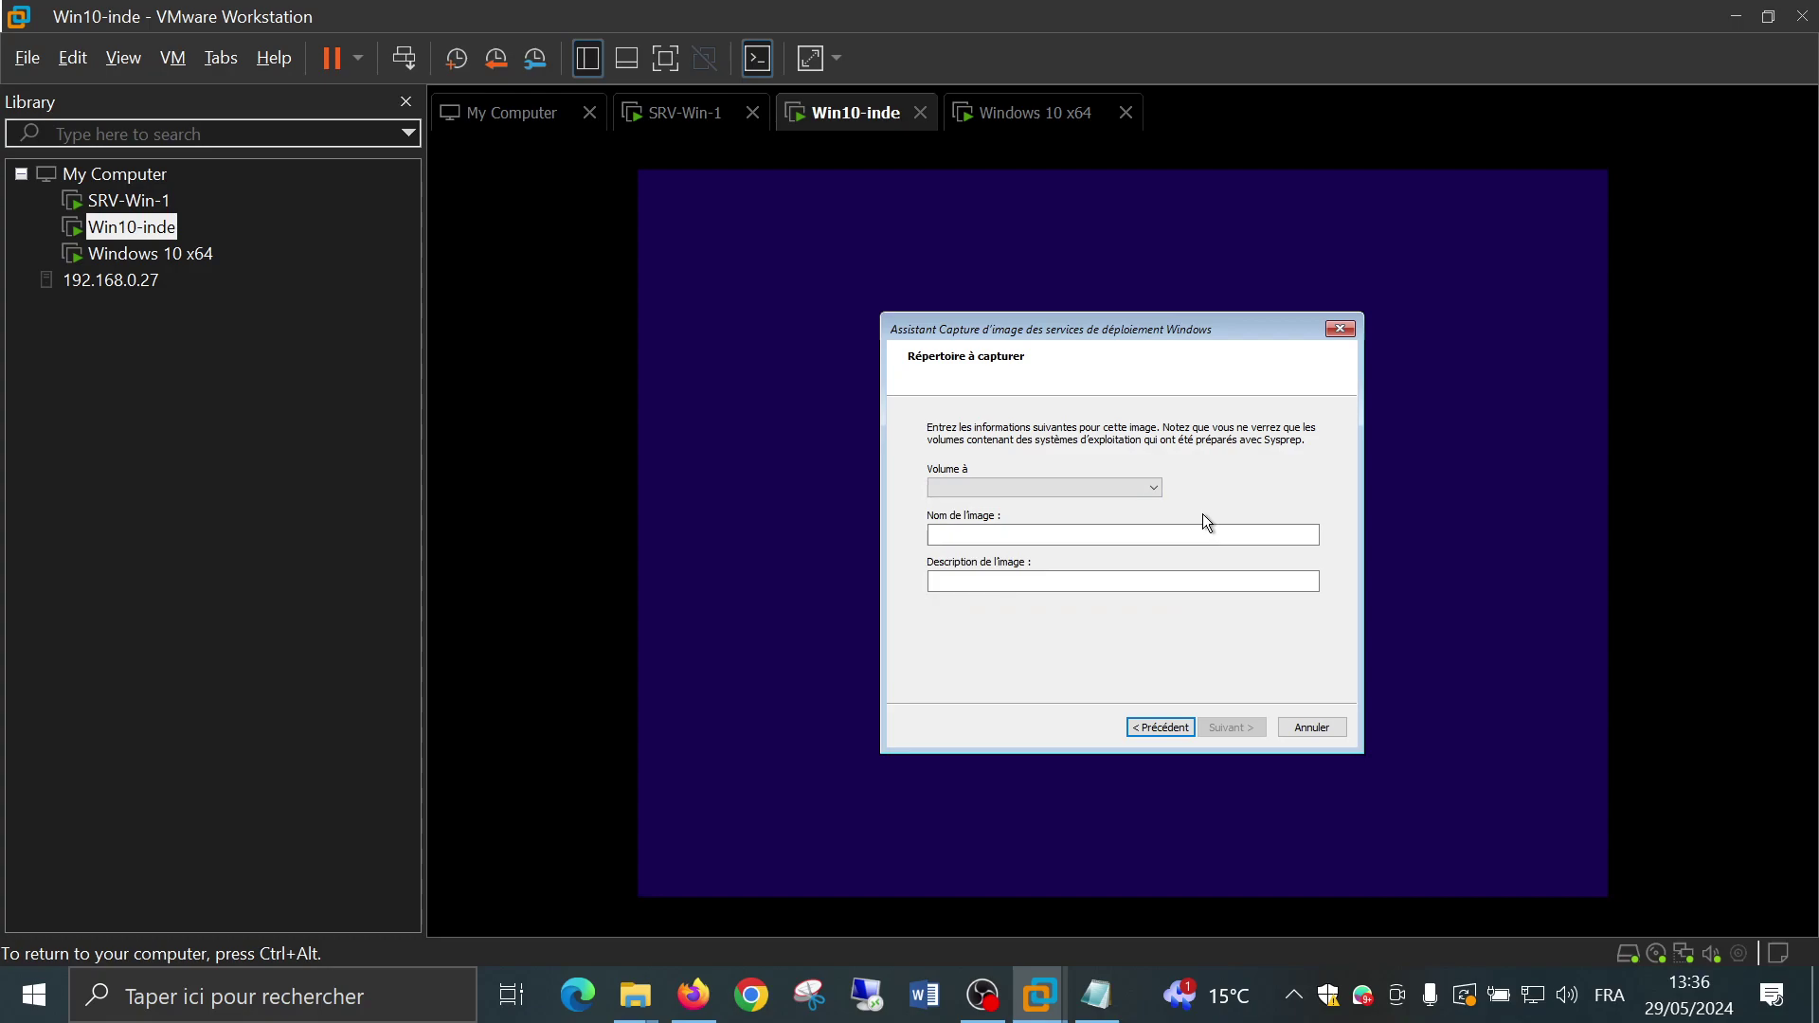
{"action": "left_click", "coordinate": [1309, 728]}
{"action": "left_click", "coordinate": [1122, 607]}
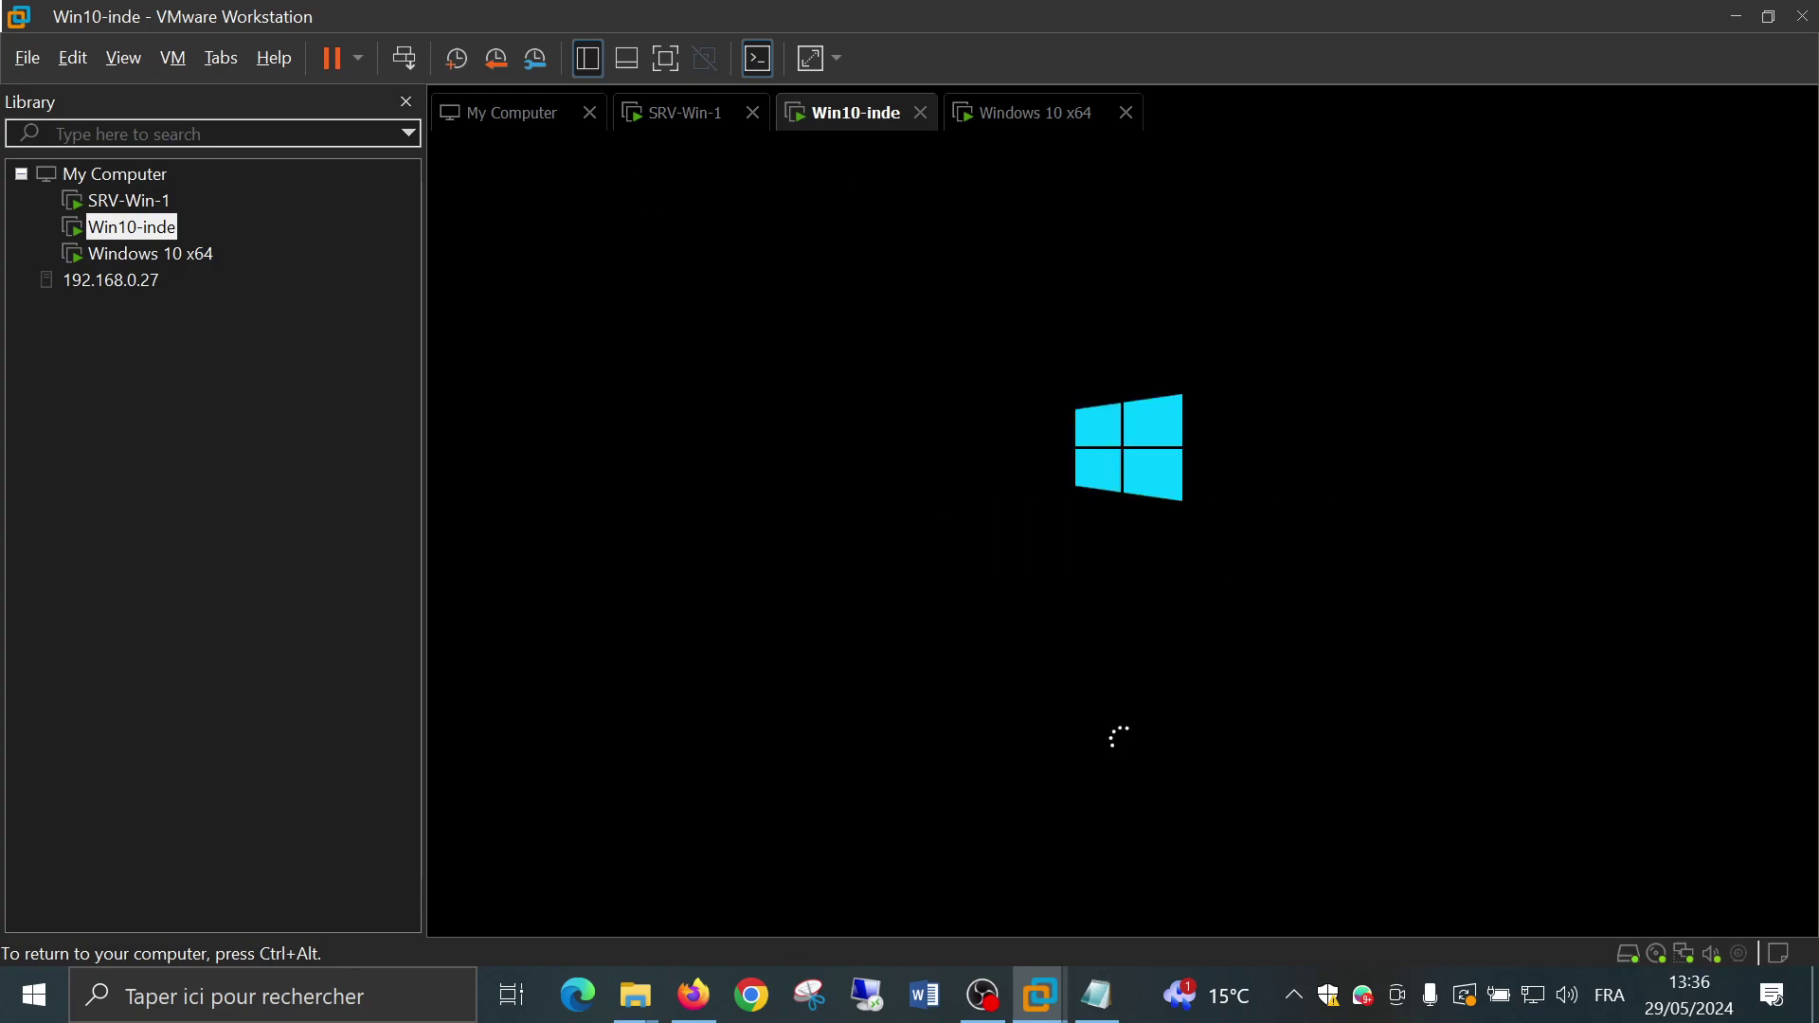
Switch to Windows 10 x64 and sign in with the account password after one failed attempt
{"action": "left_click", "coordinate": [149, 253]}
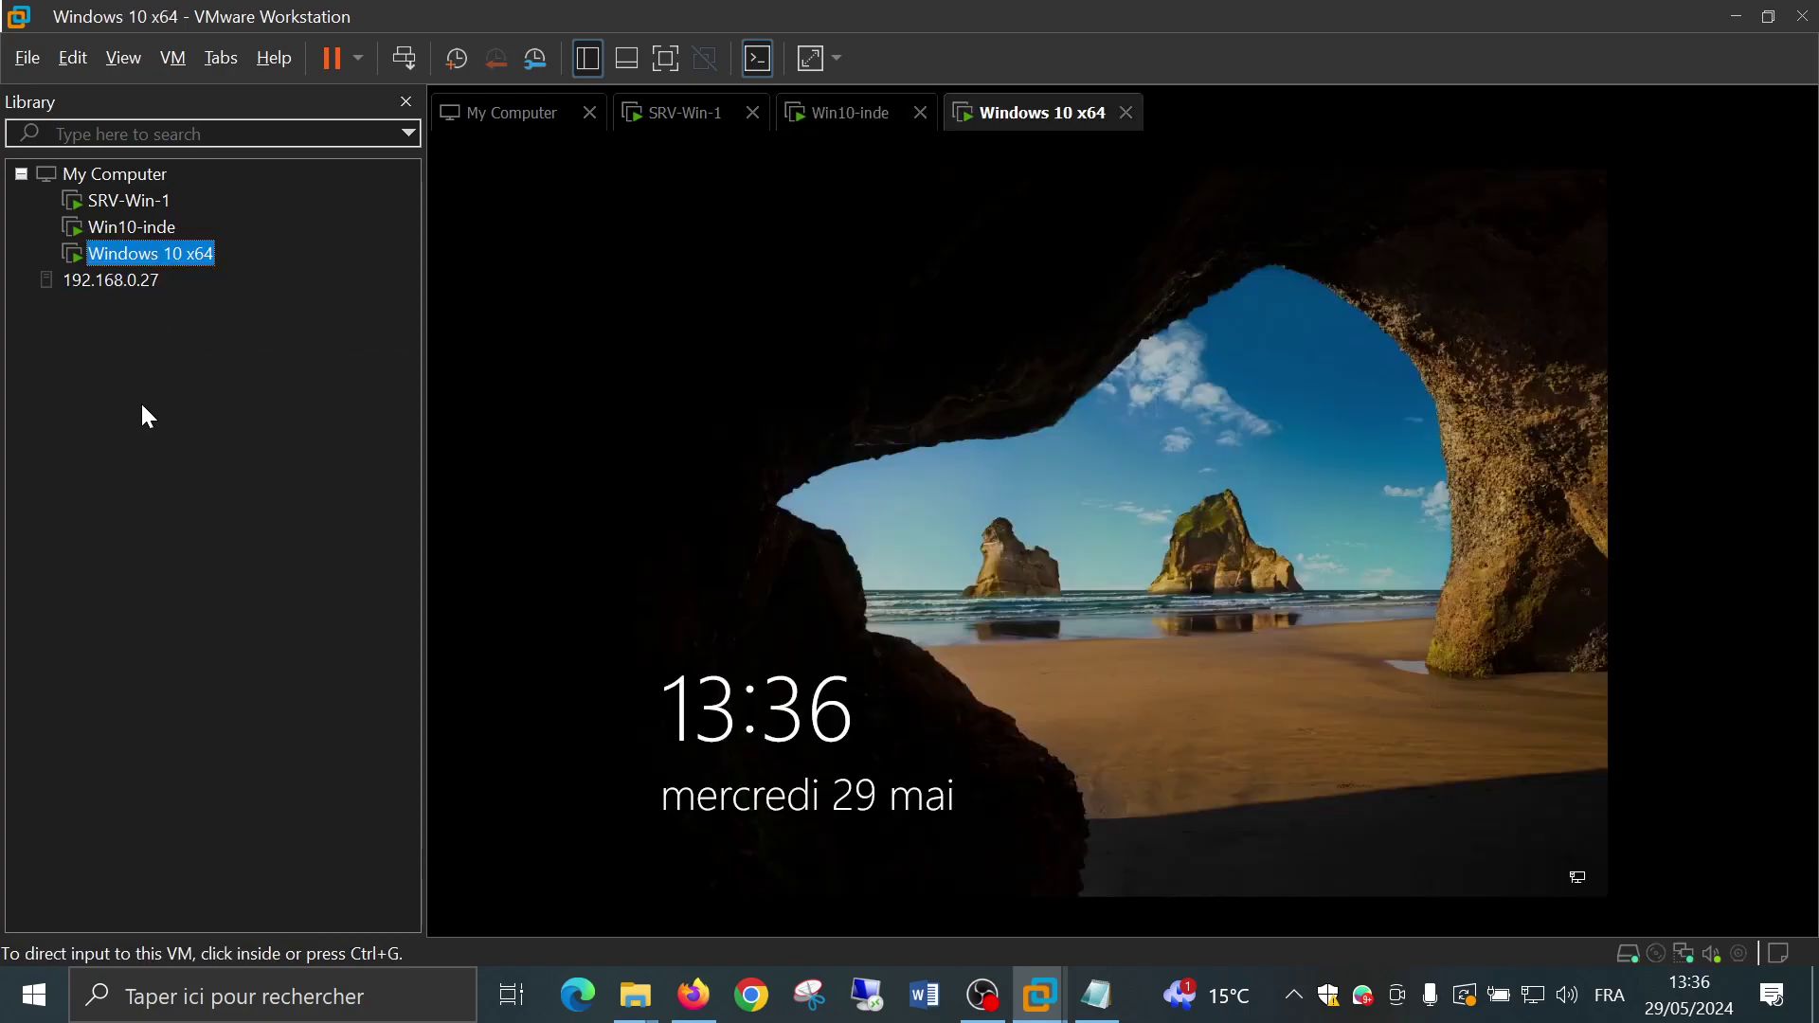
{"action": "left_click", "coordinate": [851, 560]}
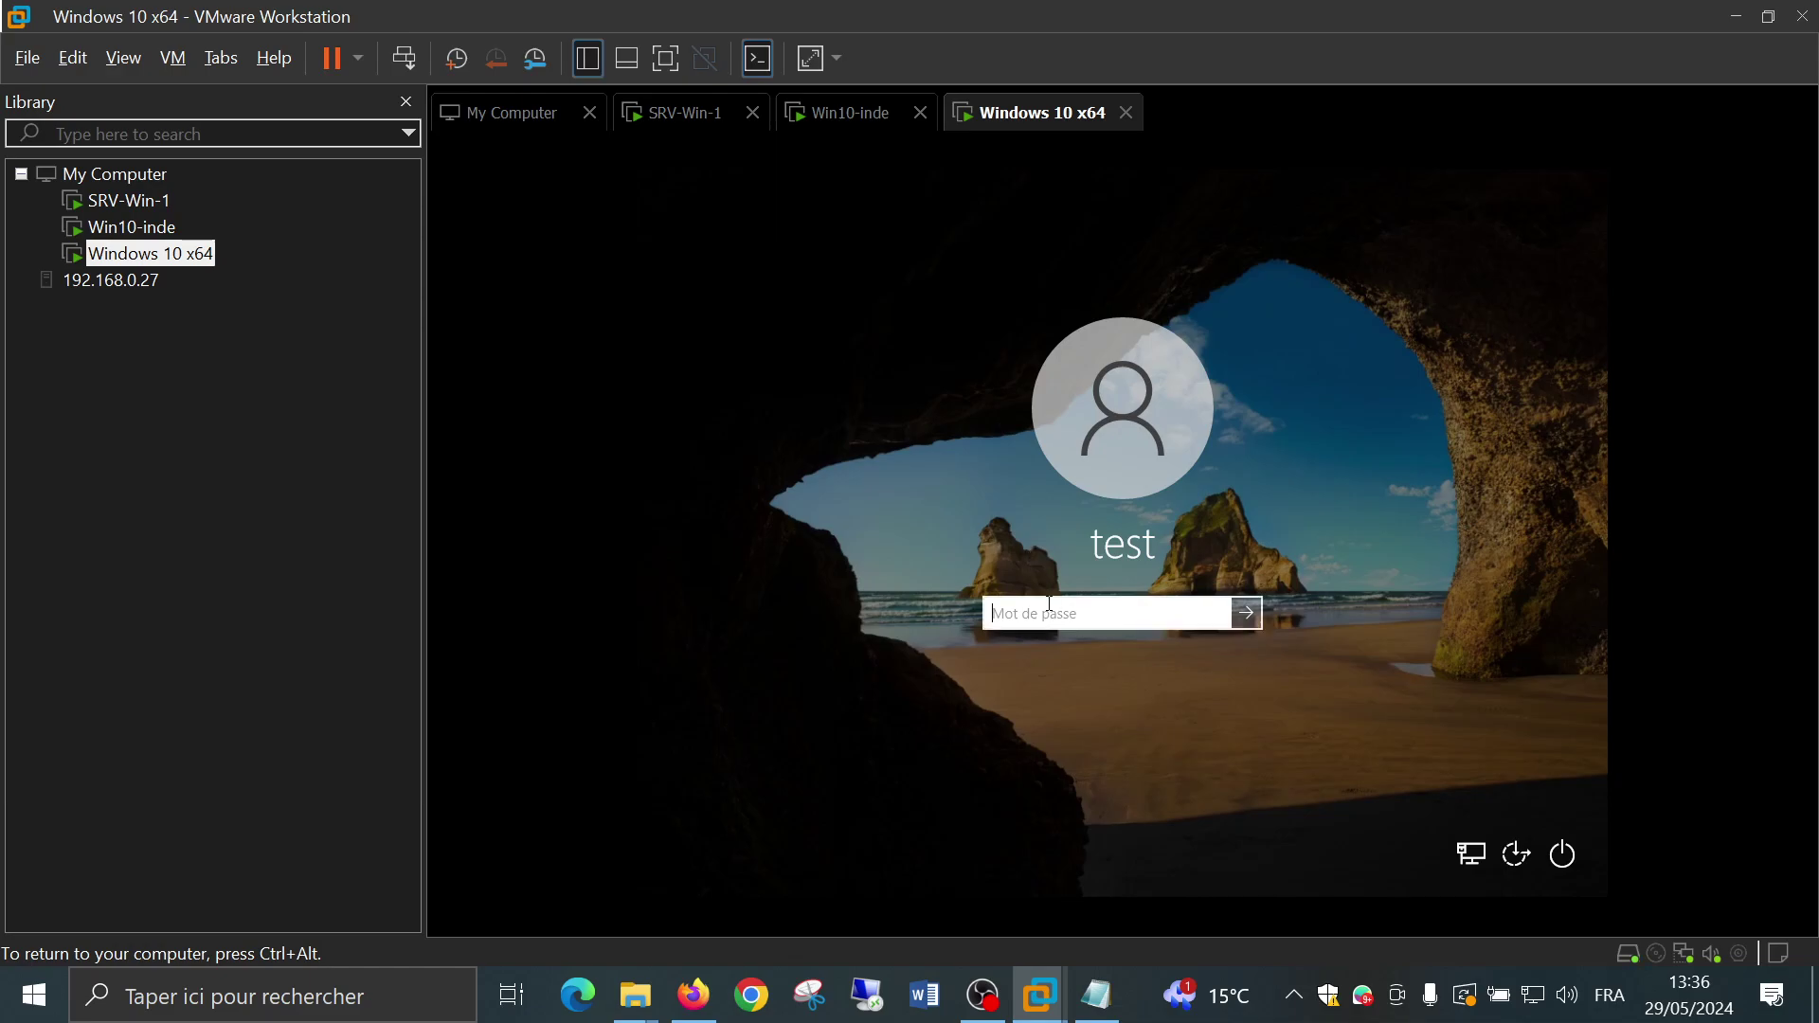
{"action": "type", "text": "••••"}
{"action": "key", "text": "Return"}
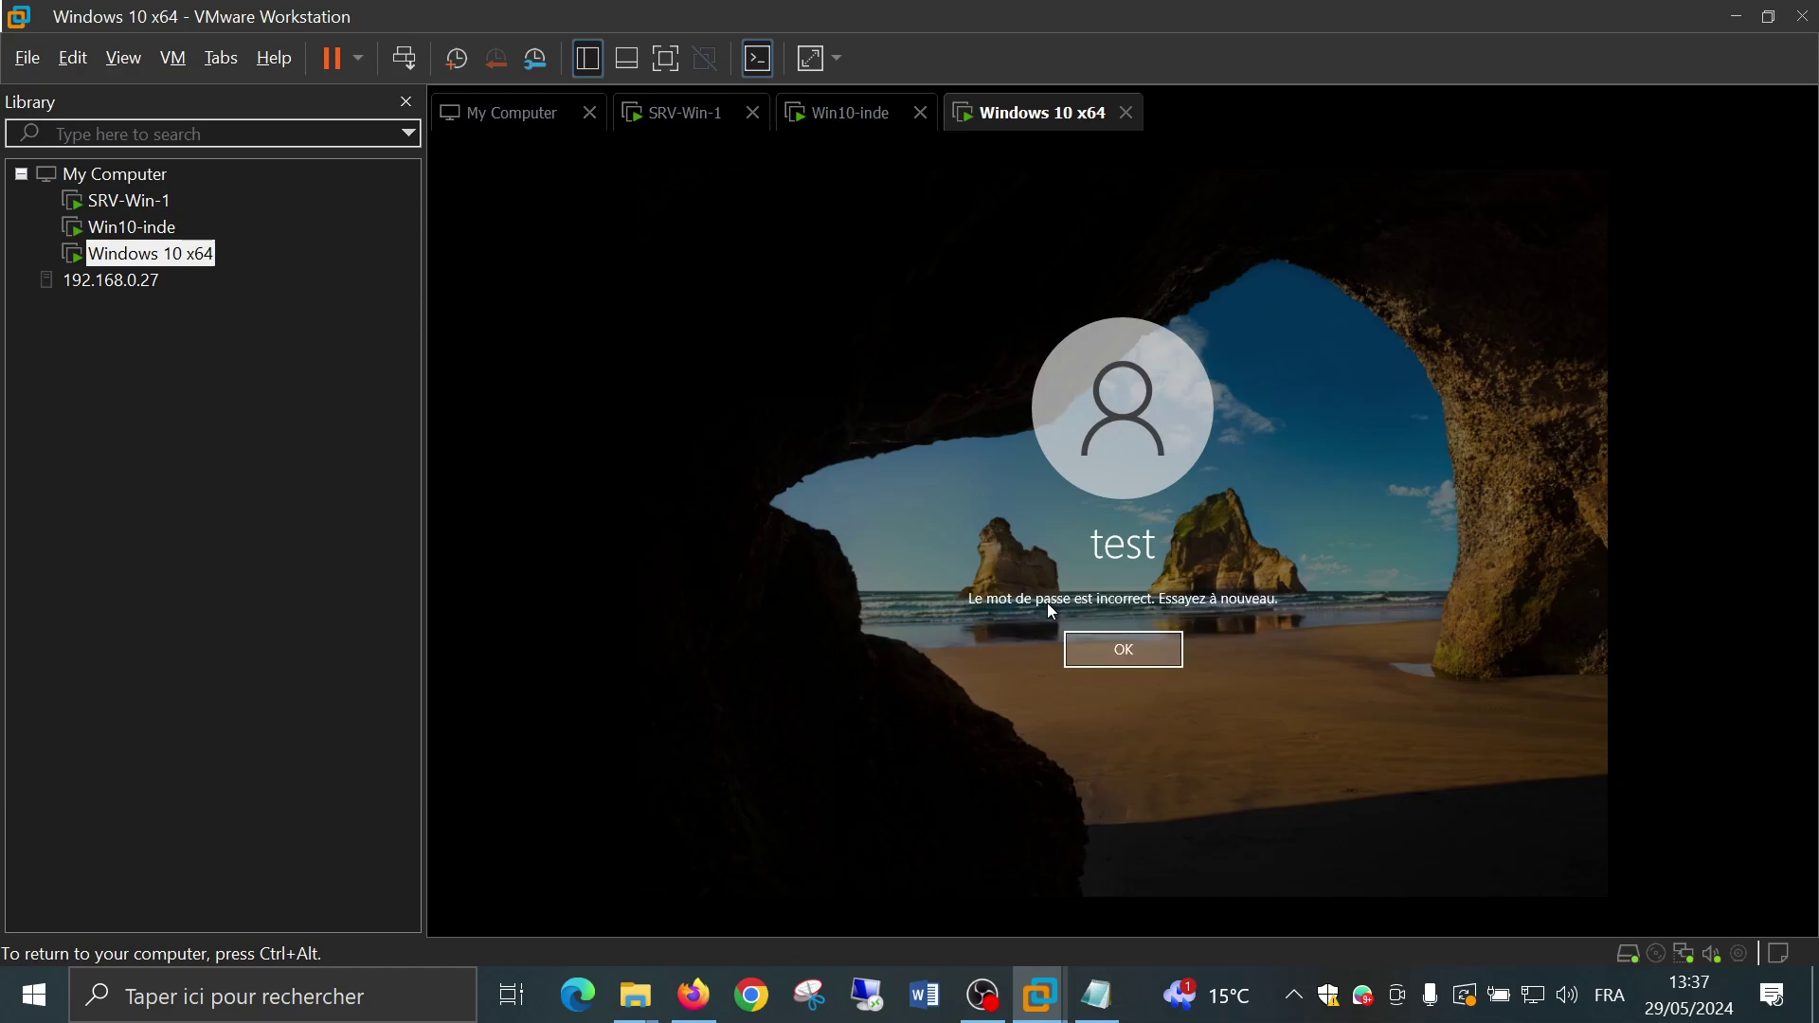
{"action": "left_click", "coordinate": [1102, 658]}
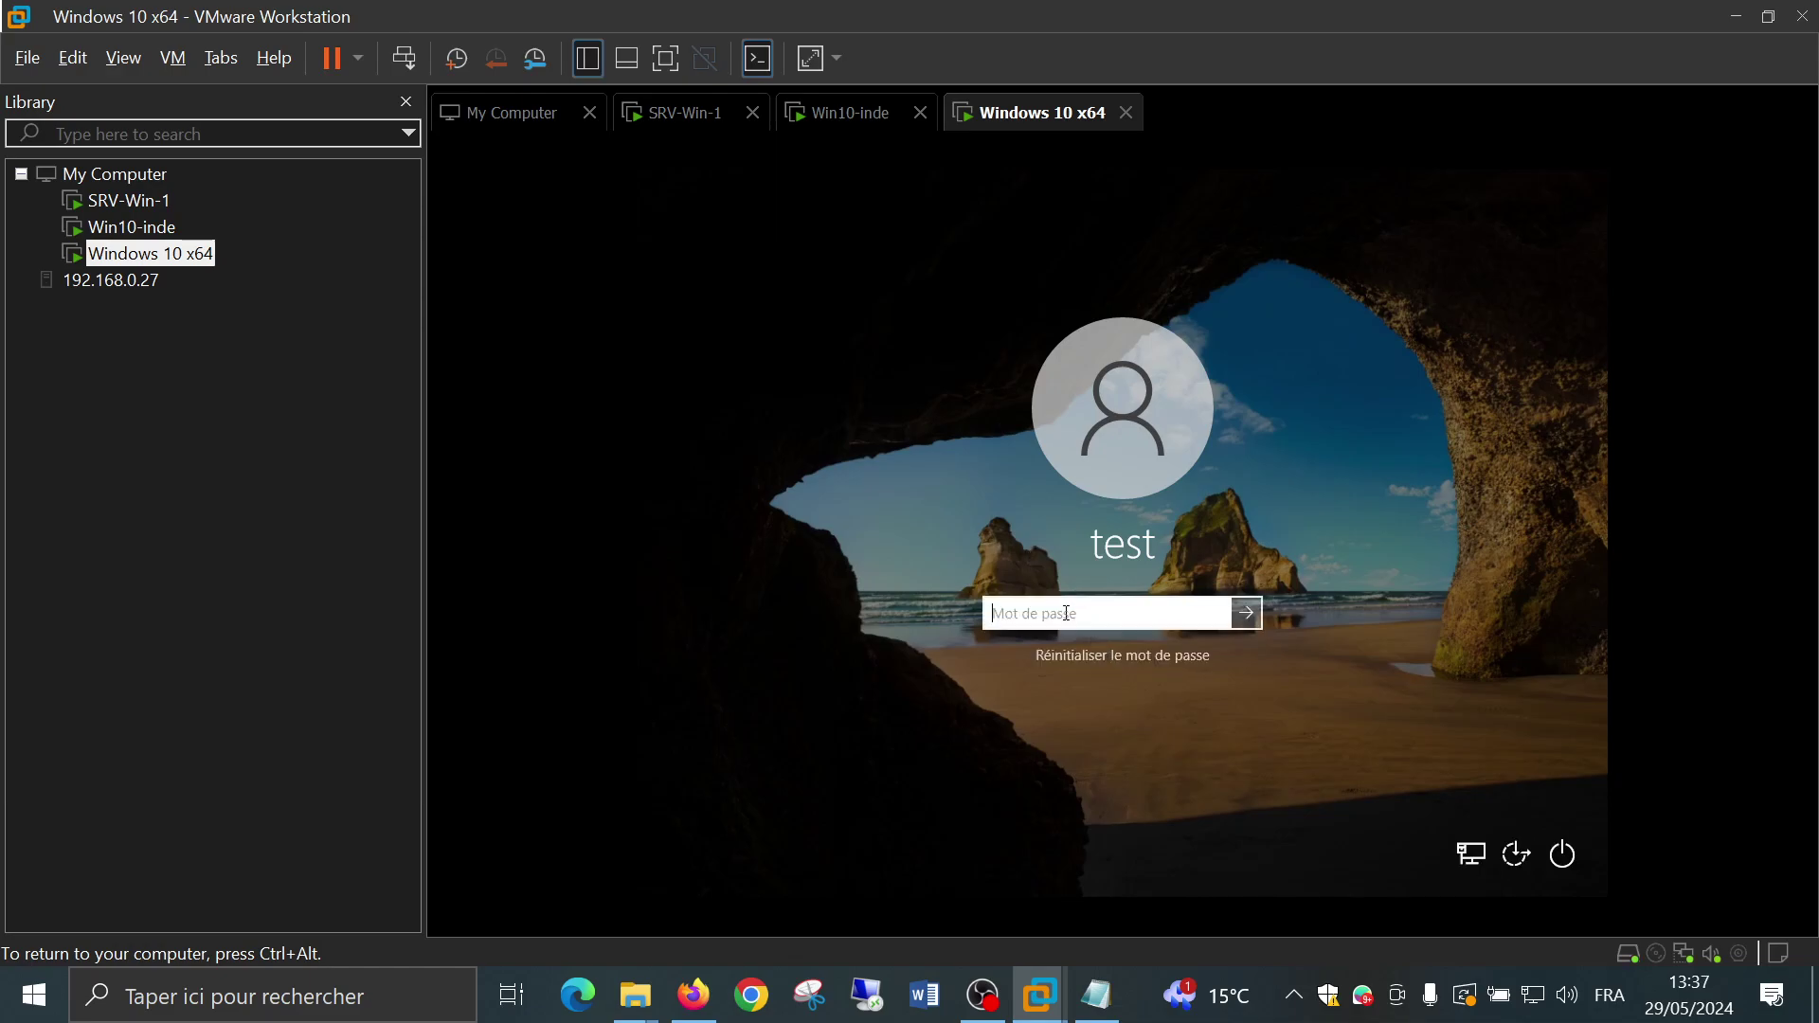
{"action": "type", "text": "•••••••"}
{"action": "key", "text": "Return"}
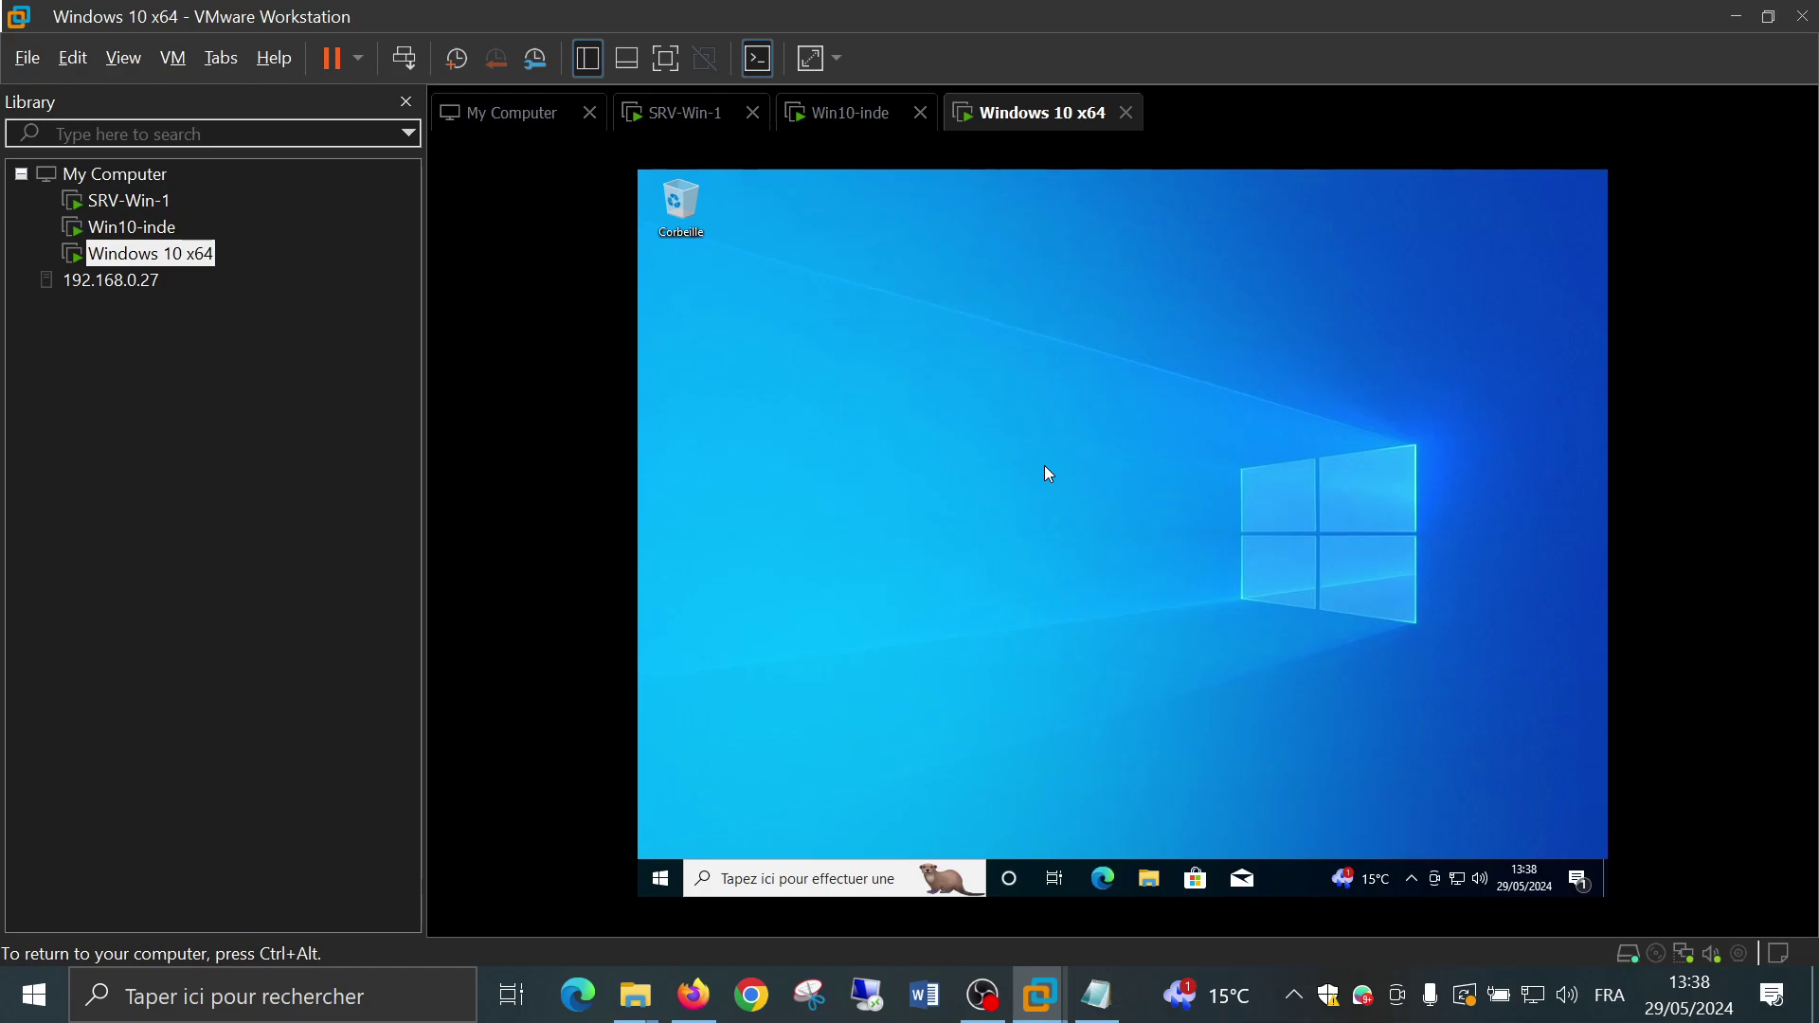
Sign in to SRV-Win-1 with the administrator password and open Services de fichiers et de stockage
{"action": "left_click", "coordinate": [115, 201]}
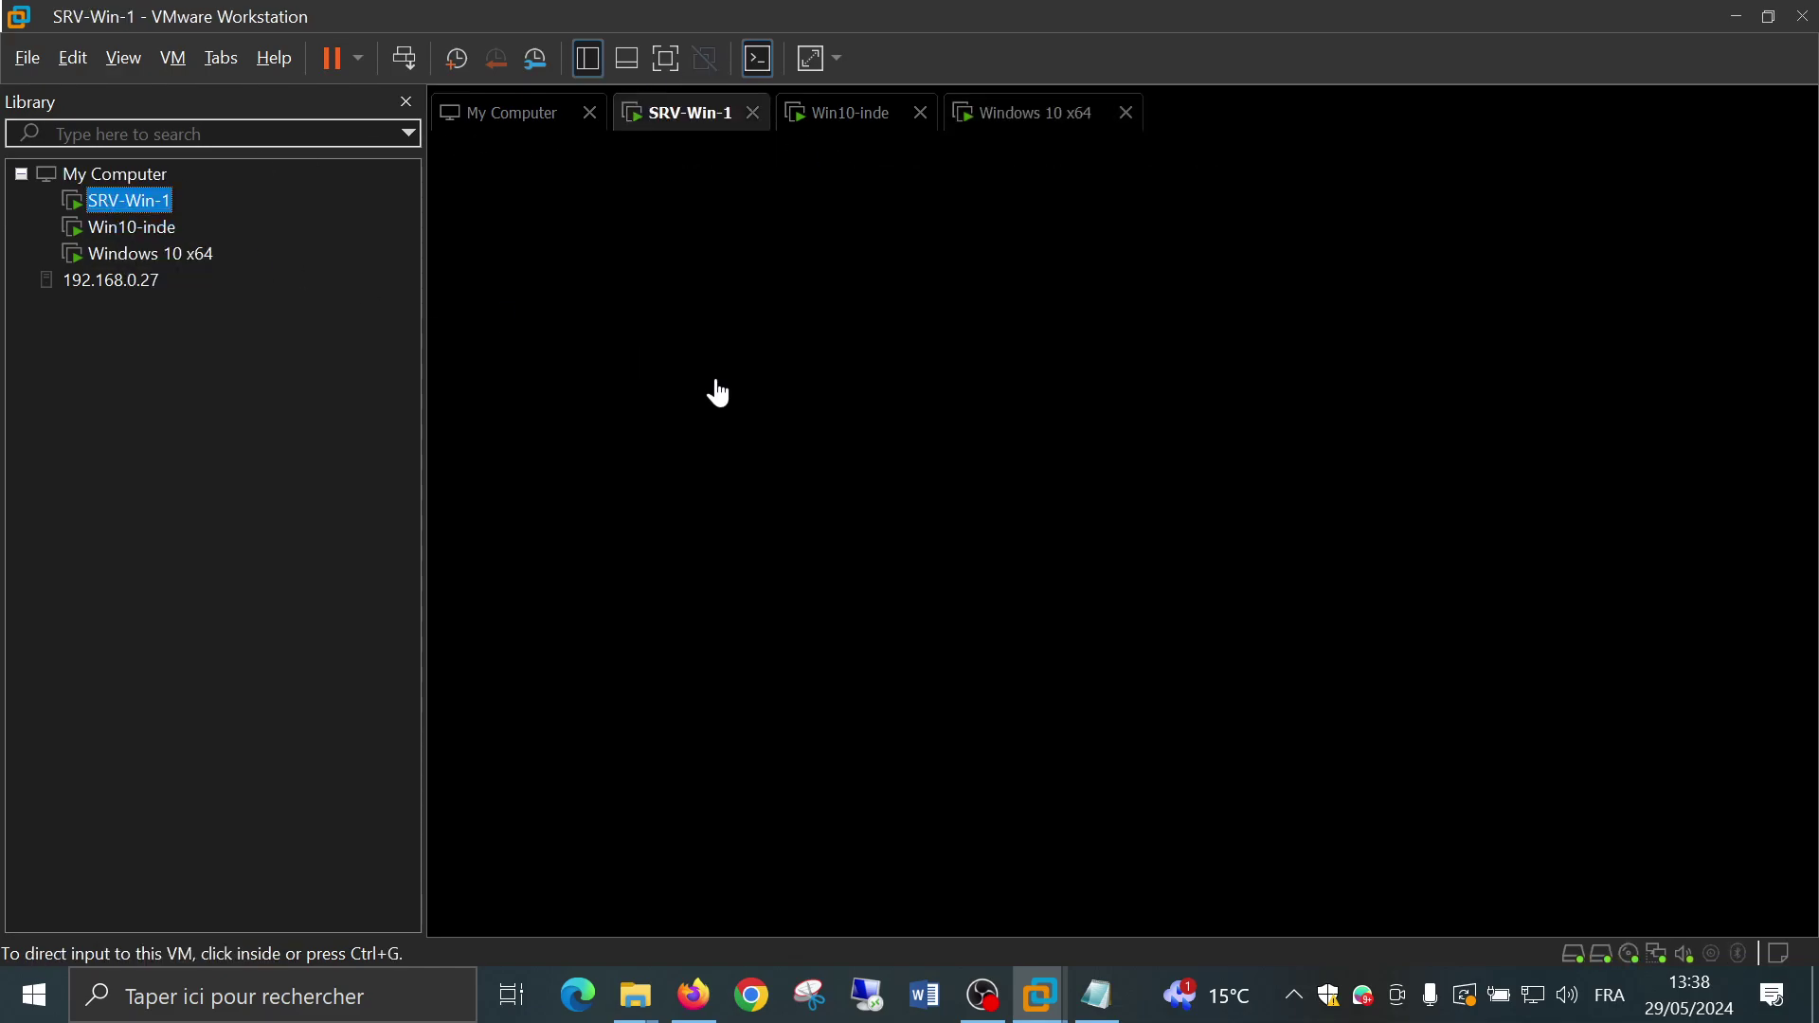
{"action": "left_click", "coordinate": [763, 372]}
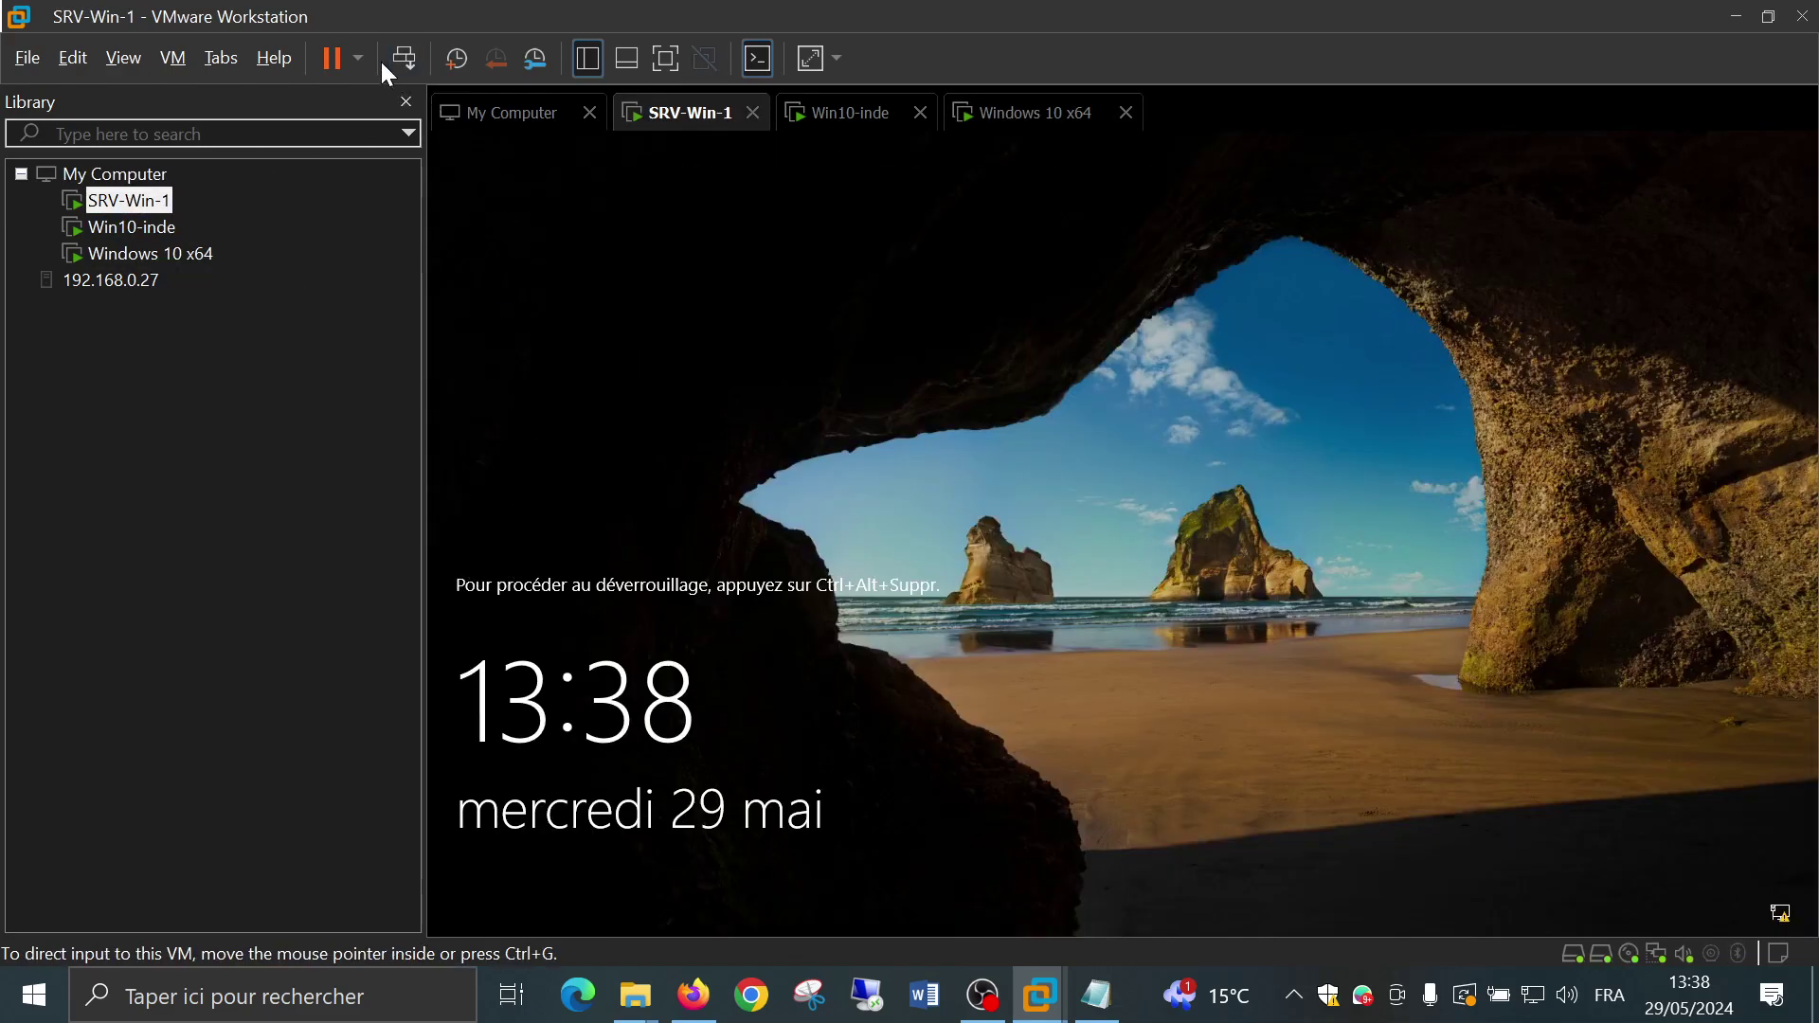
{"action": "left_click", "coordinate": [405, 58]}
{"action": "left_click", "coordinate": [1090, 623]}
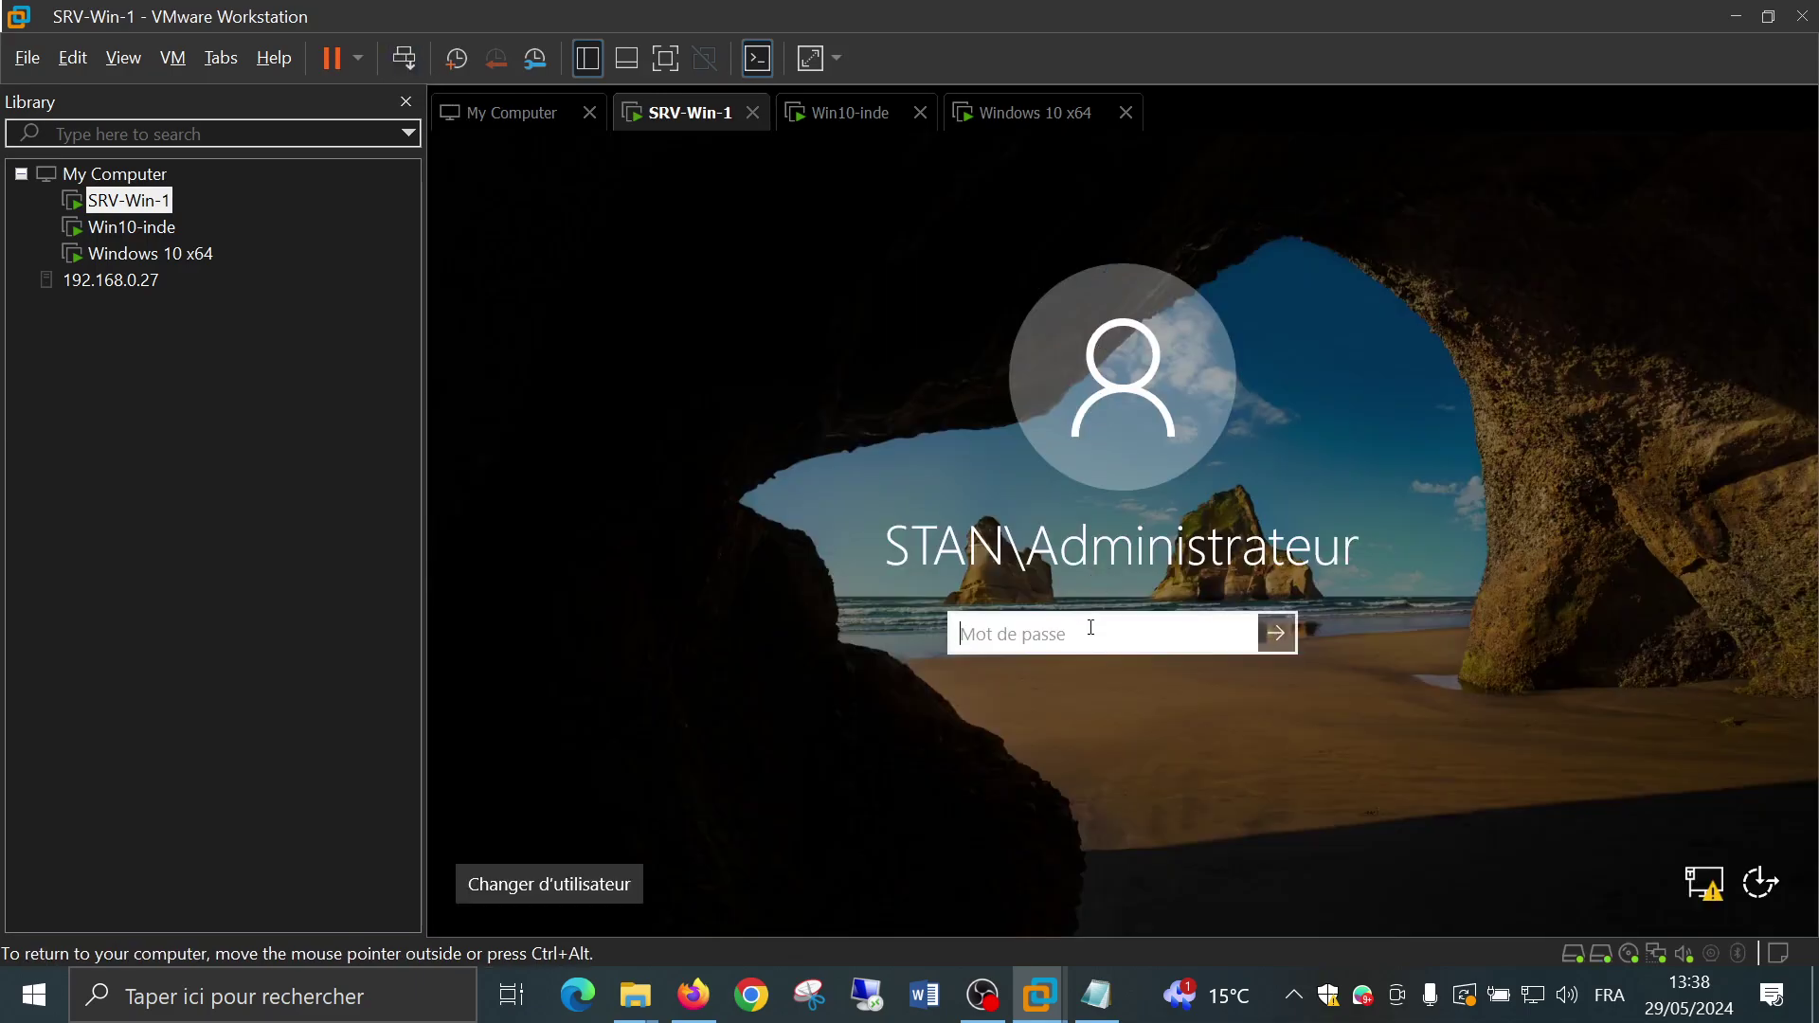
{"action": "type", "text": "*********"}
{"action": "key", "text": "Return"}
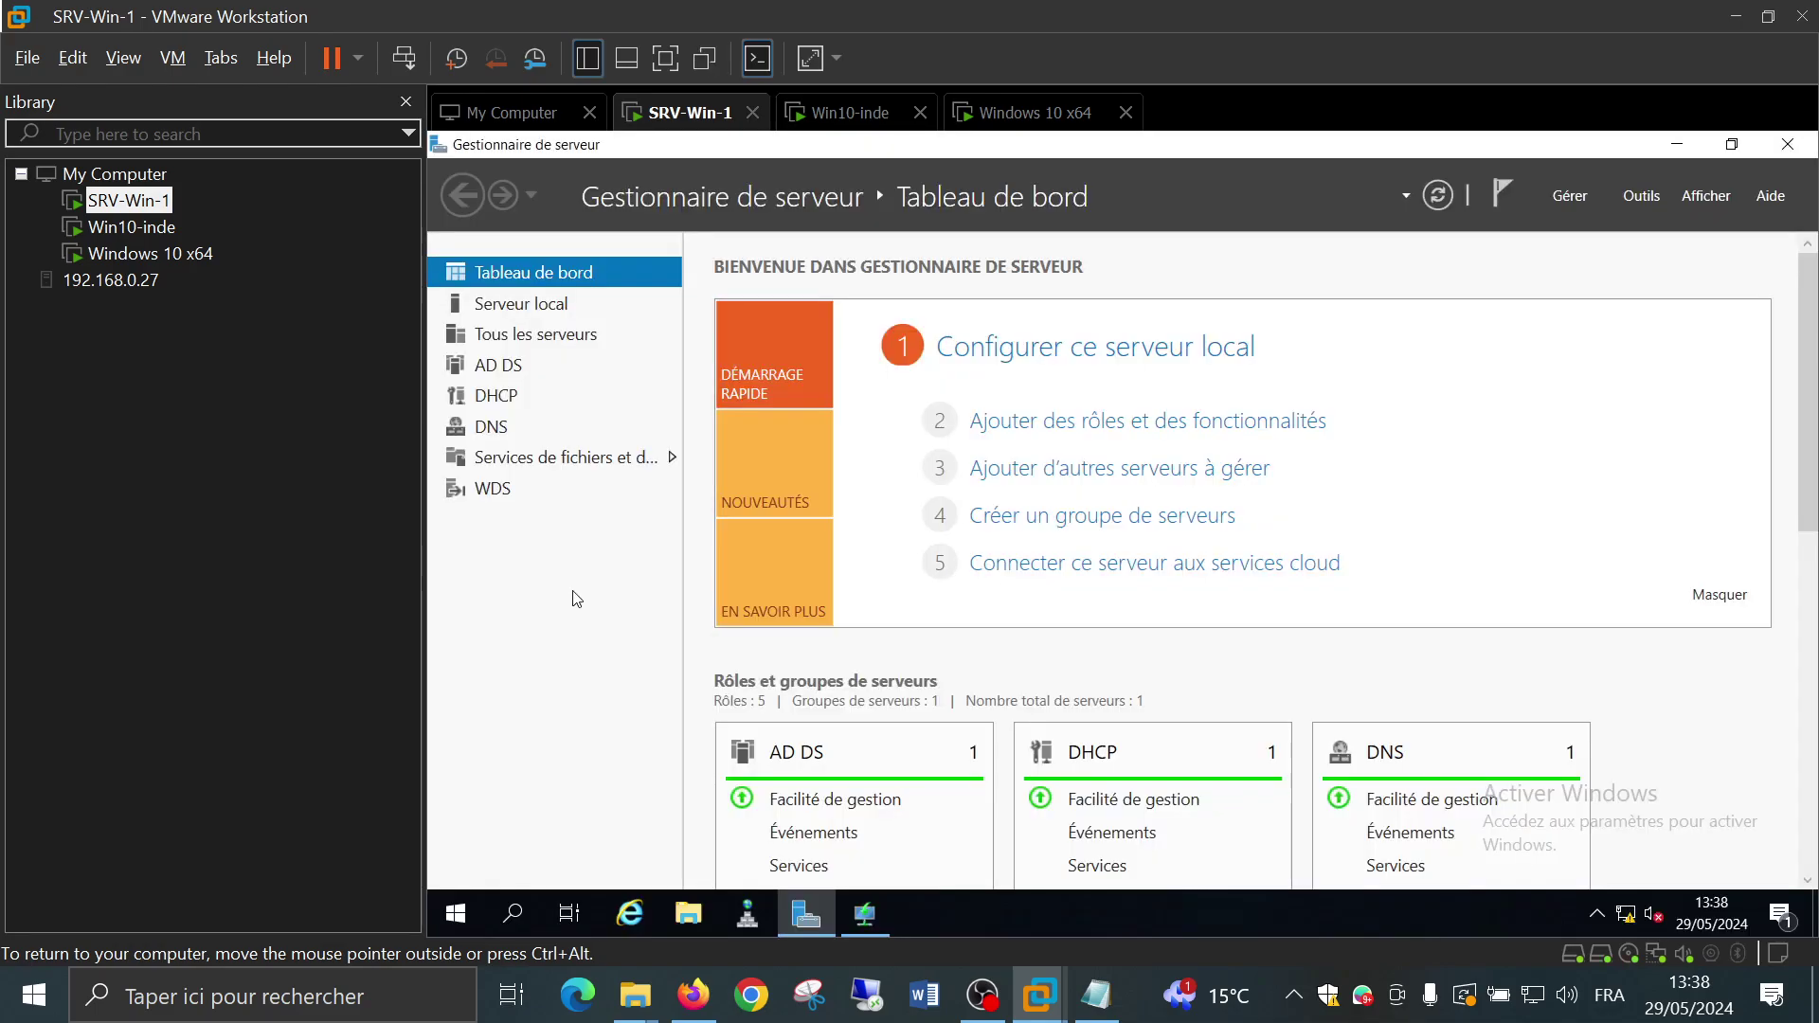
{"action": "left_click", "coordinate": [559, 459]}
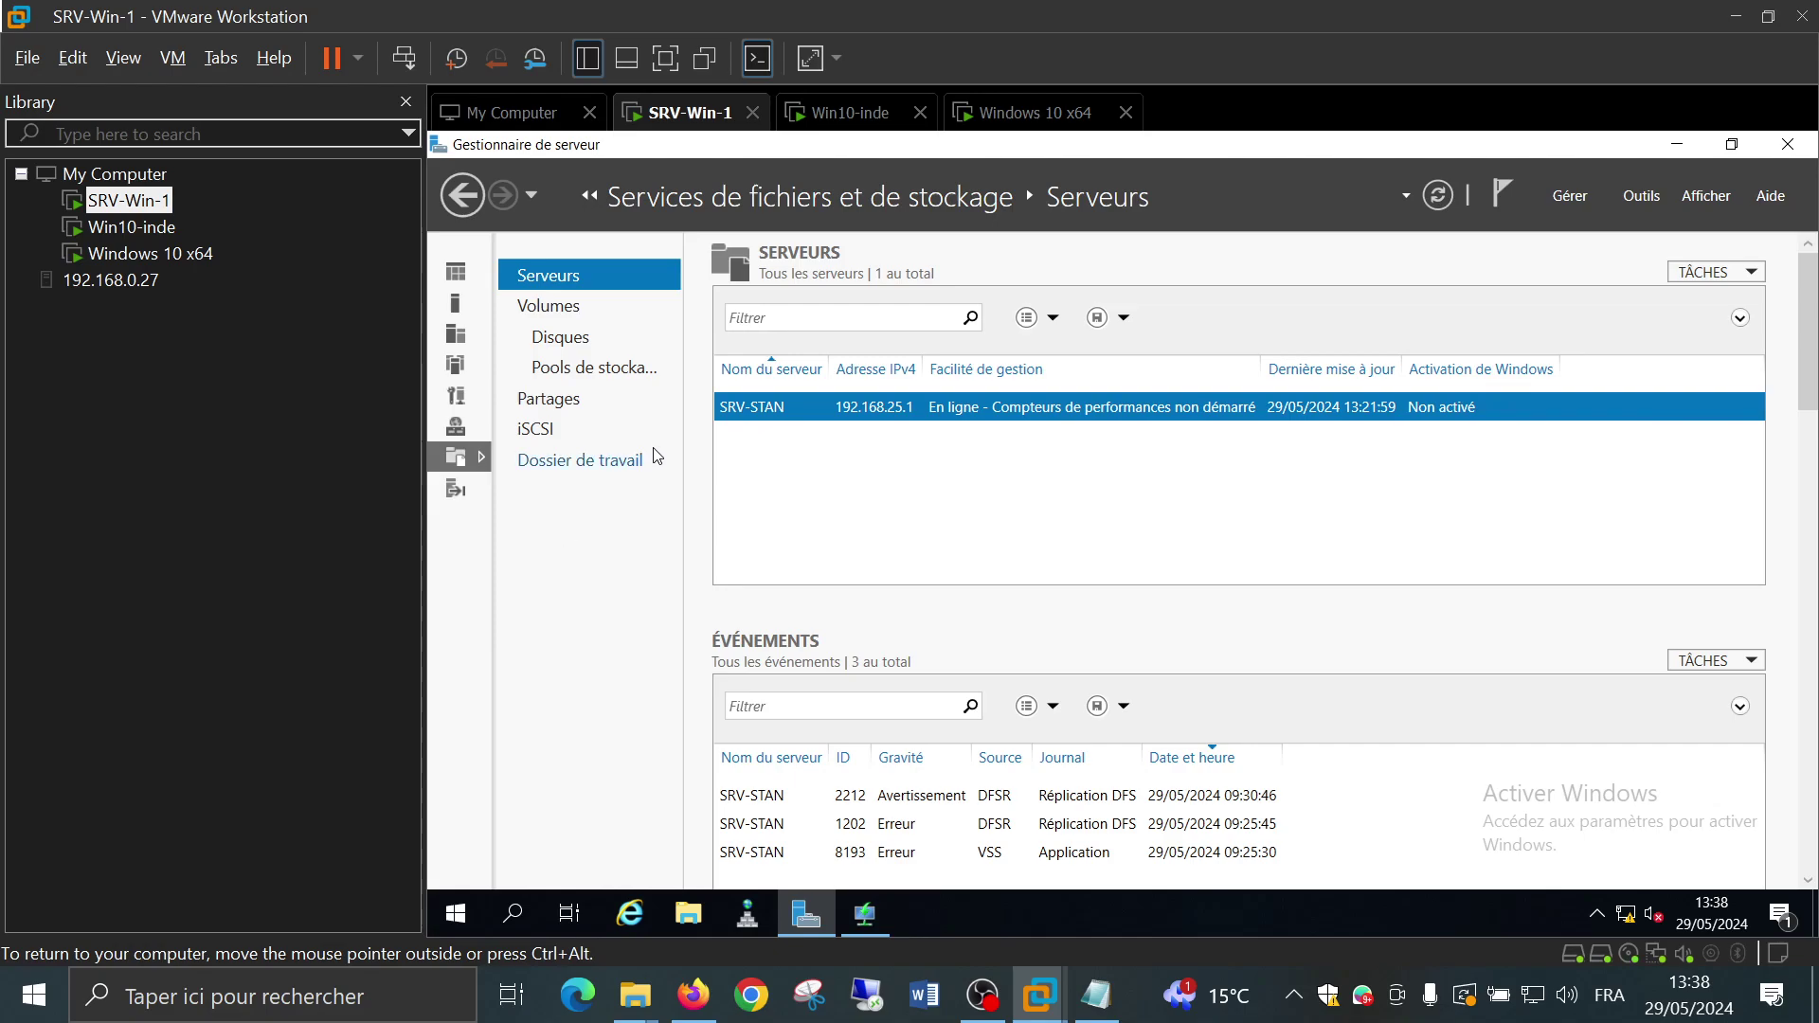
Open the Partages page and select the Vente share at E:\Entreprise\Vente
{"action": "left_click", "coordinate": [595, 397]}
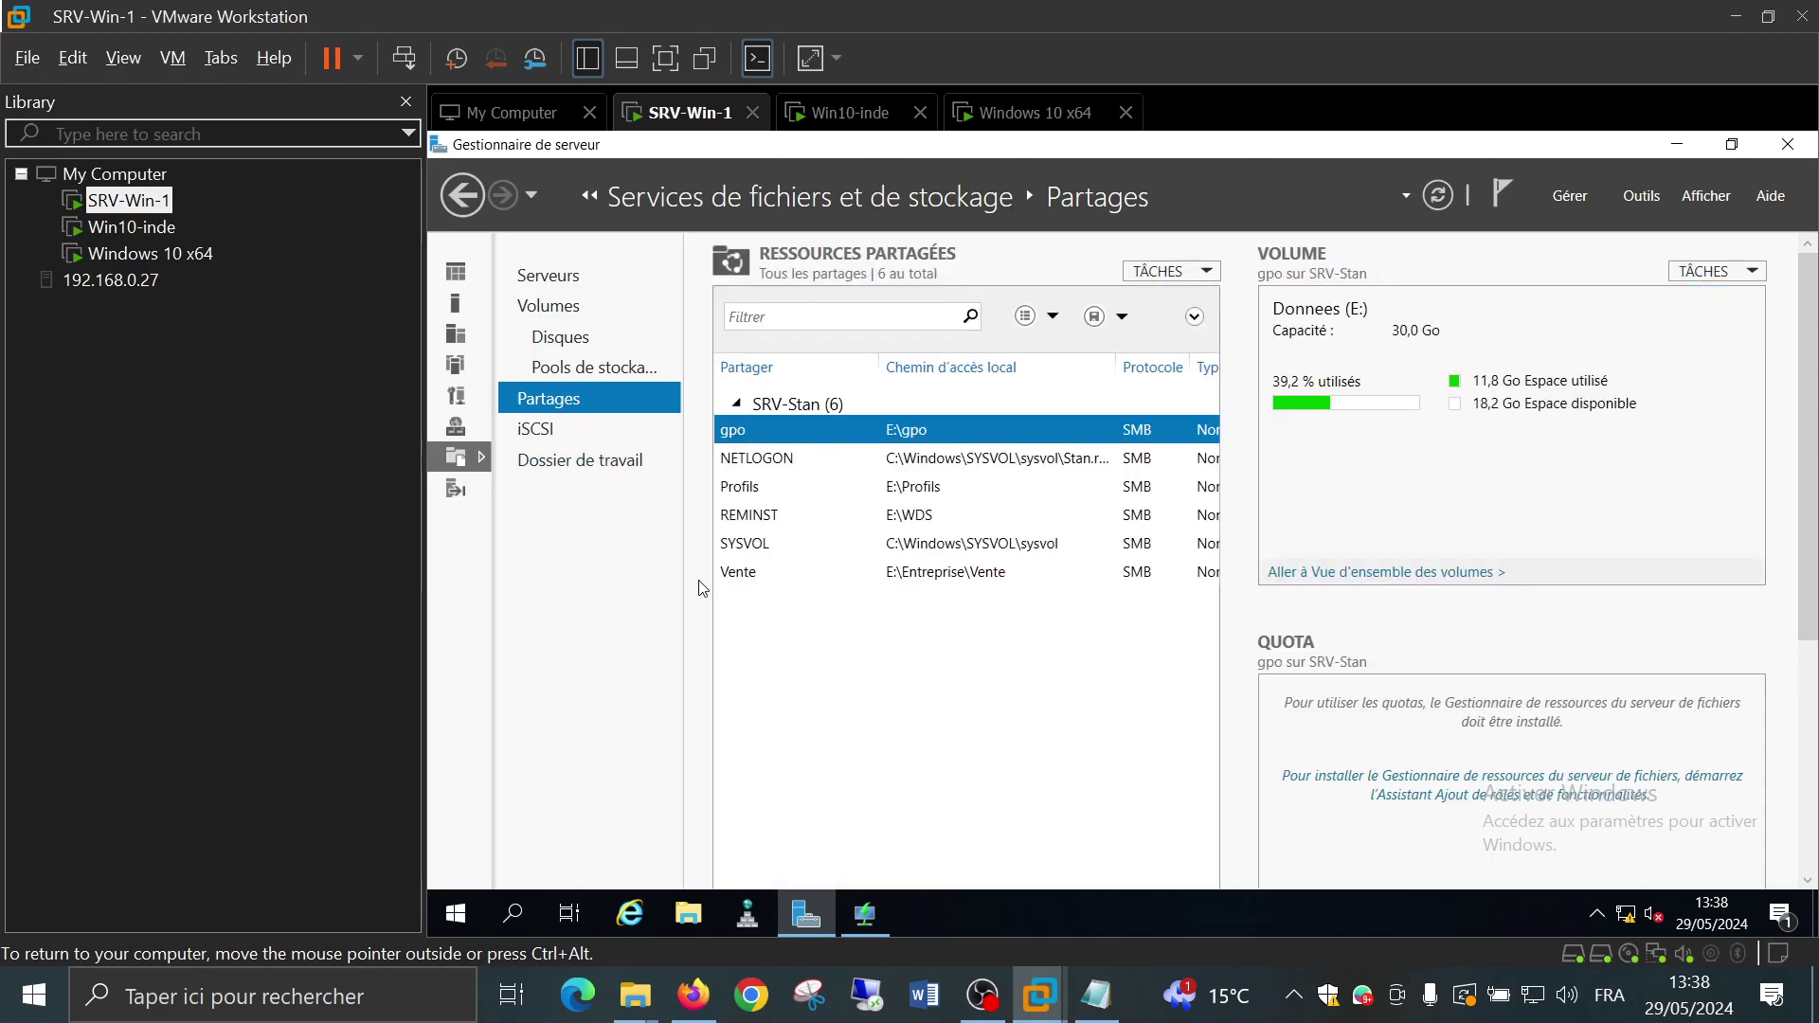
{"action": "left_click", "coordinate": [798, 578]}
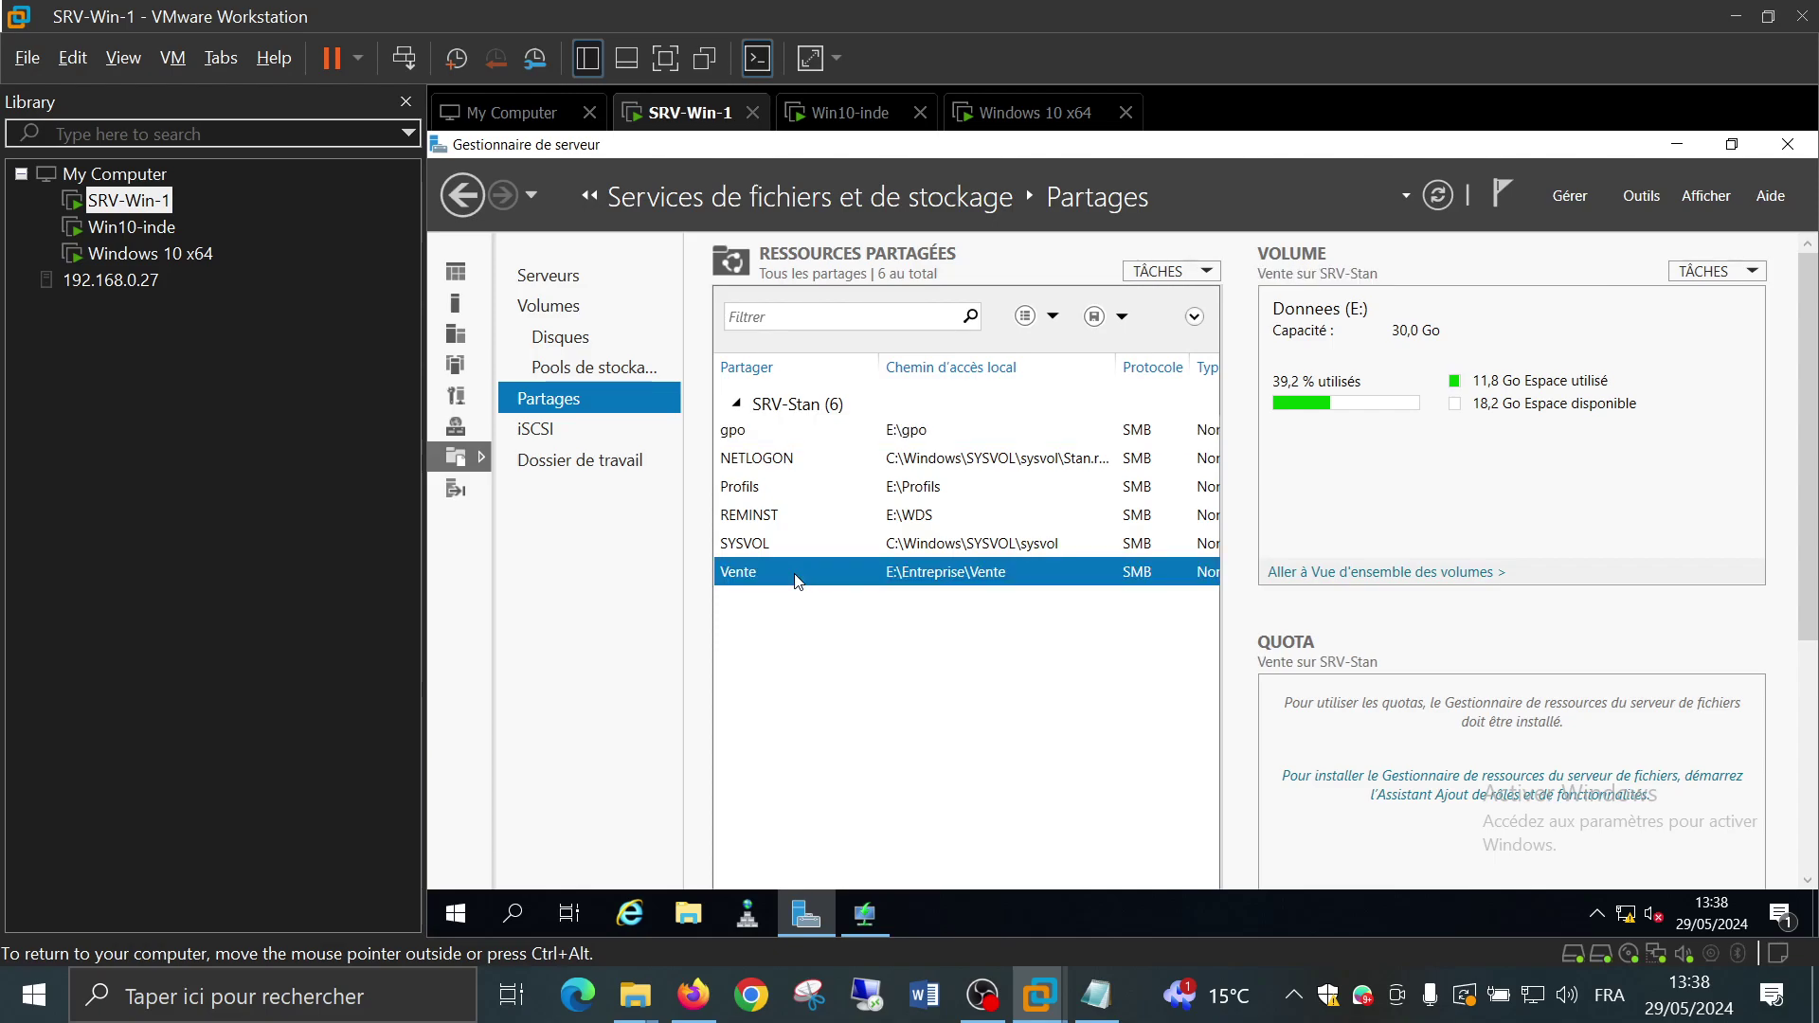
{"action": "right_click", "coordinate": [791, 639]}
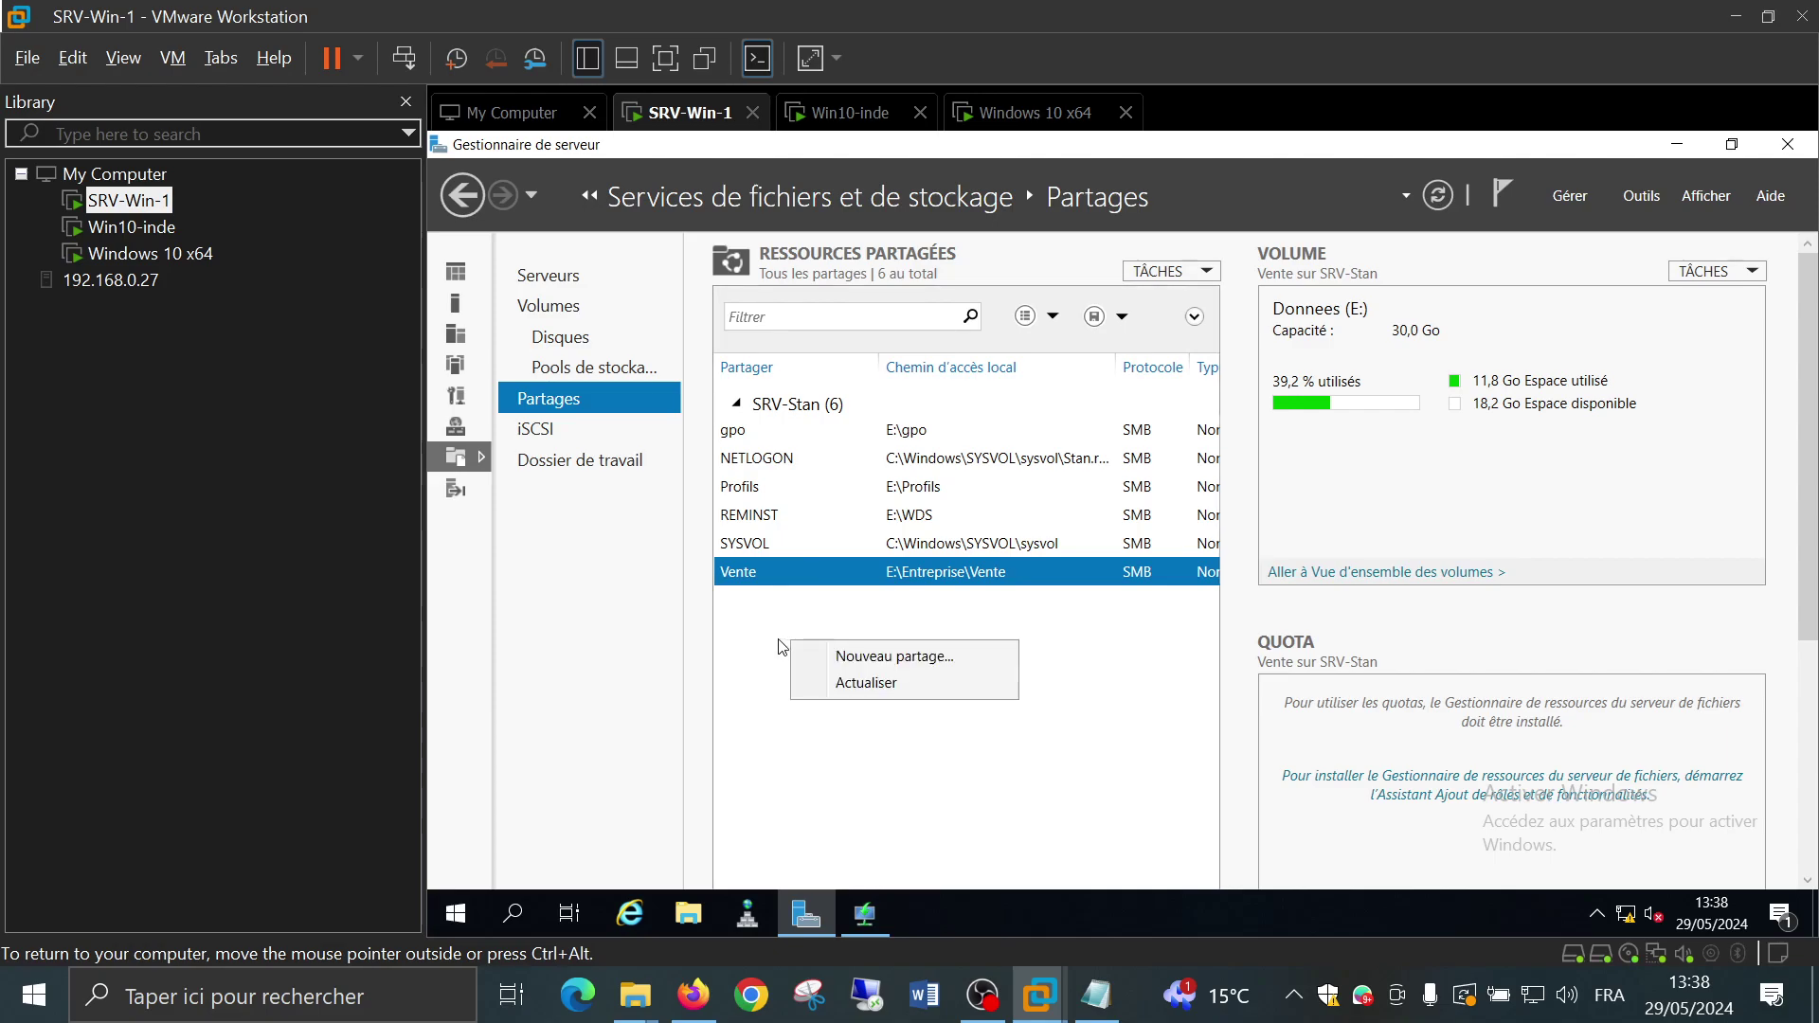
{"action": "left_click", "coordinate": [781, 647]}
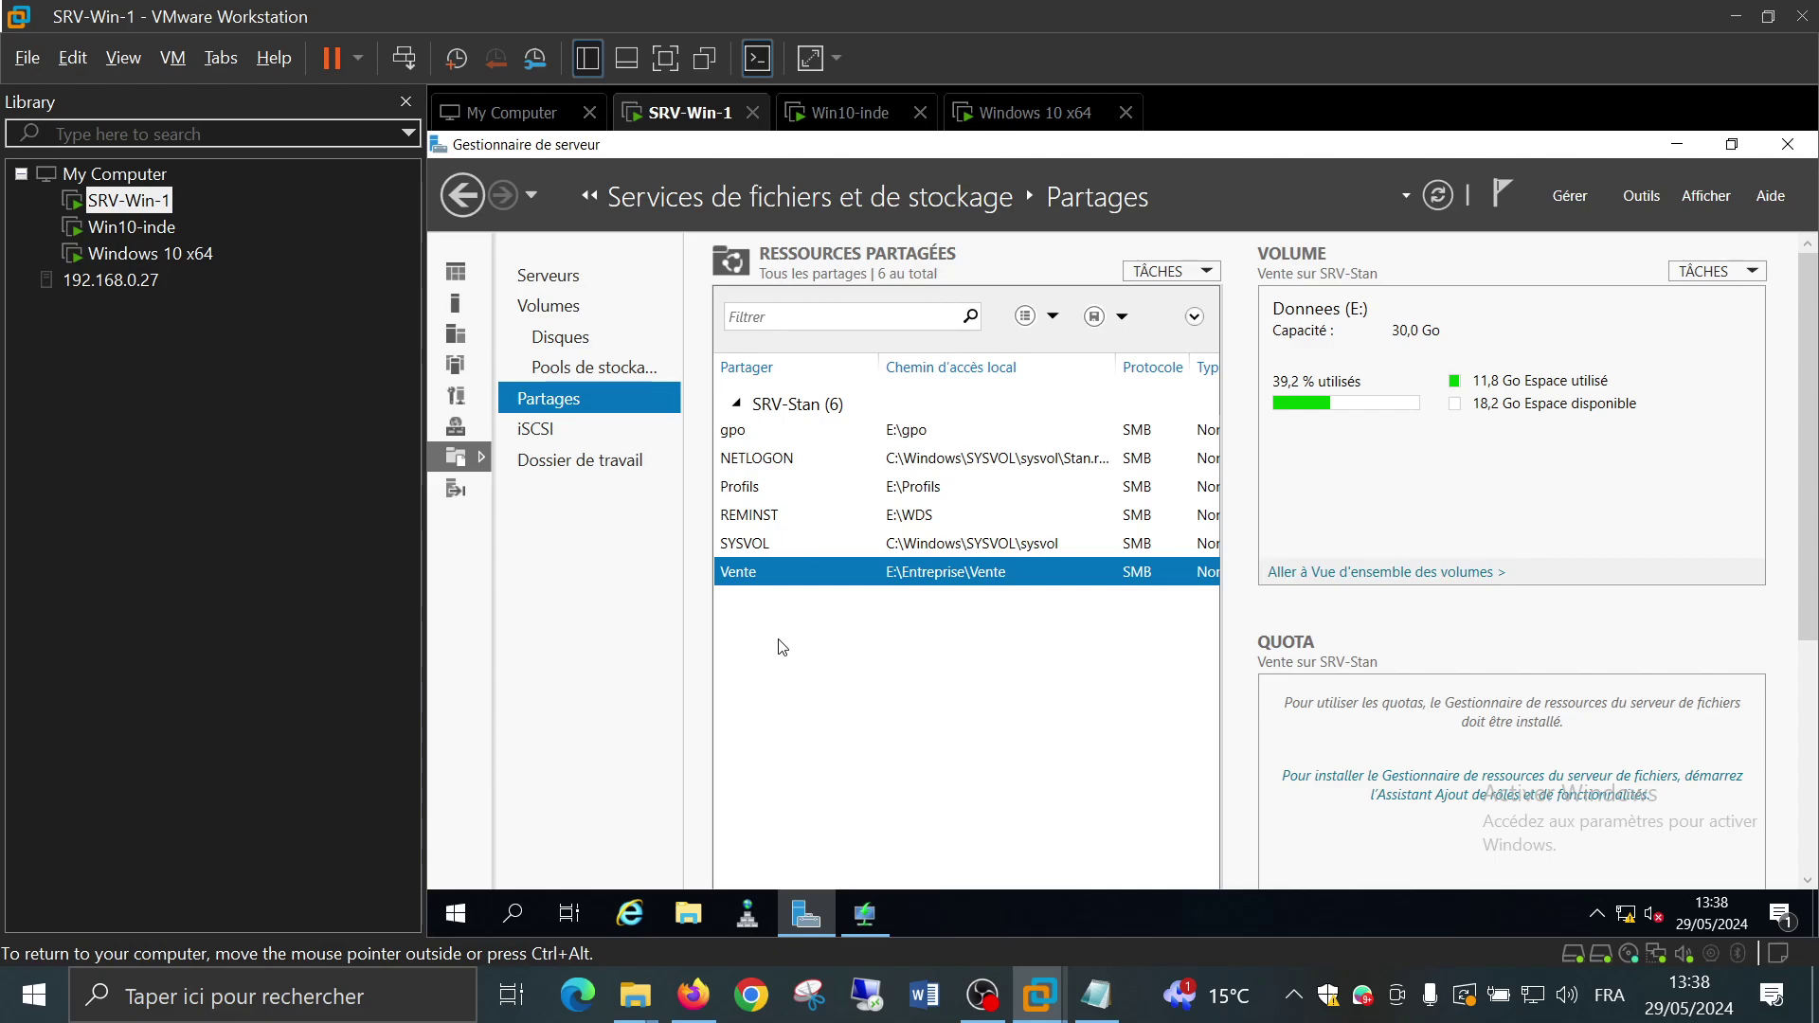
Browse the iSCSI, storage pools and Disques views, then open Serveur local for SRV-Stan
{"action": "left_click", "coordinate": [580, 433]}
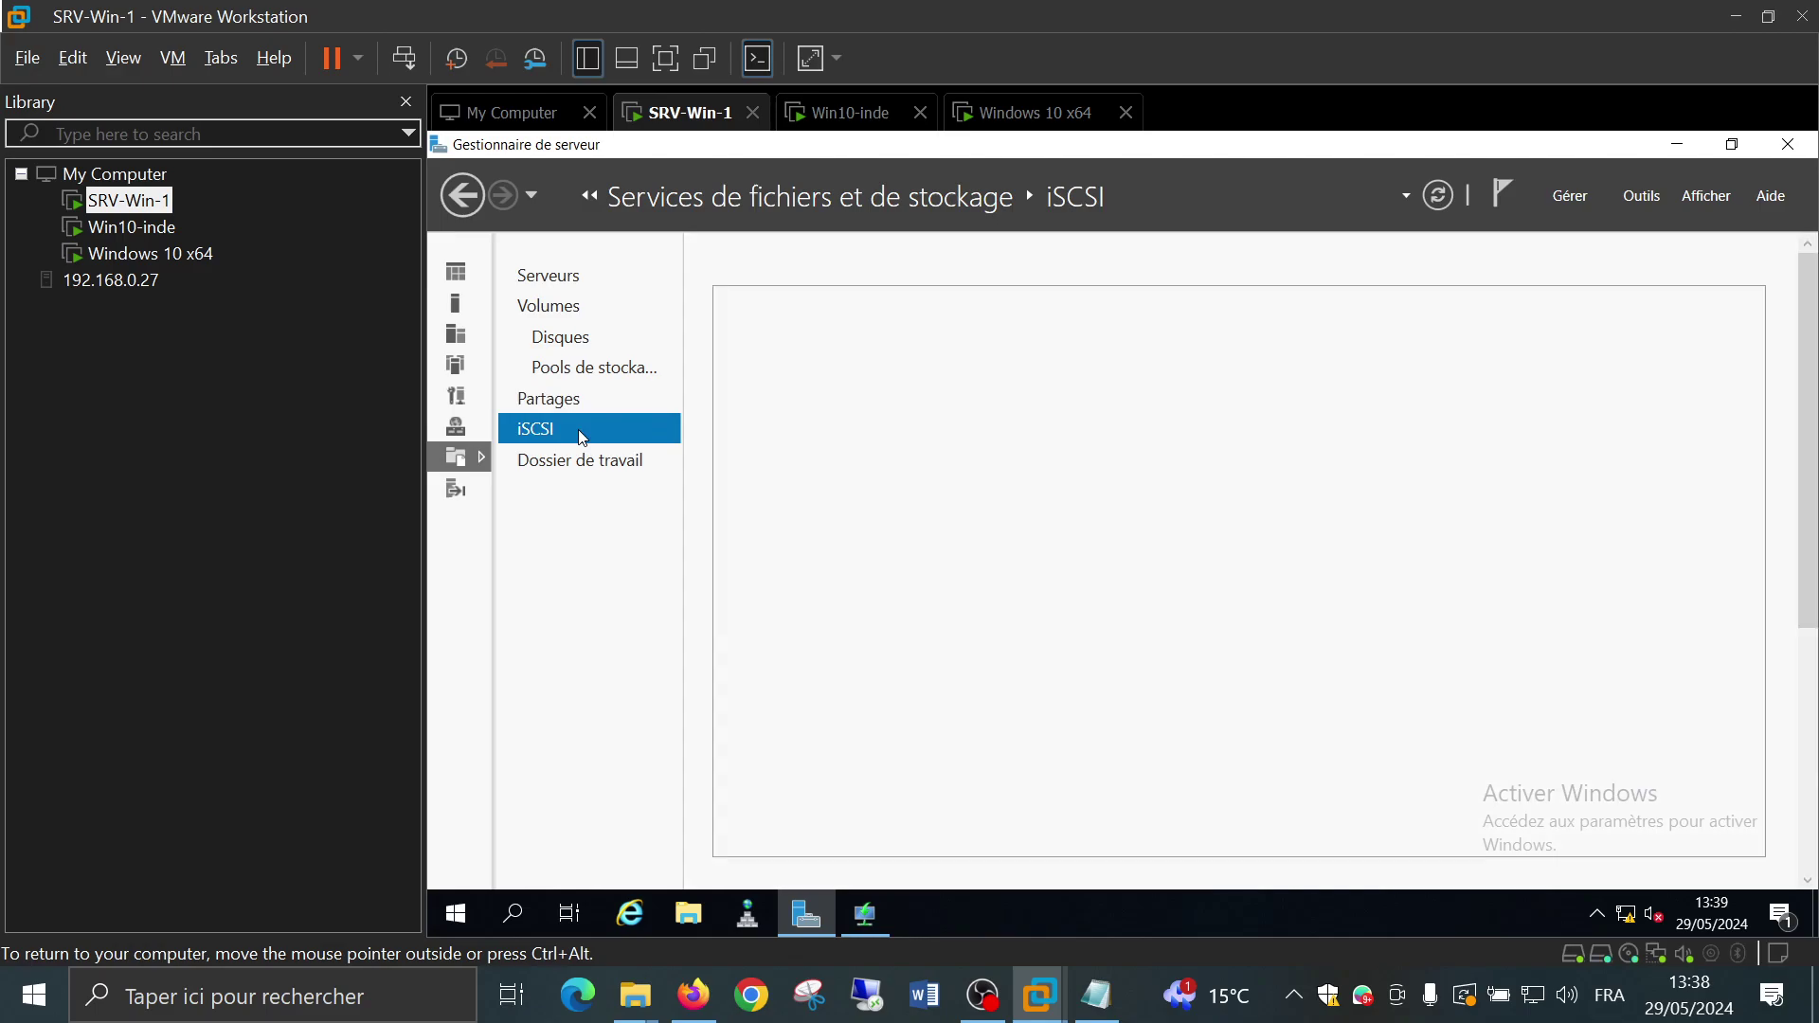
{"action": "left_click", "coordinate": [596, 367]}
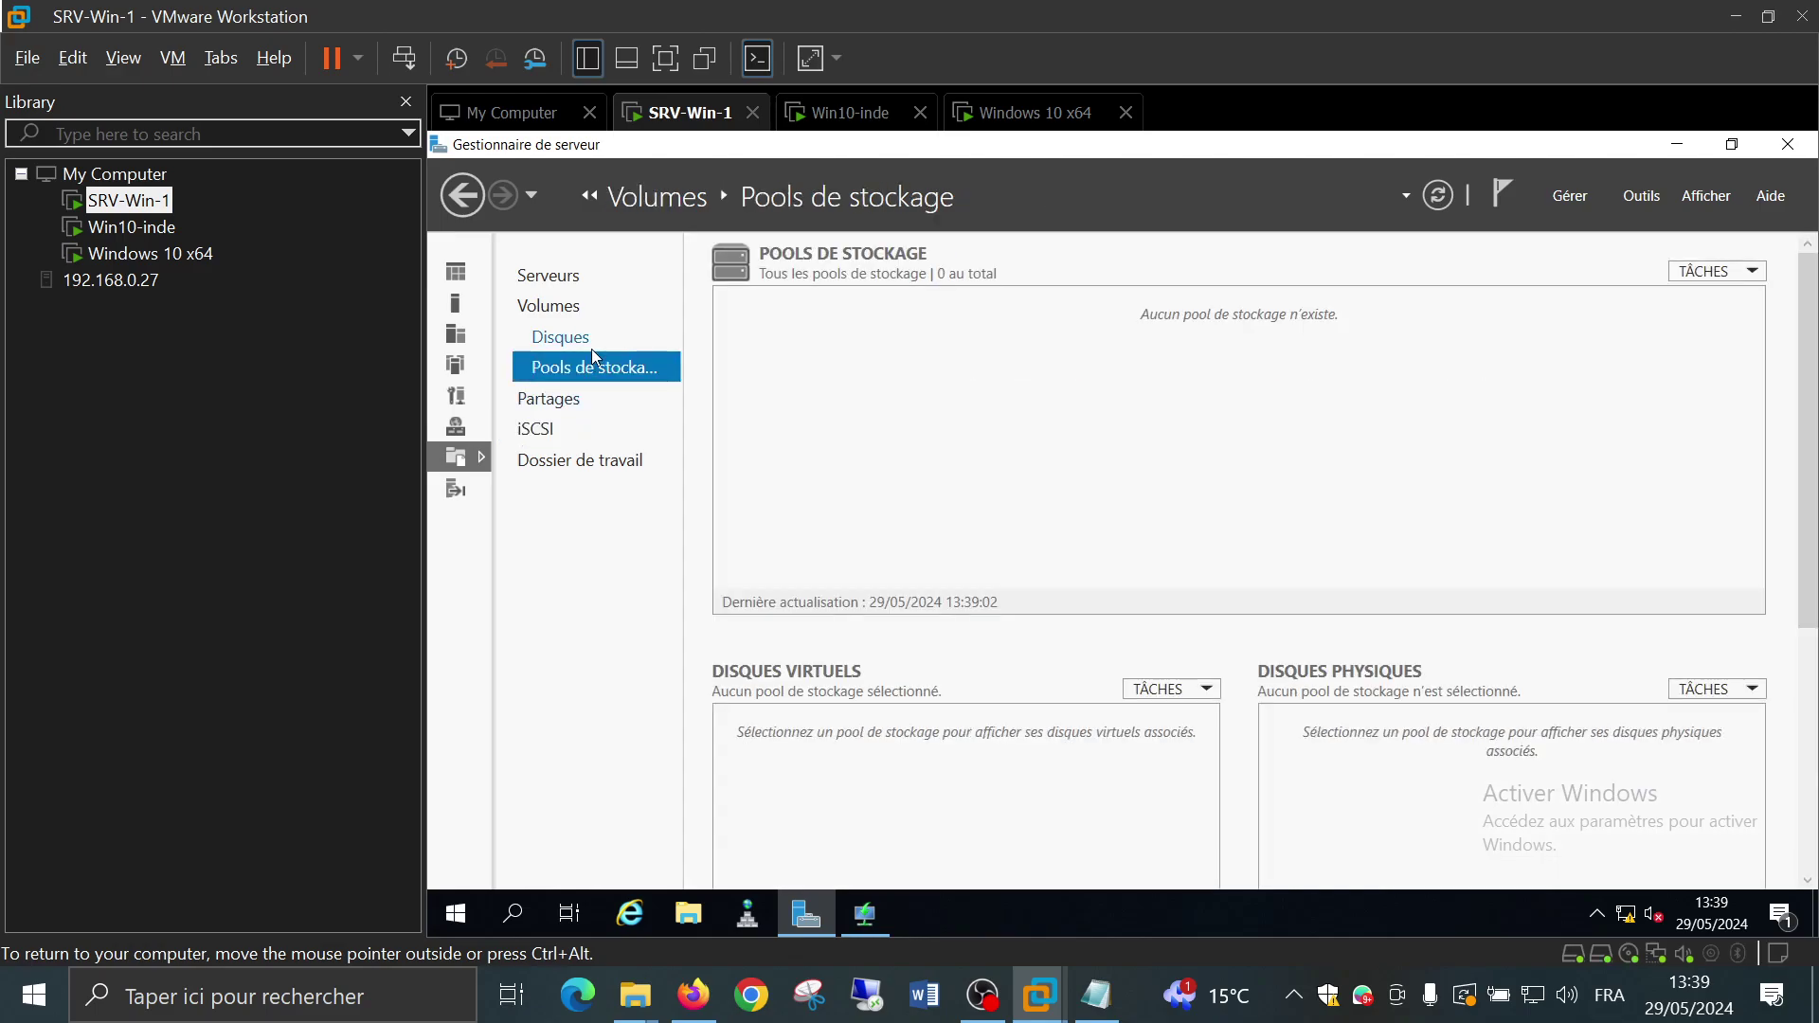
{"action": "left_click", "coordinate": [591, 349]}
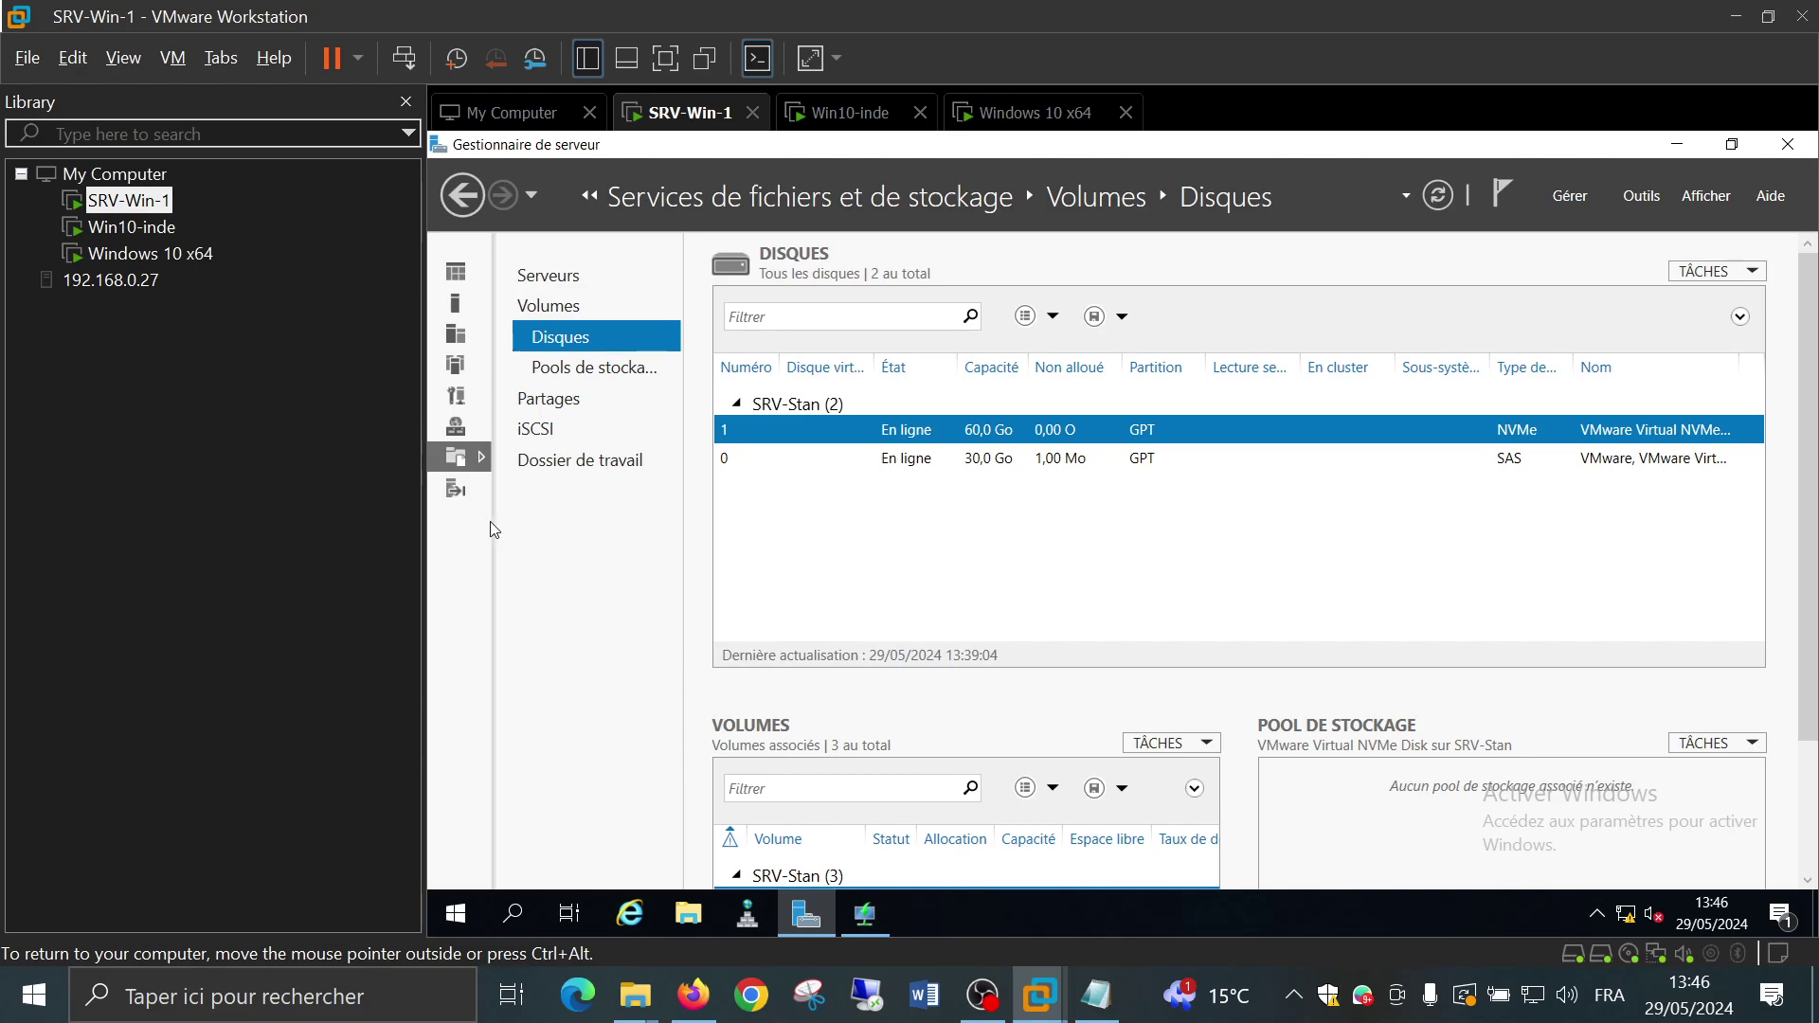
{"action": "left_click", "coordinate": [455, 303]}
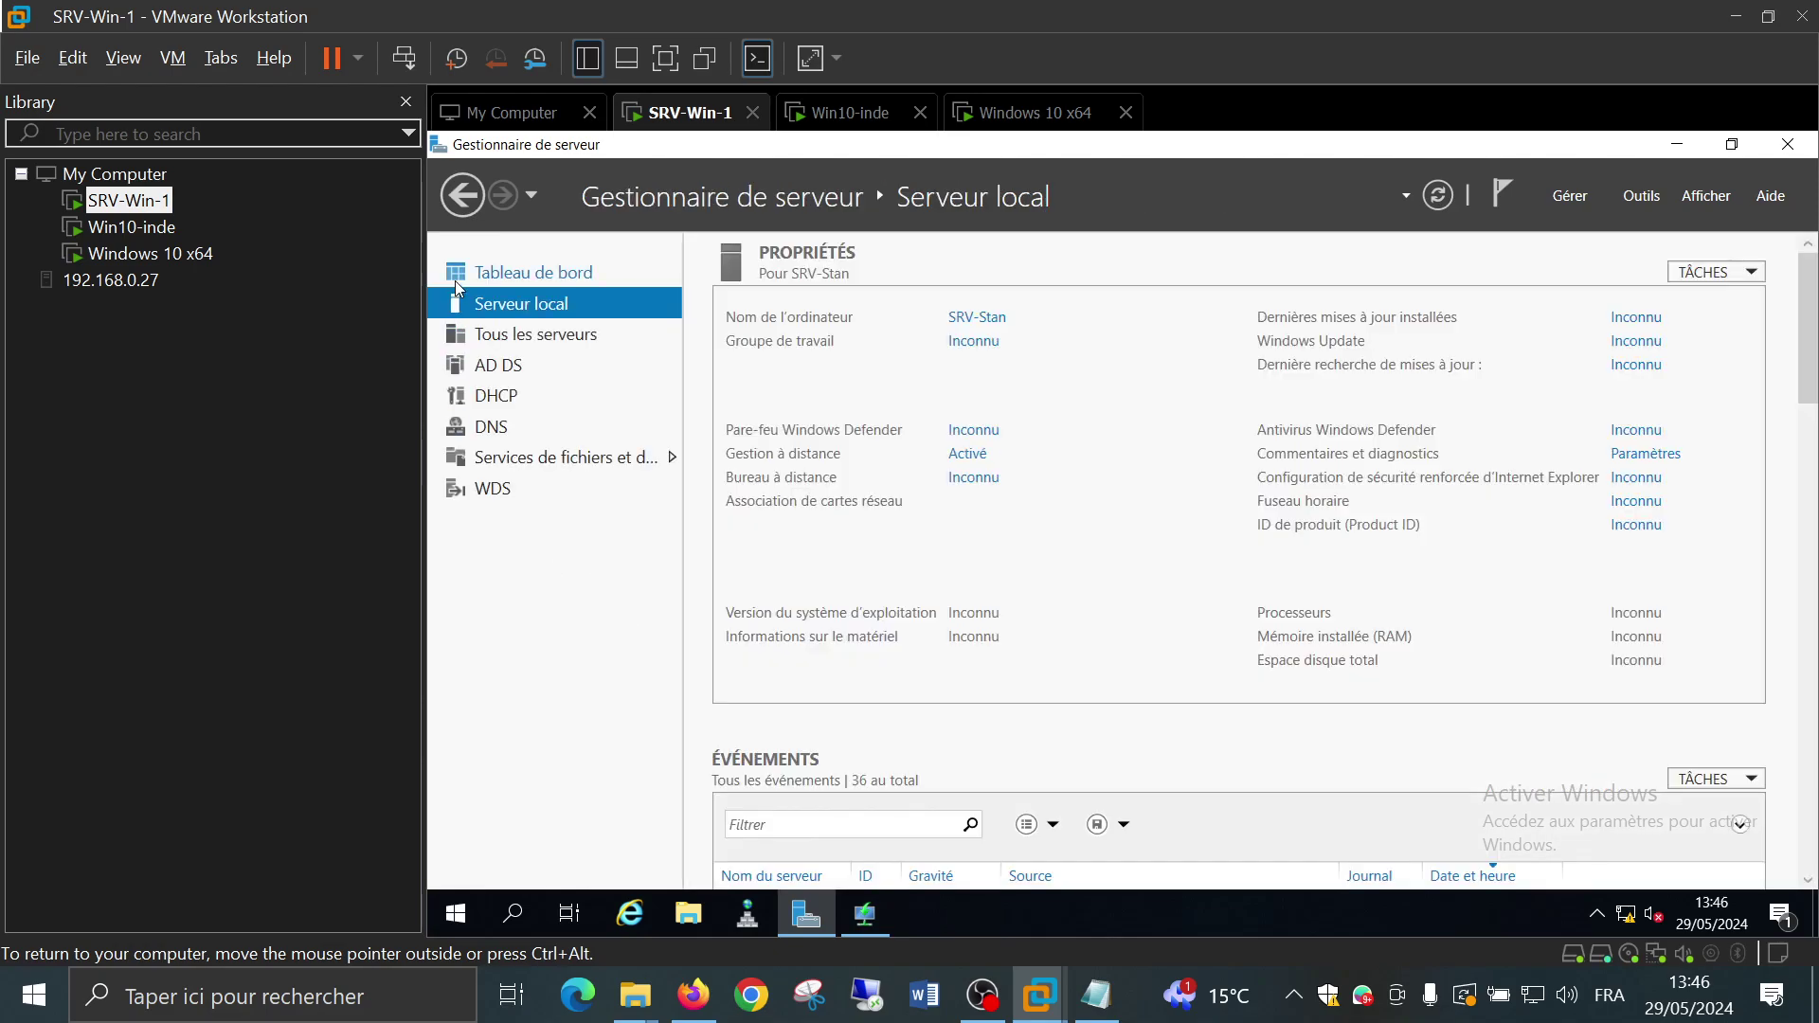
Open the Tableau de bord, then switch to Firefox's "openoffice msi" Google results
{"action": "left_click", "coordinate": [454, 280]}
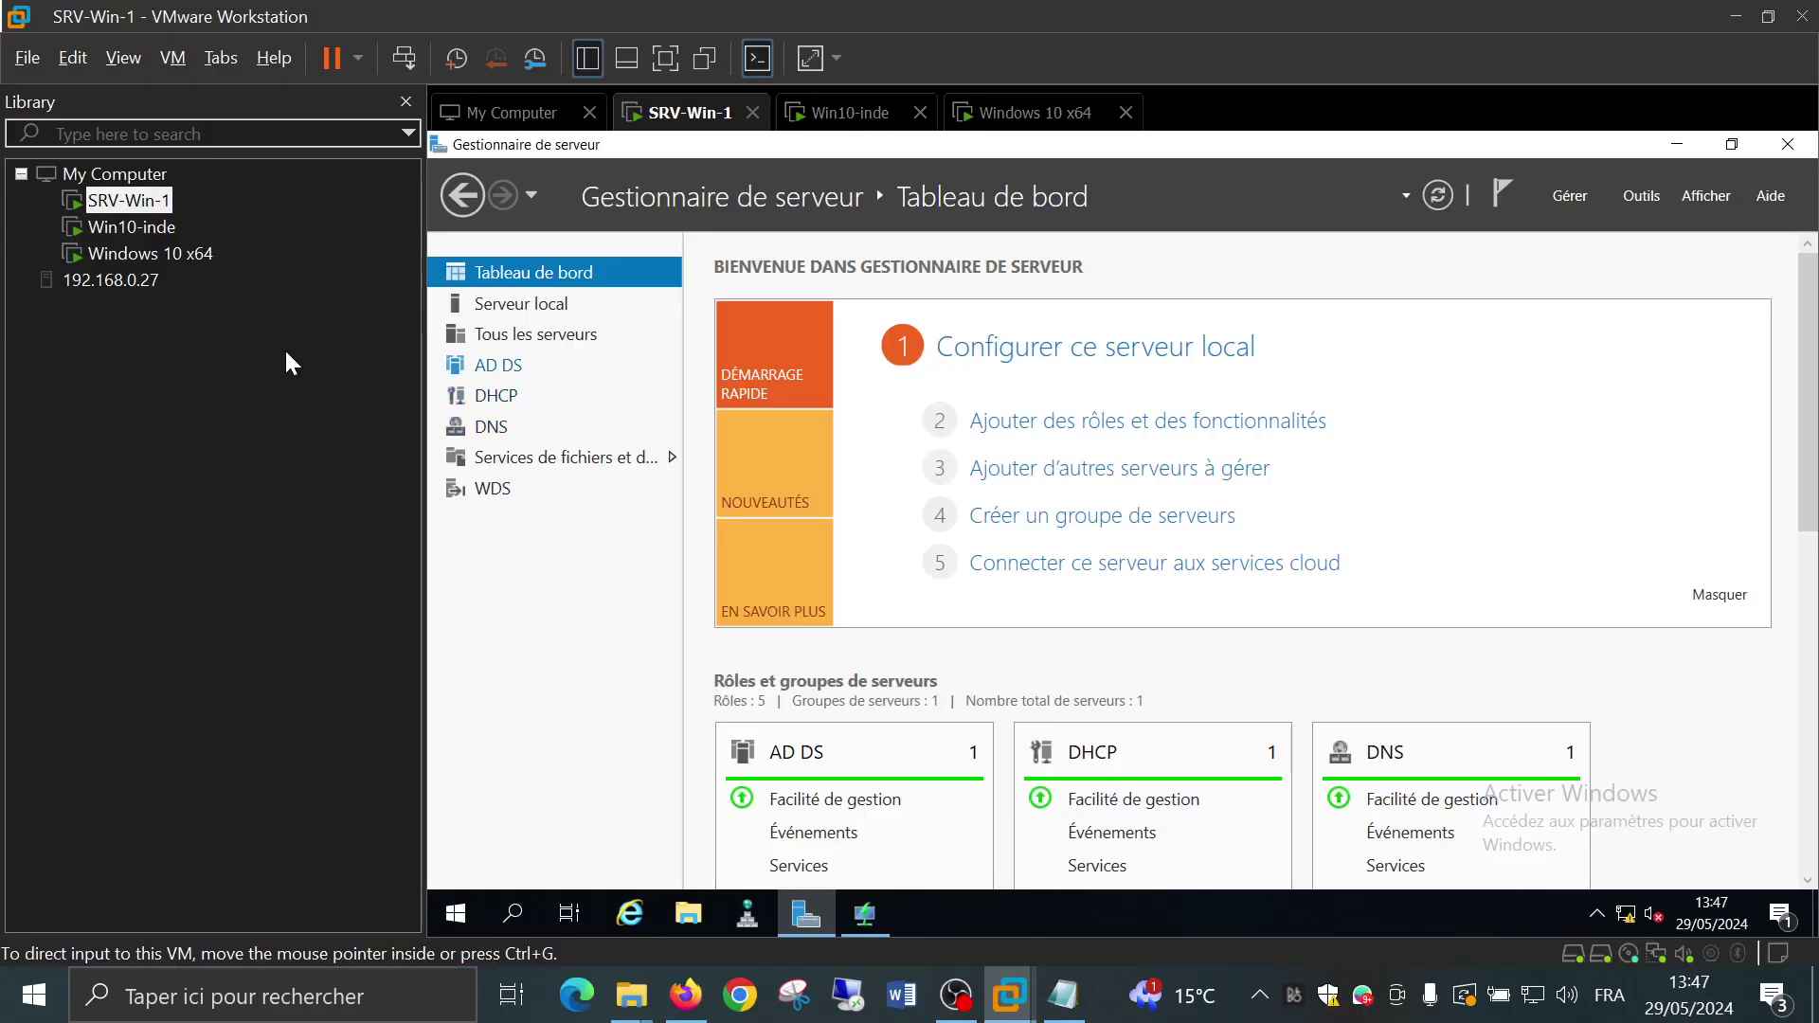
{"action": "left_click", "coordinate": [686, 994]}
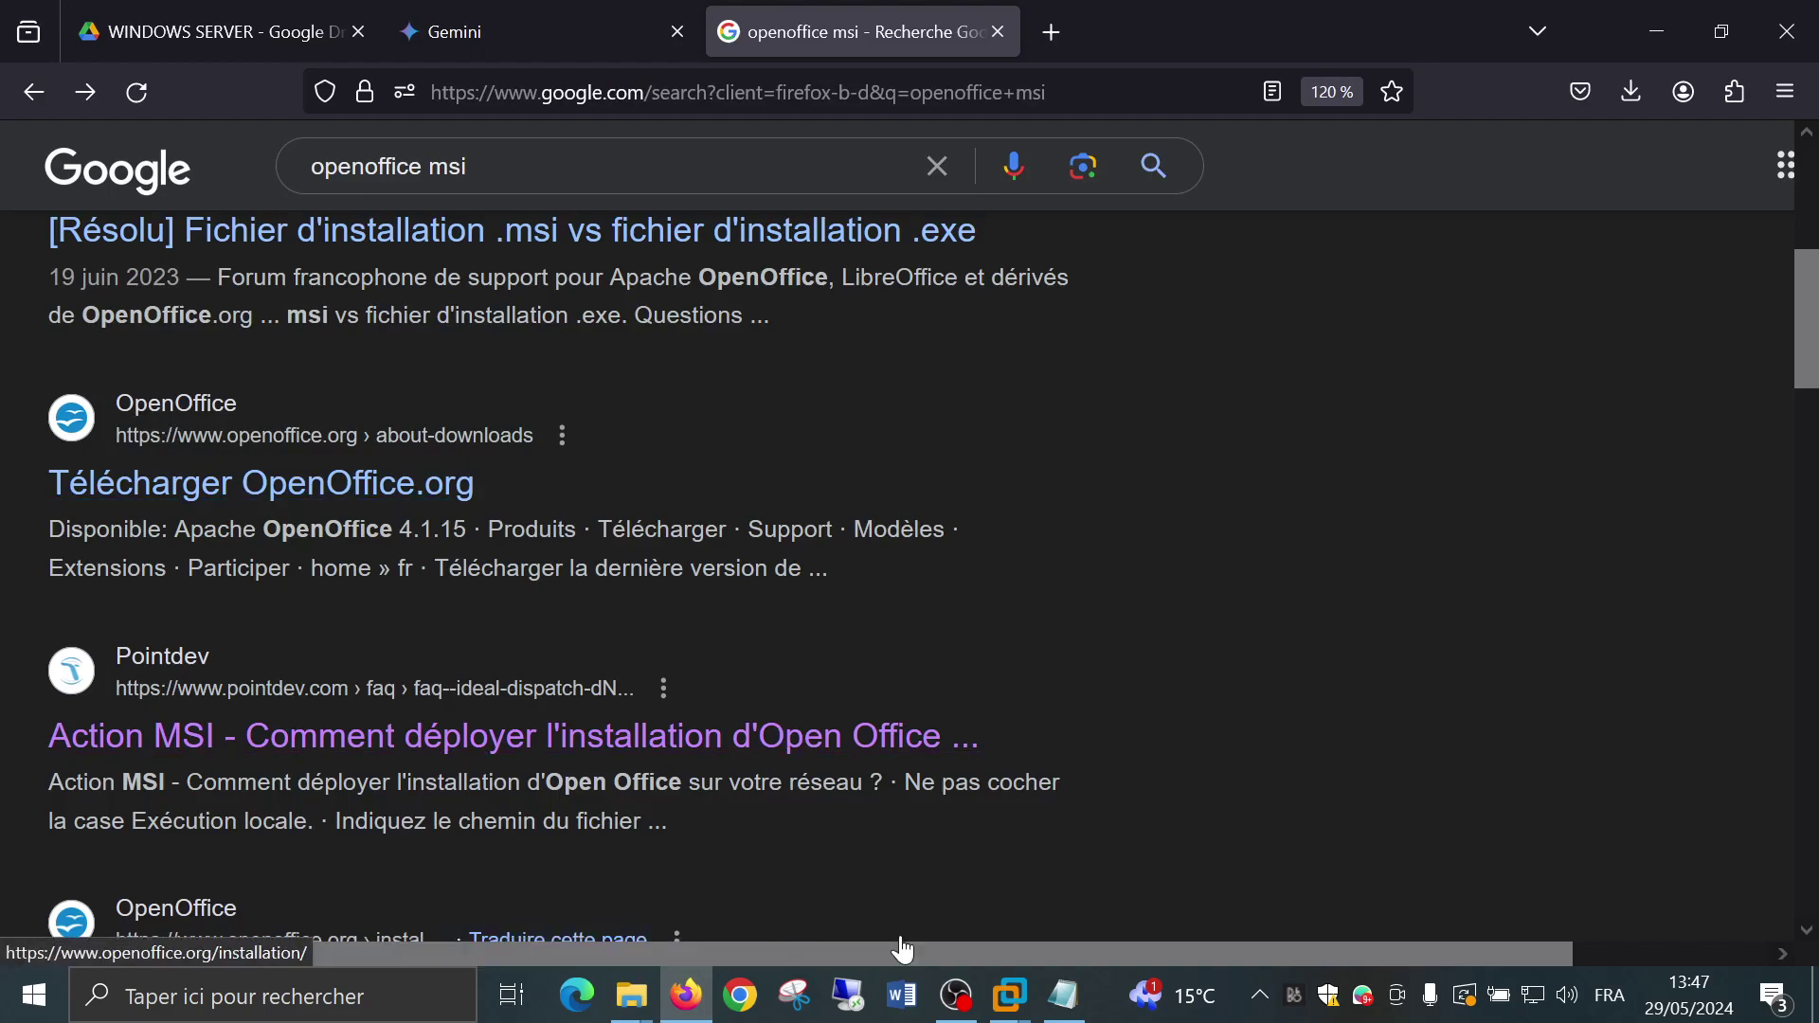